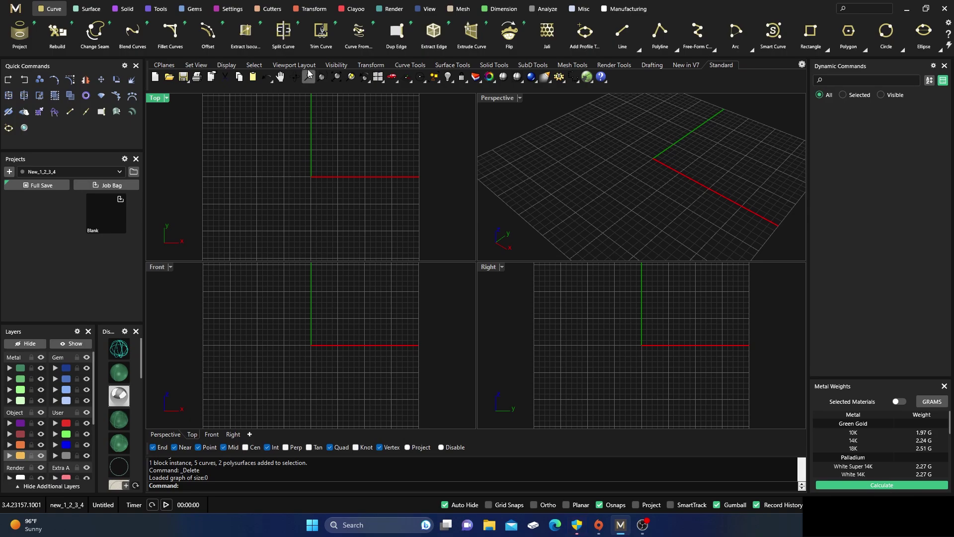
pyautogui.click(237, 14)
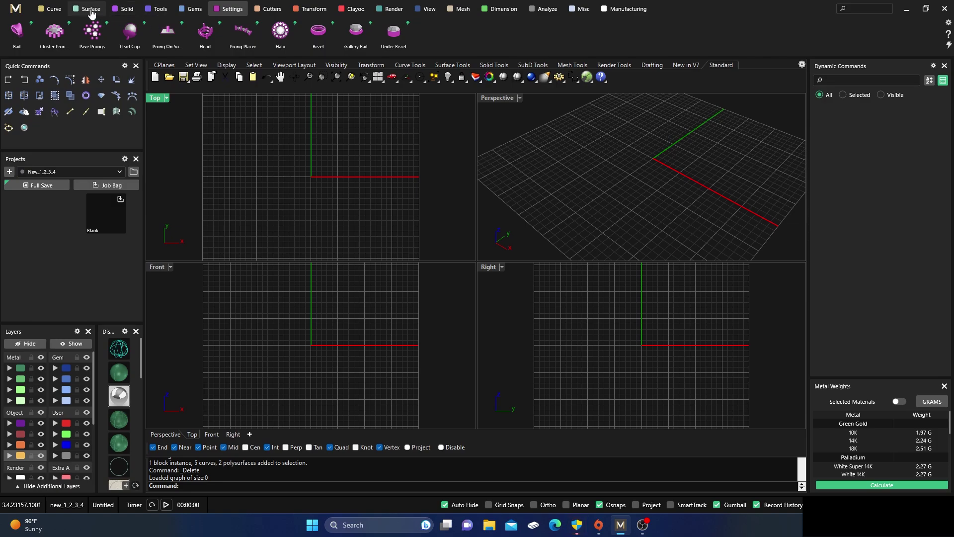
pyautogui.click(52, 9)
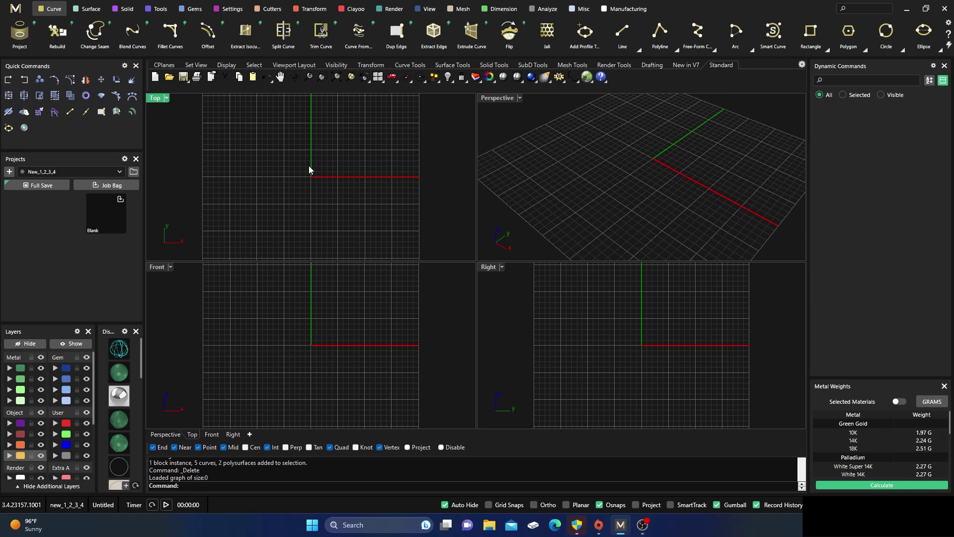
pyautogui.click(229, 9)
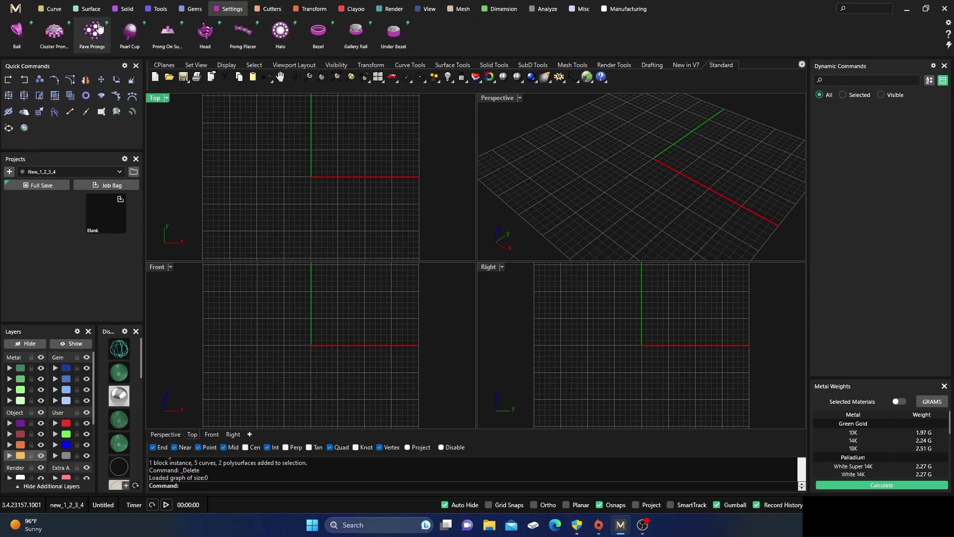
pyautogui.click(51, 10)
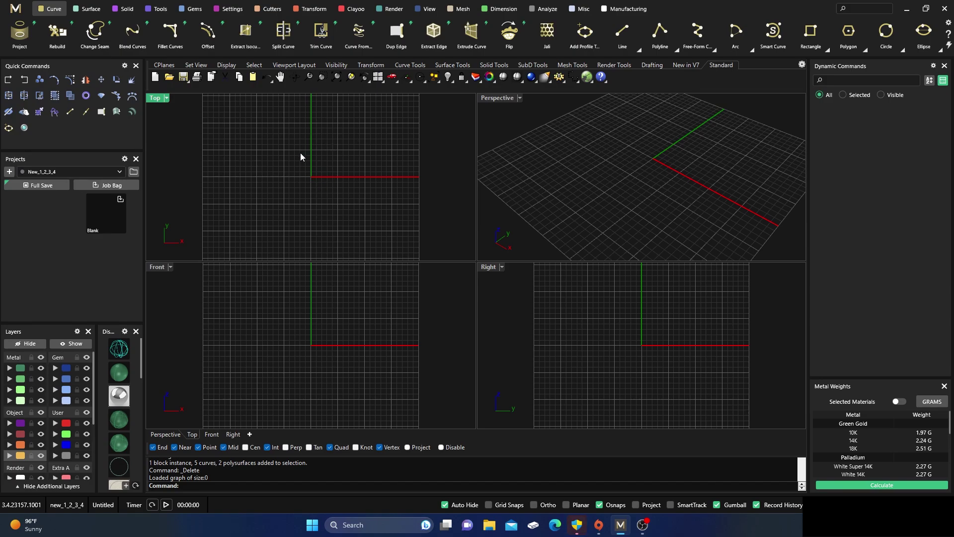
# - Place a diamond gem with an oval shape at the origin, keeping its default size
pyautogui.click(196, 14)
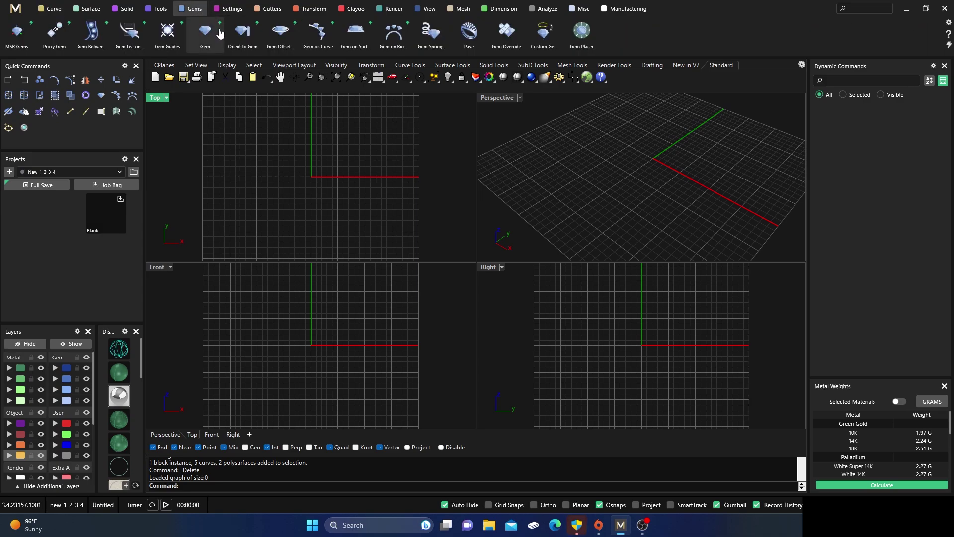
pyautogui.click(204, 36)
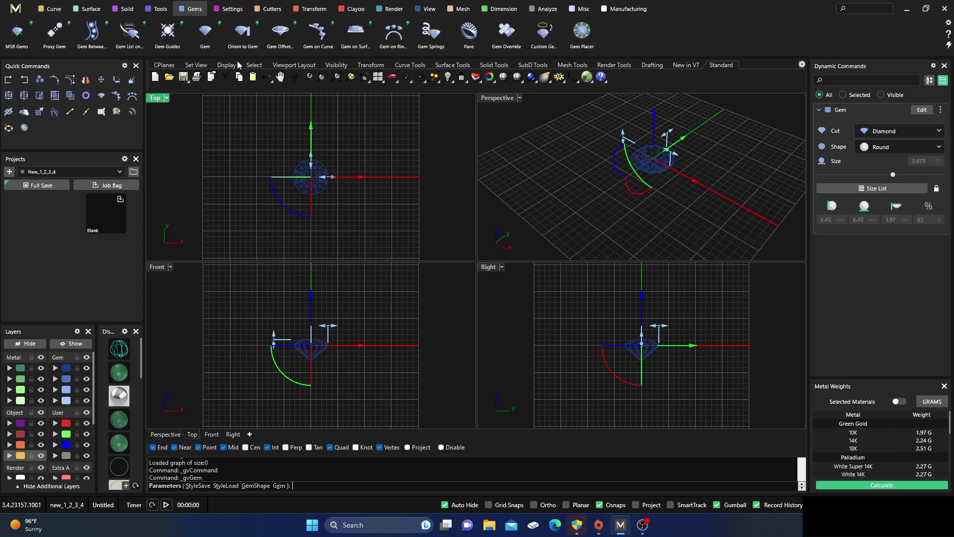
pyautogui.click(892, 148)
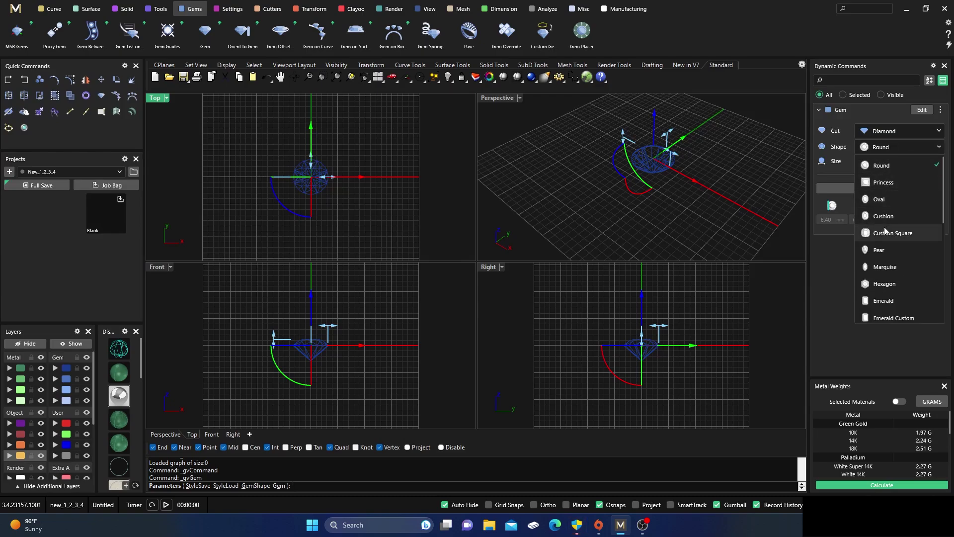
pyautogui.click(884, 200)
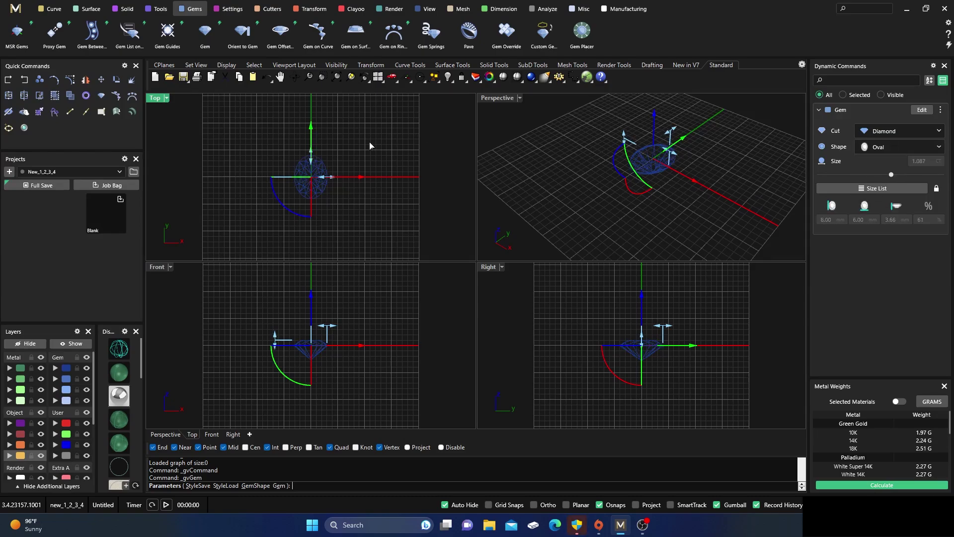
pyautogui.scroll(2, 299, 172)
pyautogui.rightClick(315, 184)
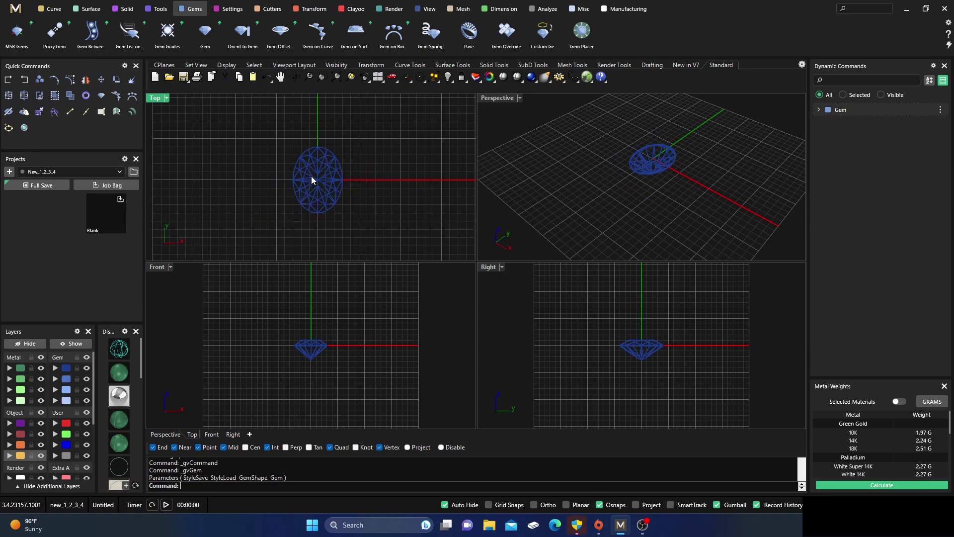
# - Create a gem offset curve from the oval gem with girdle spacing -0.2 mm and Z offset 0.8 mm
pyautogui.click(318, 171)
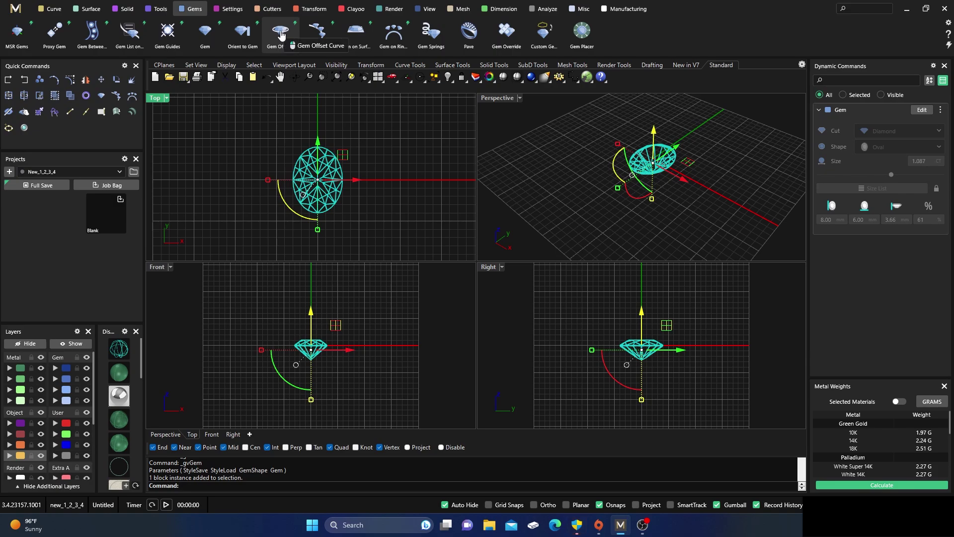
pyautogui.click(293, 49)
pyautogui.scroll(4, 321, 343)
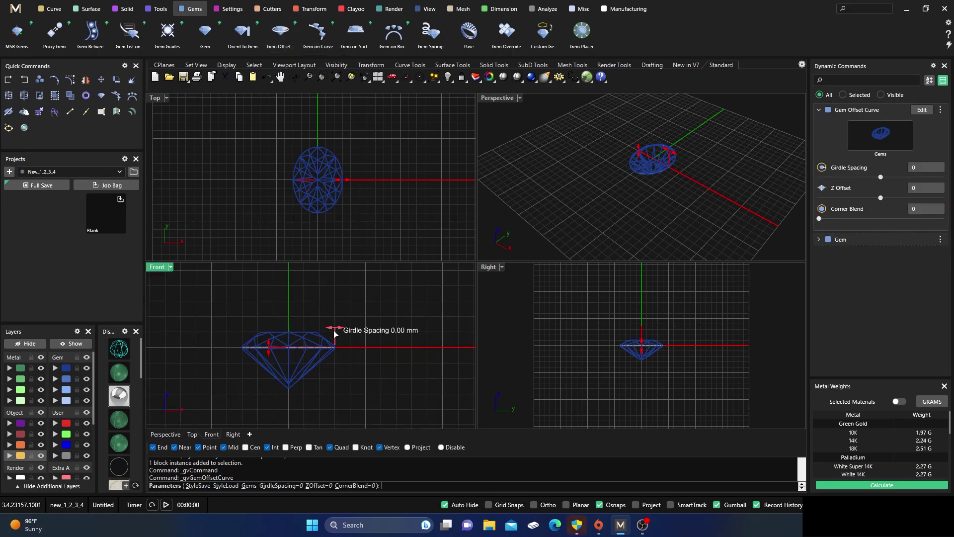
pyautogui.moveTo(336, 331); pyautogui.dragTo(333, 329)
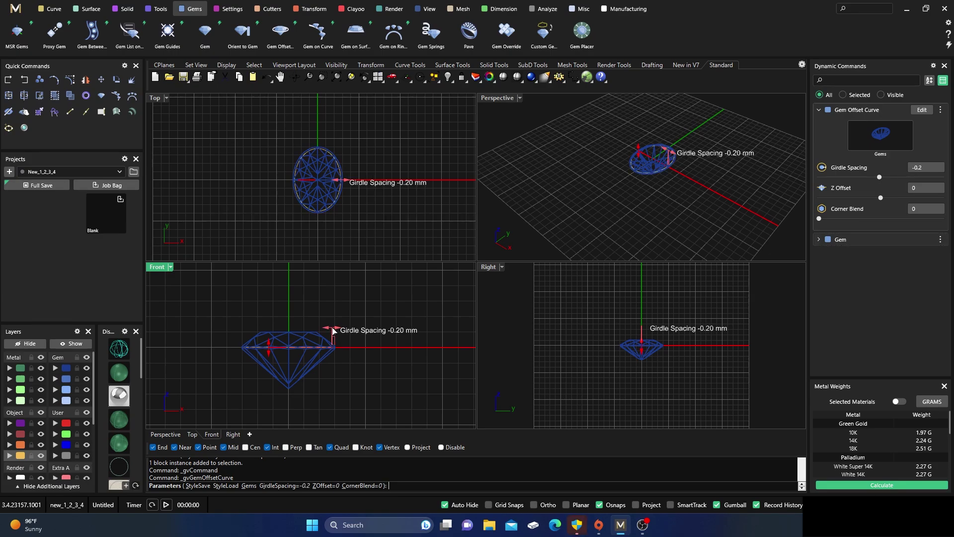
pyautogui.moveTo(269, 348); pyautogui.dragTo(269, 336)
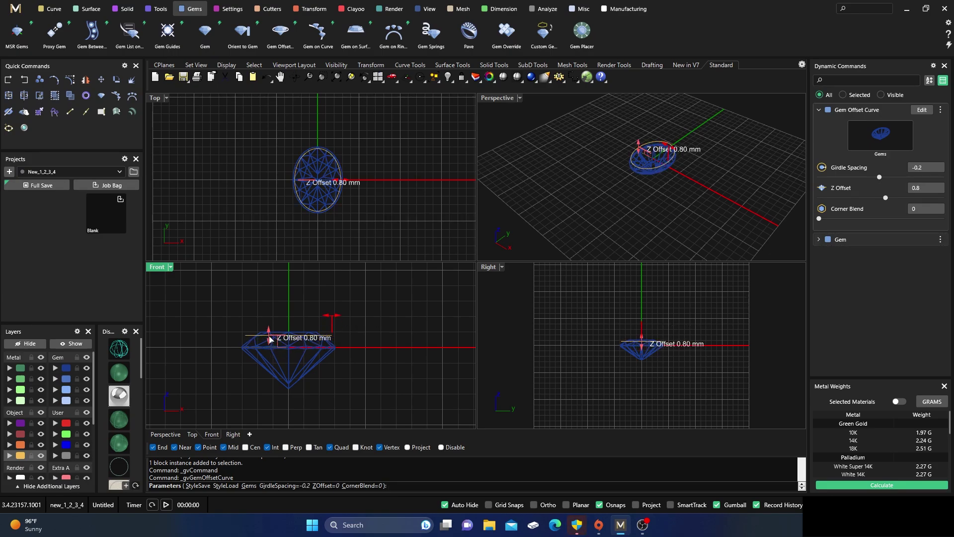
pyautogui.scroll(3, 272, 338)
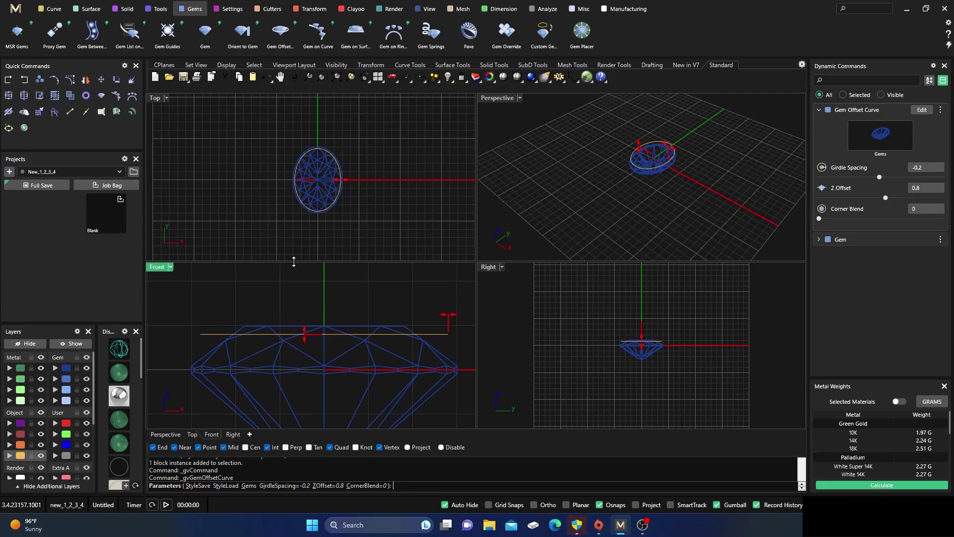
pyautogui.scroll(-1, 356, 192)
pyautogui.scroll(-3, 313, 284)
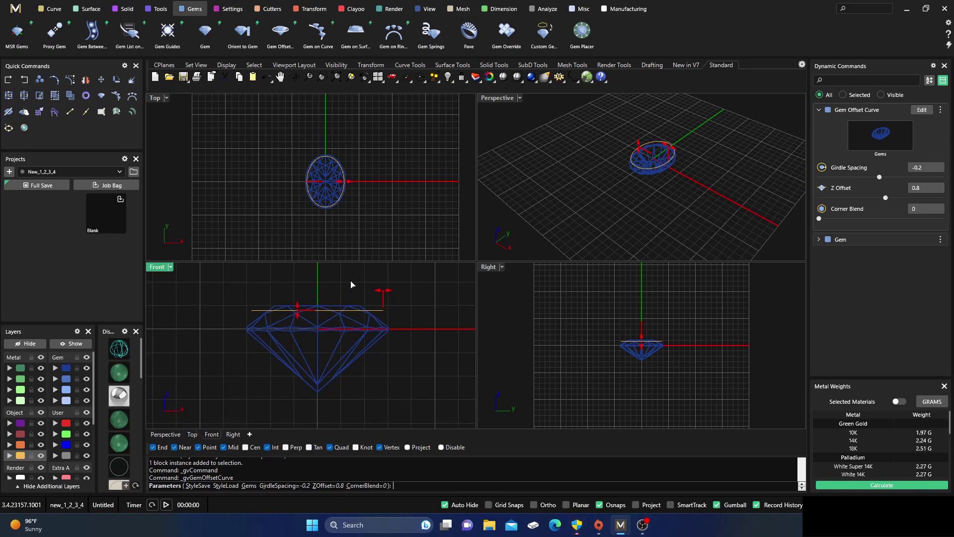
pyautogui.press('Return')
# - Create a second gem offset curve at the girdle level with girdle spacing -0.2 mm and Z offset 0
pyautogui.rightClick(355, 230)
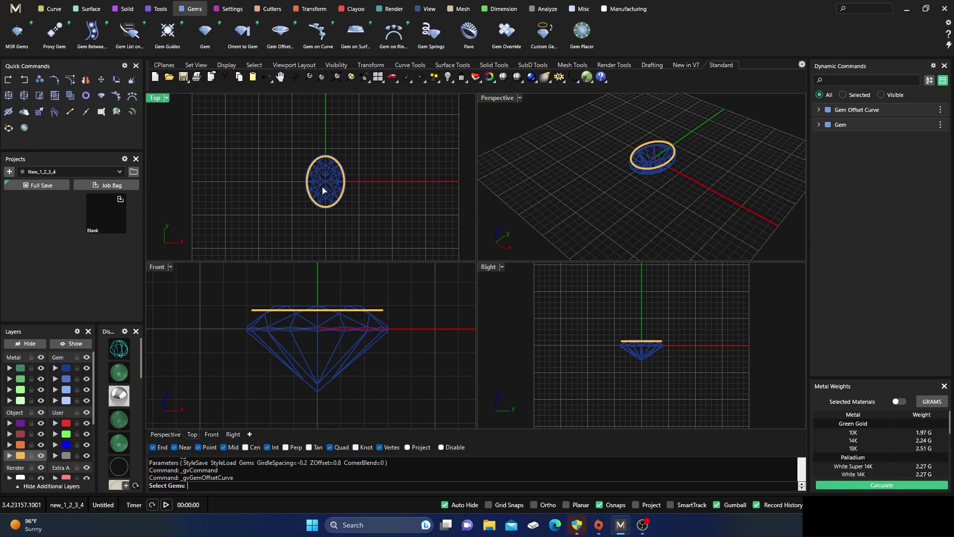
pyautogui.click(324, 190)
pyautogui.rightClick(338, 229)
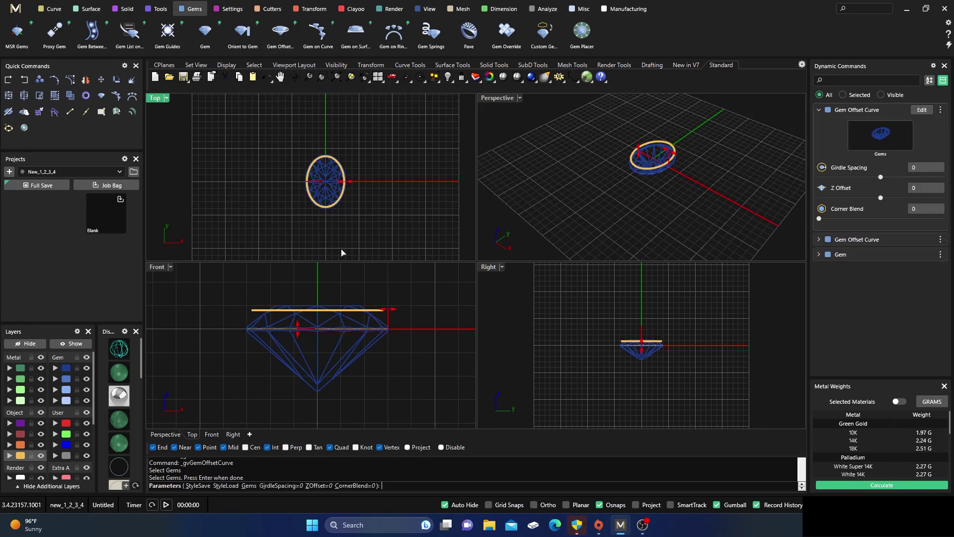
pyautogui.scroll(5, 396, 330)
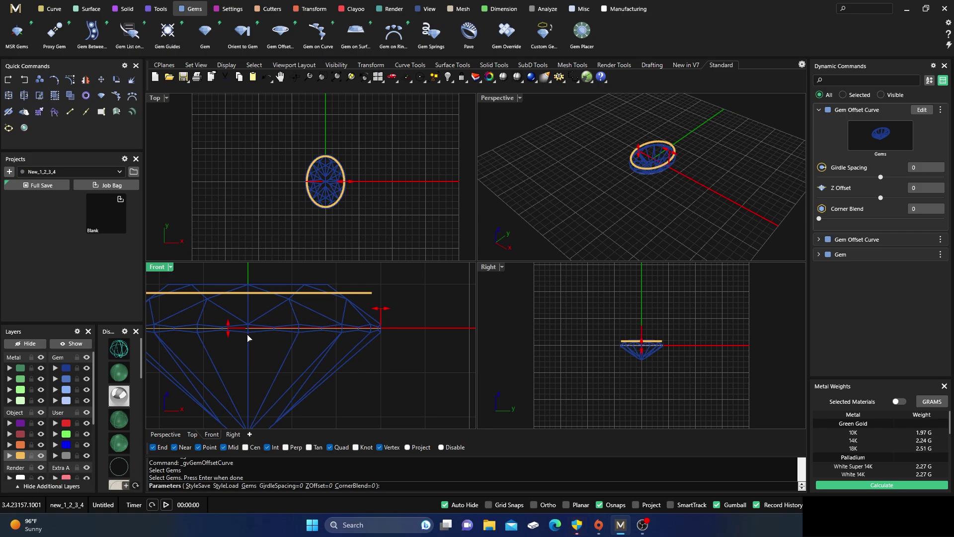
pyautogui.moveTo(399, 362); pyautogui.dragTo(417, 360, button='right')
pyautogui.moveTo(401, 312)
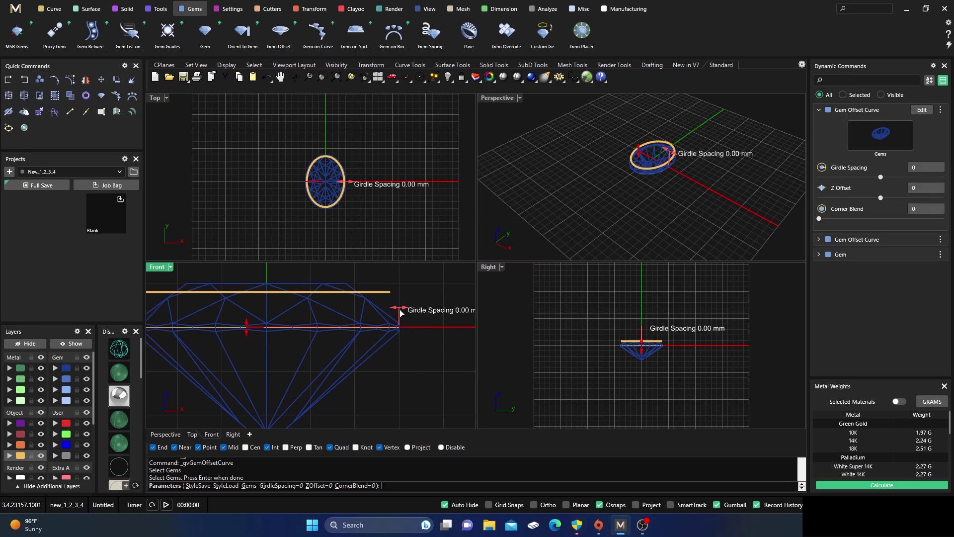
pyautogui.moveTo(401, 311); pyautogui.dragTo(392, 310)
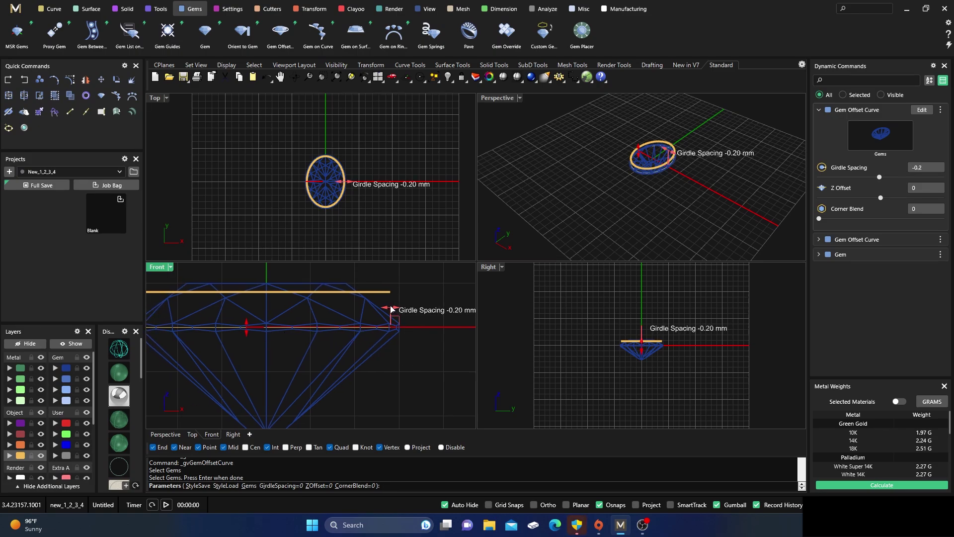
pyautogui.press('Return')
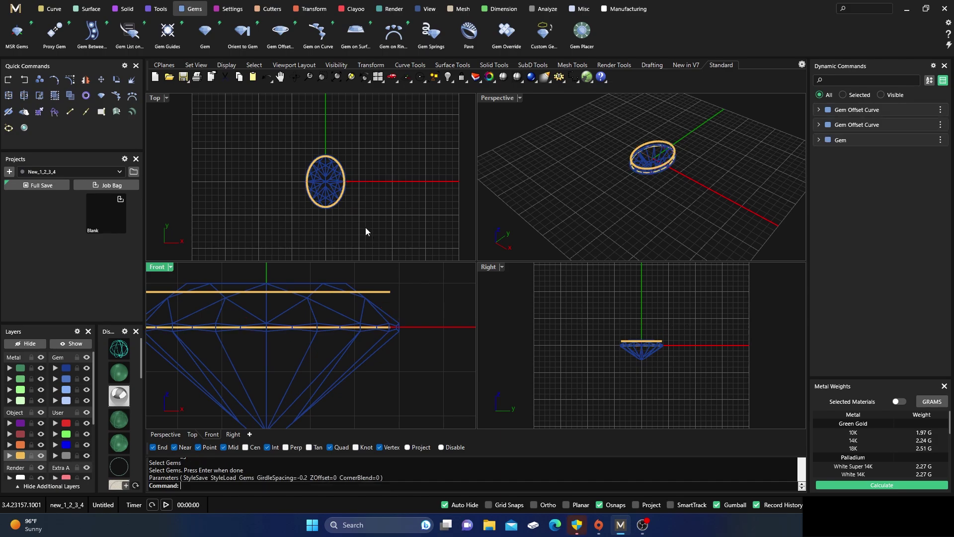
# - Create a larger gem offset curve around the girdle with girdle spacing 1 mm and Z offset 0
pyautogui.rightClick(386, 183)
pyautogui.click(322, 179)
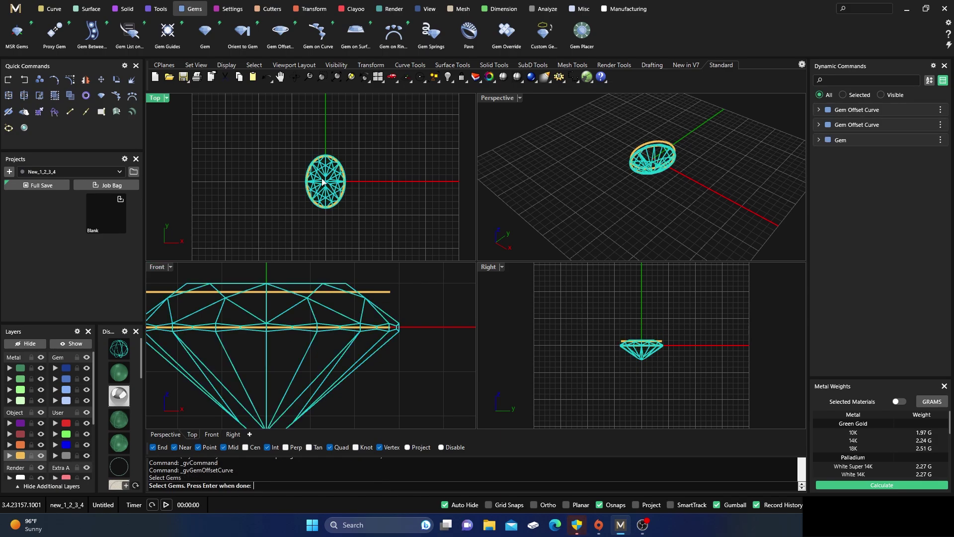
pyautogui.rightClick(323, 183)
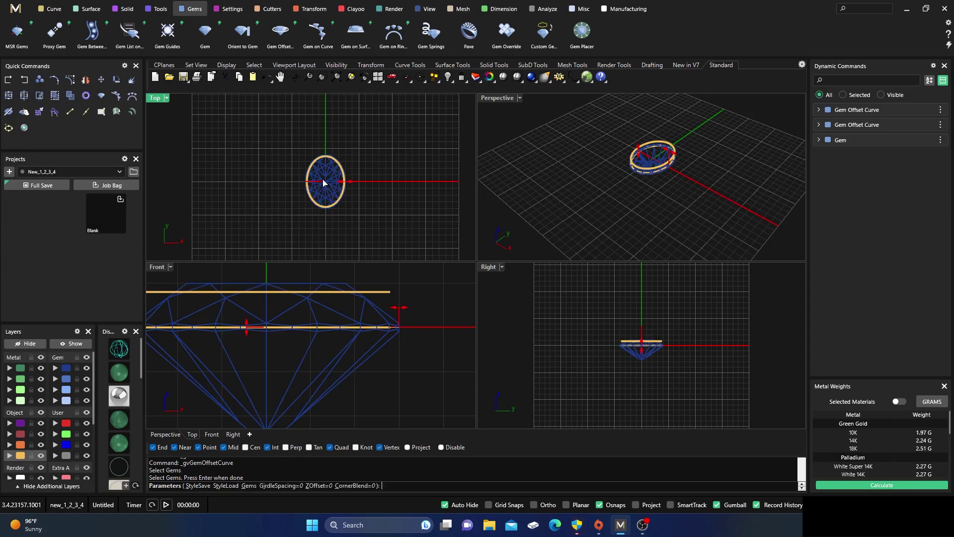
pyautogui.scroll(-3, 362, 315)
pyautogui.moveTo(386, 311); pyautogui.dragTo(415, 313)
pyautogui.scroll(3, 389, 325)
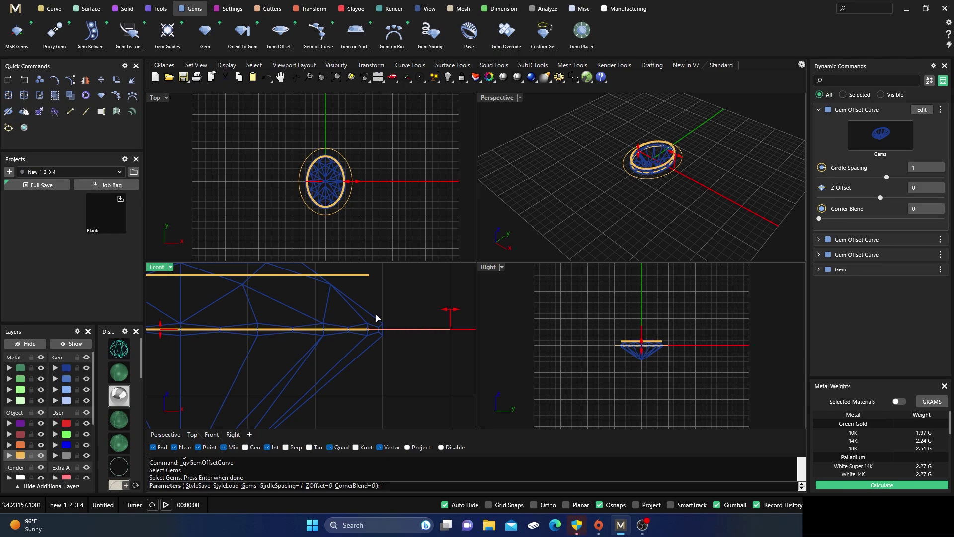
pyautogui.scroll(-2, 401, 298)
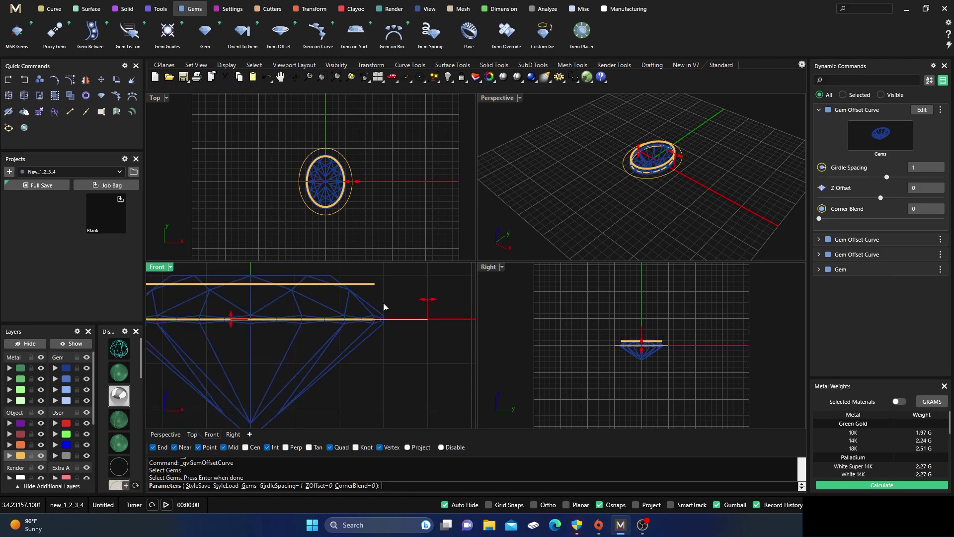
pyautogui.scroll(-1, 396, 289)
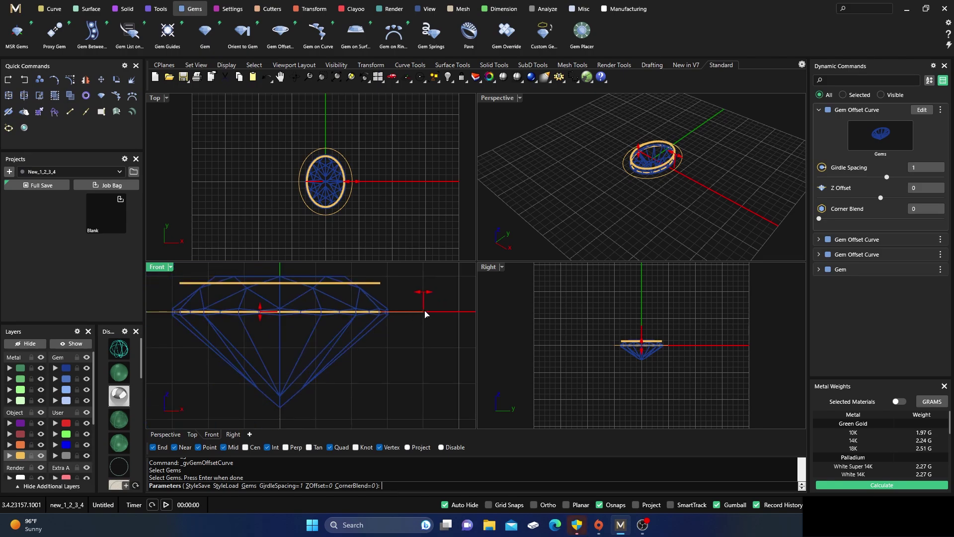
pyautogui.moveTo(422, 314); pyautogui.dragTo(426, 294)
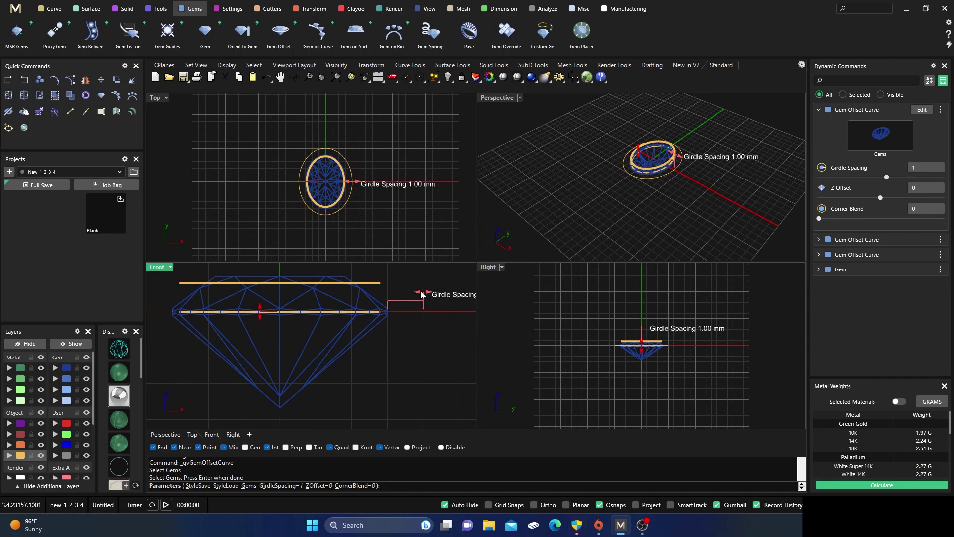
pyautogui.press('Return')
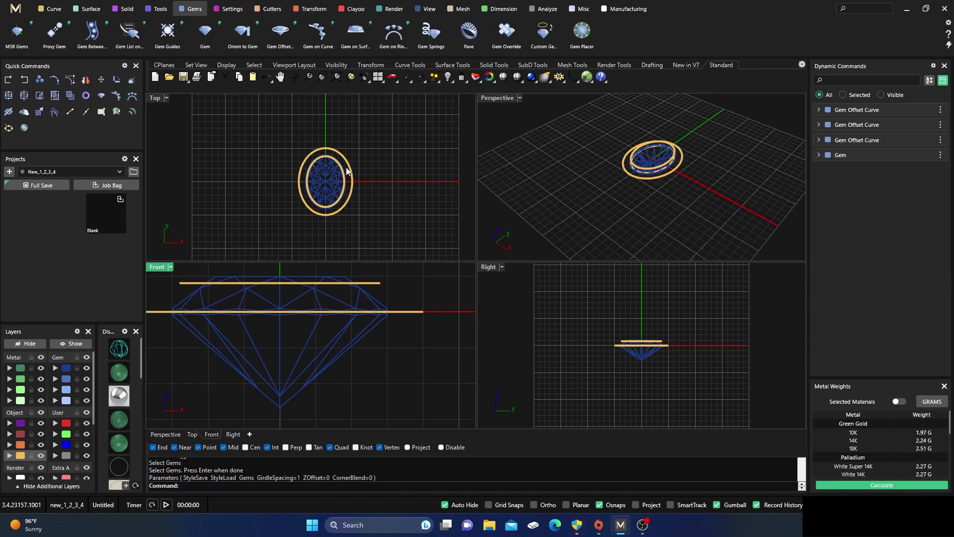
# - Create a smaller gem offset curve below the culet with girdle spacing -1 mm and Z offset -3.4 mm
pyautogui.rightClick(407, 177)
pyautogui.click(332, 185)
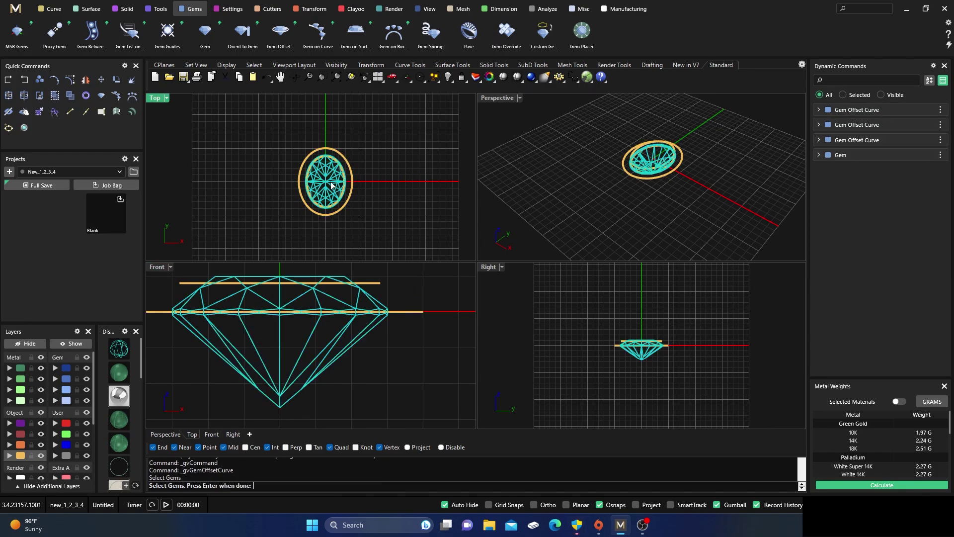
pyautogui.rightClick(365, 226)
pyautogui.scroll(-4, 368, 230)
pyautogui.scroll(-3, 329, 320)
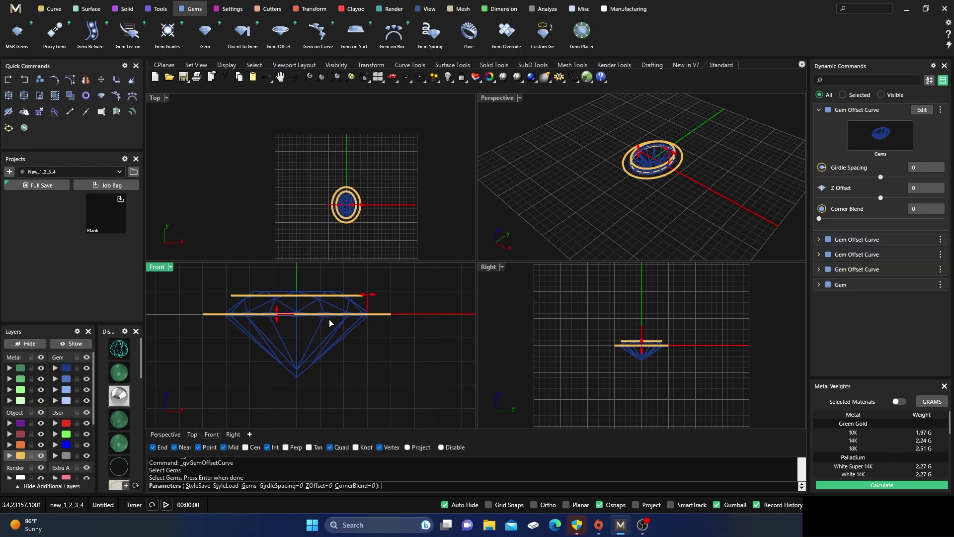
pyautogui.moveTo(276, 314); pyautogui.dragTo(276, 398)
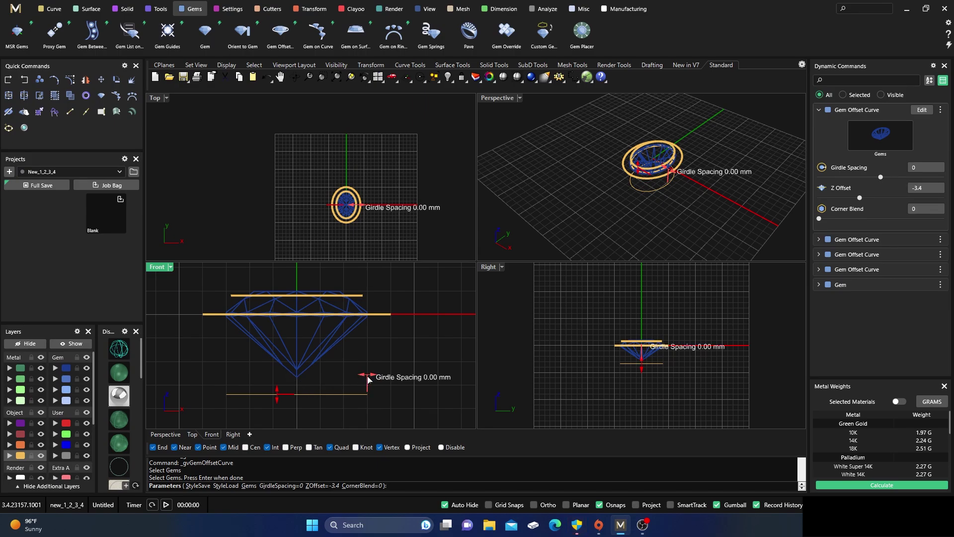
pyautogui.moveTo(369, 379); pyautogui.dragTo(344, 376)
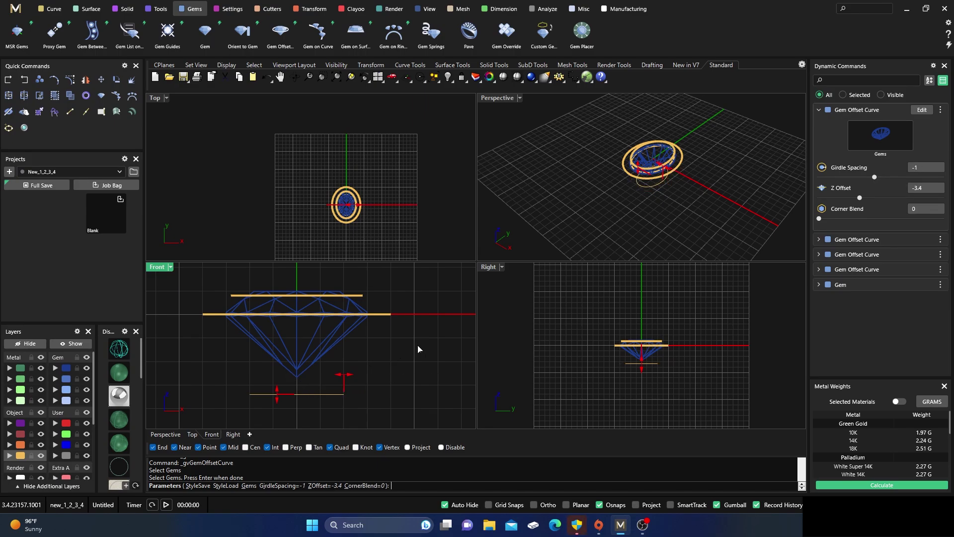
pyautogui.press('Return')
# - Create a fifth gem offset curve below the culet with girdle spacing 0.1 mm and Z offset -3.4 mm
pyautogui.press('Return')
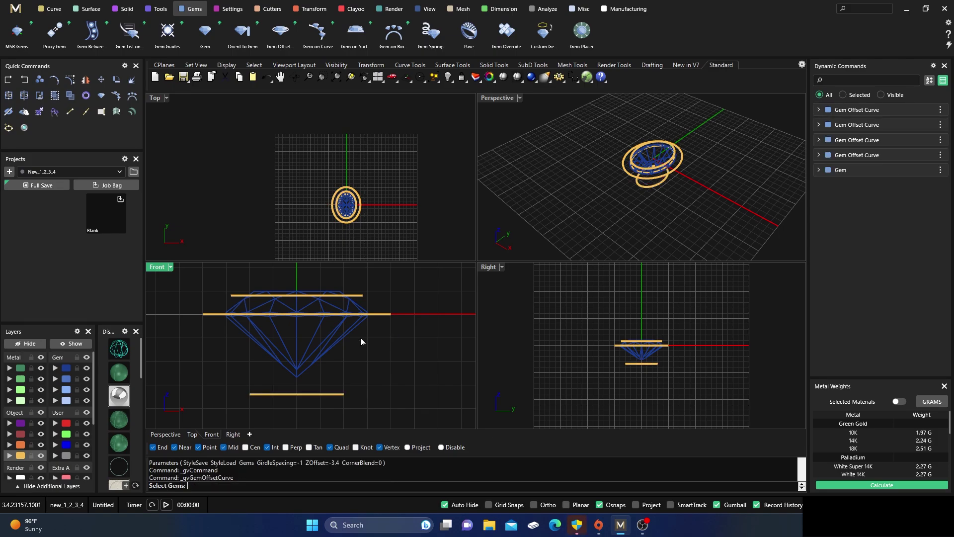
pyautogui.click(311, 342)
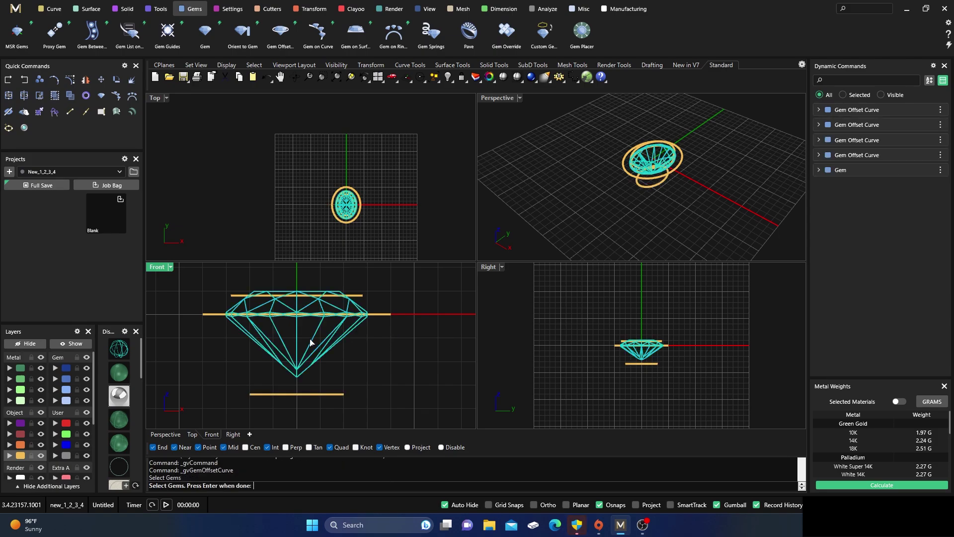
pyautogui.press('Return')
pyautogui.moveTo(277, 314); pyautogui.dragTo(275, 398)
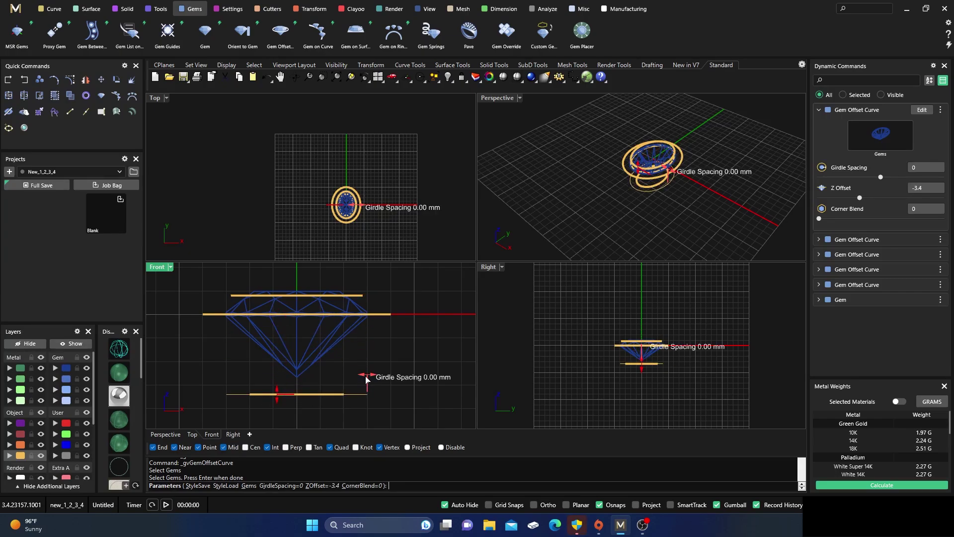
pyautogui.moveTo(367, 380); pyautogui.dragTo(371, 382)
pyautogui.scroll(4, 373, 383)
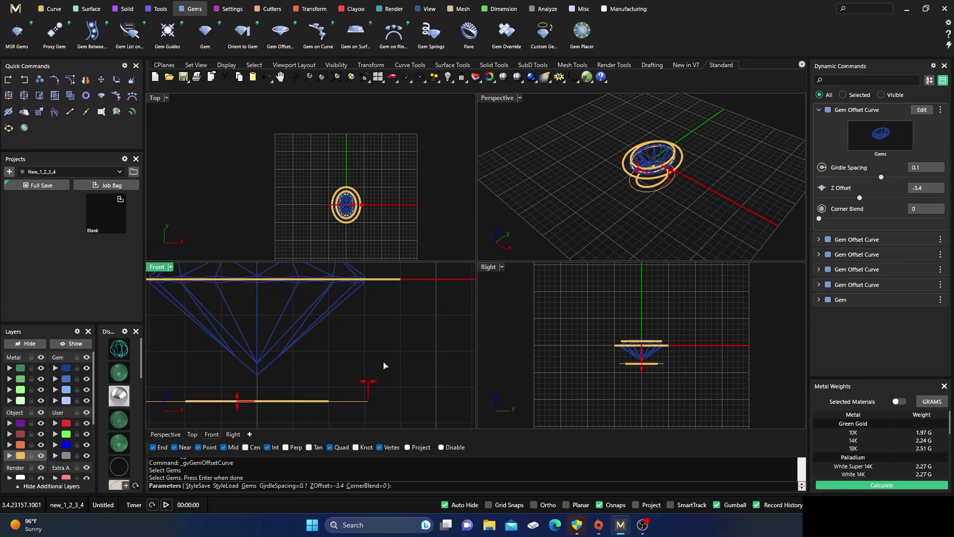
pyautogui.scroll(-6, 384, 347)
pyautogui.moveTo(407, 350); pyautogui.dragTo(404, 361, button='right')
pyautogui.press('Return')
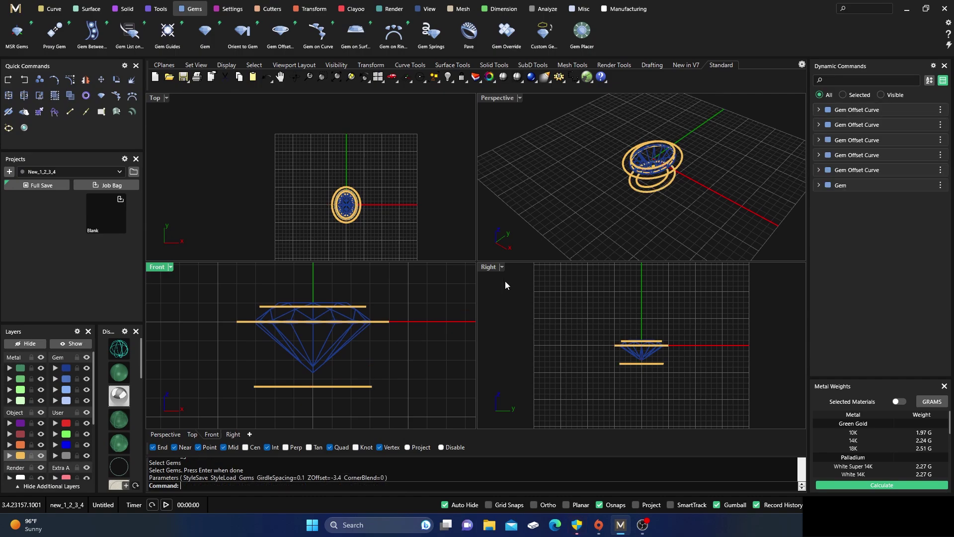
# - Examine the gem and its five offset curves in a maximized perspective view
pyautogui.doubleClick(497, 98)
pyautogui.moveTo(490, 238); pyautogui.dragTo(480, 302, button='right')
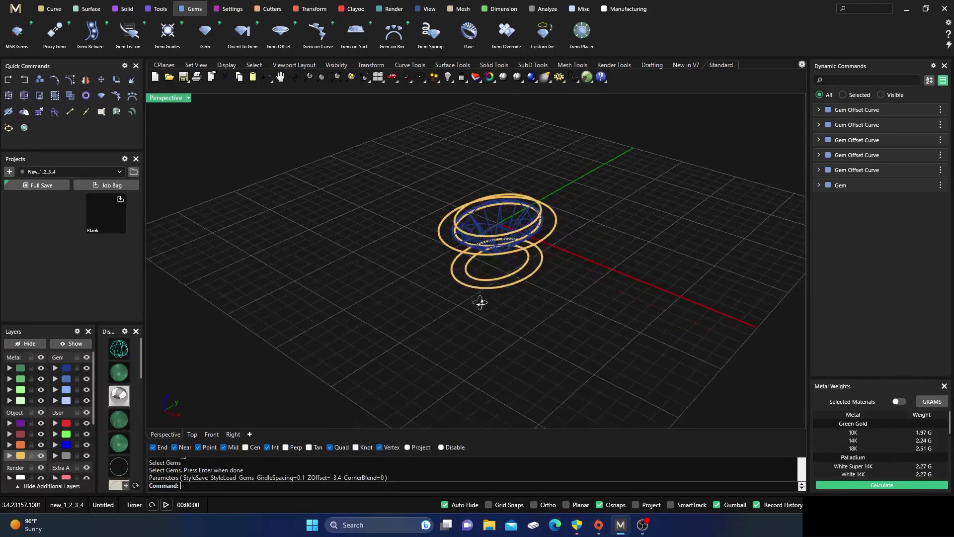
pyautogui.scroll(4, 478, 231)
pyautogui.scroll(3, 478, 231)
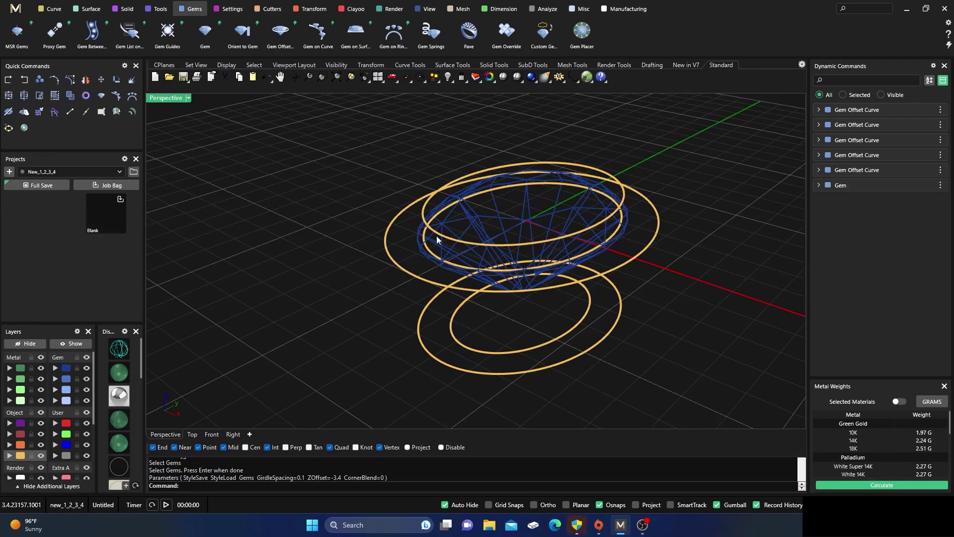
pyautogui.scroll(-2, 418, 235)
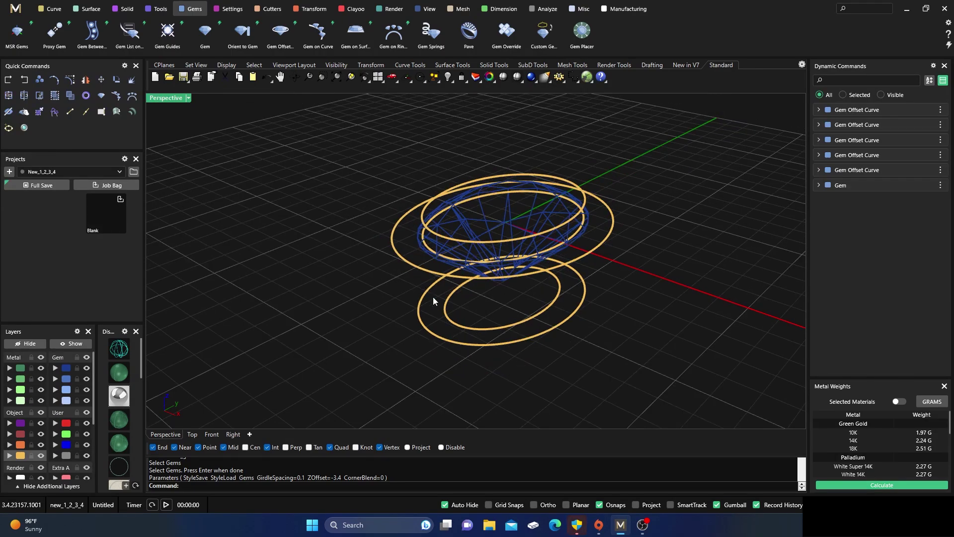
pyautogui.scroll(-4, 354, 217)
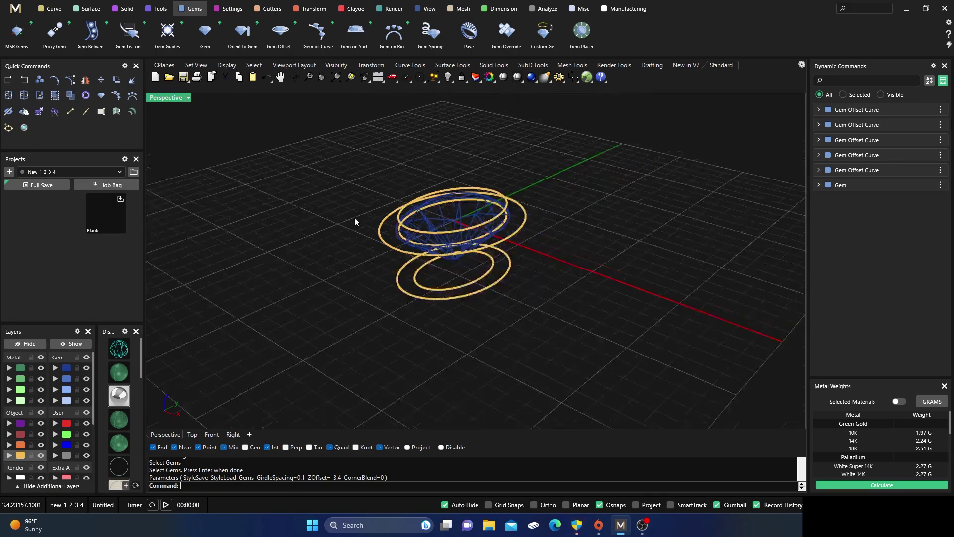
pyautogui.moveTo(354, 216); pyautogui.dragTo(394, 221, button='right')
pyautogui.scroll(6, 486, 232)
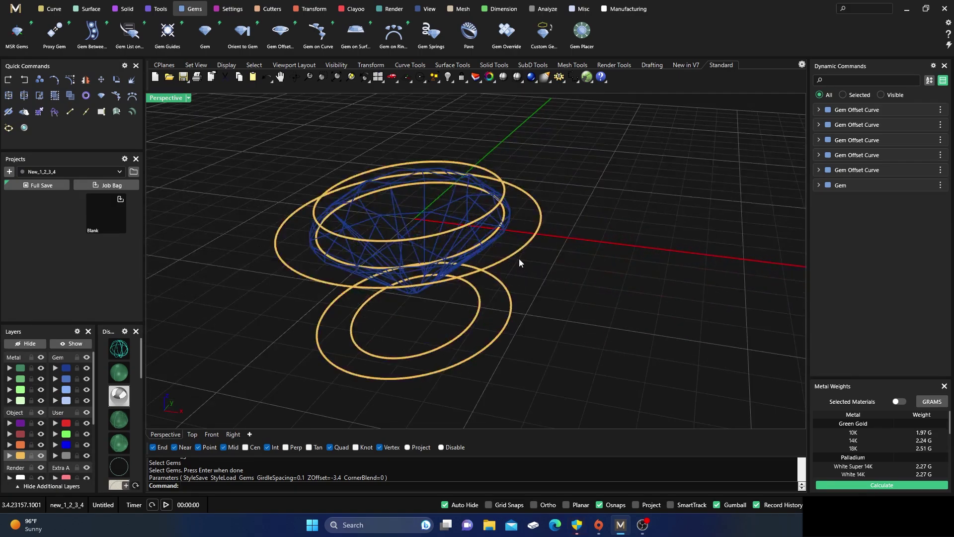
pyautogui.scroll(-3, 519, 259)
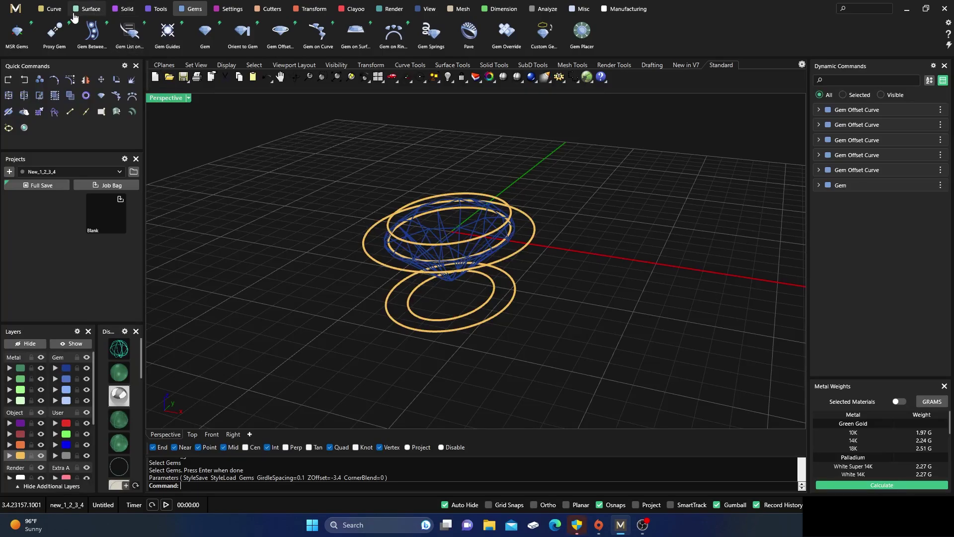
# - Loft a straight-section surface between the upper curve and the inner girdle curve, and delete that surface
pyautogui.click(89, 9)
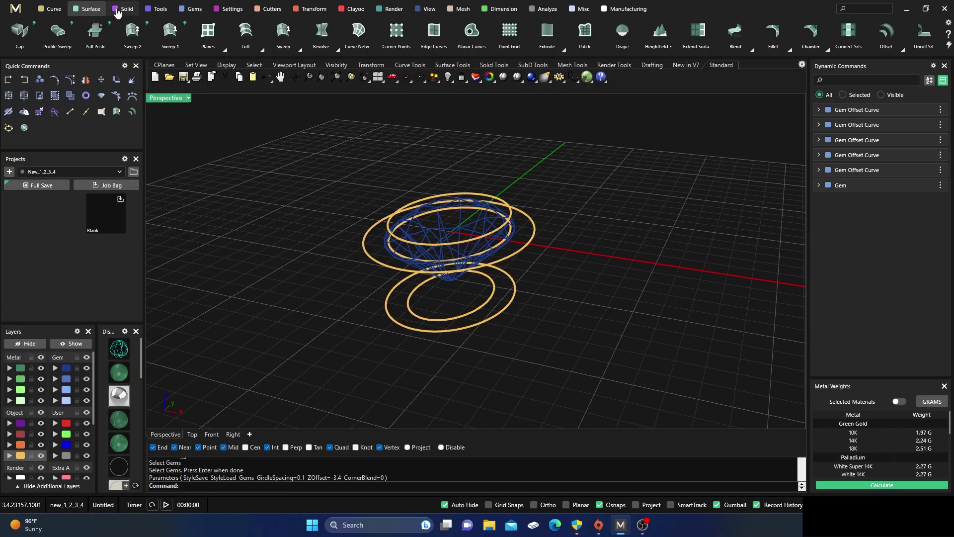
pyautogui.click(245, 39)
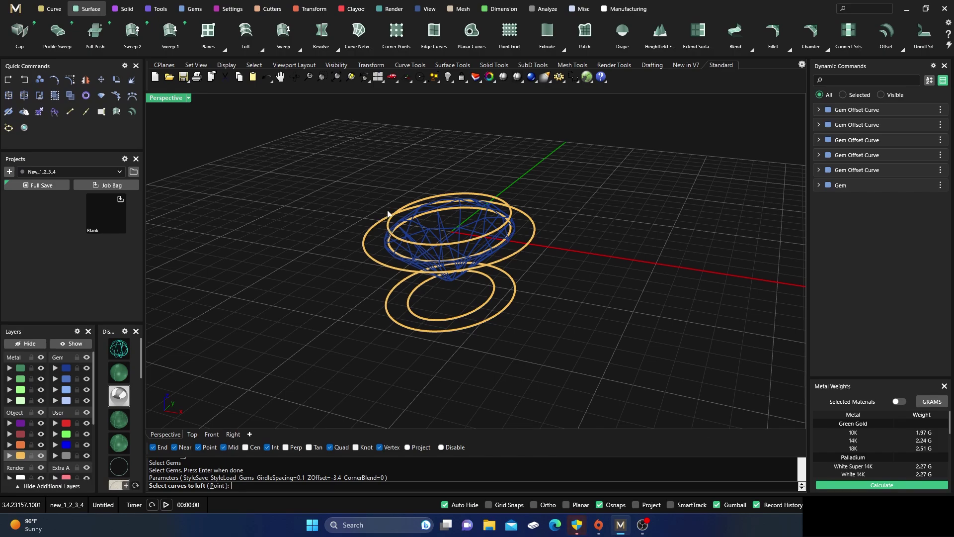
pyautogui.scroll(2, 389, 247)
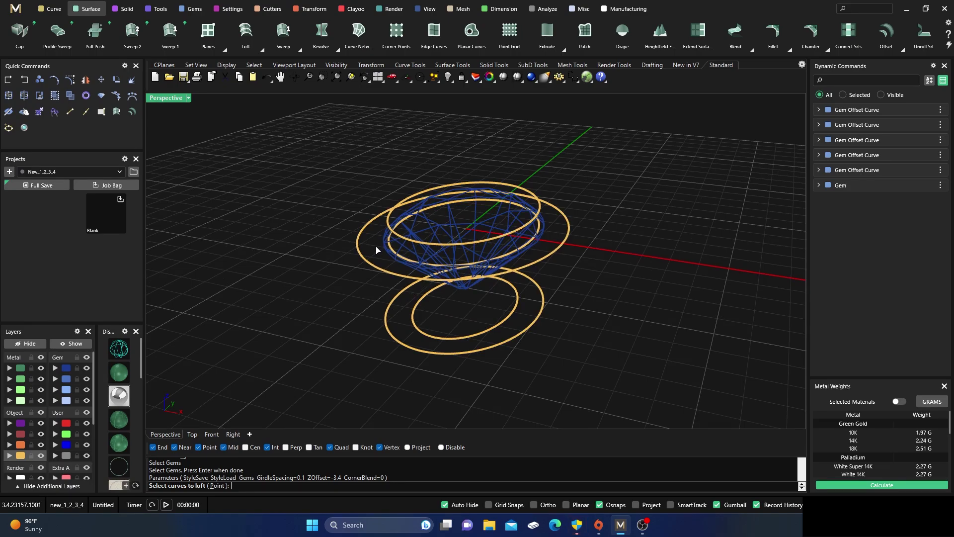
pyautogui.scroll(3, 377, 250)
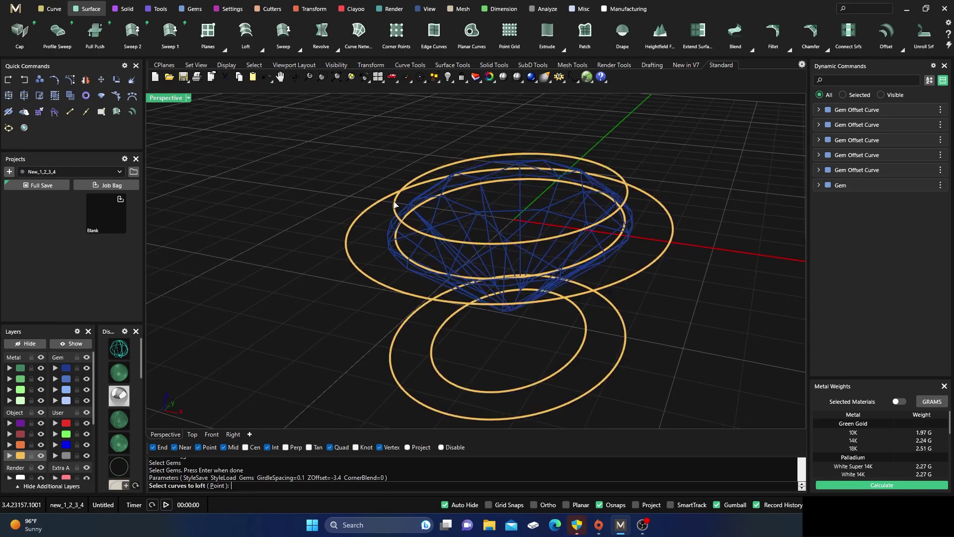
pyautogui.click(396, 208)
pyautogui.click(402, 253)
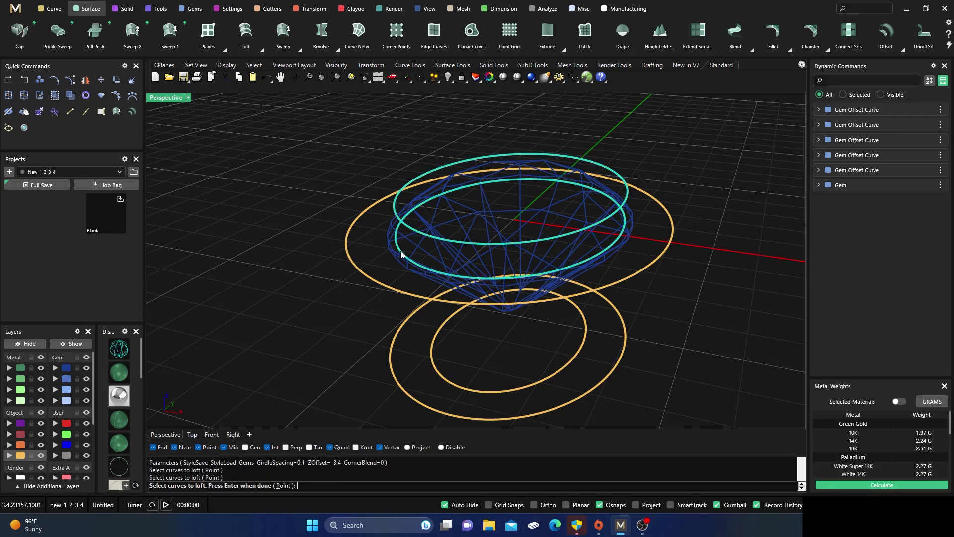
pyautogui.press('Return')
pyautogui.press('Return')
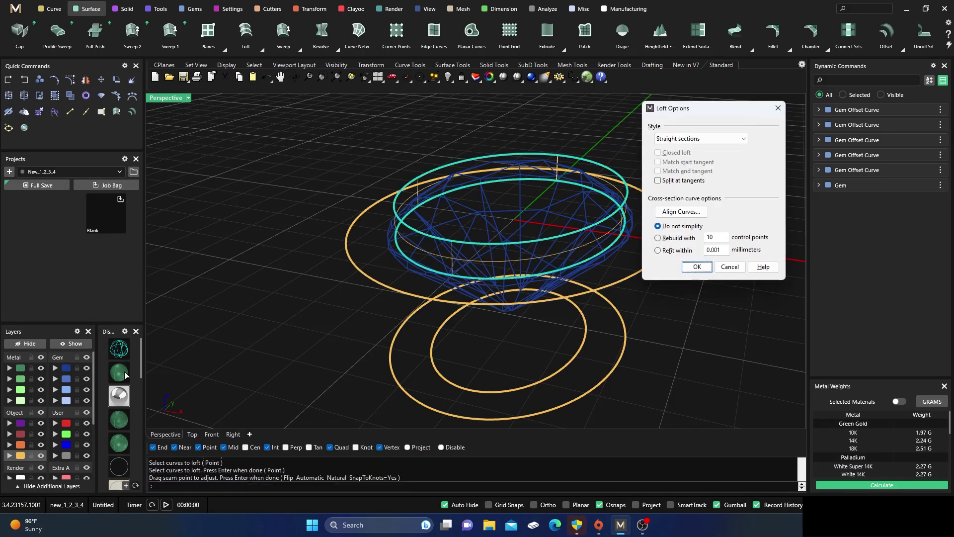
pyautogui.press('Return')
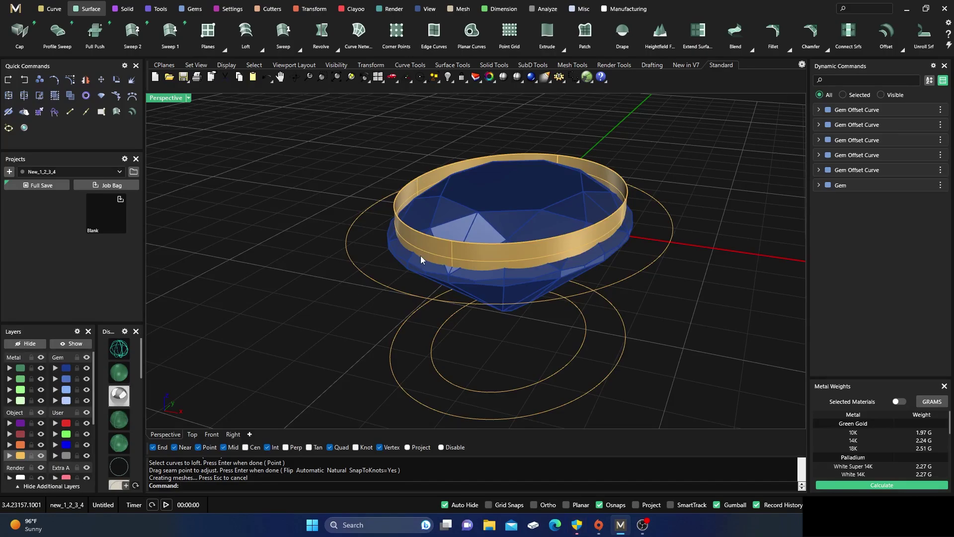
pyautogui.click(420, 255)
pyautogui.press('Delete')
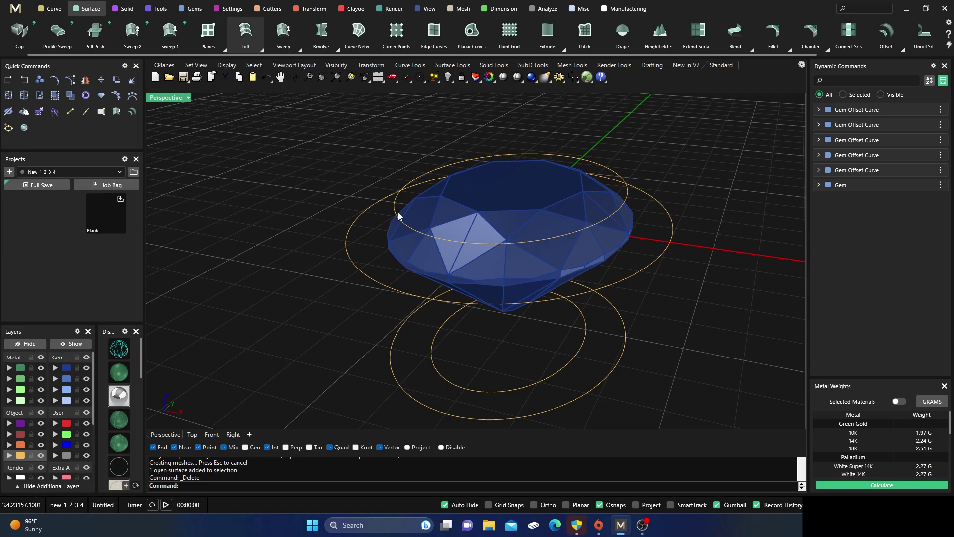
# - Start a loft through the top, outer girdle, outer base, inner base and inner girdle curves, in that order, accepting the seam points
pyautogui.click(127, 348)
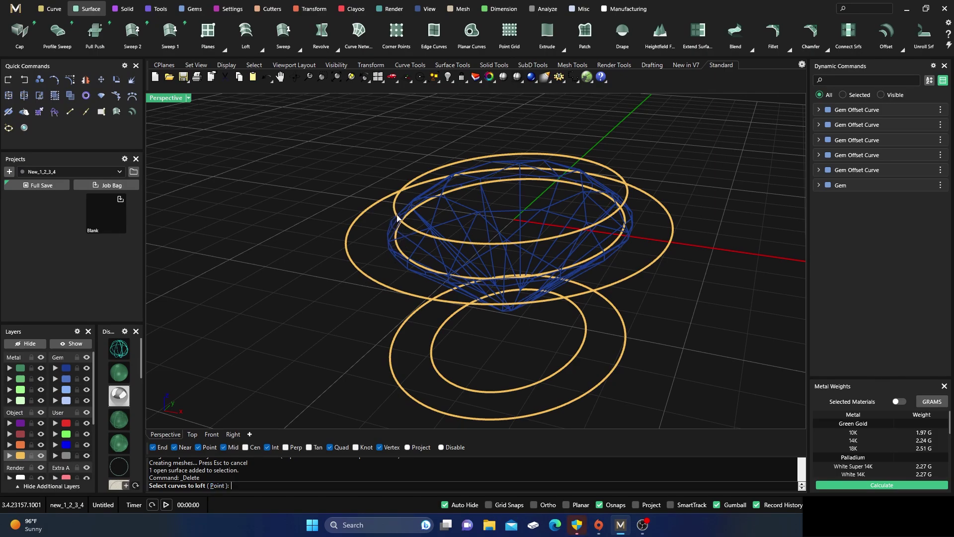
pyautogui.click(395, 200)
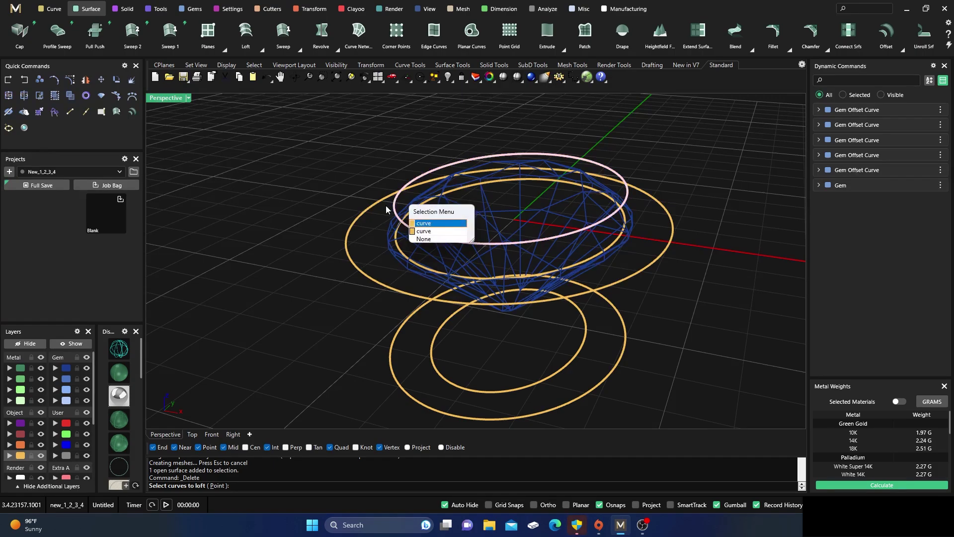
pyautogui.click(423, 223)
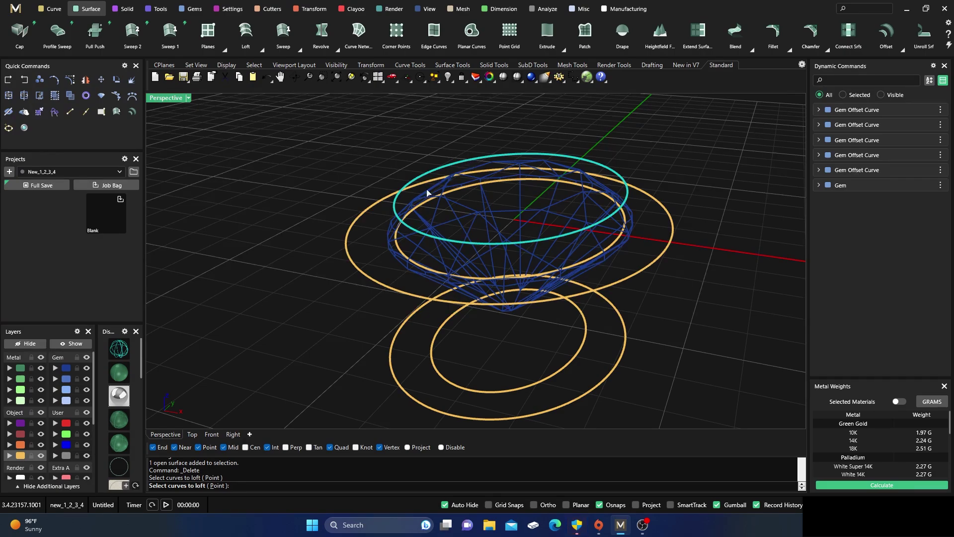
pyautogui.click(347, 245)
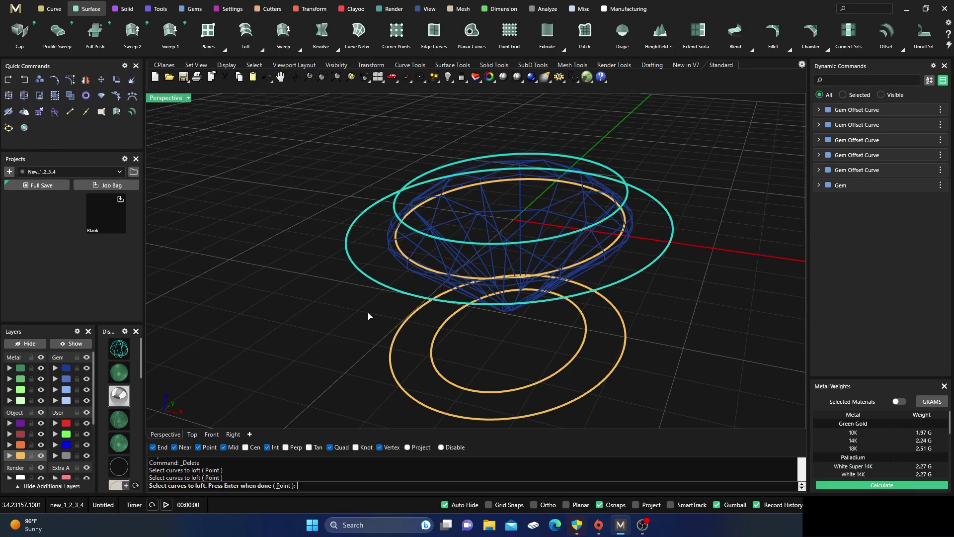
pyautogui.click(393, 372)
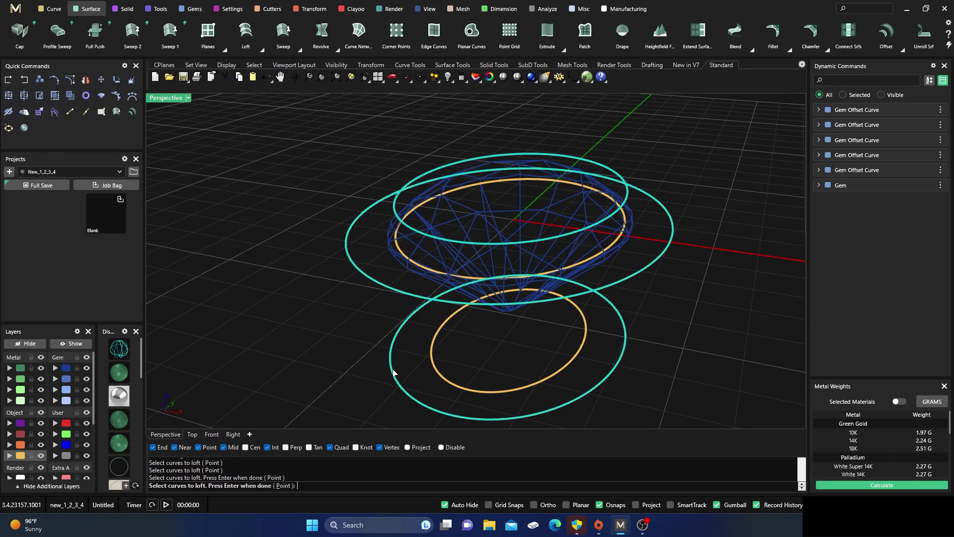
pyautogui.click(432, 367)
pyautogui.click(405, 258)
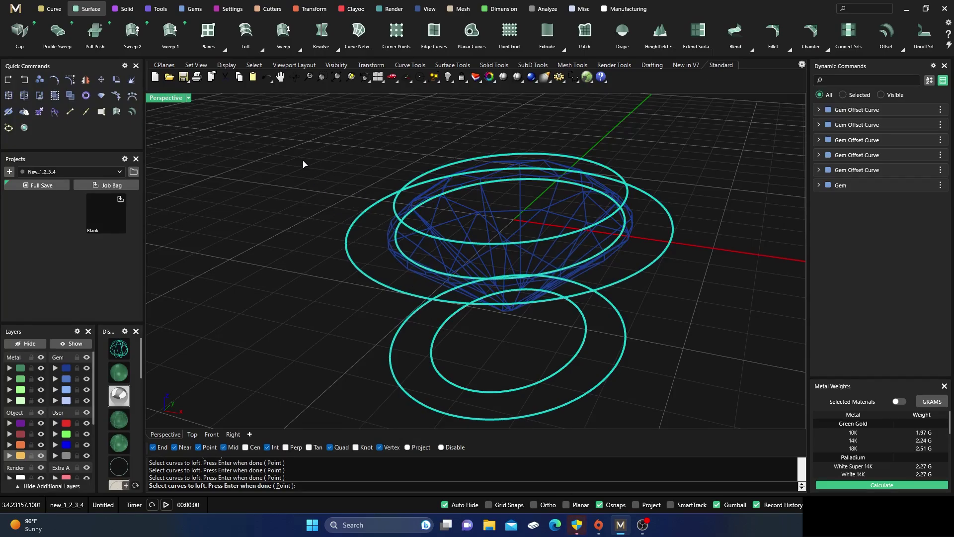
pyautogui.press('Return')
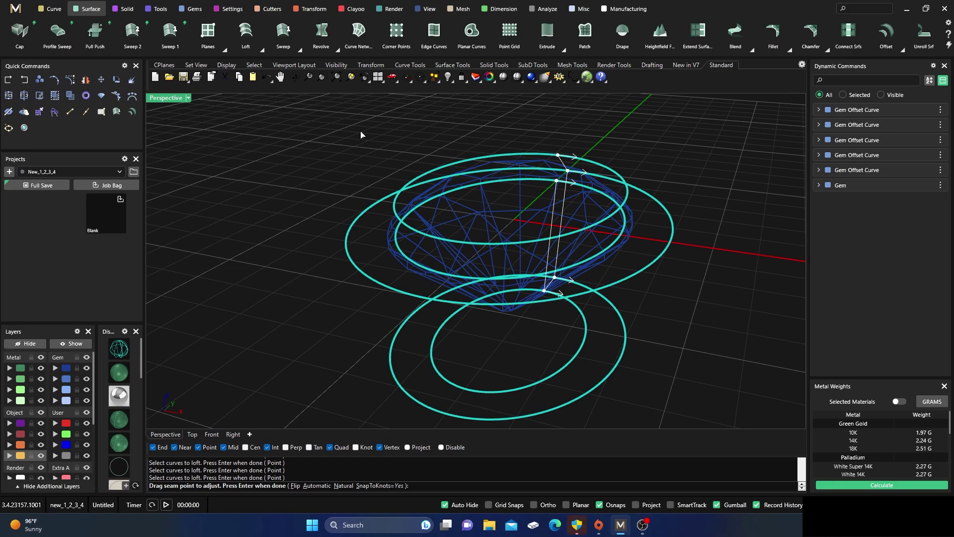
pyautogui.press('Return')
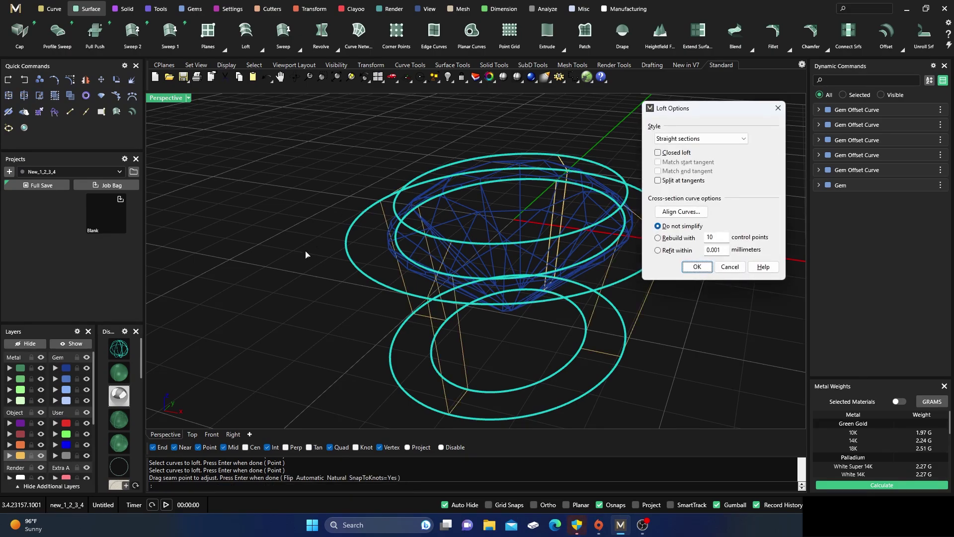
# - Show the loft preview shaded and make the first green metal layer current
pyautogui.click(123, 372)
pyautogui.moveTo(339, 287); pyautogui.dragTo(322, 288, button='right')
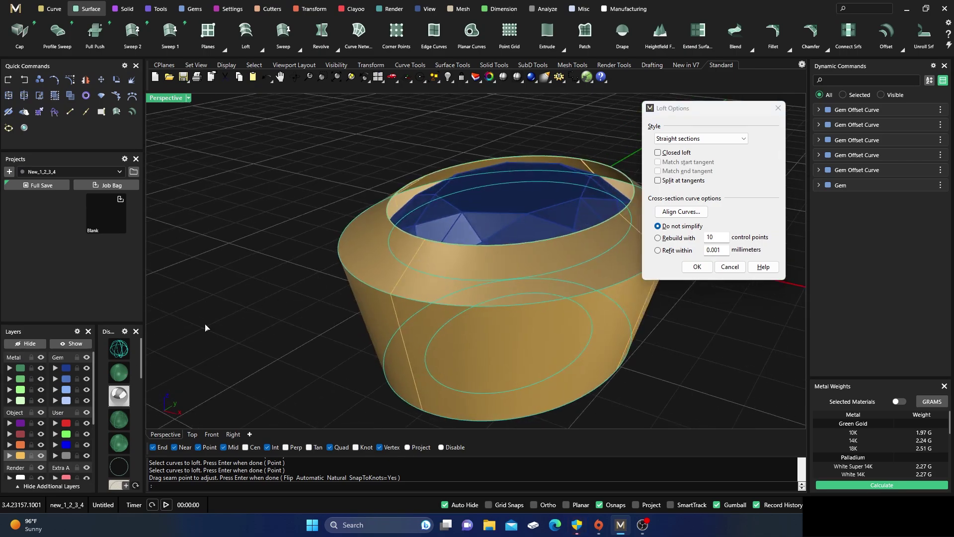
pyautogui.click(11, 370)
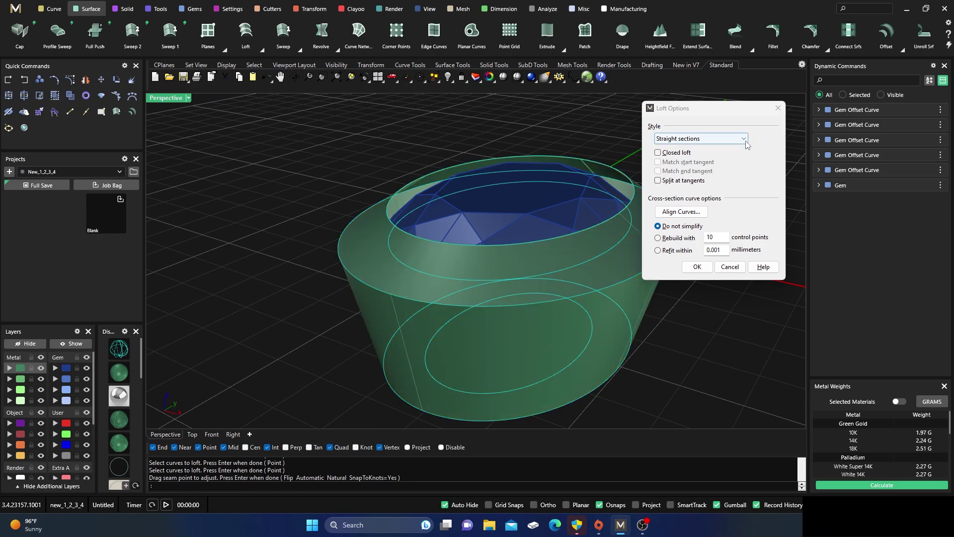
# - Set the loft style to Normal and inspect the previewed bezel around the gem
pyautogui.click(730, 139)
pyautogui.click(689, 148)
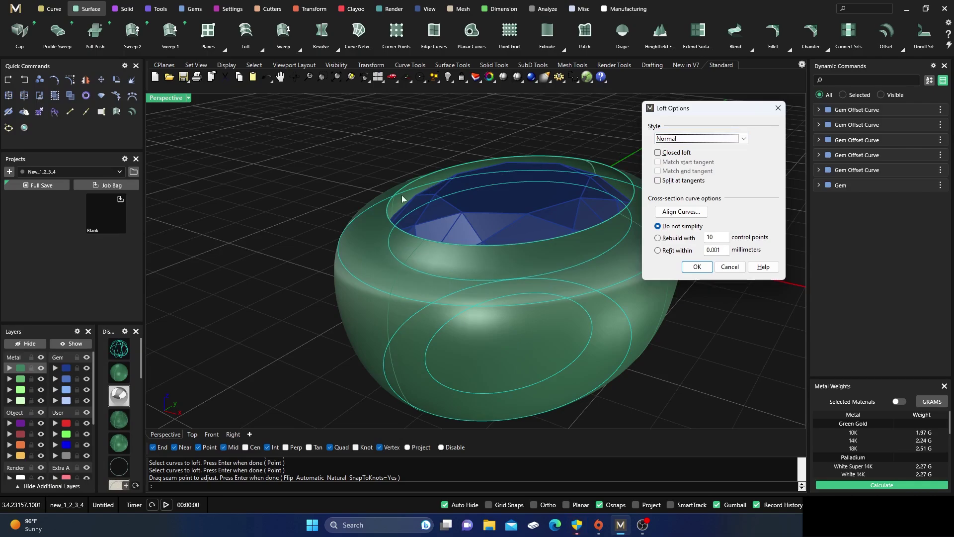
pyautogui.moveTo(402, 194); pyautogui.dragTo(462, 208, button='right')
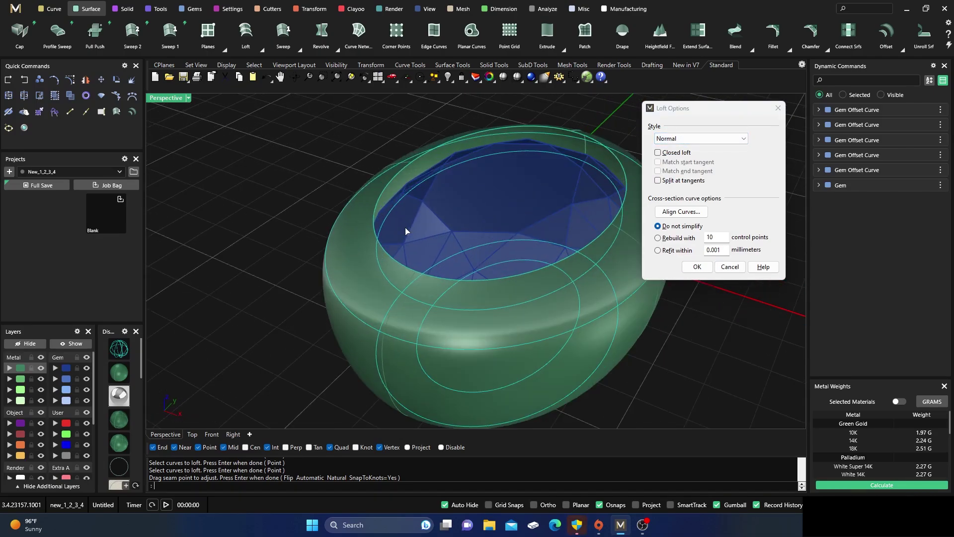
pyautogui.scroll(-5, 405, 228)
pyautogui.moveTo(342, 246); pyautogui.dragTo(452, 238, button='right')
pyautogui.scroll(5, 440, 253)
pyautogui.scroll(-2, 461, 230)
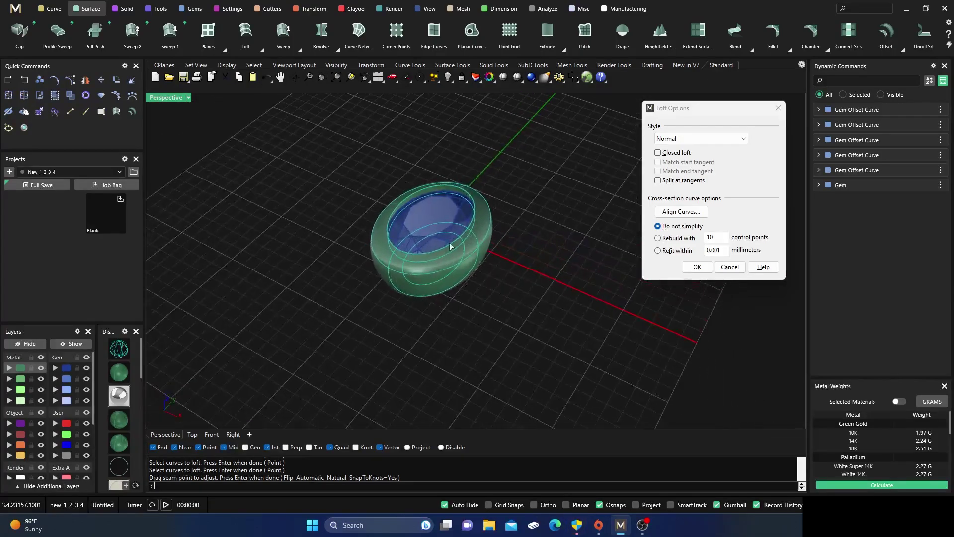
pyautogui.scroll(3, 449, 235)
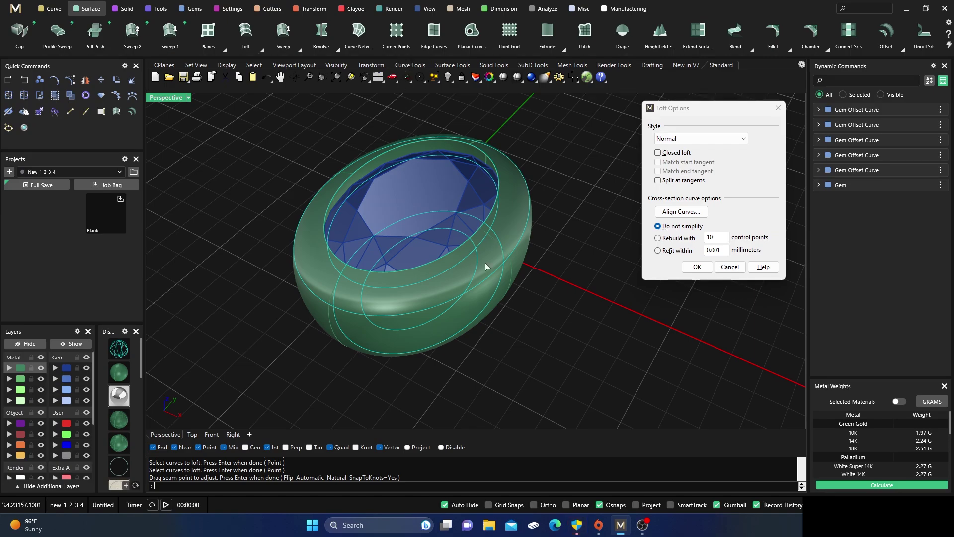
pyautogui.moveTo(470, 346); pyautogui.dragTo(465, 236, button='right')
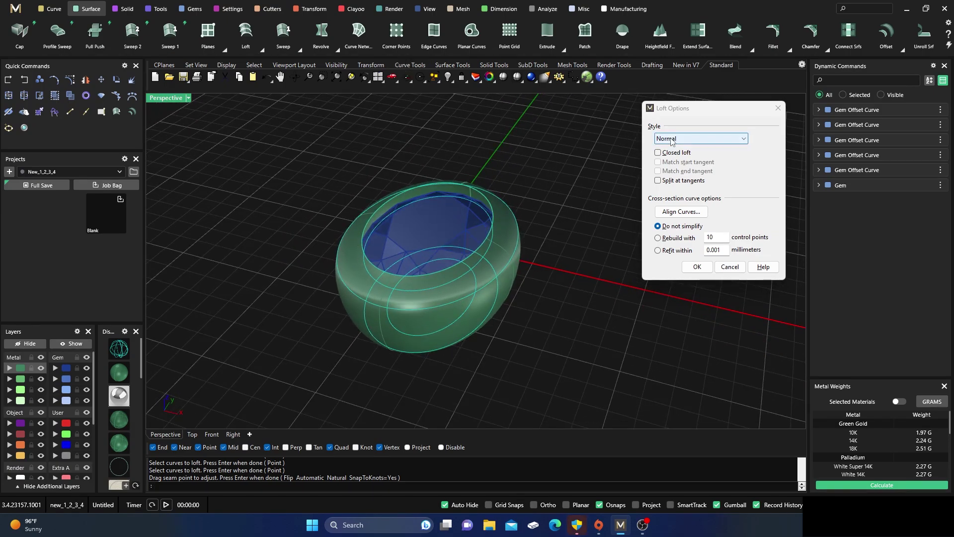
# - Preview the loft in the Loose style and compare its surface with the curves in wireframe and shaded display
pyautogui.click(744, 140)
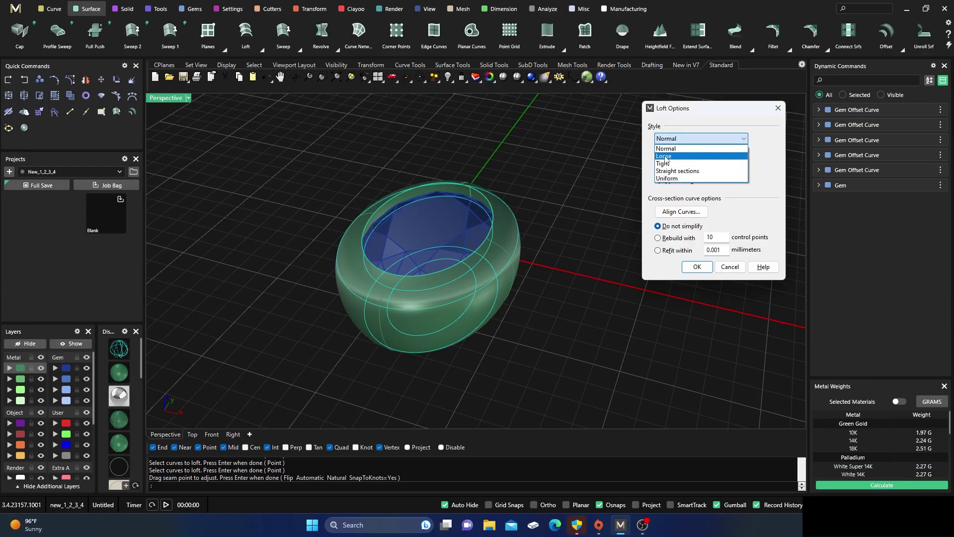
pyautogui.click(729, 157)
pyautogui.scroll(5, 387, 272)
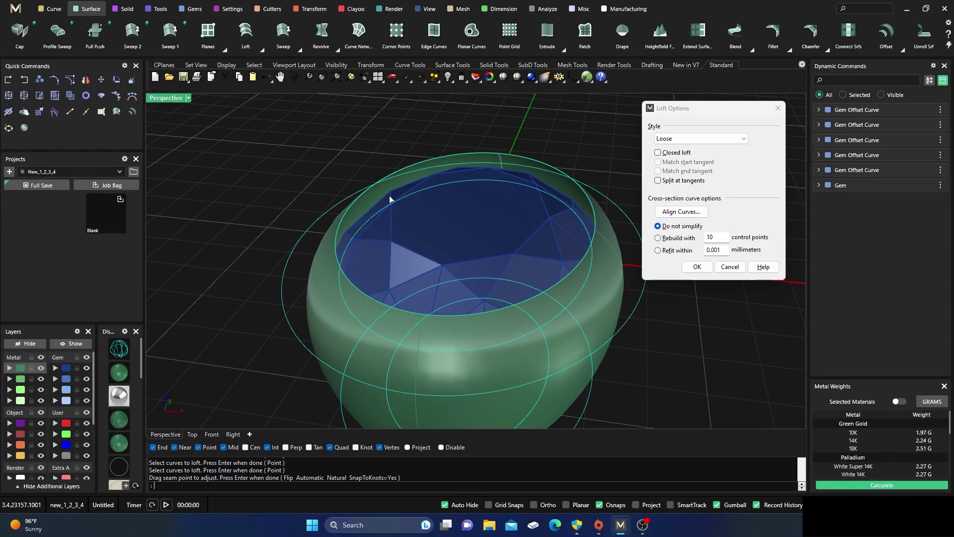
pyautogui.click(117, 350)
pyautogui.moveTo(289, 338); pyautogui.dragTo(343, 208, button='right')
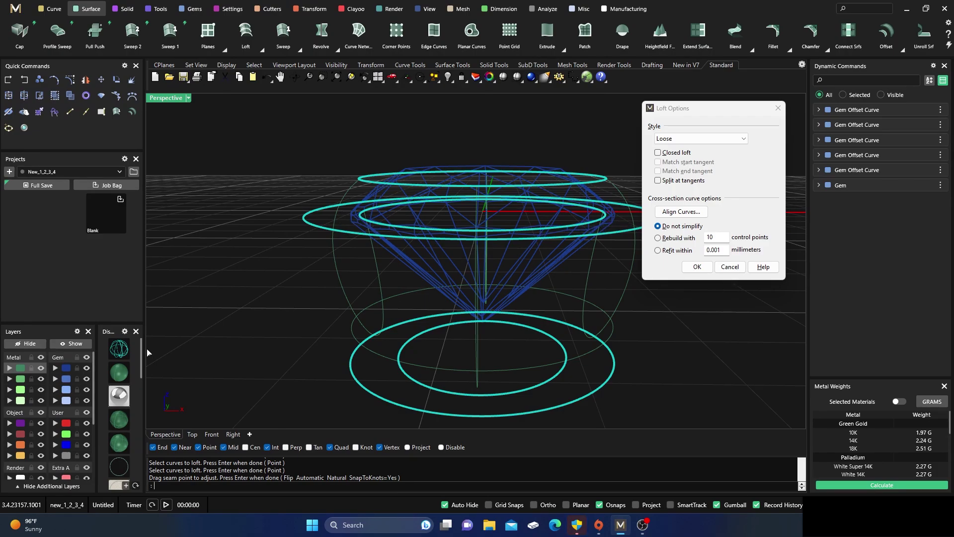
pyautogui.click(121, 375)
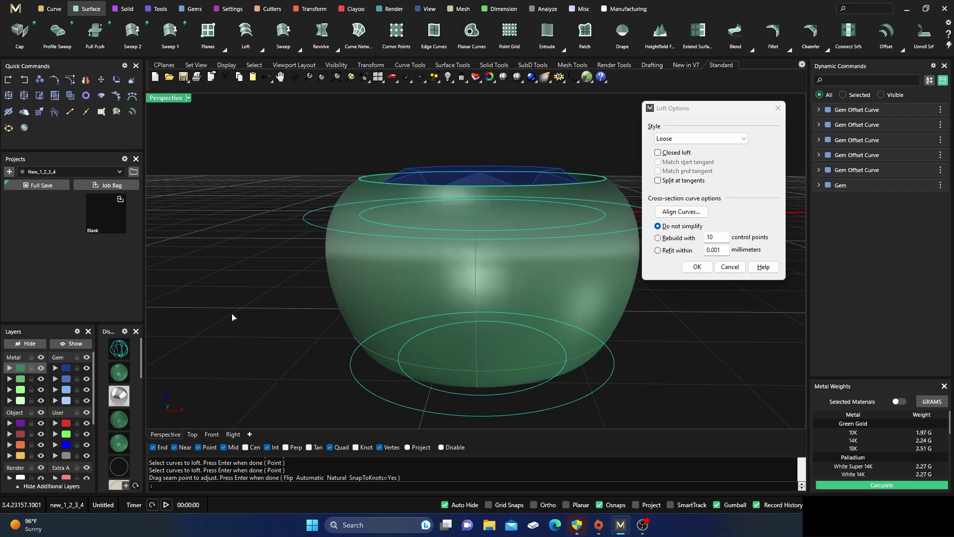
# - Change the loft style to Tight and examine how the previewed bezel follows the curves
pyautogui.click(744, 139)
pyautogui.click(675, 165)
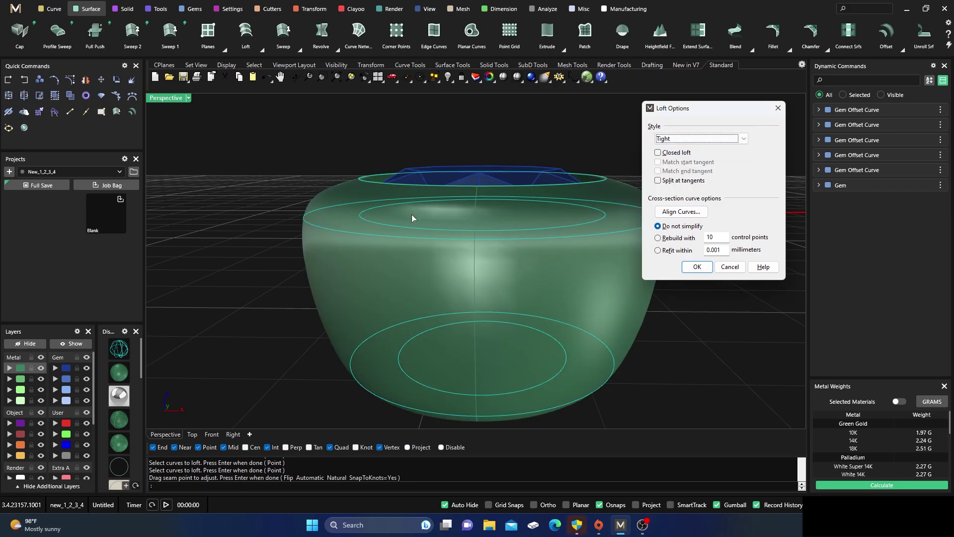
pyautogui.scroll(-8, 342, 212)
pyautogui.moveTo(350, 210); pyautogui.dragTo(321, 258, button='right')
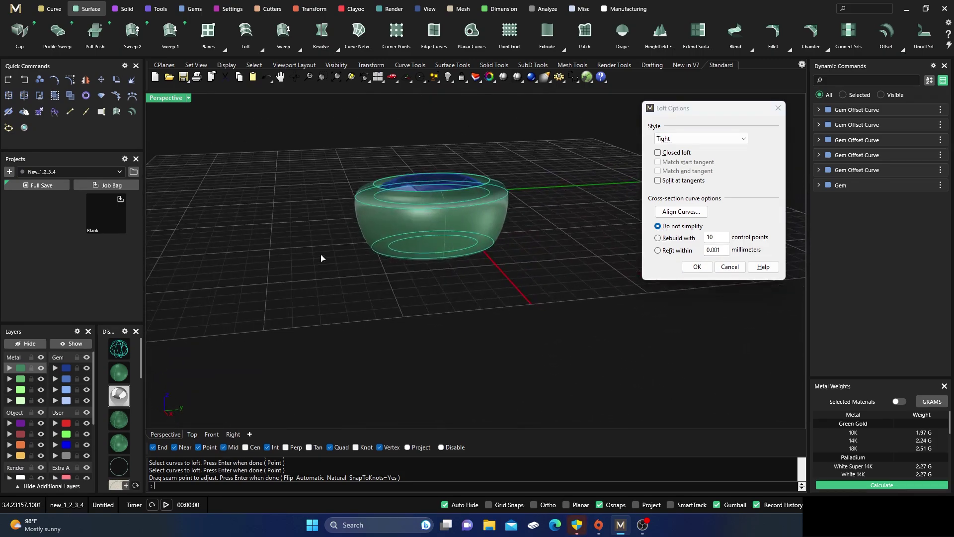
pyautogui.scroll(3, 388, 200)
pyautogui.moveTo(381, 224); pyautogui.dragTo(536, 197, button='right')
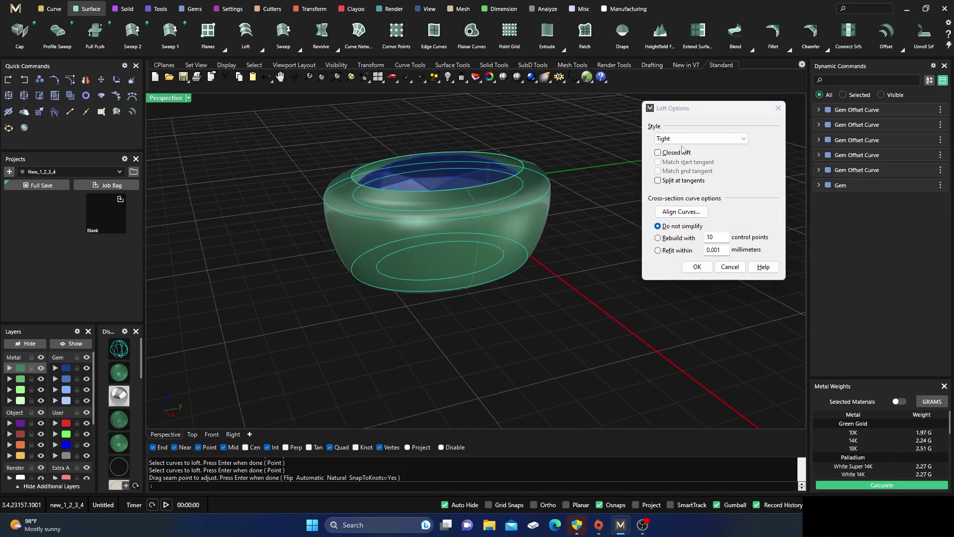
# - Compare the loft preview in the Normal style with the Tight style
pyautogui.click(726, 140)
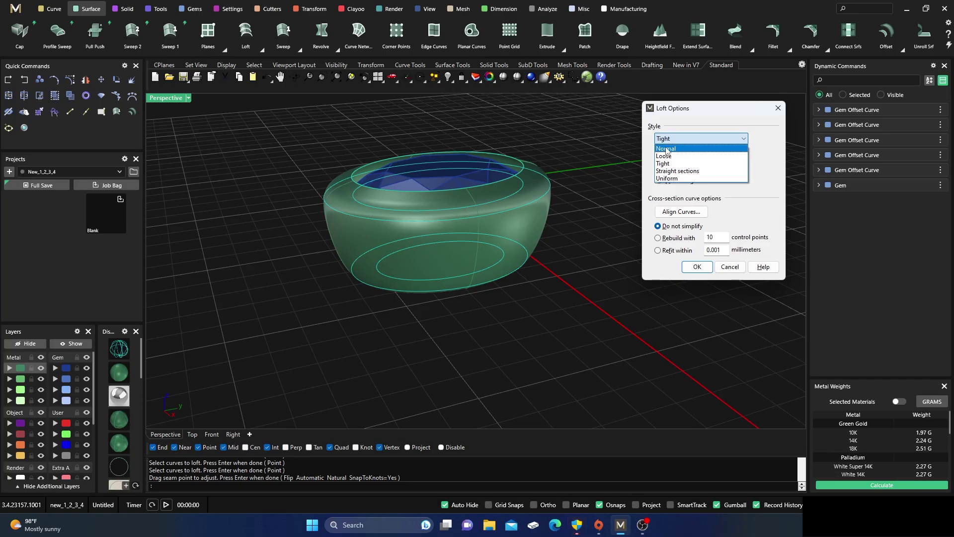
pyautogui.click(666, 148)
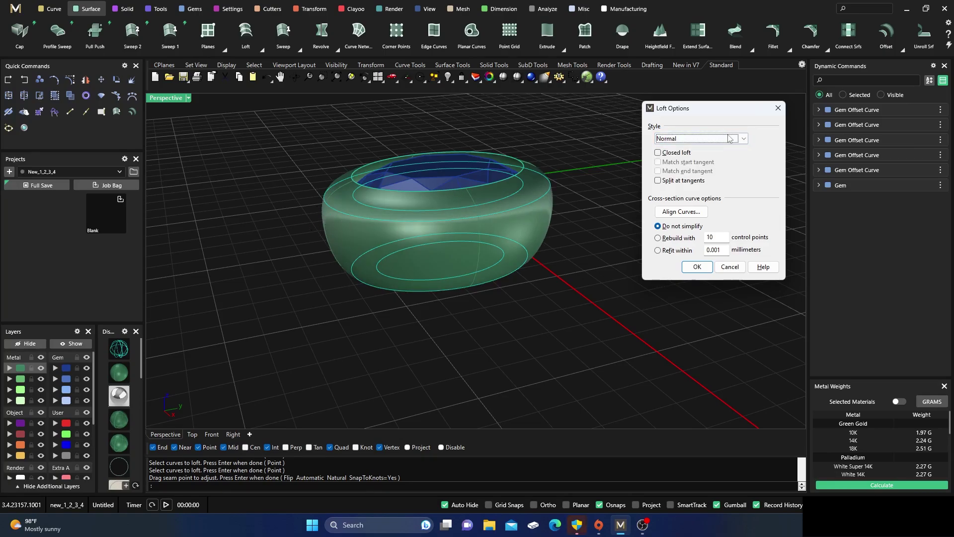
pyautogui.click(743, 140)
pyautogui.click(664, 164)
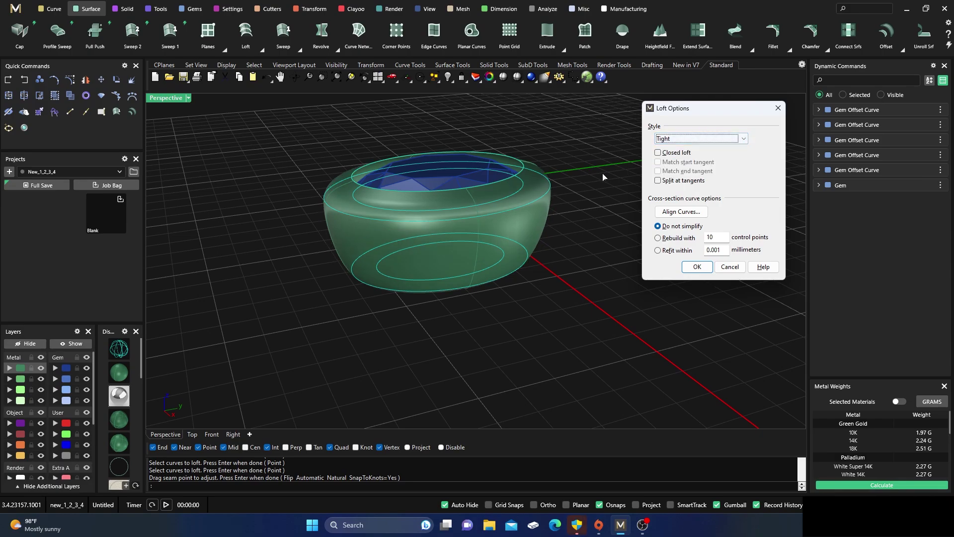
# - Preview the bezel loft in the Straight sections, Uniform and Normal styles in turn
pyautogui.click(744, 139)
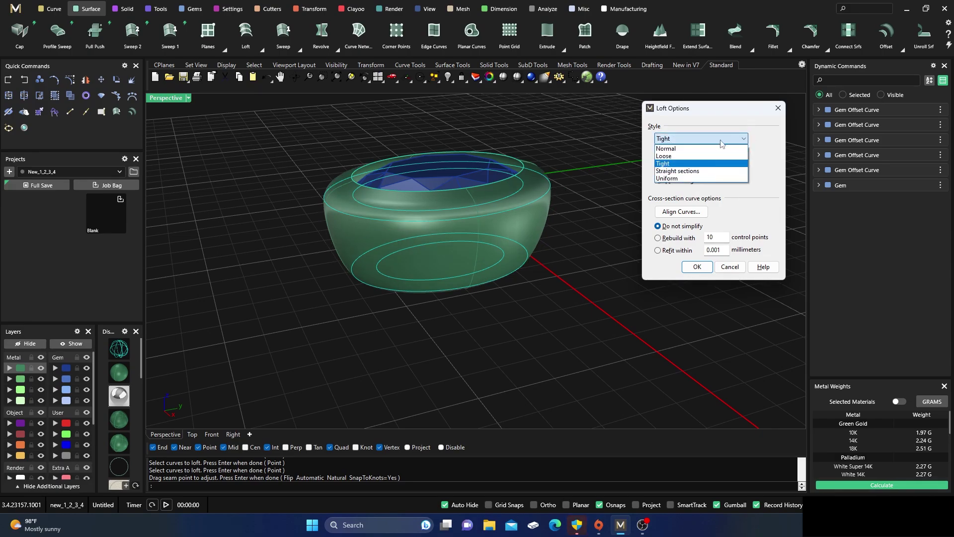
pyautogui.click(670, 172)
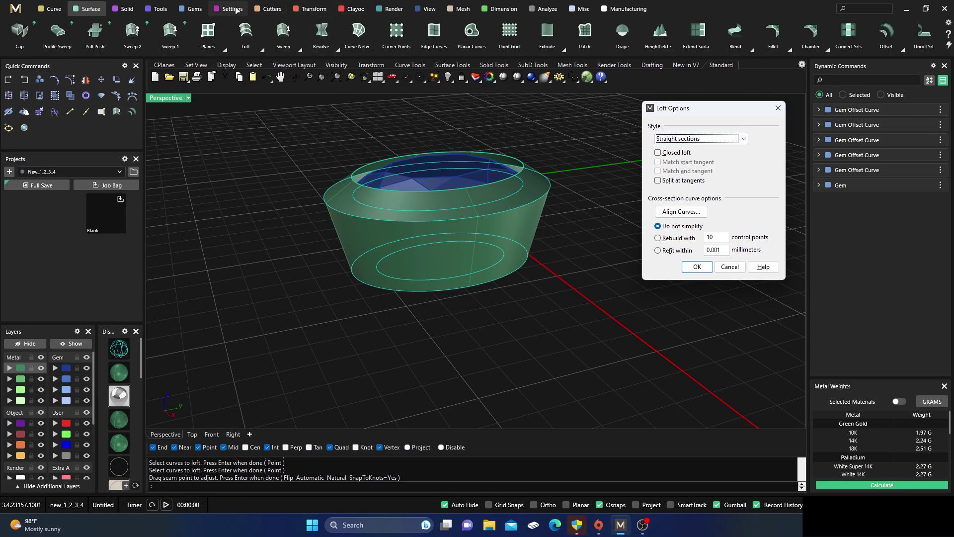
pyautogui.click(740, 139)
pyautogui.click(671, 184)
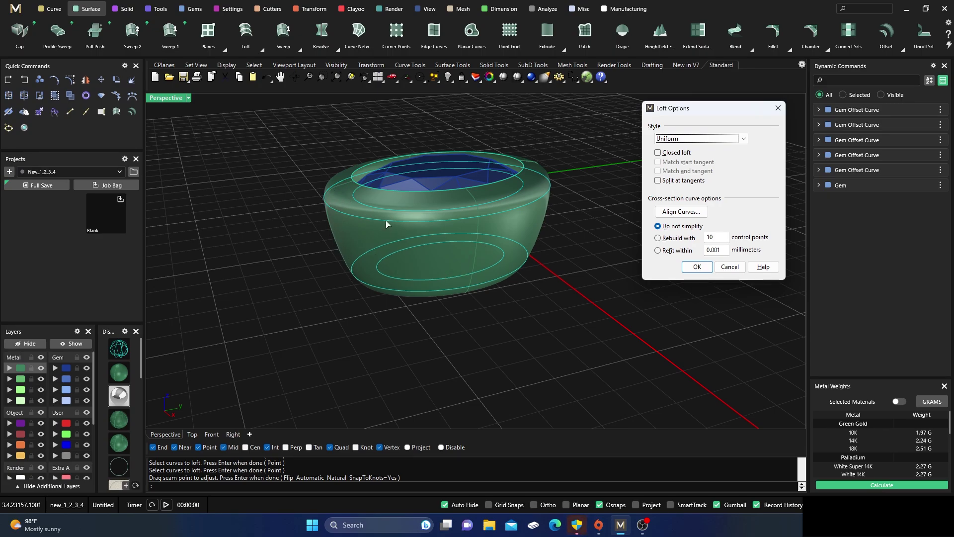
pyautogui.click(743, 141)
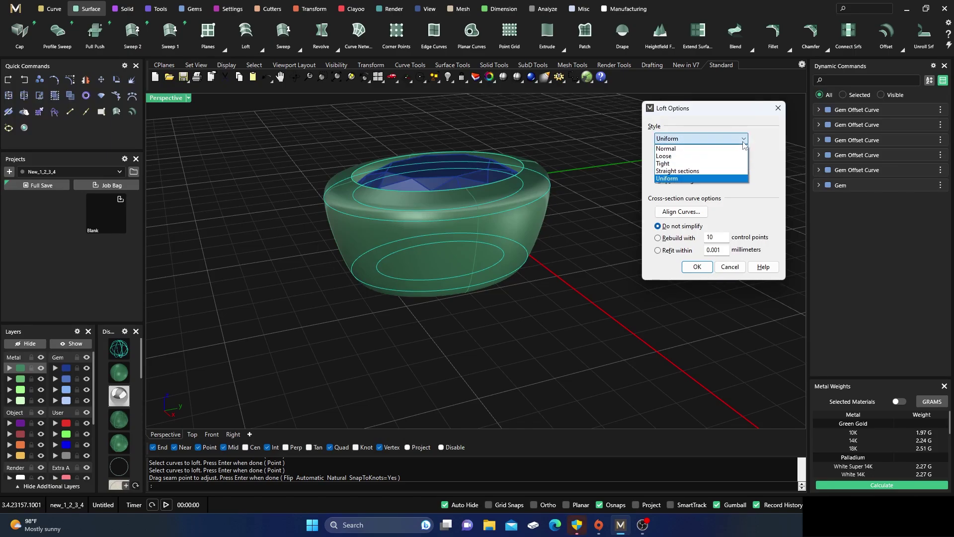
pyautogui.click(703, 148)
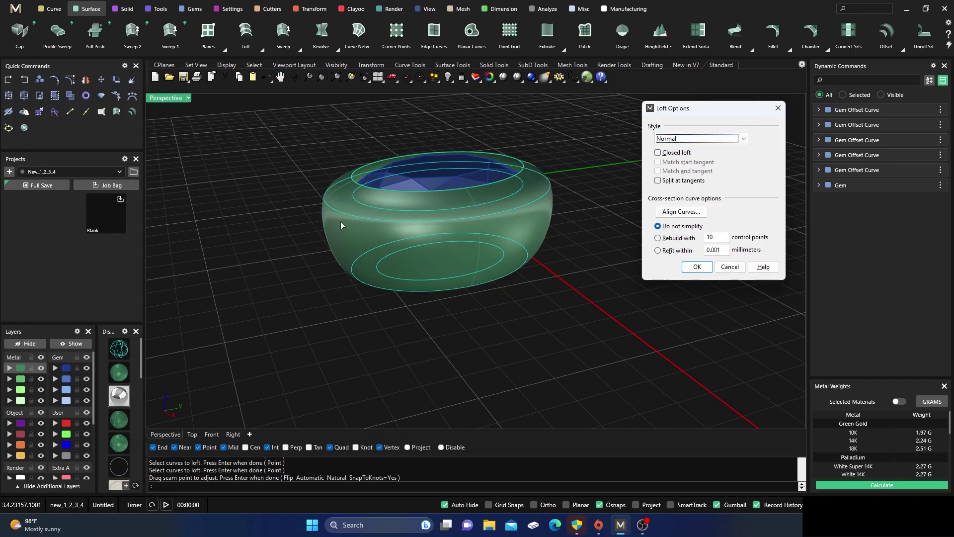
# - Set the loft style to Straight sections and create the bezel surface through the five curves
pyautogui.click(737, 139)
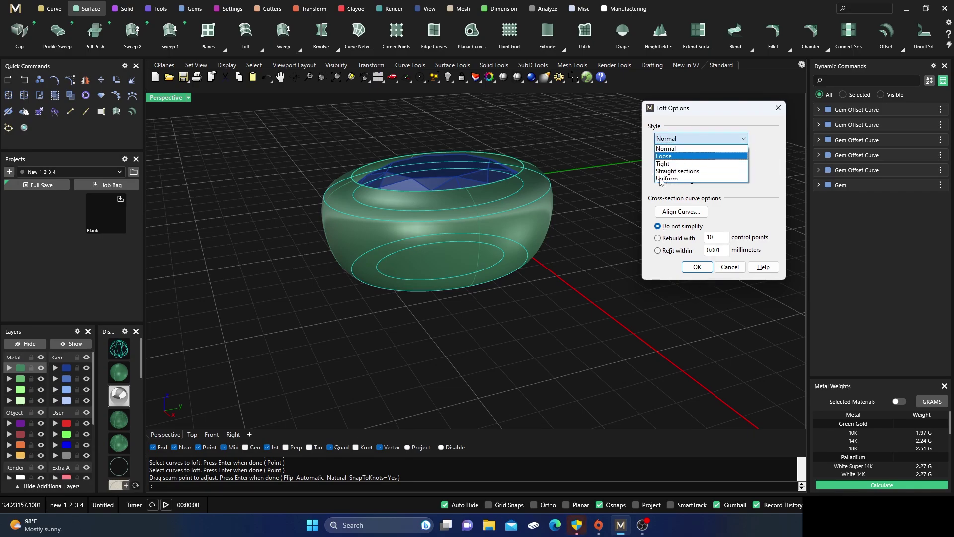
pyautogui.click(676, 171)
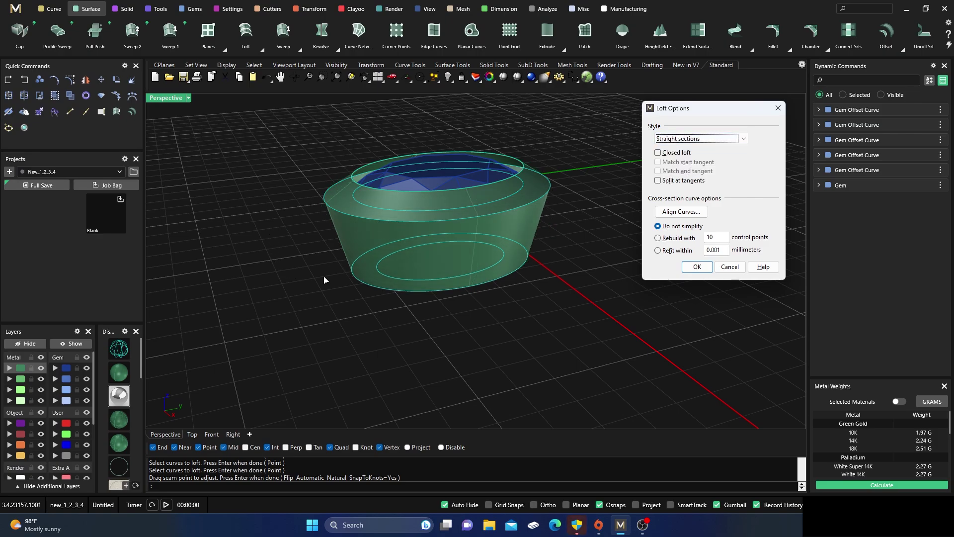
pyautogui.moveTo(354, 357); pyautogui.dragTo(515, 325, button='right')
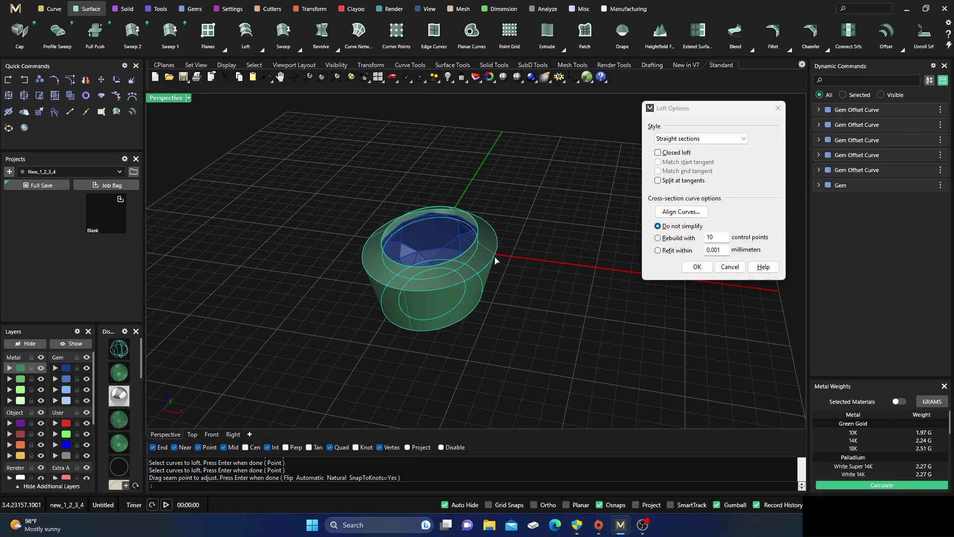
pyautogui.scroll(3, 393, 269)
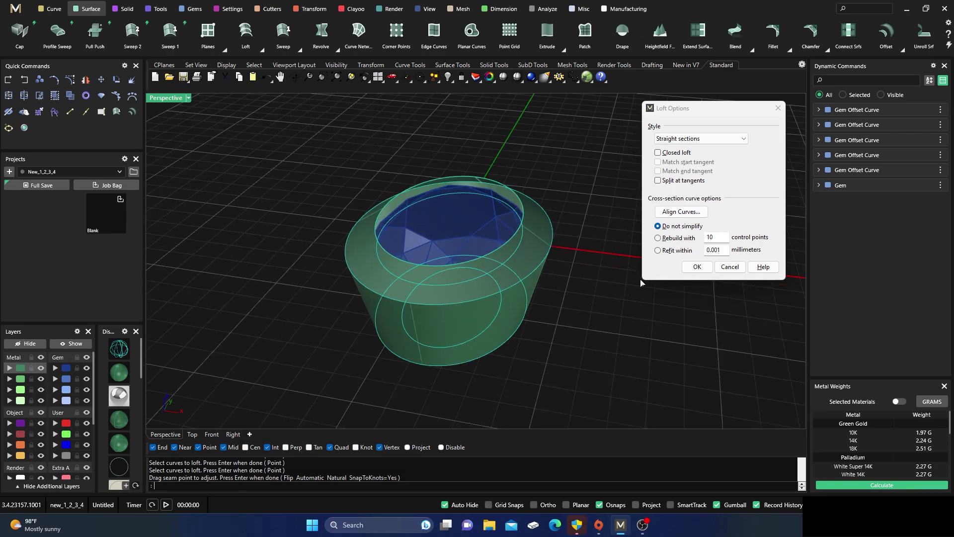
pyautogui.click(697, 267)
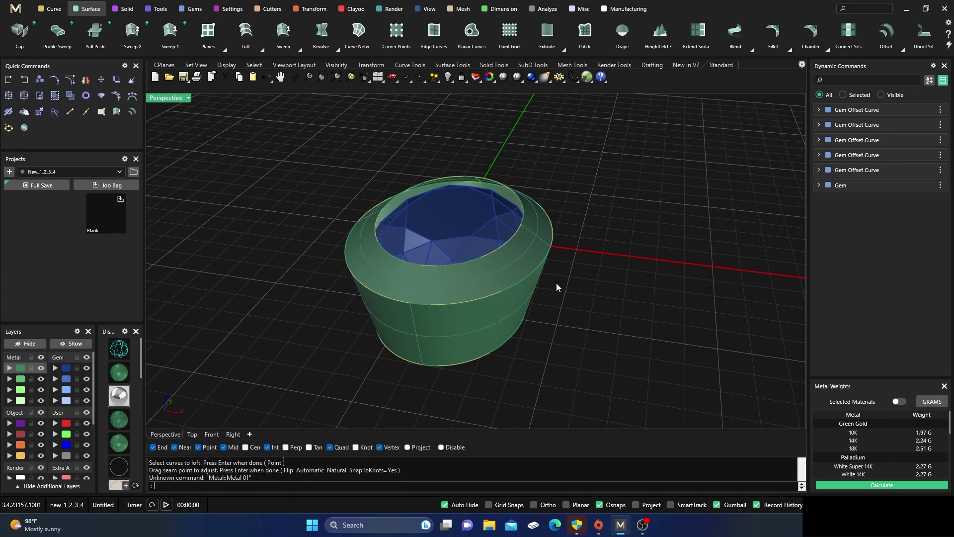
# - Hide the first gem layer holding the diamond and make the fourth, pale green metal layer current
pyautogui.scroll(-2, 398, 279)
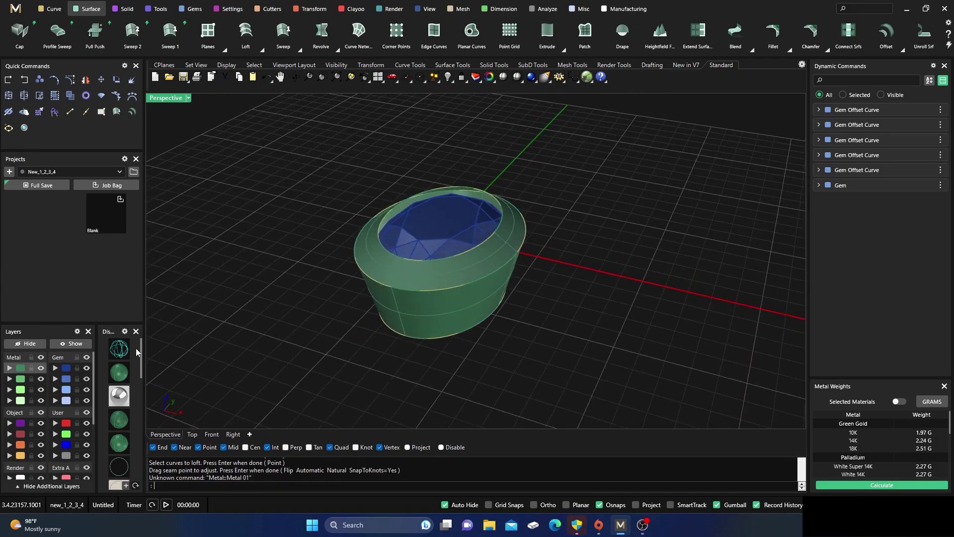
pyautogui.click(86, 368)
pyautogui.scroll(2, 418, 201)
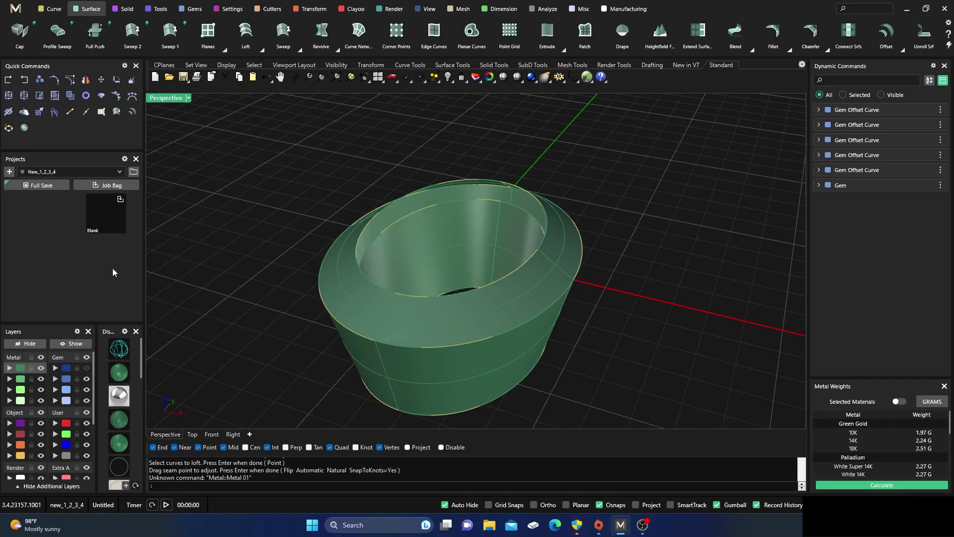
pyautogui.click(15, 400)
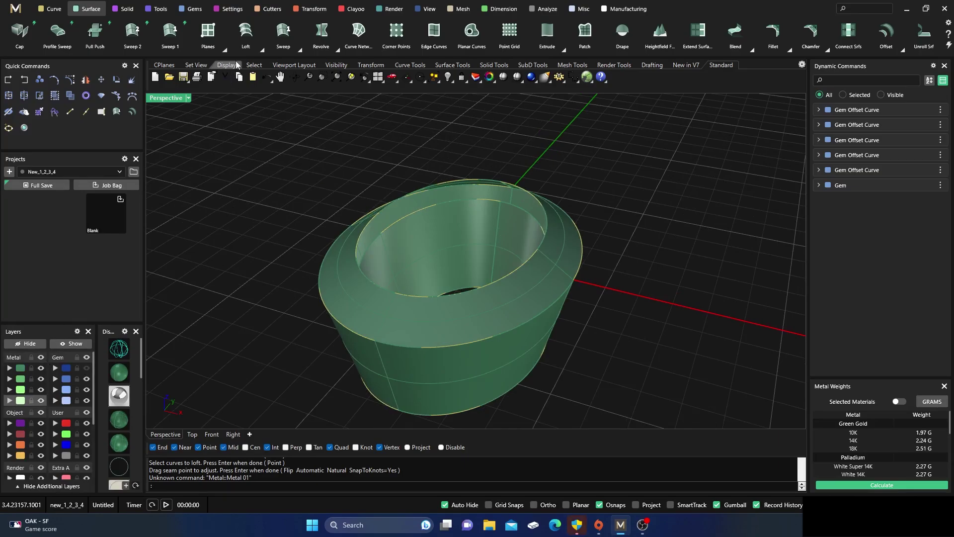
# - Loft a Straight sections surface between the top curve and the inner girdle curve, accepting the seam points
pyautogui.scroll(2, 150, 43)
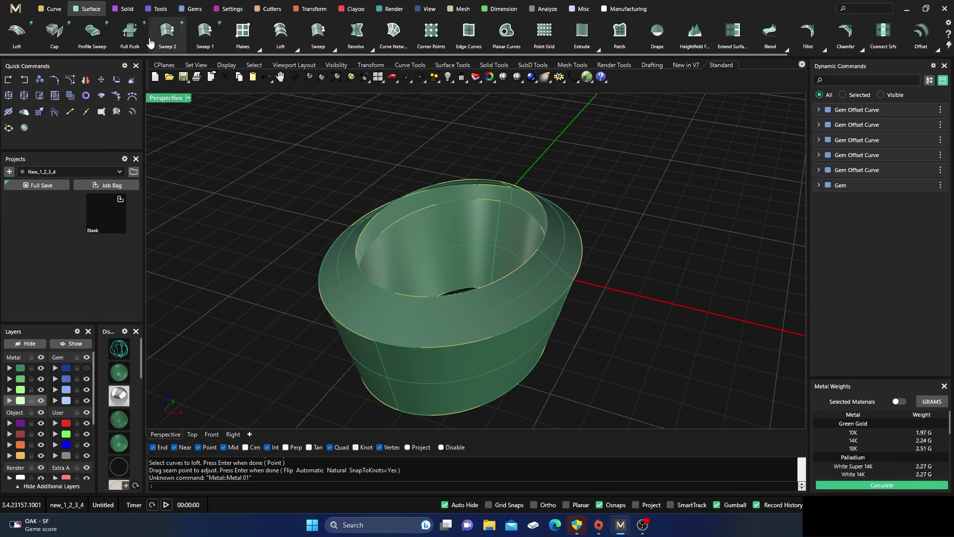
pyautogui.click(280, 34)
pyautogui.click(463, 181)
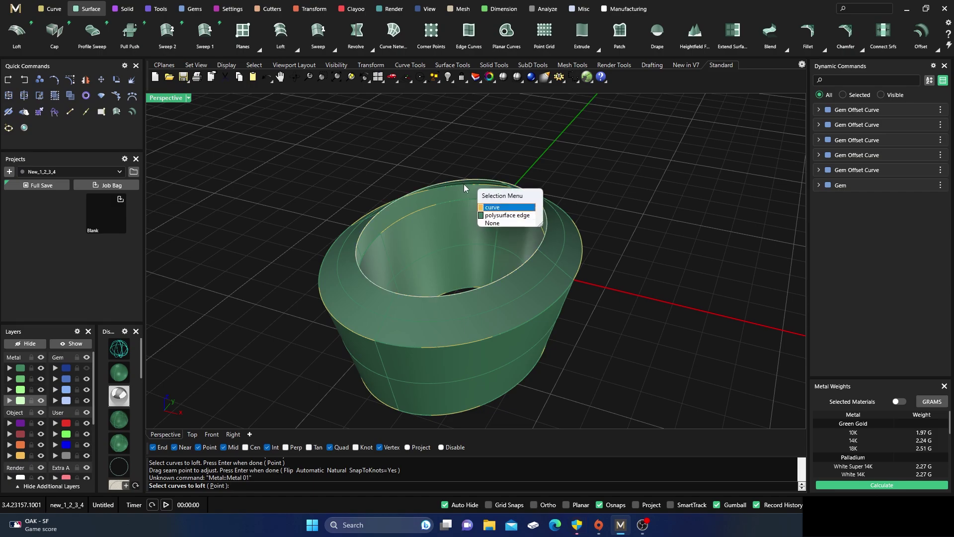
pyautogui.click(482, 206)
pyautogui.click(454, 201)
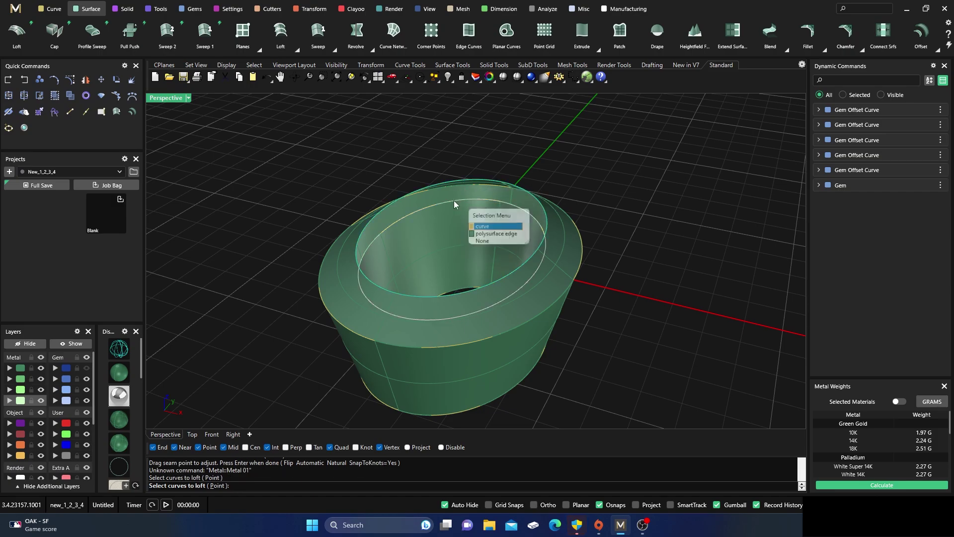
pyautogui.click(484, 226)
pyautogui.press('Return')
pyautogui.press('Return')
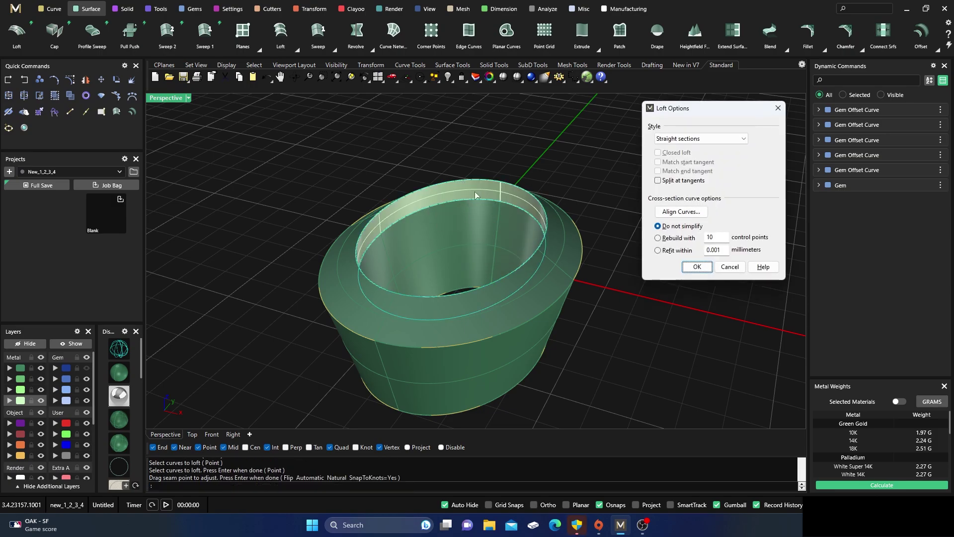
pyautogui.click(697, 266)
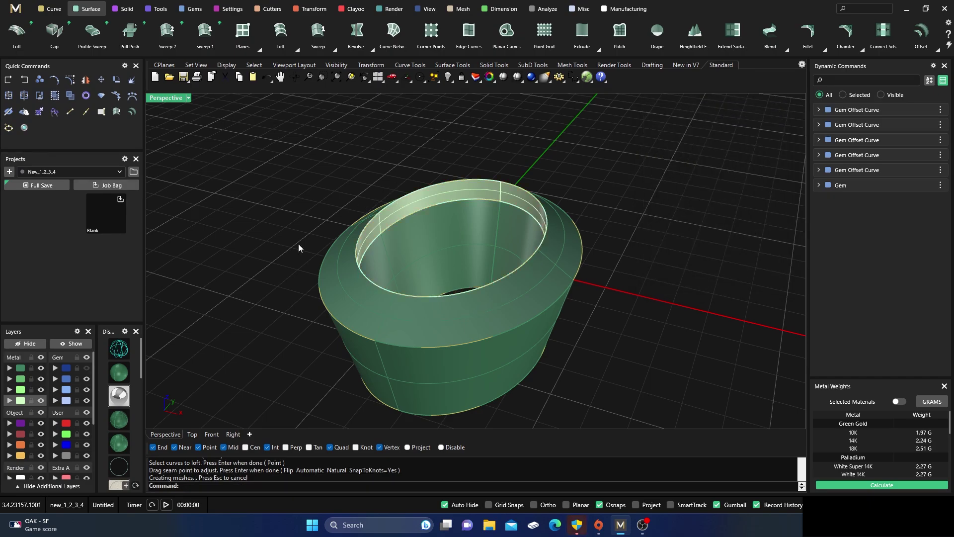
# - Inspect the bezel's new inner wall and show the first gem layer again
pyautogui.scroll(-3, 285, 168)
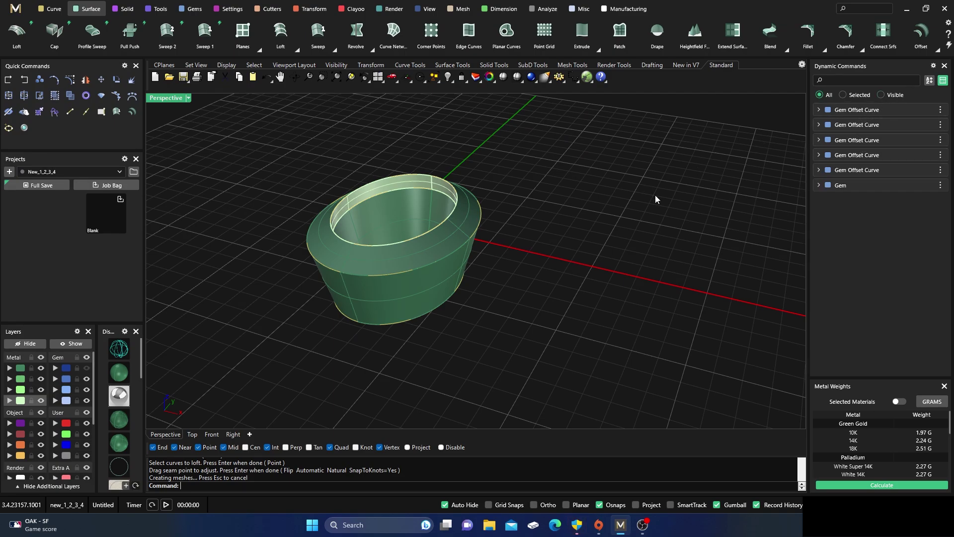
pyautogui.scroll(-4, 696, 187)
pyautogui.moveTo(674, 227); pyautogui.dragTo(610, 220, button='right')
pyautogui.scroll(3, 611, 223)
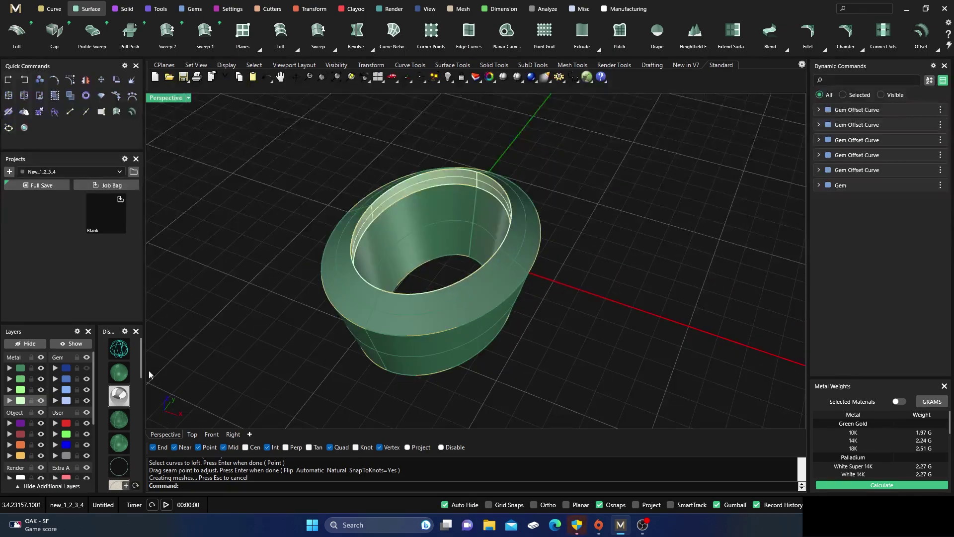
pyautogui.click(87, 368)
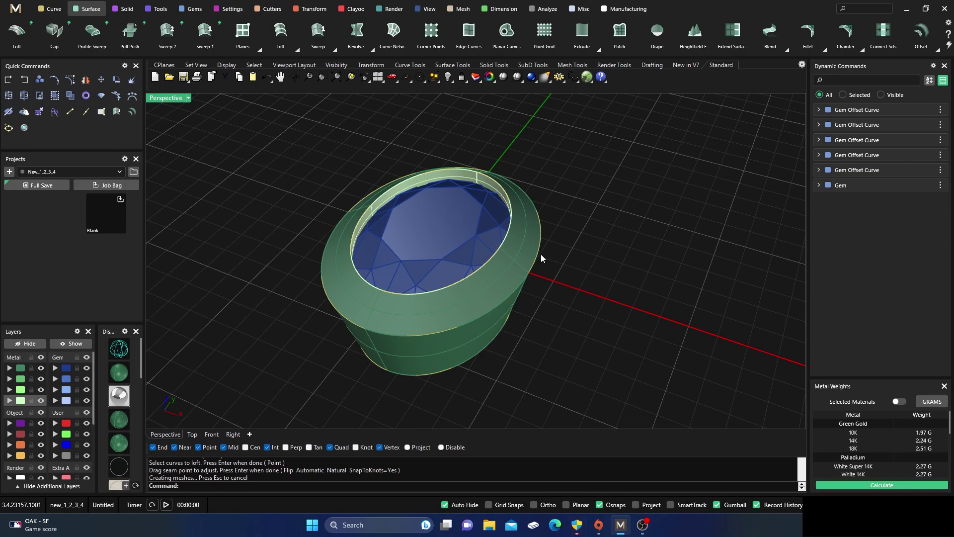
# - Set the girdle spacing of the curve around the bezel's bottom opening to -1.7 mm
pyautogui.moveTo(544, 251)
pyautogui.mouseDown(button='right')
pyautogui.moveTo(522, 352)
pyautogui.moveTo(558, 268)
pyautogui.moveTo(527, 261)
pyautogui.mouseUp(button='right')
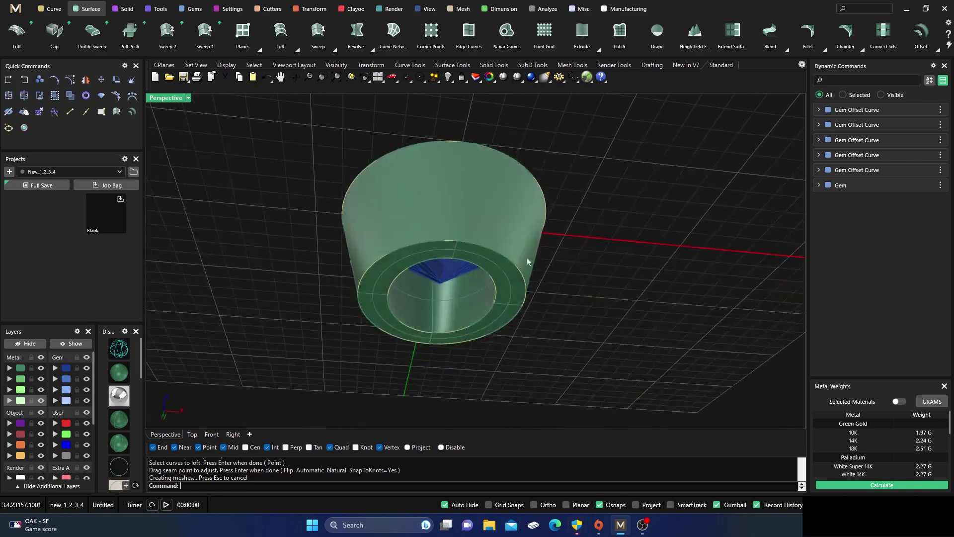
pyautogui.click(496, 291)
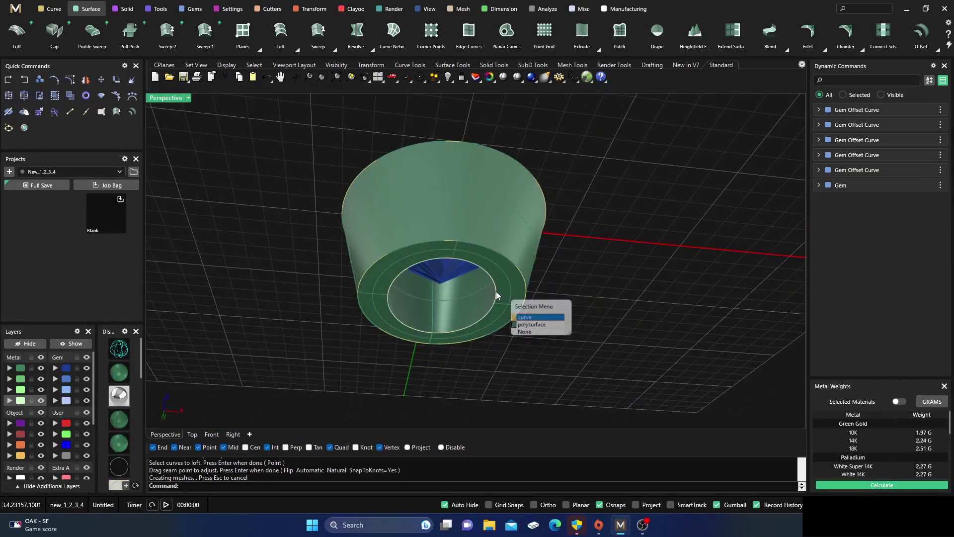
pyautogui.click(520, 317)
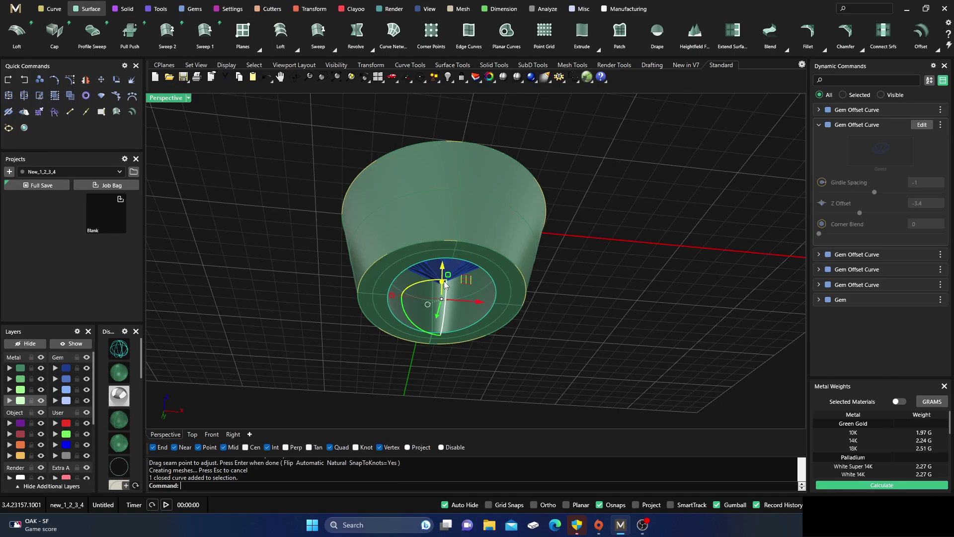
pyautogui.click(922, 125)
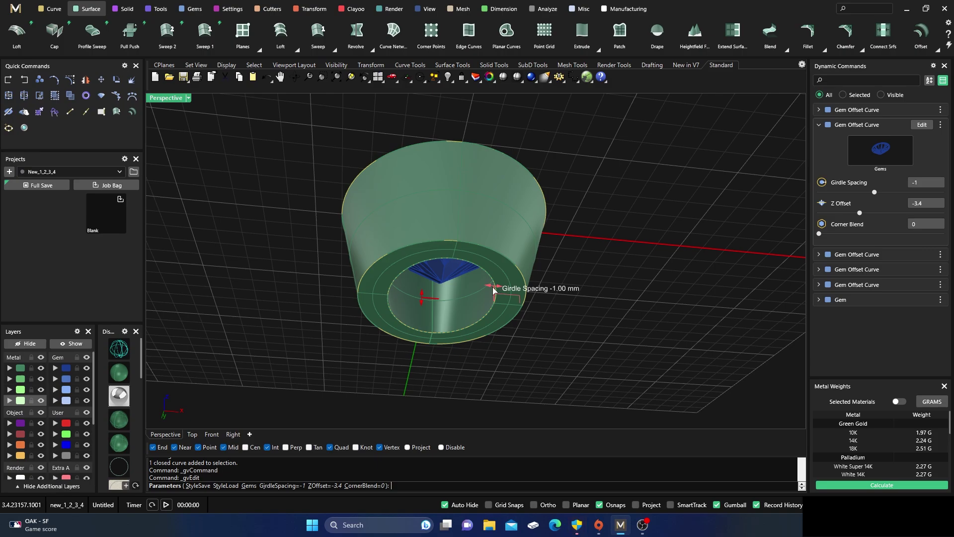
pyautogui.moveTo(494, 291); pyautogui.dragTo(476, 289)
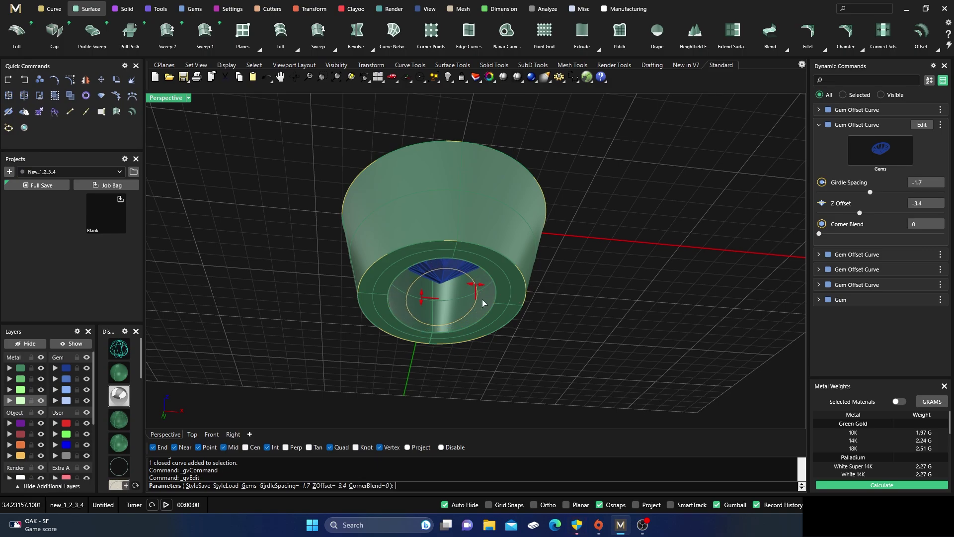
pyautogui.rightClick(491, 299)
pyautogui.scroll(-6, 556, 218)
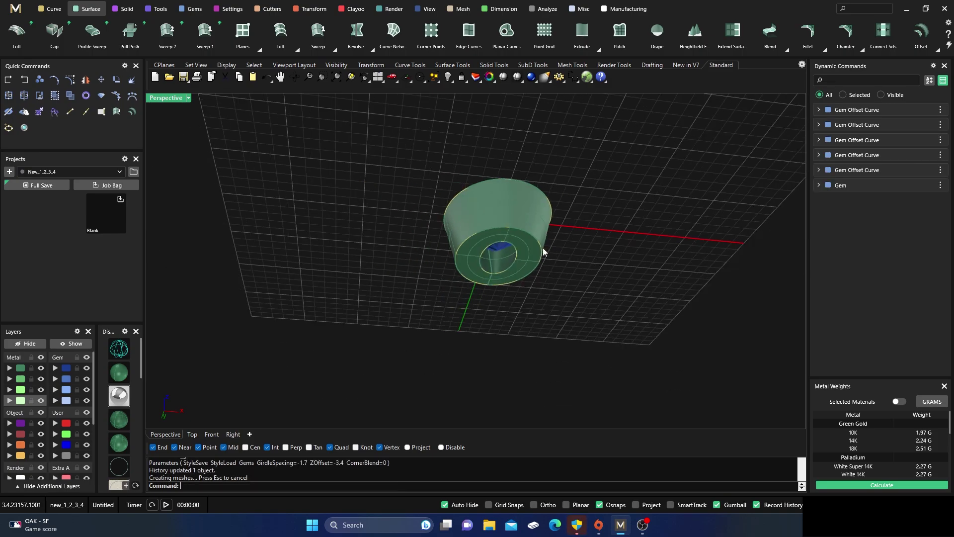
# - Set the girdle spacing of the bezel's widest outer curve to 2.1 mm and view the flared profile from the side
pyautogui.moveTo(543, 248); pyautogui.dragTo(448, 386, button='right')
pyautogui.scroll(7, 525, 269)
pyautogui.click(525, 267)
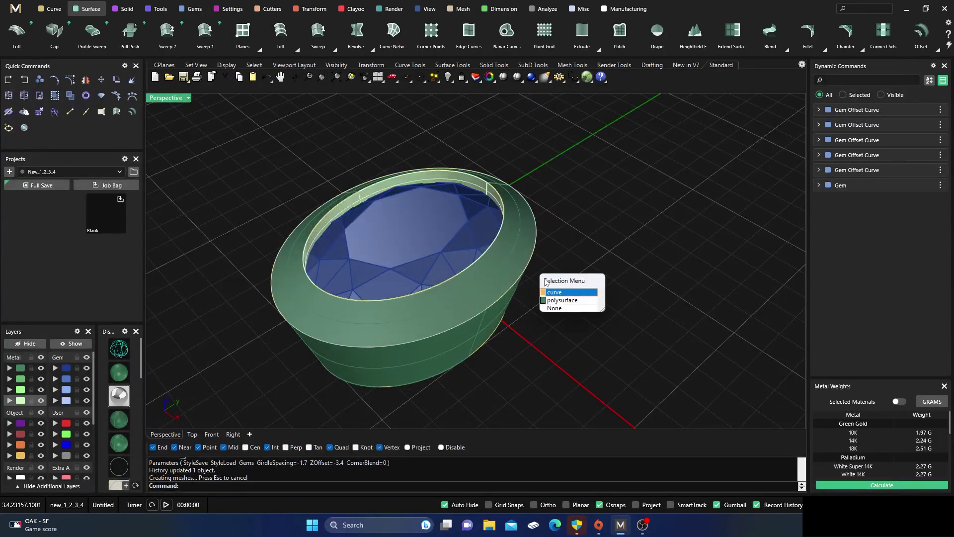
pyautogui.click(559, 296)
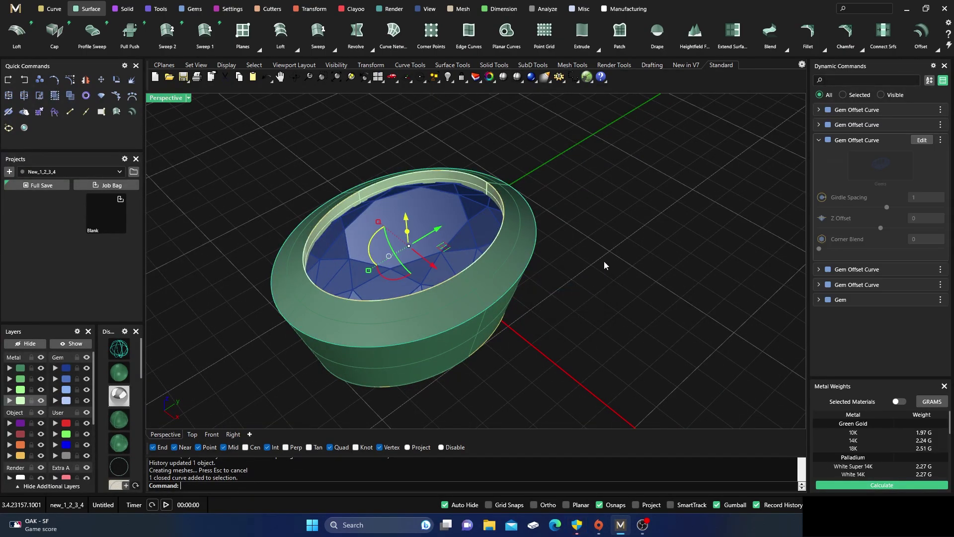
pyautogui.click(922, 140)
pyautogui.moveTo(492, 298)
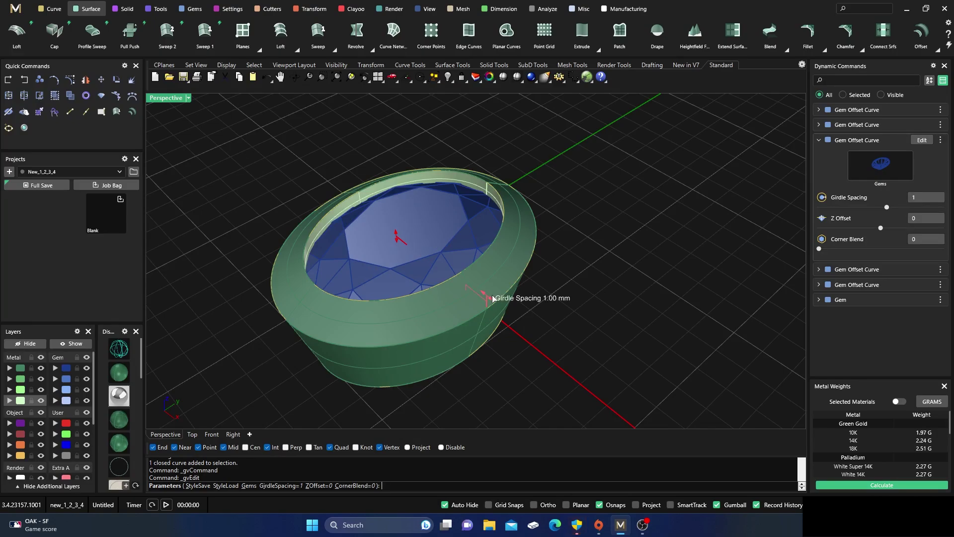
pyautogui.moveTo(487, 294); pyautogui.dragTo(517, 318)
pyautogui.rightClick(520, 322)
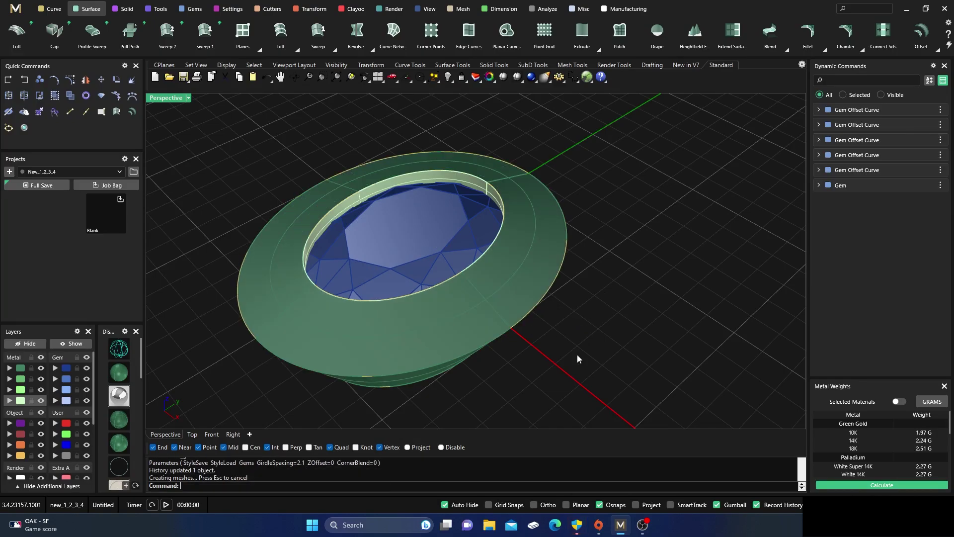
pyautogui.moveTo(577, 357); pyautogui.dragTo(617, 309, button='right')
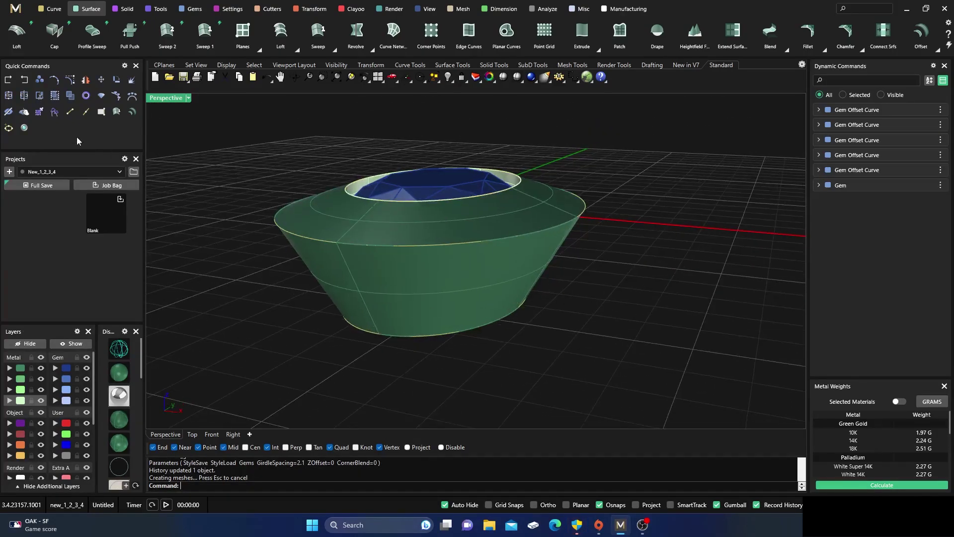
# - Undo the last two girdle spacing edits on the bezel curves
pyautogui.click(23, 80)
pyautogui.click(23, 81)
pyautogui.moveTo(547, 347); pyautogui.dragTo(484, 279, button='right')
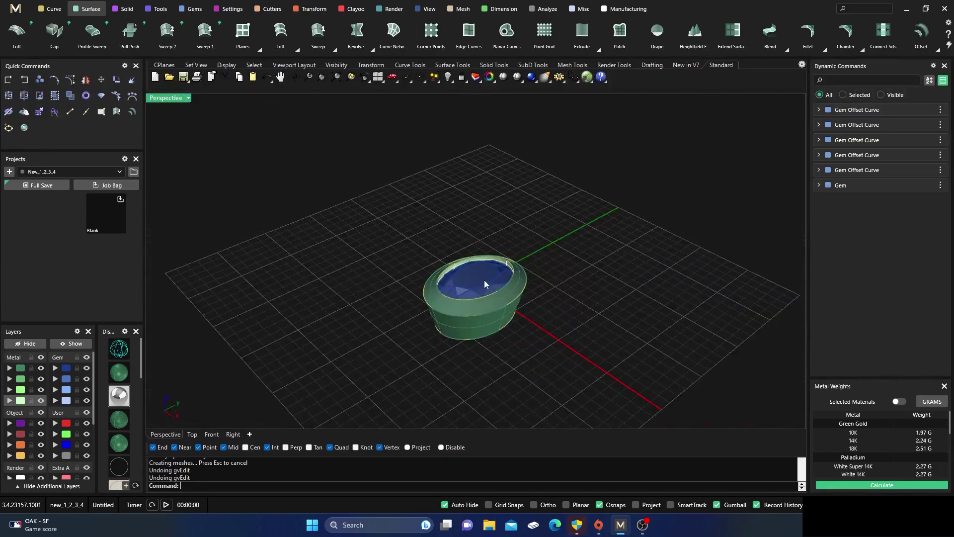
# - Change the oval gem's shape to Cushion so the bezel updates around it
pyautogui.click(482, 280)
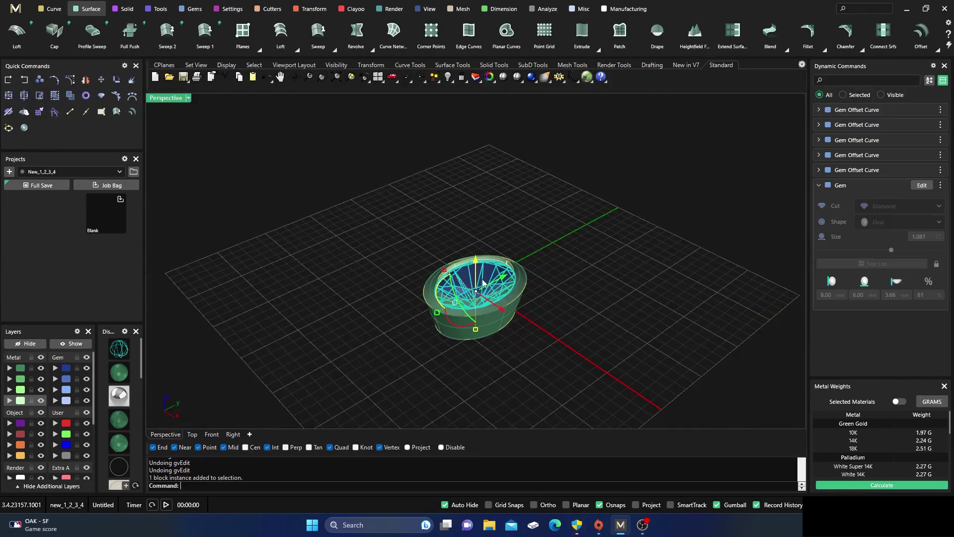
pyautogui.click(921, 185)
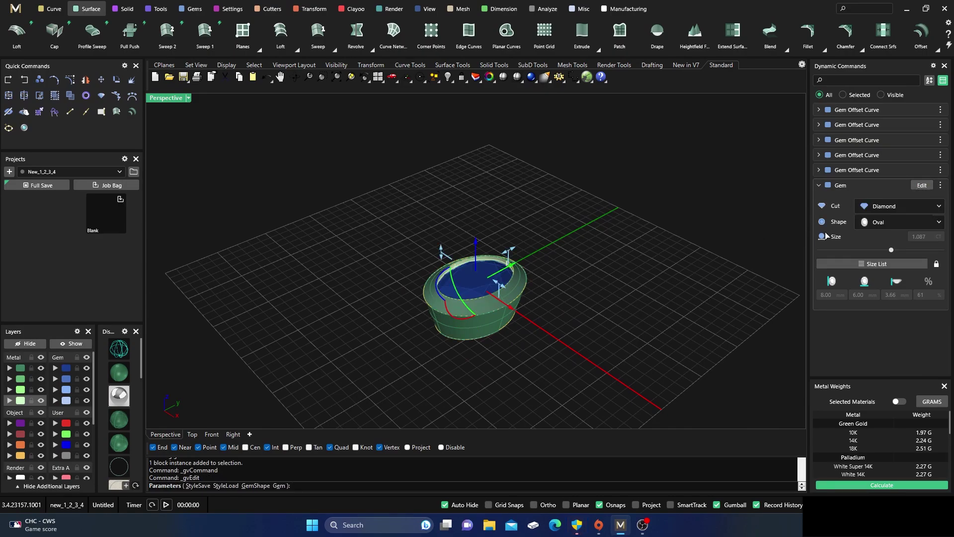
pyautogui.click(886, 222)
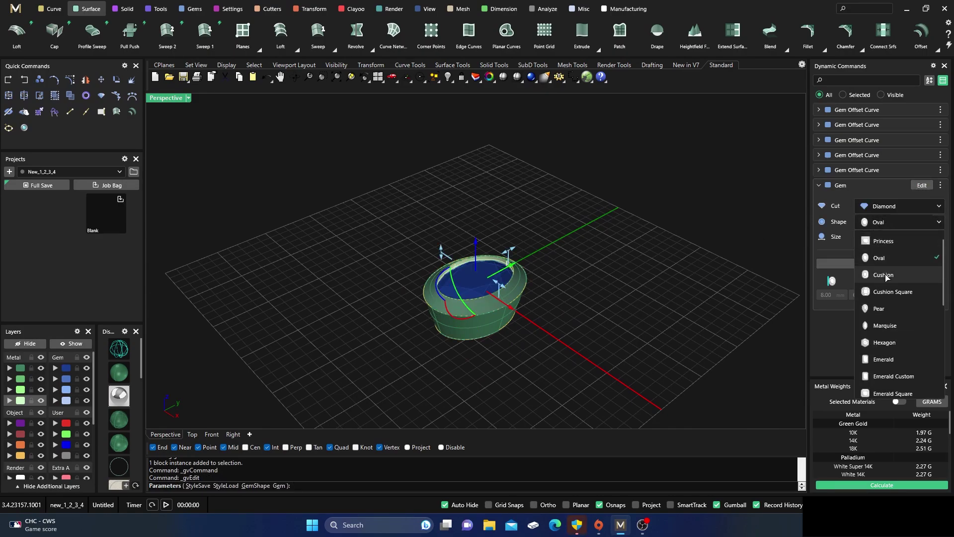
pyautogui.click(885, 276)
pyautogui.moveTo(518, 304); pyautogui.dragTo(470, 301, button='right')
pyautogui.press('Return')
pyautogui.scroll(-3, 426, 254)
pyautogui.scroll(3, 457, 303)
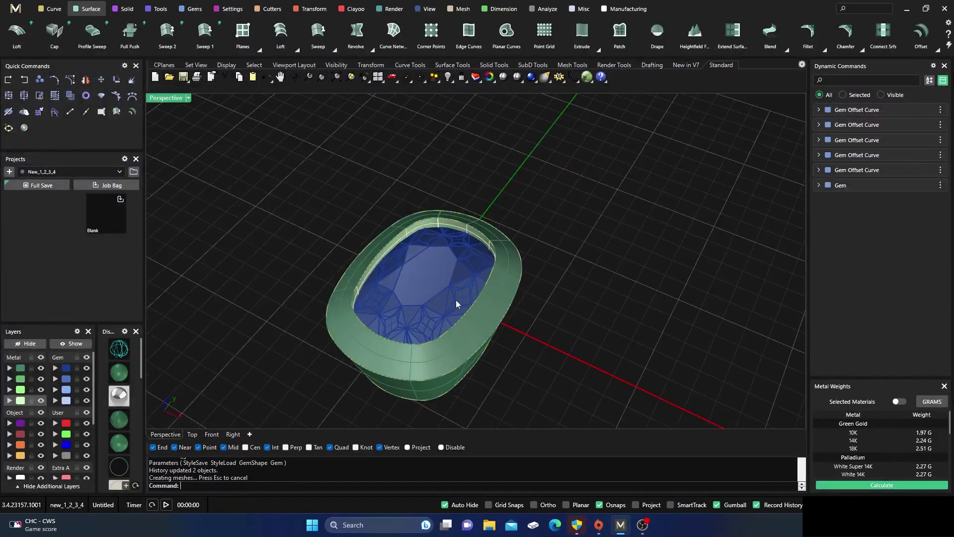
# - Change the gem's shape to Marquise and check the updated bezel
pyautogui.click(819, 185)
pyautogui.click(922, 185)
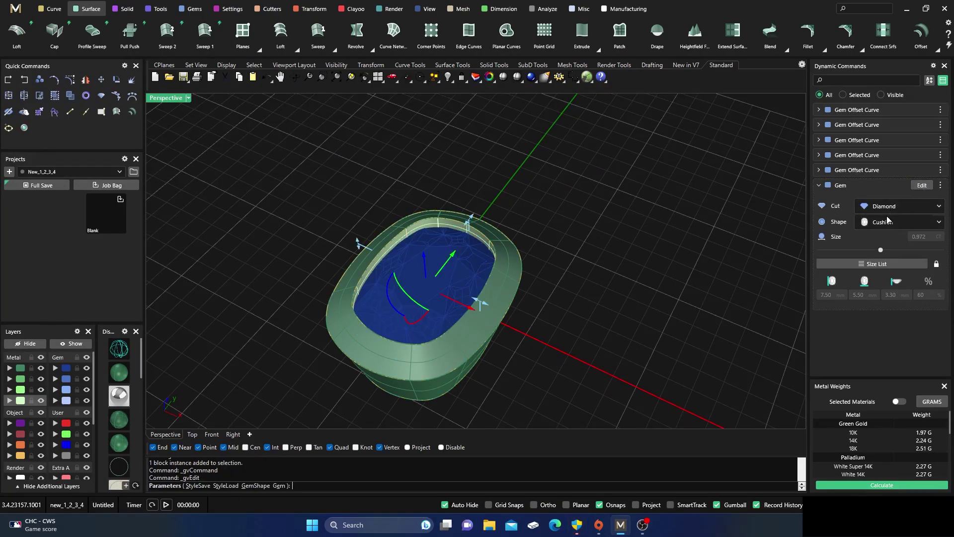
pyautogui.click(887, 227)
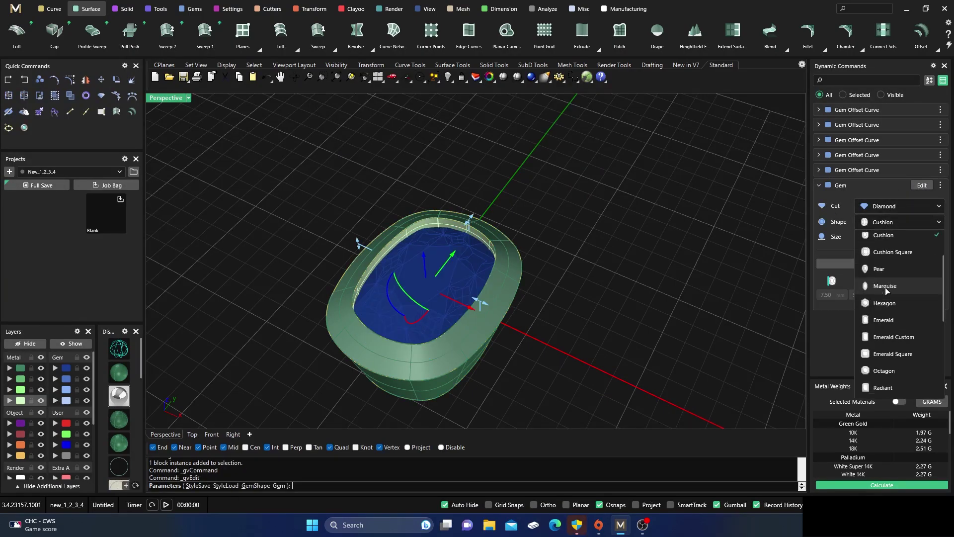
pyautogui.click(886, 286)
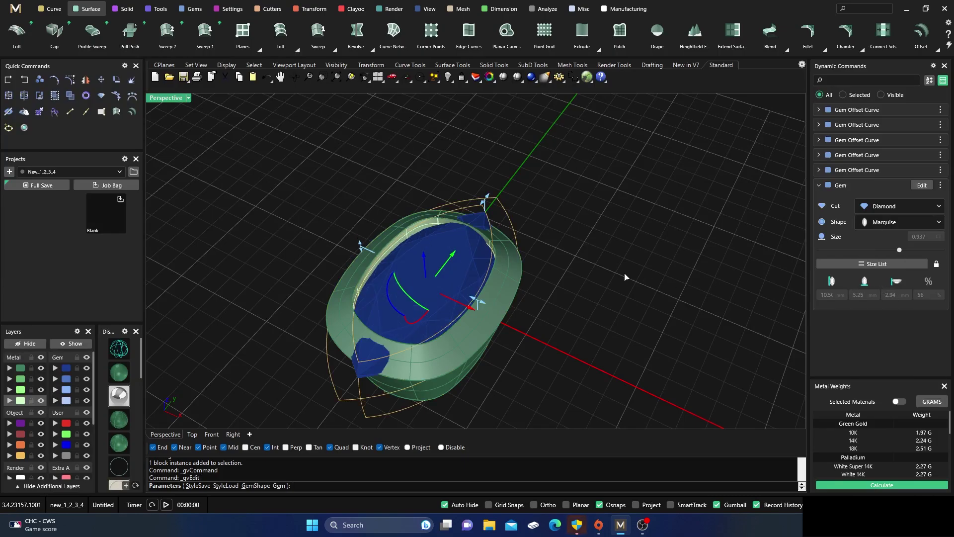
pyautogui.press('Return')
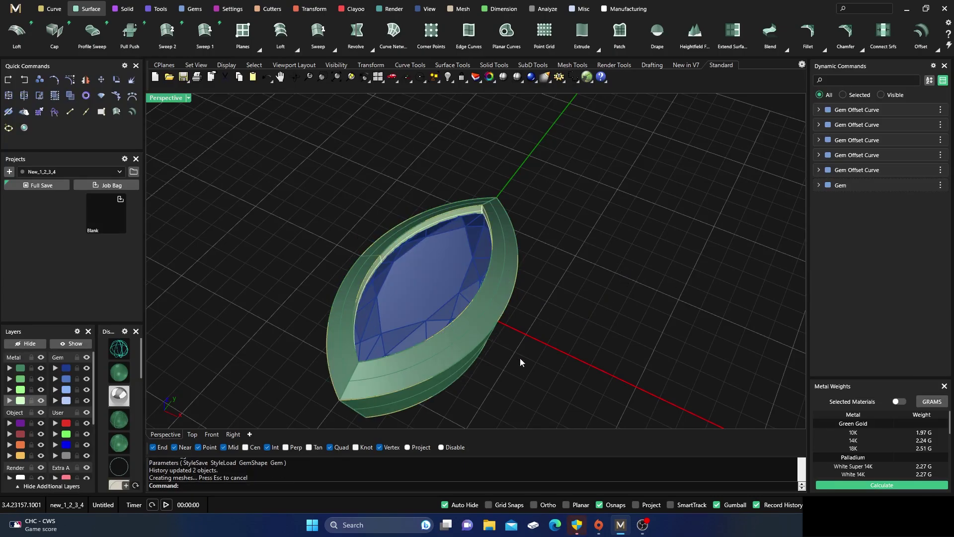
pyautogui.moveTo(520, 361); pyautogui.dragTo(436, 192, button='right')
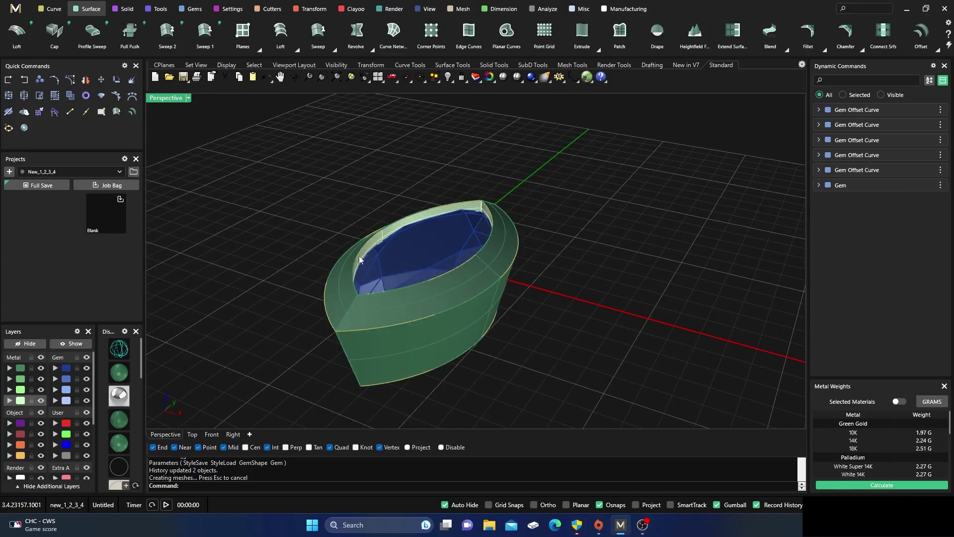
pyautogui.moveTo(431, 246); pyautogui.dragTo(466, 302, button='right')
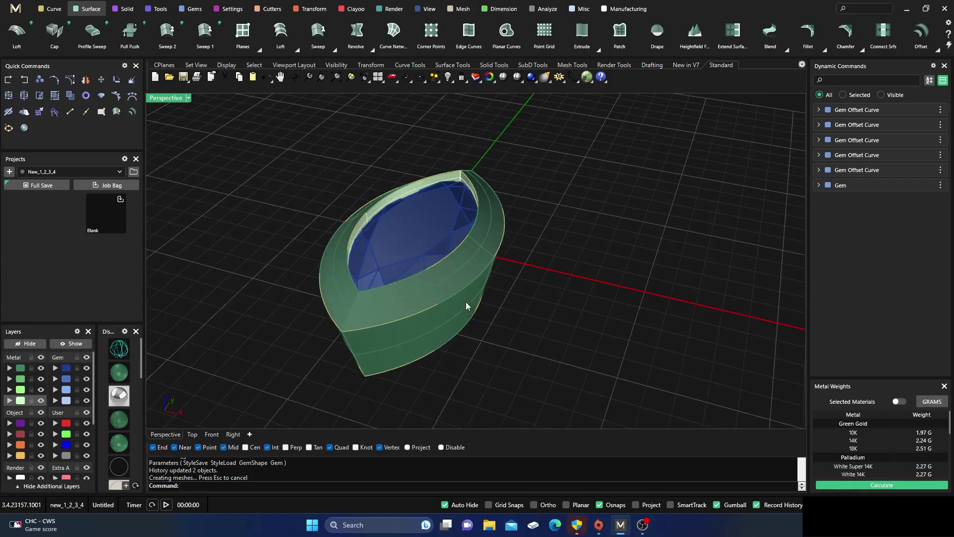
# - Try a girdle spacing of 3.7 mm on the marquise bezel's widest outer curve, and undo the edit
pyautogui.click(503, 232)
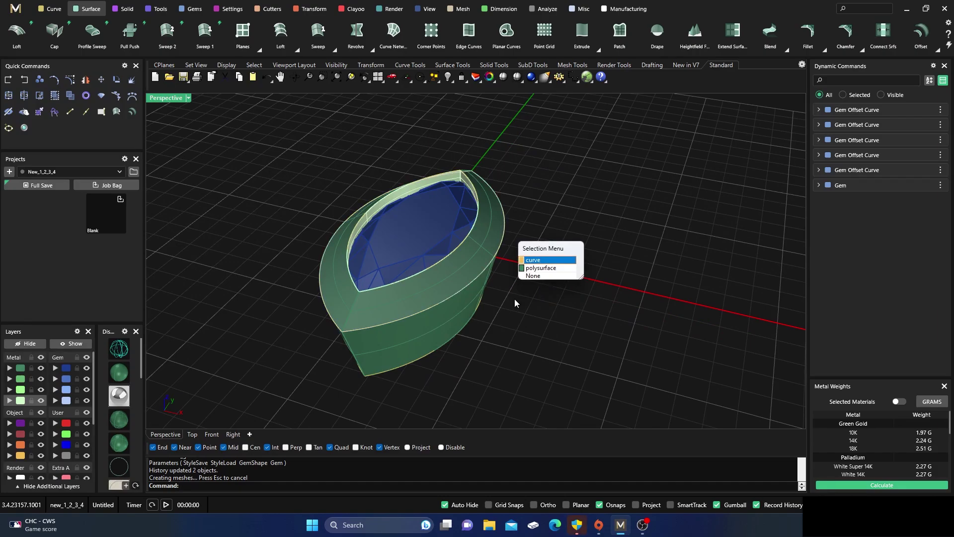
pyautogui.click(540, 261)
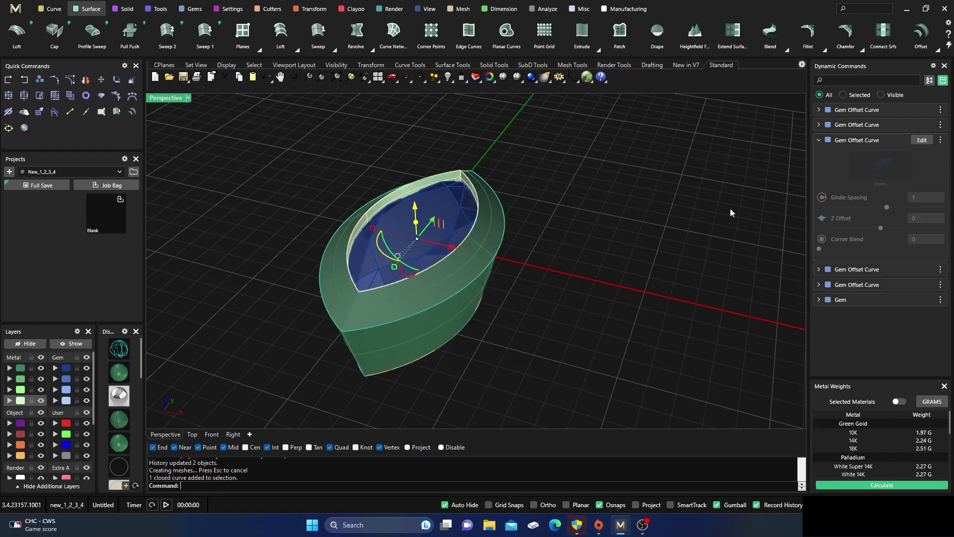
pyautogui.click(922, 140)
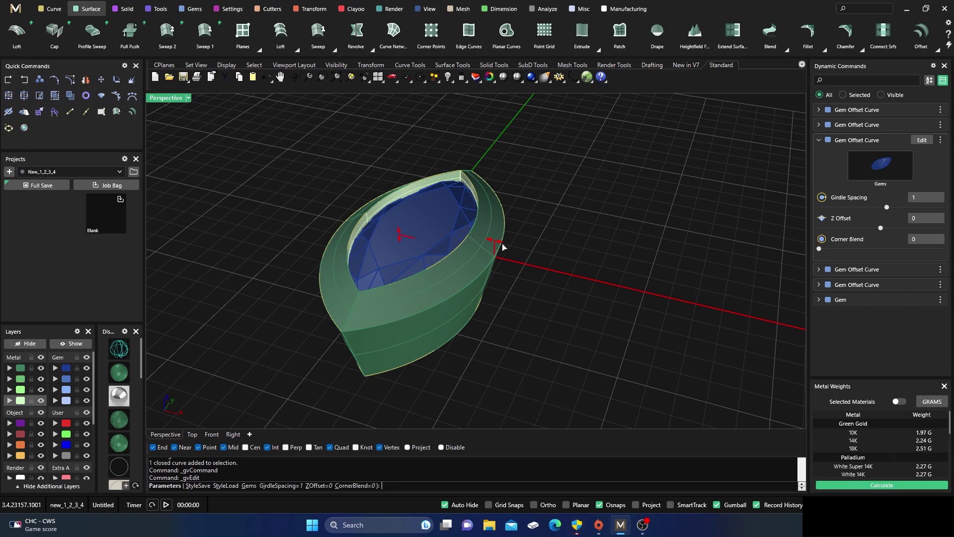
pyautogui.moveTo(503, 247); pyautogui.dragTo(558, 256)
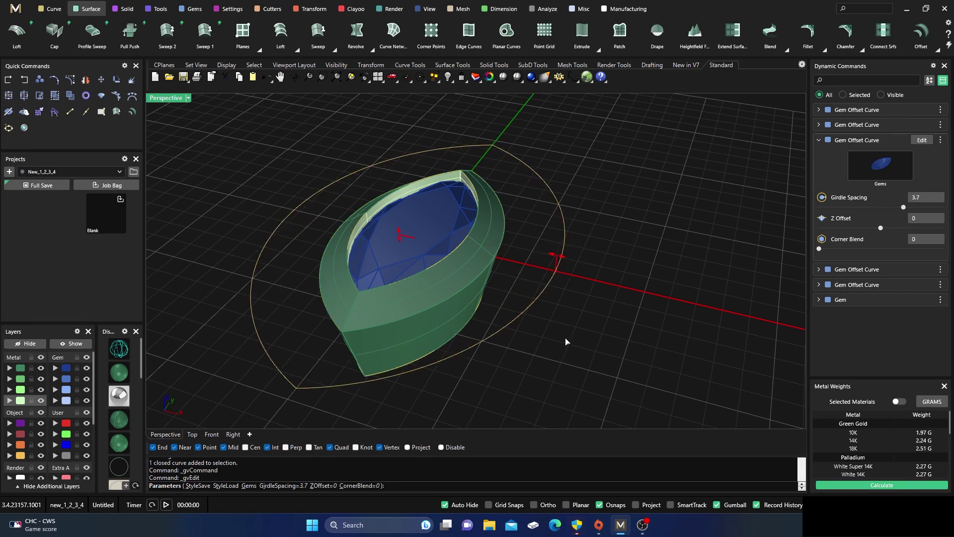
pyautogui.rightClick(566, 341)
pyautogui.moveTo(553, 353); pyautogui.dragTo(541, 332, button='right')
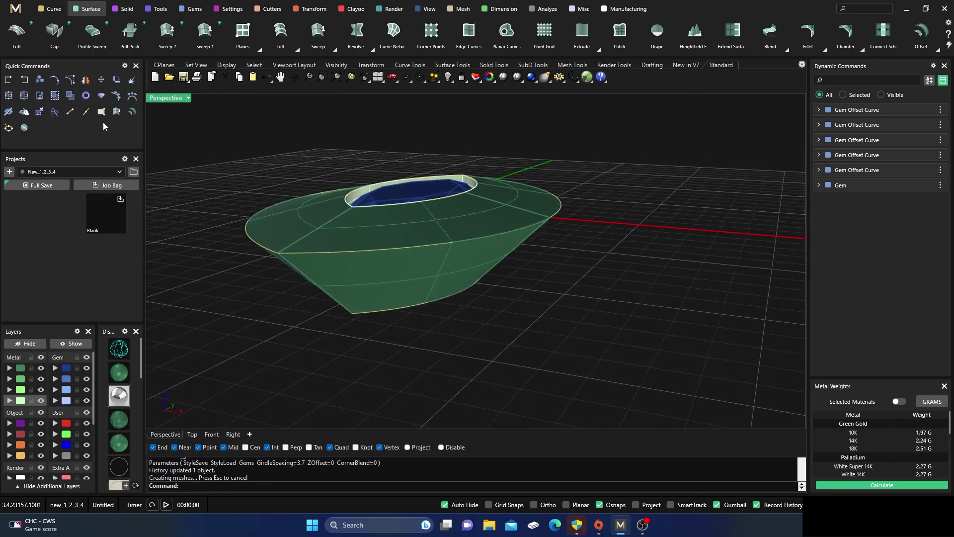
pyautogui.click(24, 80)
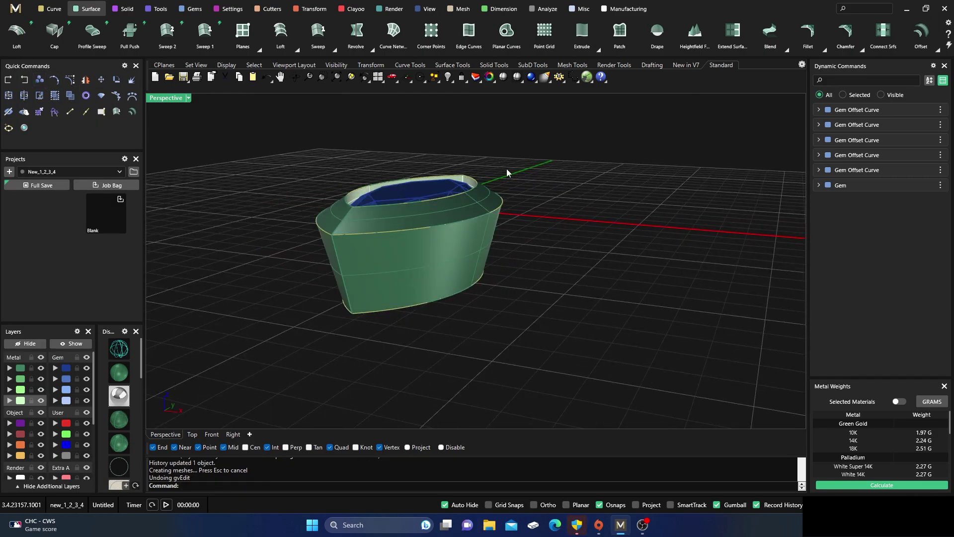
# - Try the Radiant shape on the marquise gem, and undo the last two gem shape changes
pyautogui.moveTo(507, 173); pyautogui.dragTo(425, 235, button='right')
pyautogui.click(425, 235)
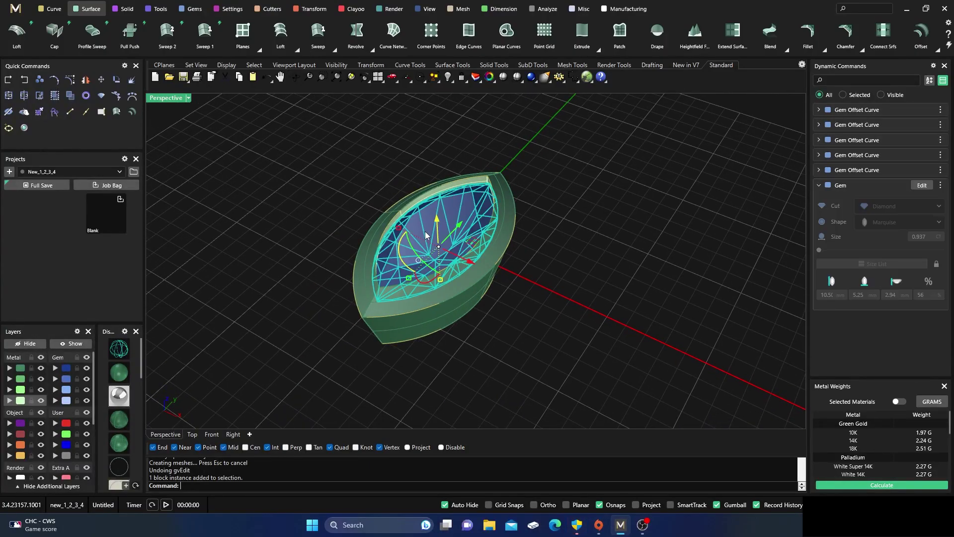
pyautogui.click(922, 186)
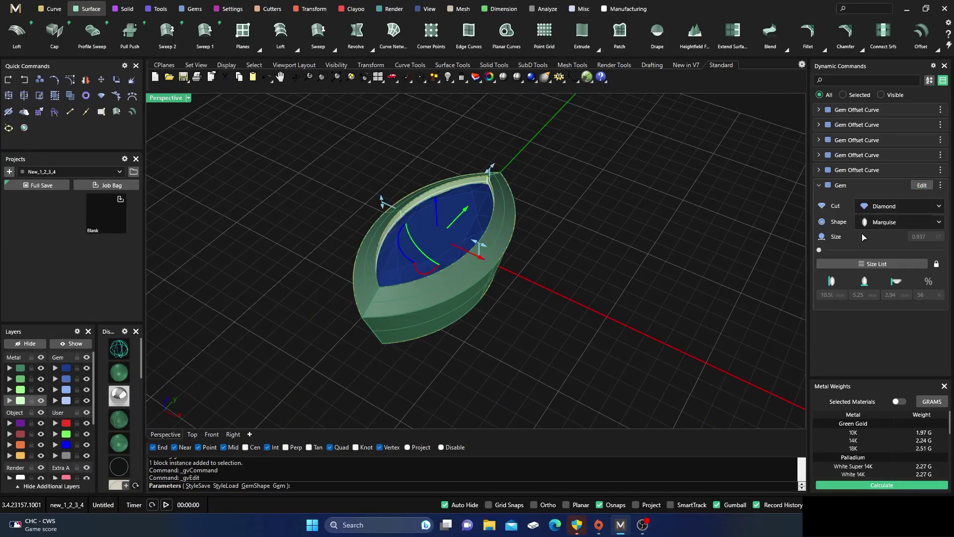
pyautogui.click(894, 223)
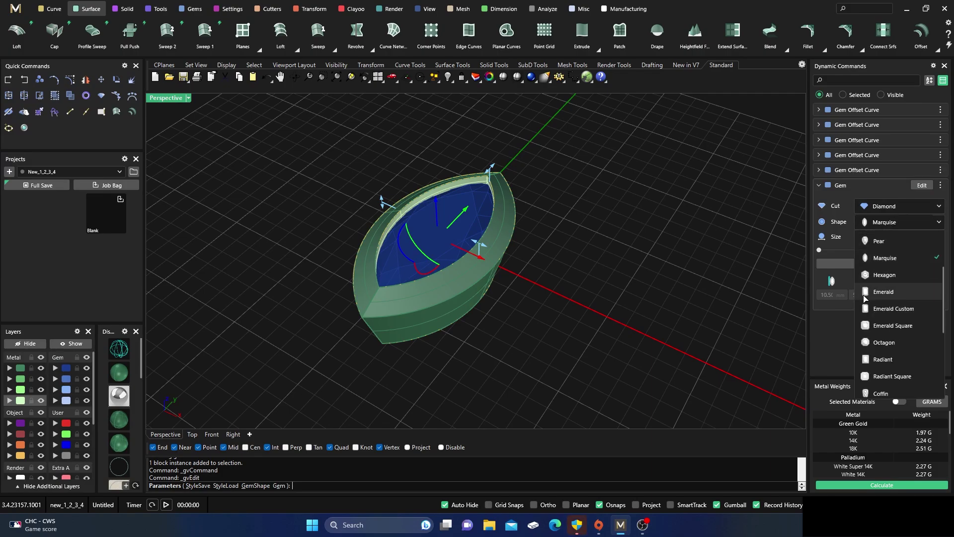
pyautogui.click(877, 337)
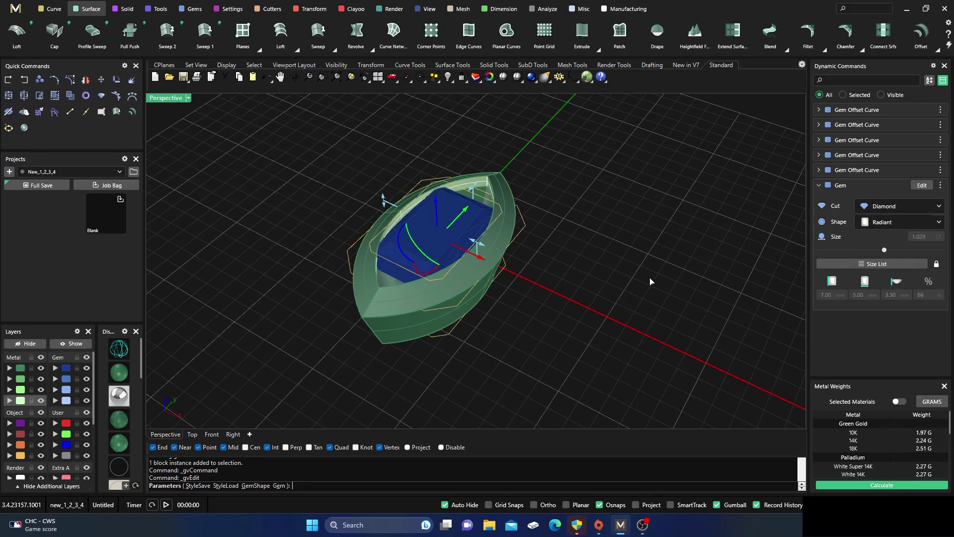
pyautogui.rightClick(646, 280)
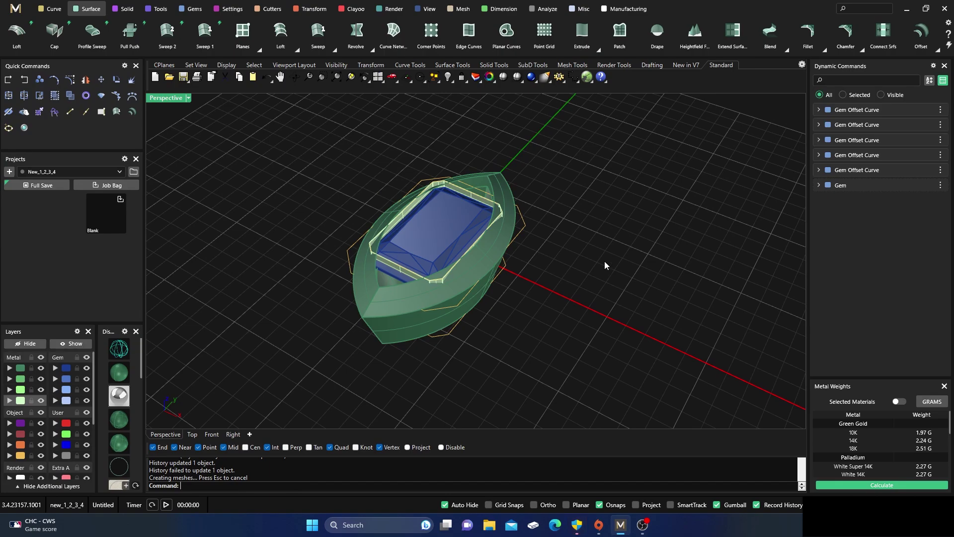
pyautogui.click(23, 81)
pyautogui.click(23, 80)
# - Try the Radiant shape on the cushion gem, and undo the change
pyautogui.click(439, 216)
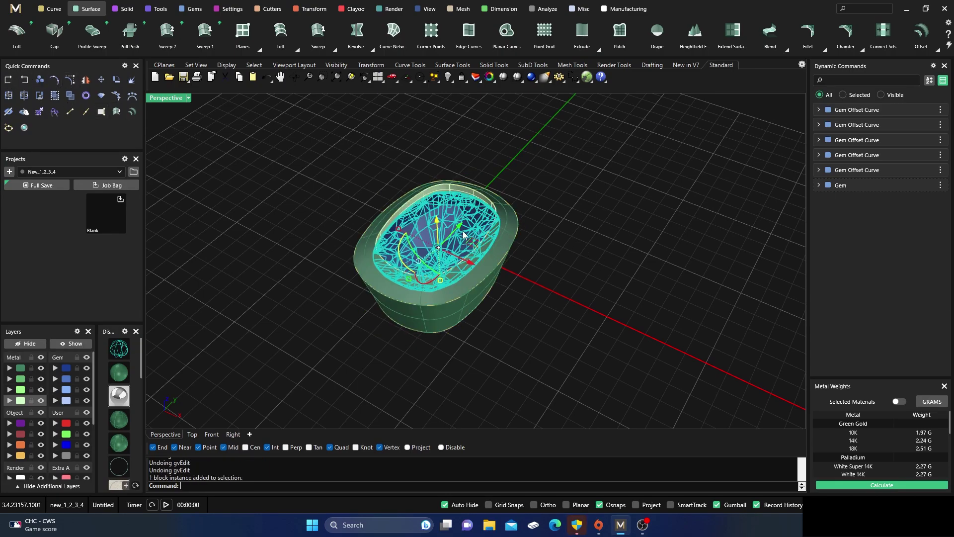
pyautogui.click(922, 185)
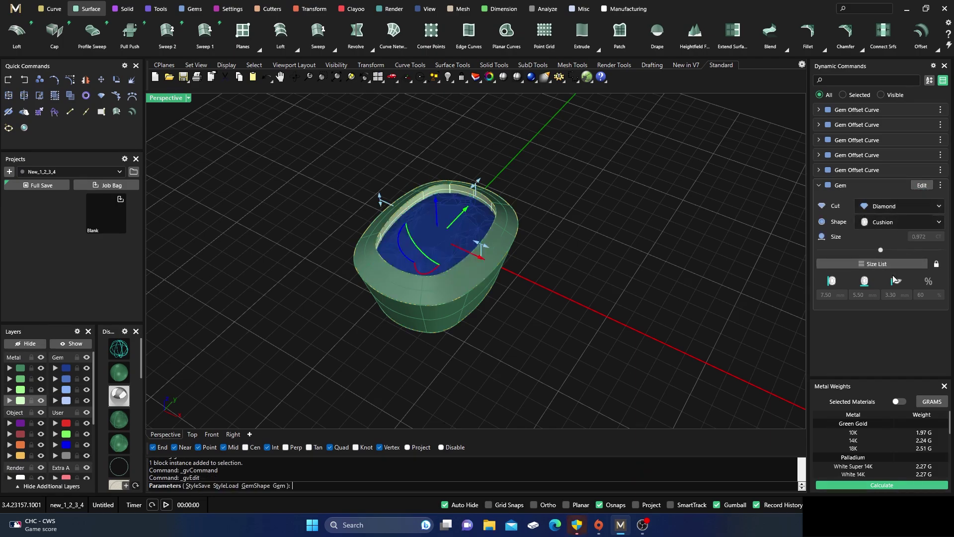
pyautogui.click(902, 225)
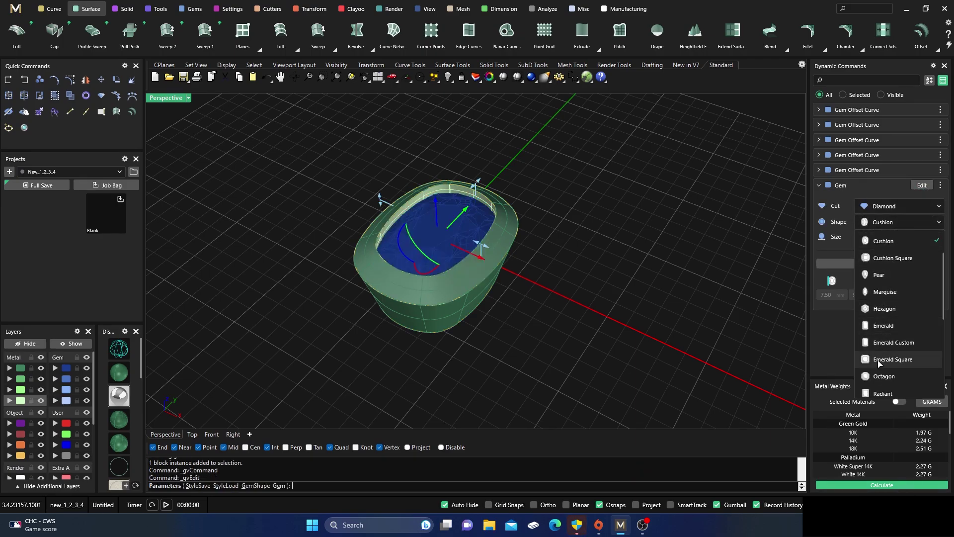
pyautogui.click(877, 390)
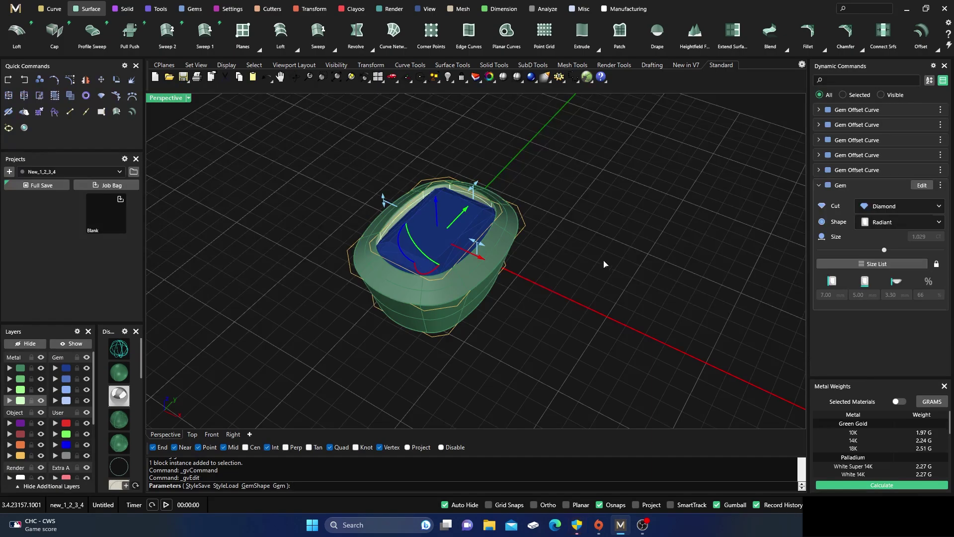
pyautogui.press('Return')
pyautogui.scroll(5, 511, 229)
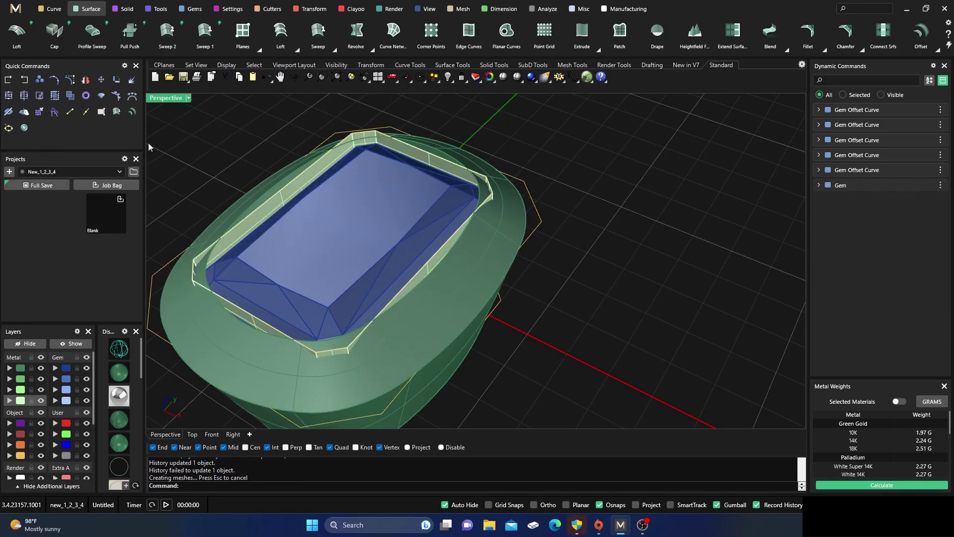
pyautogui.click(8, 79)
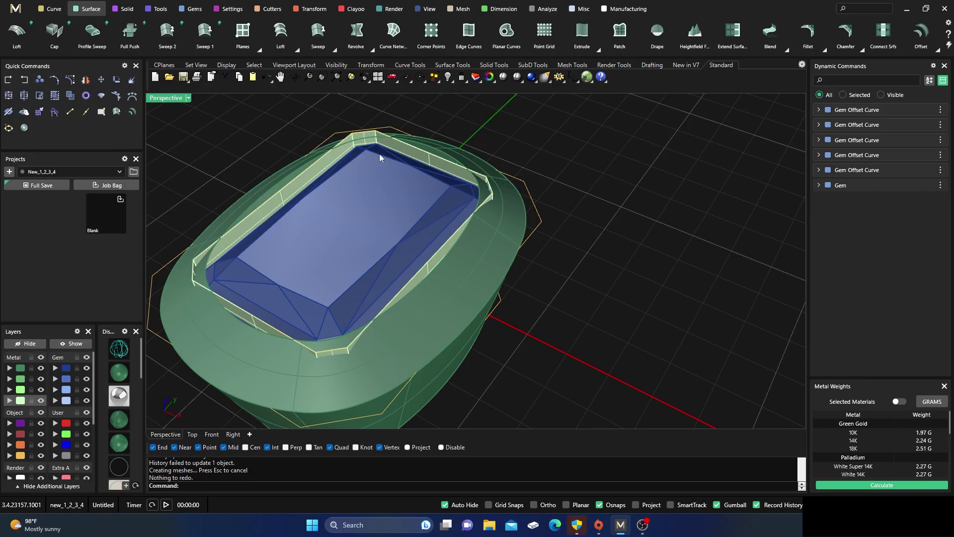
pyautogui.click(24, 80)
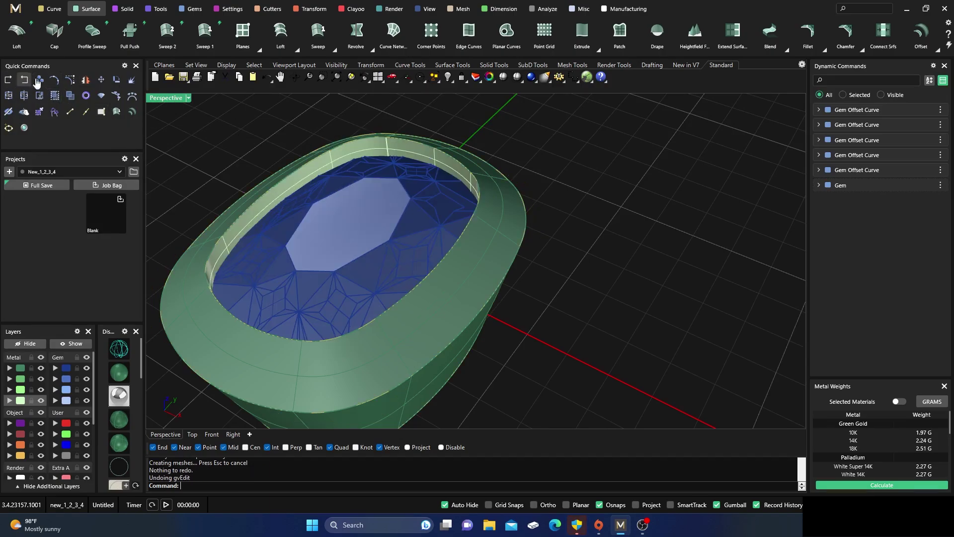
# - Change the cushion gem's shape to Pear so the bezel updates around it
pyautogui.click(419, 229)
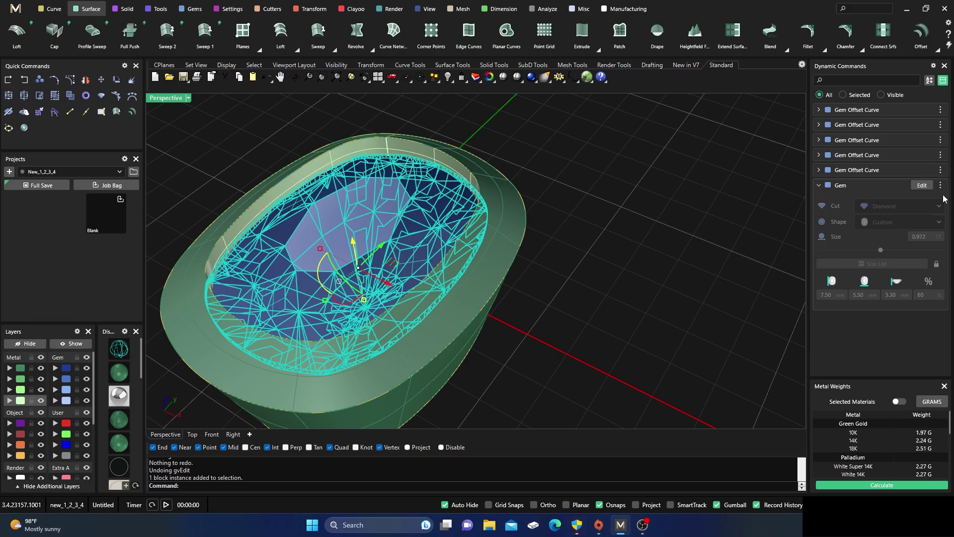
pyautogui.click(922, 185)
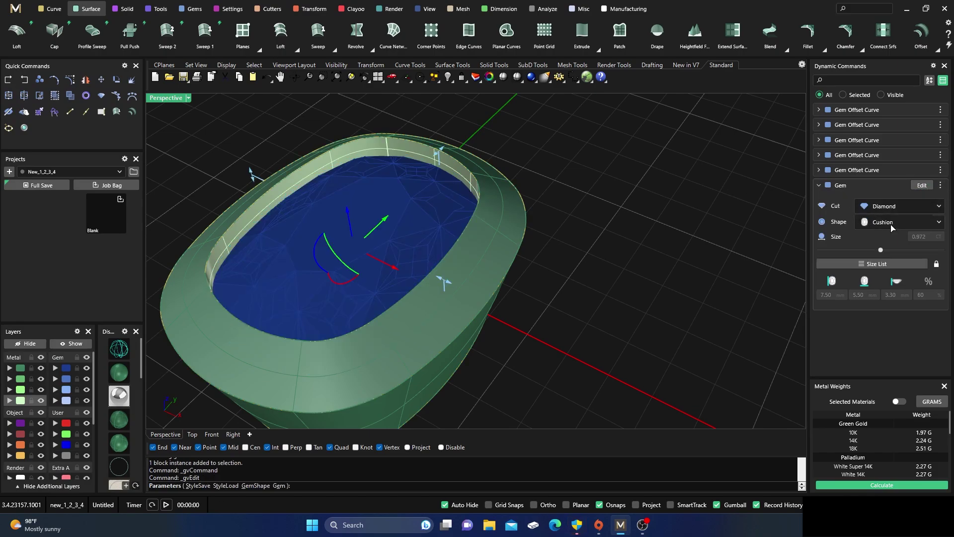
pyautogui.click(892, 227)
pyautogui.click(884, 276)
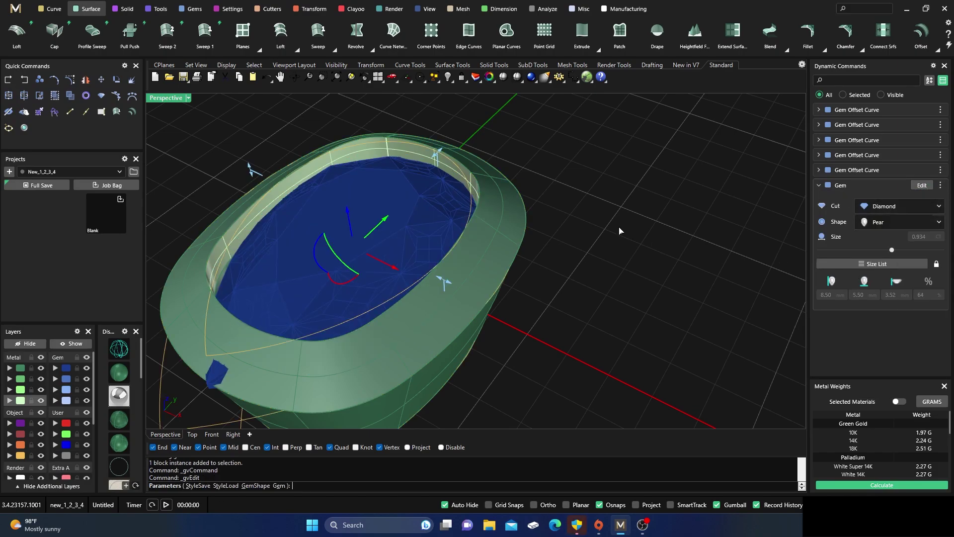
pyautogui.press('Return')
pyautogui.scroll(-3, 618, 227)
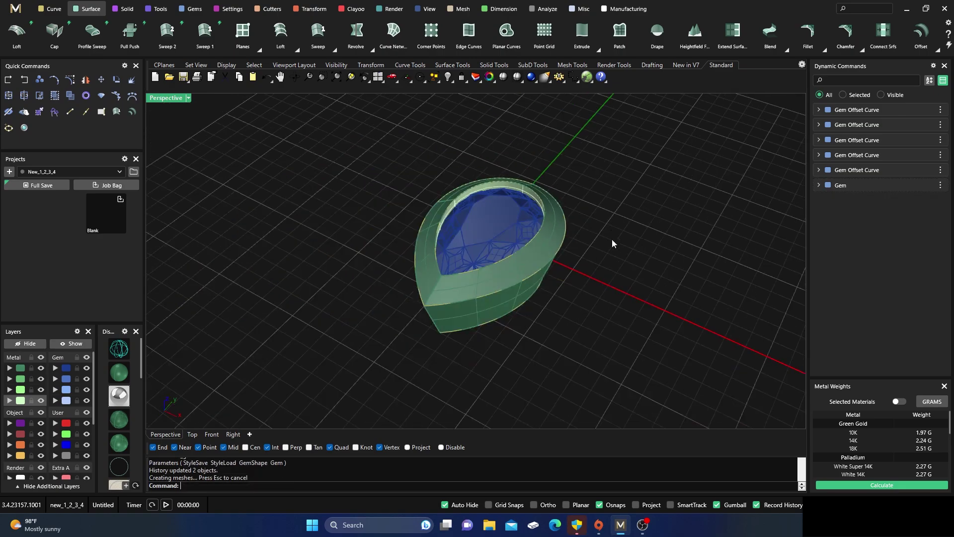
# - Set the Z offset of the bezel's top rim offset curve to 0.4
pyautogui.moveTo(612, 238); pyautogui.dragTo(553, 202, button='right')
pyautogui.scroll(5, 479, 191)
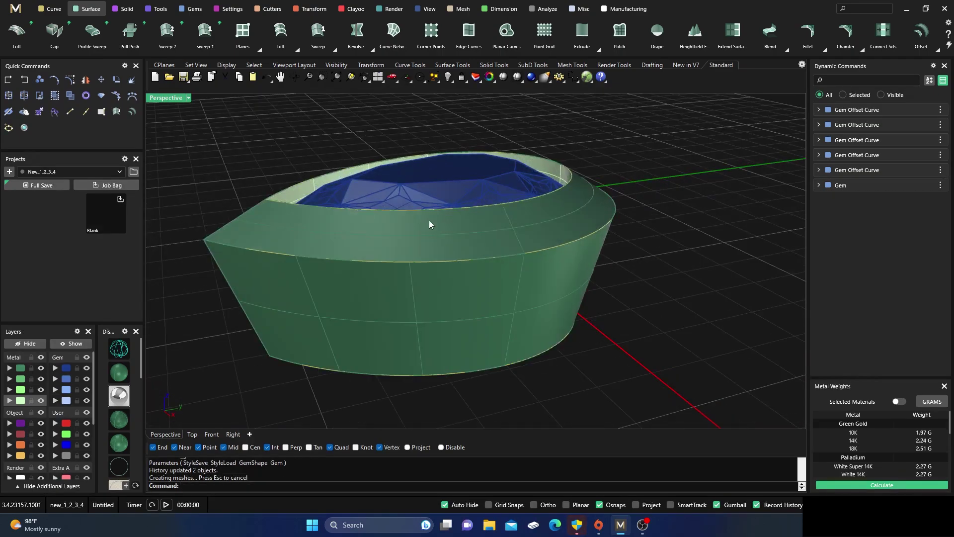
pyautogui.click(407, 220)
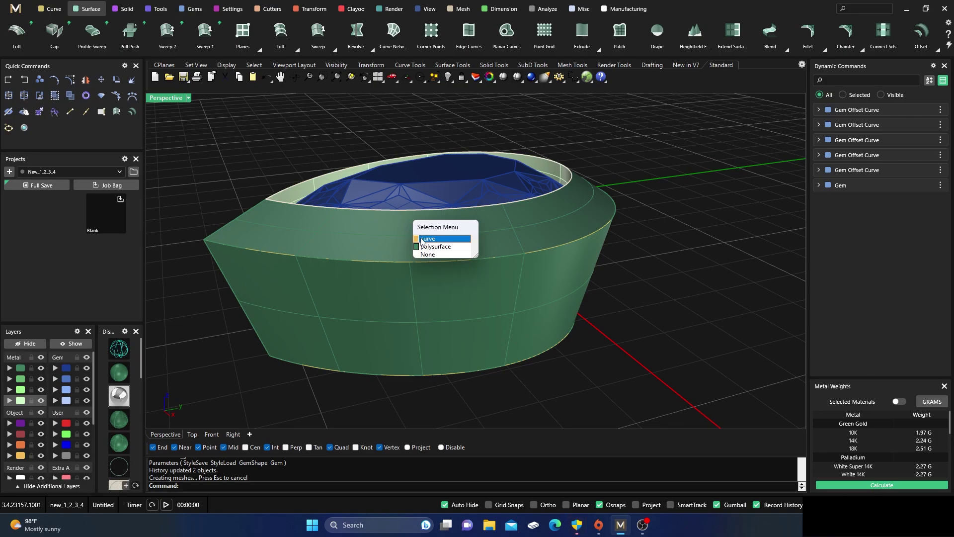
pyautogui.click(420, 238)
pyautogui.click(922, 170)
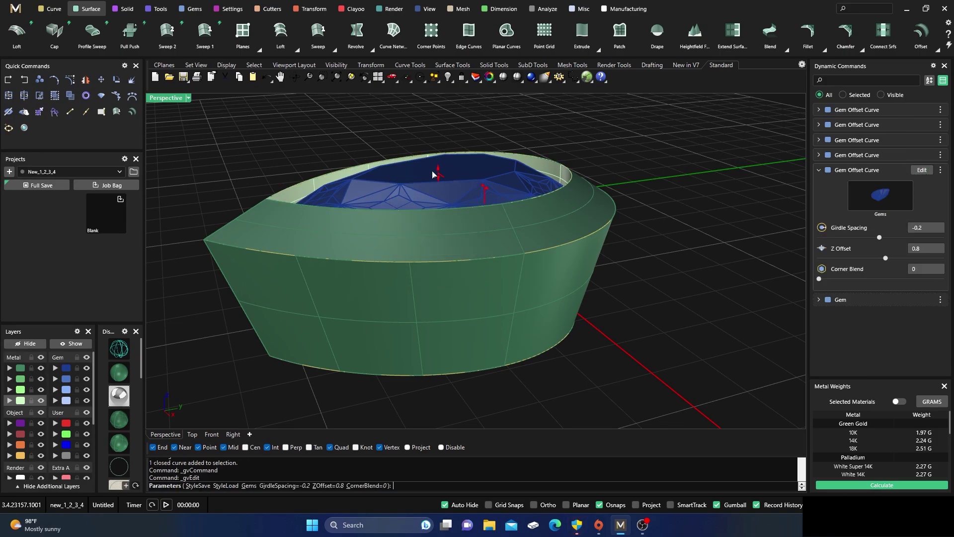
pyautogui.moveTo(438, 170); pyautogui.dragTo(437, 183)
pyautogui.rightClick(430, 184)
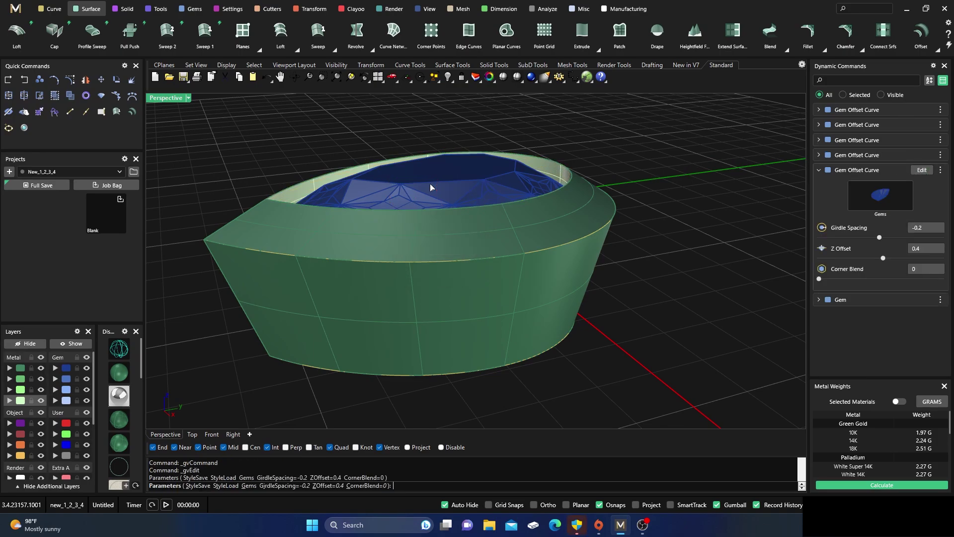
# - Inspect the pear bezel's lowered rim and outer body from the side
pyautogui.moveTo(419, 193); pyautogui.dragTo(369, 254, button='right')
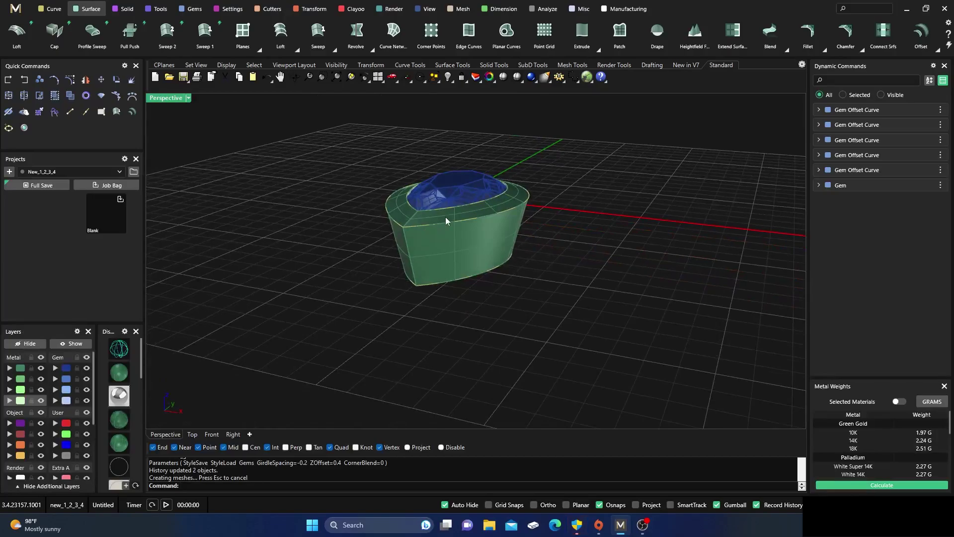
pyautogui.scroll(3, 447, 215)
pyautogui.click(434, 264)
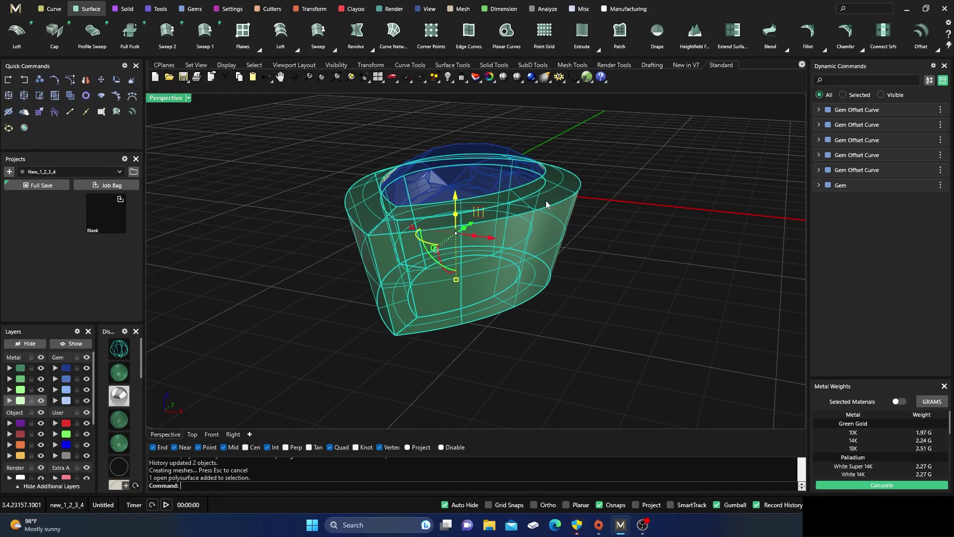
pyautogui.click(604, 166)
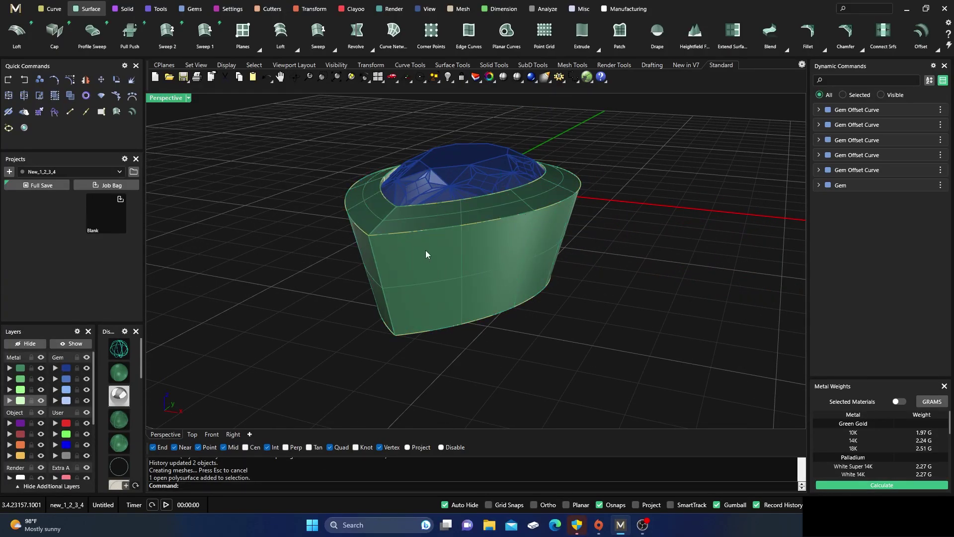
pyautogui.click(430, 267)
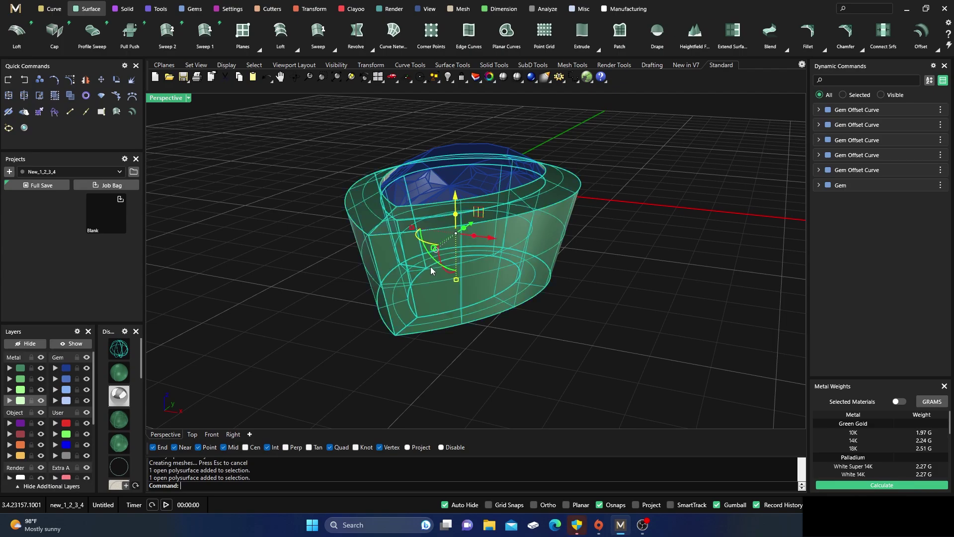
pyautogui.click(341, 175)
pyautogui.scroll(2, 395, 214)
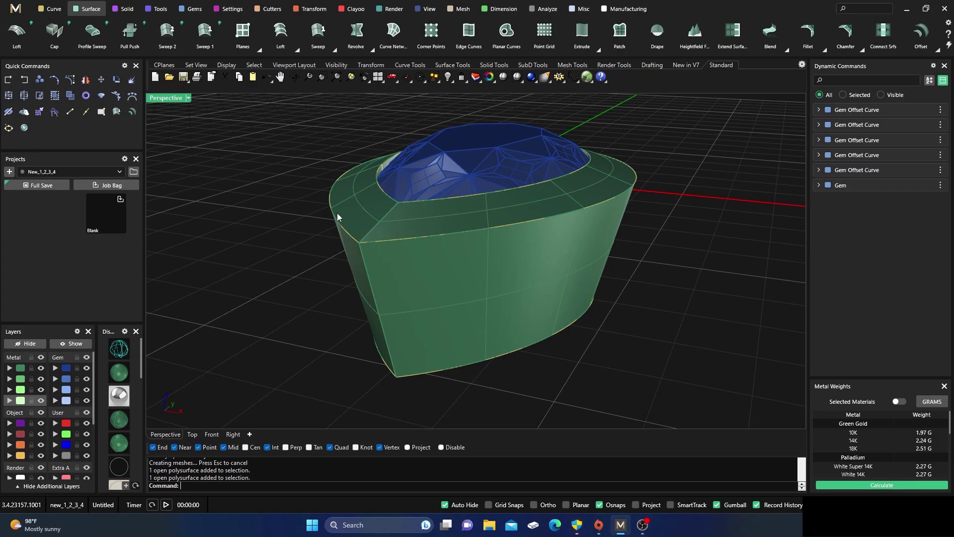
# - Change the gem's shape from Pear to Oval so the bezel updates around it
pyautogui.click(478, 181)
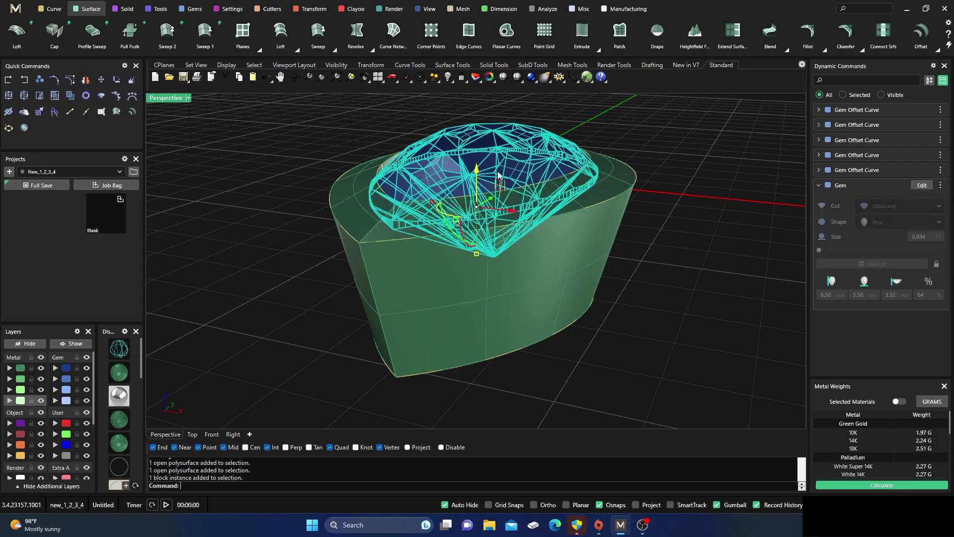
pyautogui.click(923, 186)
pyautogui.click(884, 222)
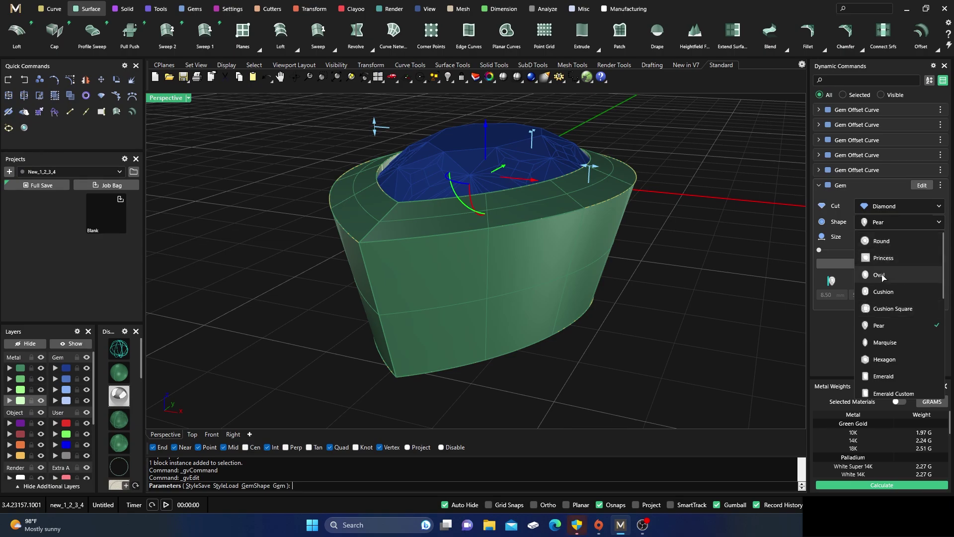
pyautogui.click(884, 275)
pyautogui.rightClick(227, 193)
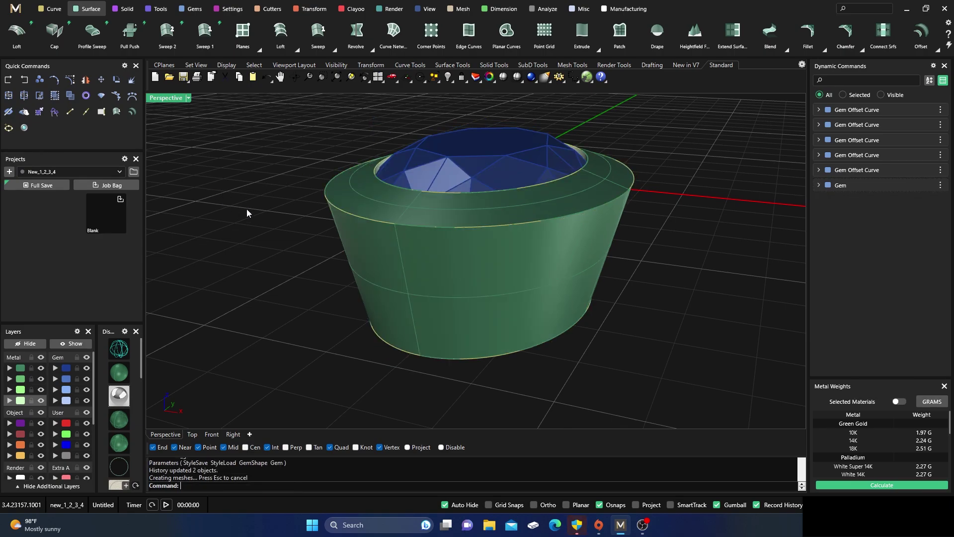
# - Examine the updated oval bezel and its gem seating from above and from the side
pyautogui.scroll(-6, 247, 210)
pyautogui.moveTo(249, 211); pyautogui.dragTo(470, 261, button='right')
pyautogui.scroll(-2, 474, 246)
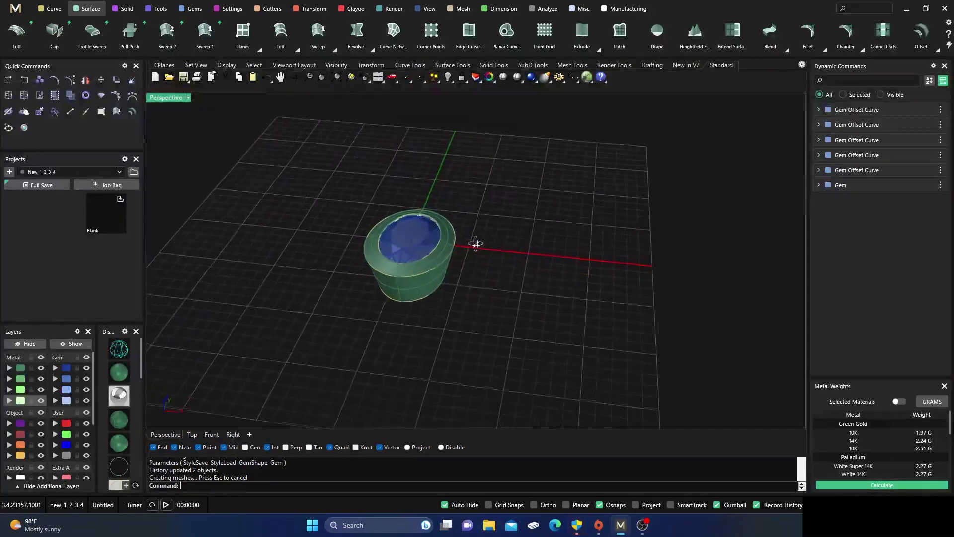
pyautogui.scroll(6, 423, 233)
pyautogui.scroll(-5, 485, 285)
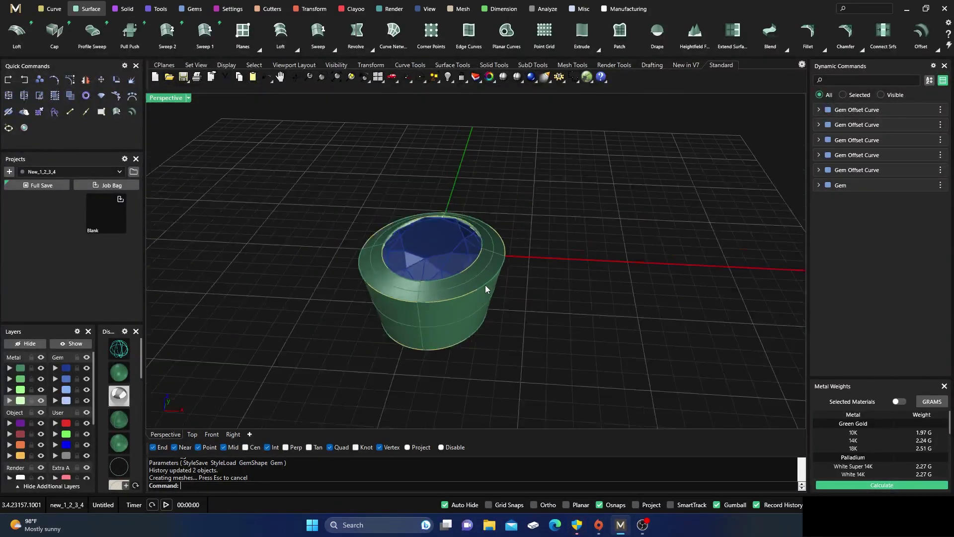
pyautogui.moveTo(485, 284)
pyautogui.mouseDown(button='right')
pyautogui.moveTo(477, 292)
pyautogui.moveTo(486, 268)
pyautogui.mouseUp(button='right')
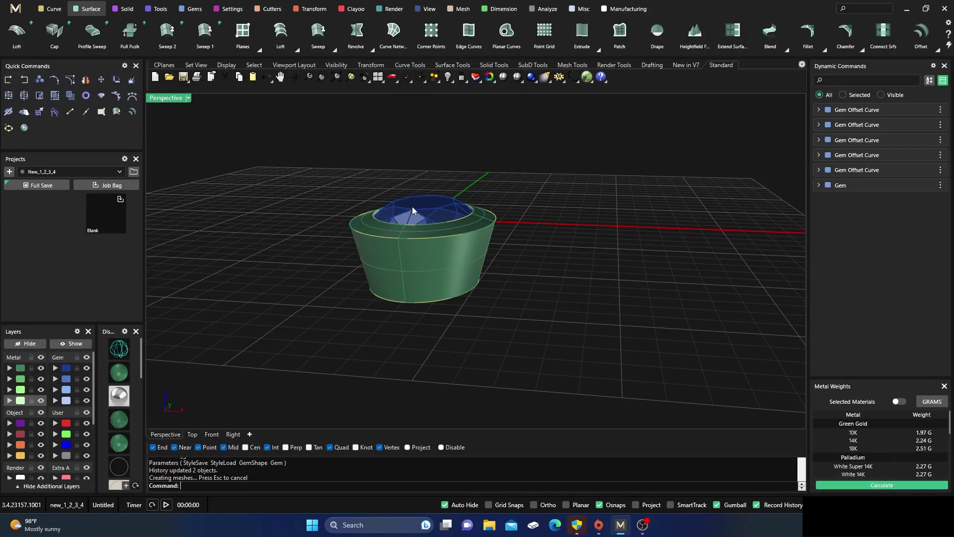
pyautogui.scroll(3, 387, 225)
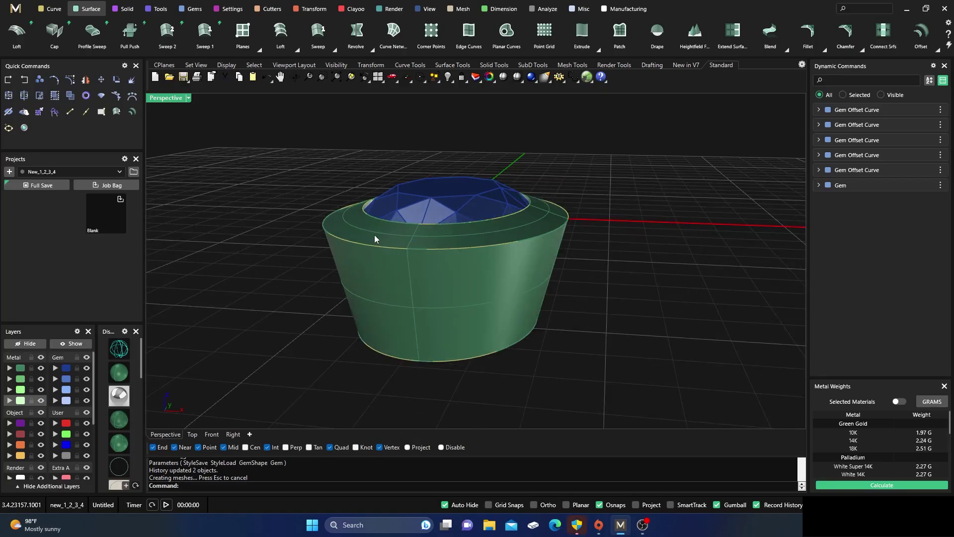
pyautogui.moveTo(401, 247); pyautogui.dragTo(468, 305, button='right')
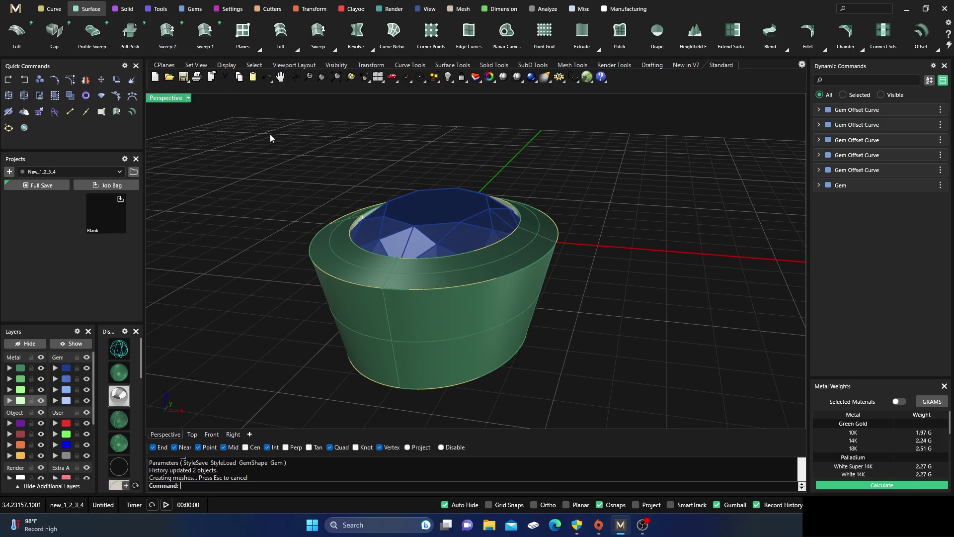
# - Join the bezel's inner surface and outer polysurface into one closed body, accepting the break in history
pyautogui.click(20, 400)
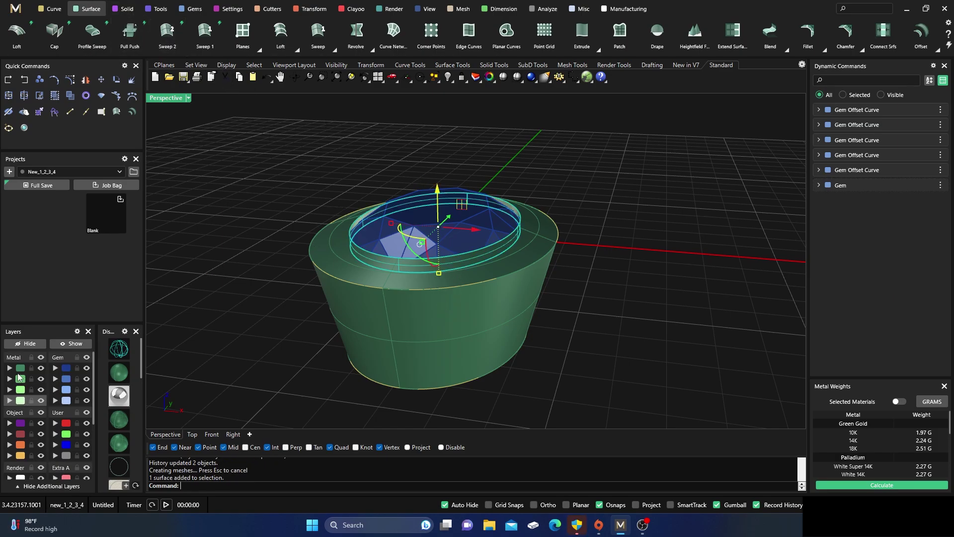
pyautogui.click(20, 368)
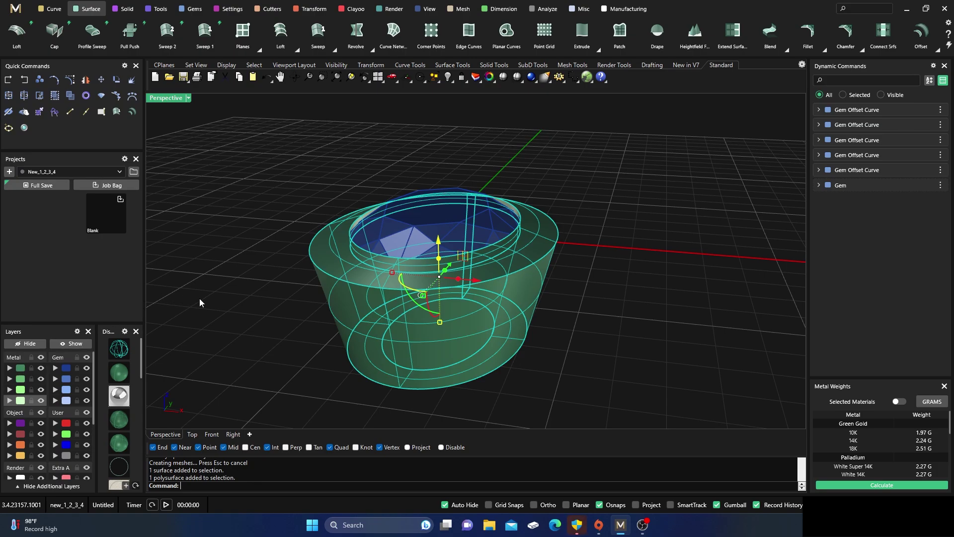
pyautogui.click(8, 96)
pyautogui.click(489, 301)
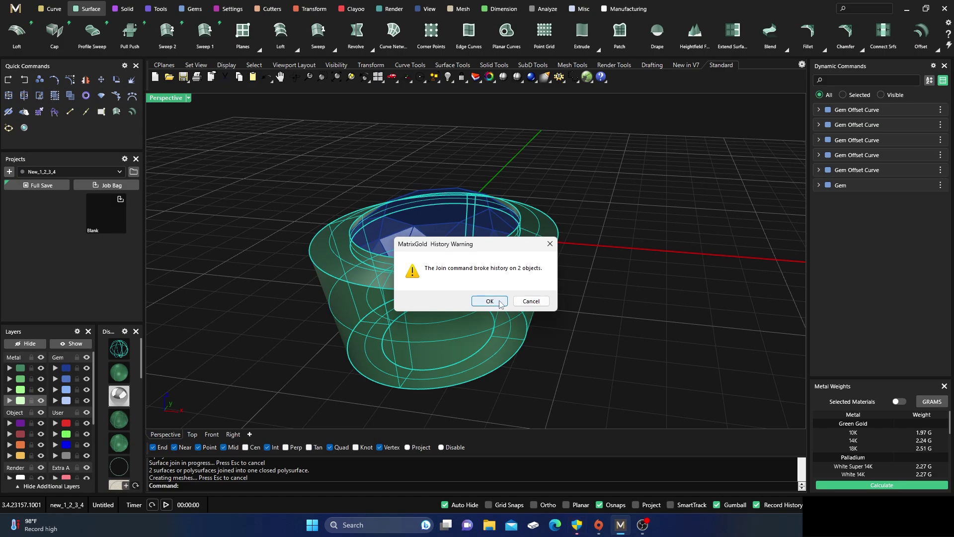
pyautogui.click(512, 234)
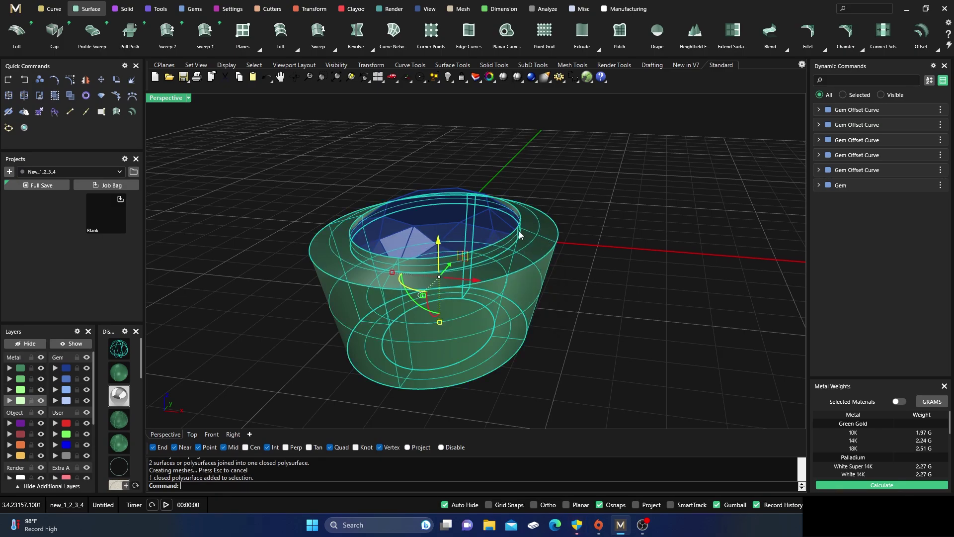
# - Set the girdle spacing of the top rim offset curve to -1.3 to test the joined bezel's history
pyautogui.click(527, 226)
pyautogui.click(547, 251)
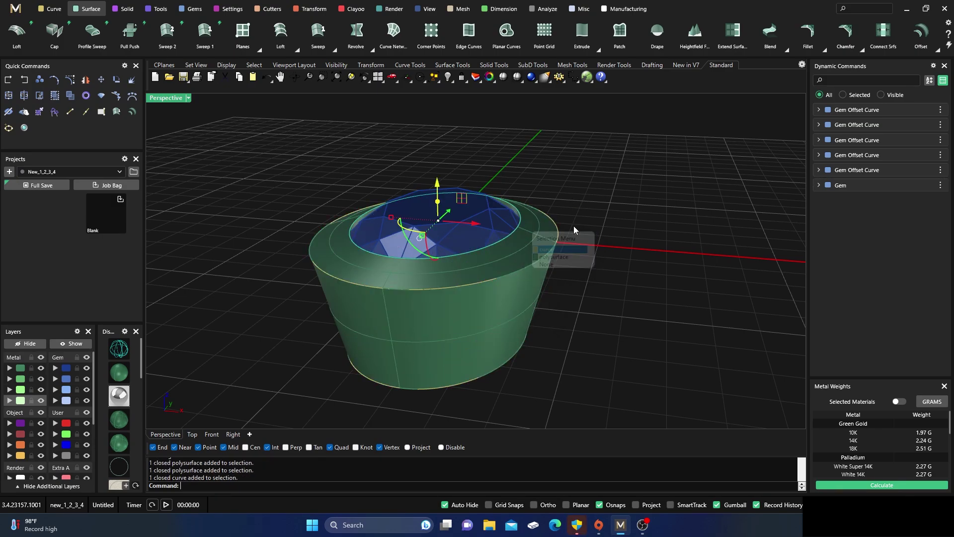
pyautogui.click(923, 171)
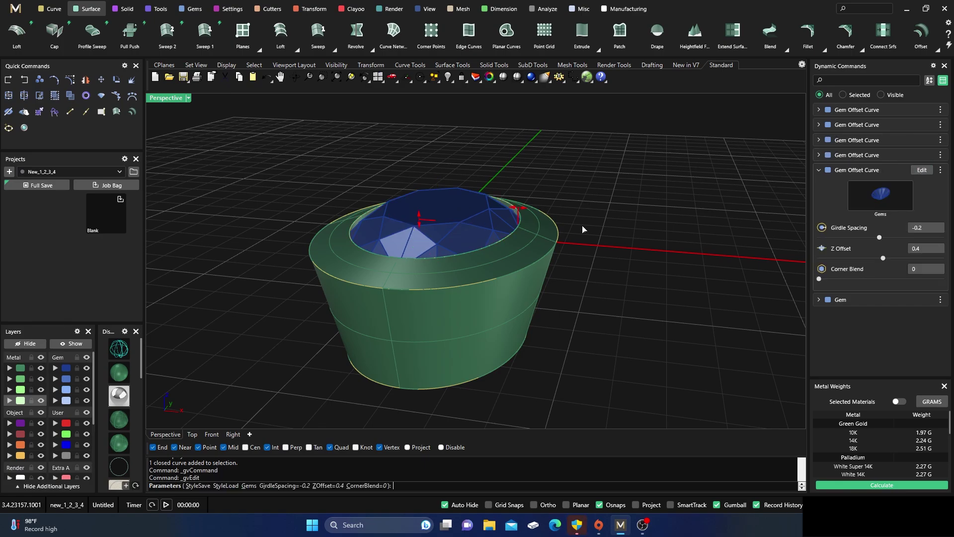
pyautogui.moveTo(516, 208); pyautogui.dragTo(483, 208)
pyautogui.rightClick(578, 250)
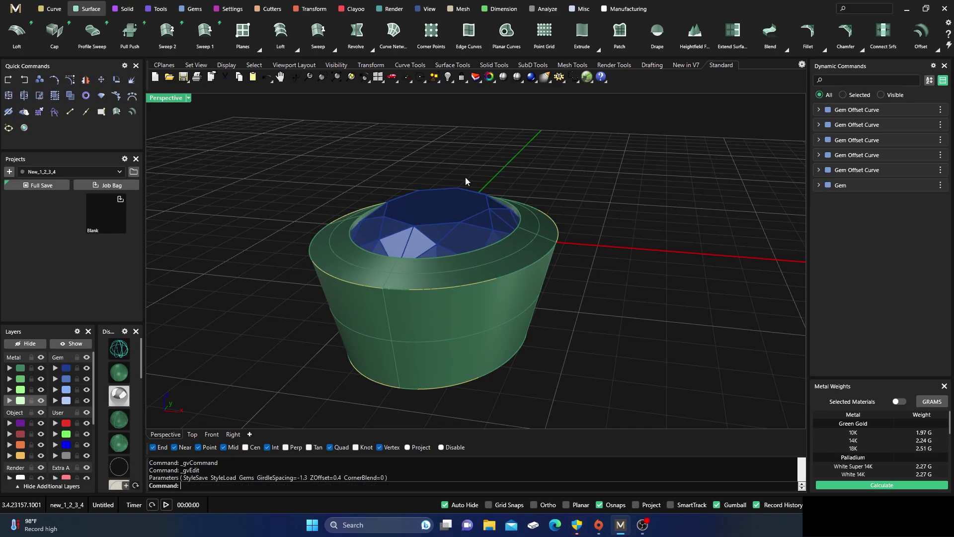
# - Undo the last girdle spacing edit and reset the Quick Commands layout to default
pyautogui.click(24, 83)
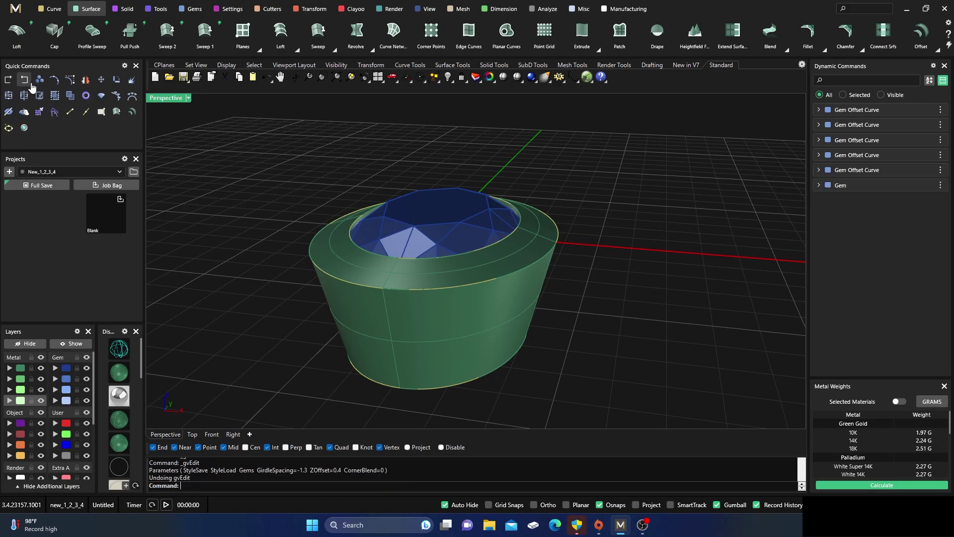
pyautogui.moveTo(25, 81); pyautogui.dragTo(5, 76)
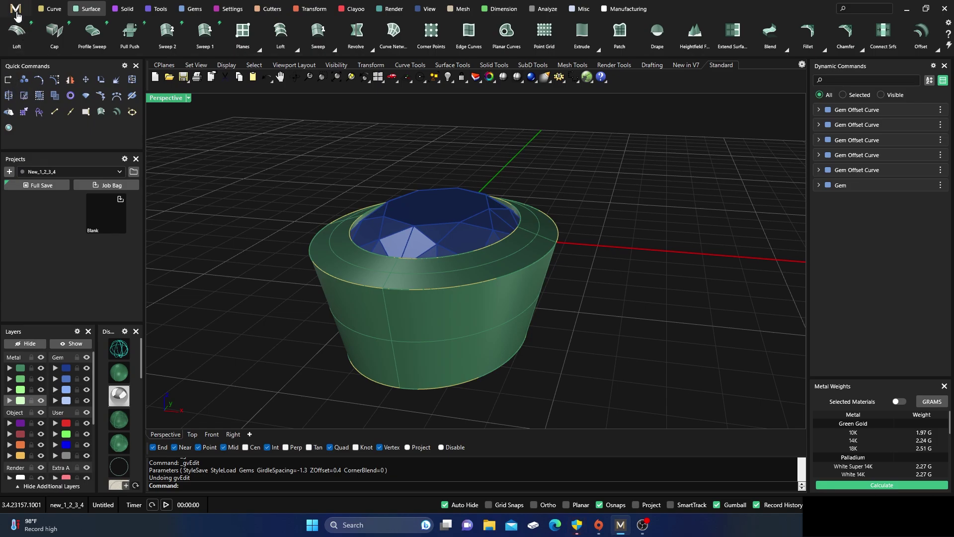
pyautogui.click(124, 67)
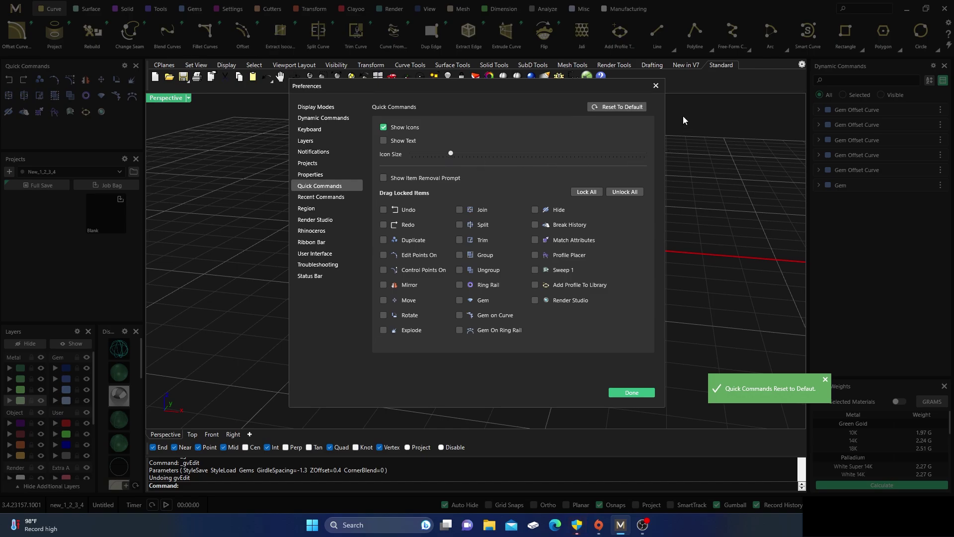
pyautogui.click(656, 86)
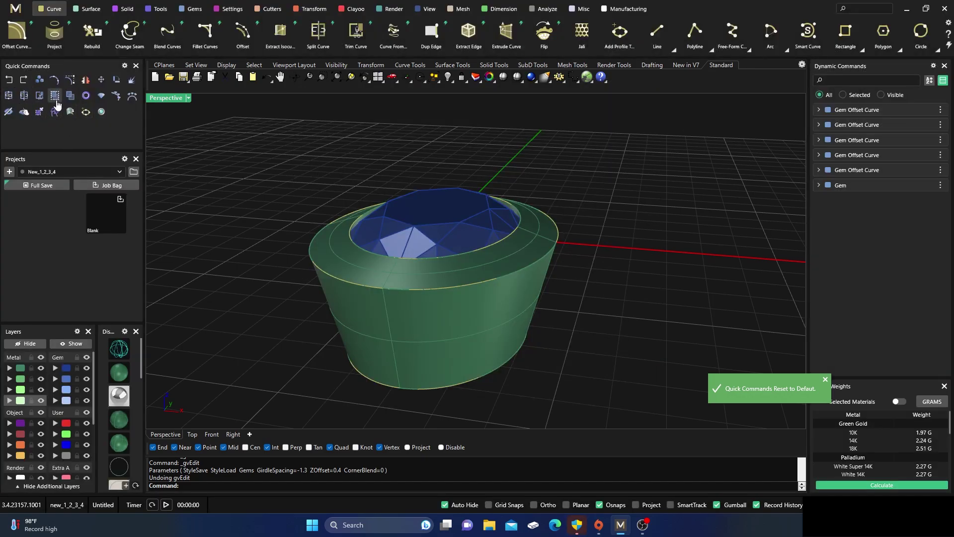
# - Examine the gem and the joined bezel, selecting each to check its object type
pyautogui.scroll(-2, 528, 146)
pyautogui.scroll(3, 527, 146)
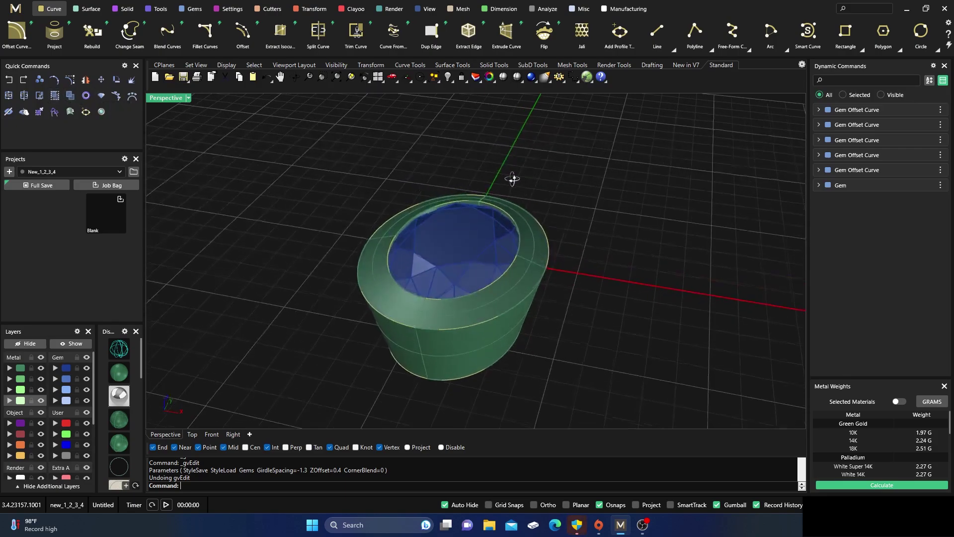
pyautogui.click(467, 246)
pyautogui.scroll(-2, 470, 200)
pyautogui.scroll(5, 470, 200)
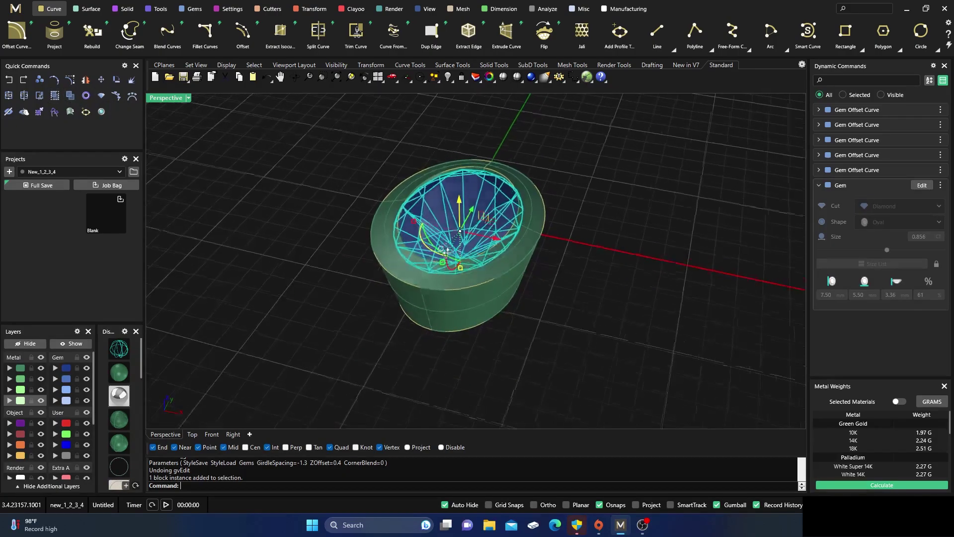
pyautogui.click(282, 159)
pyautogui.click(418, 213)
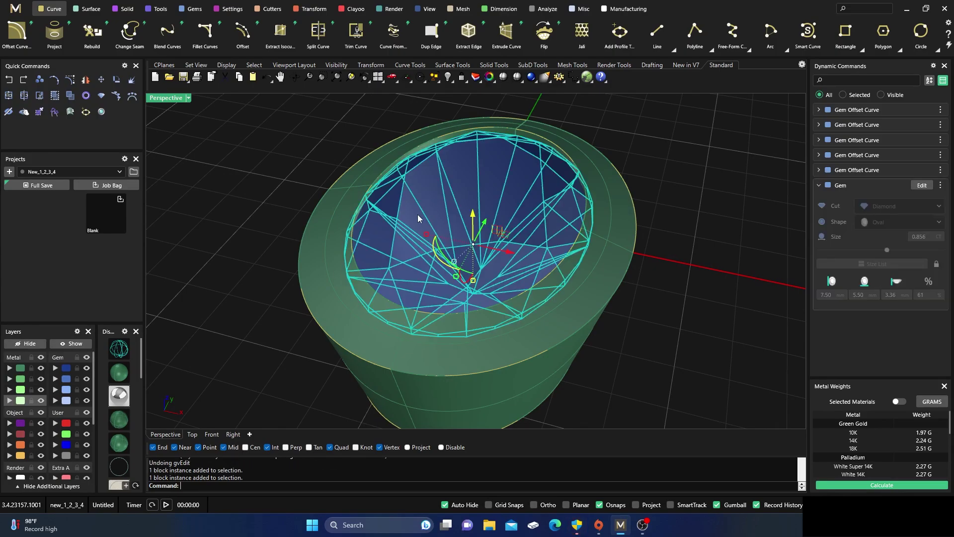
pyautogui.scroll(-3, 418, 214)
pyautogui.keyDown('shift'); pyautogui.click(352, 261); pyautogui.keyUp('shift')
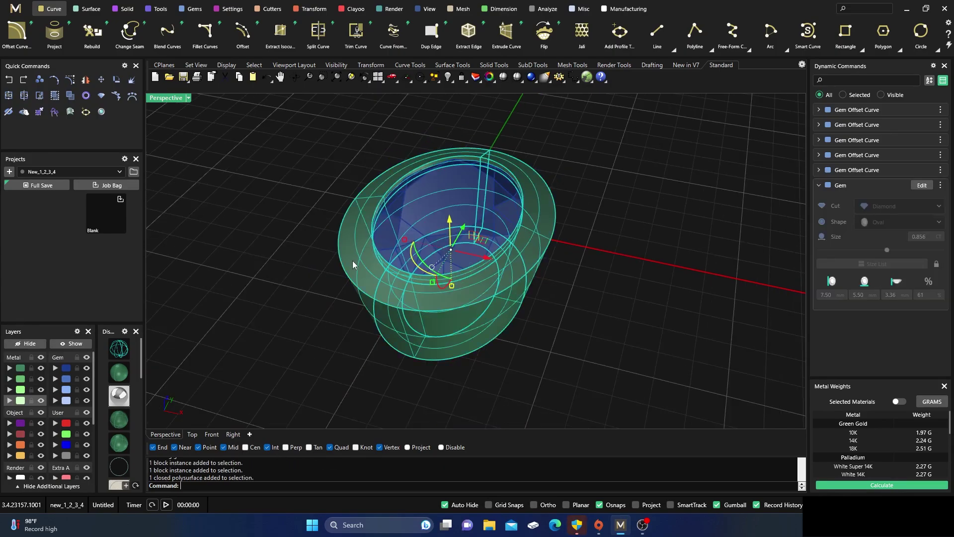
pyautogui.click(700, 213)
pyautogui.click(534, 256)
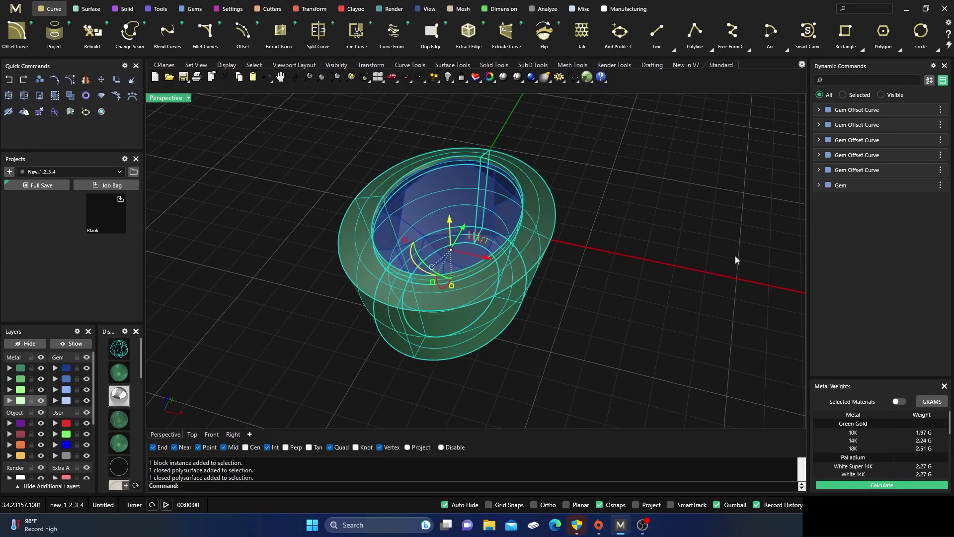
# - Display the object properties and check the type, layer and weight of the joined bezel
pyautogui.click(16, 8)
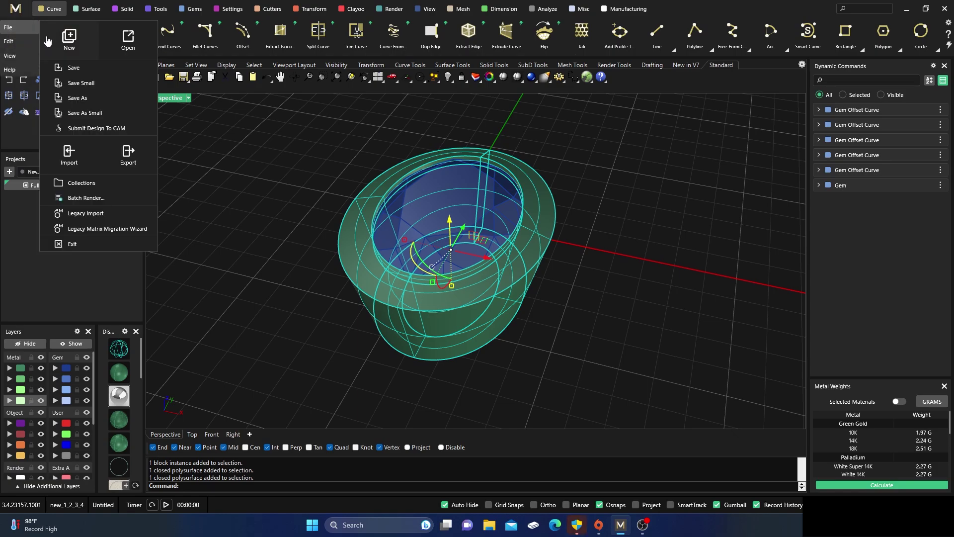
pyautogui.click(16, 62)
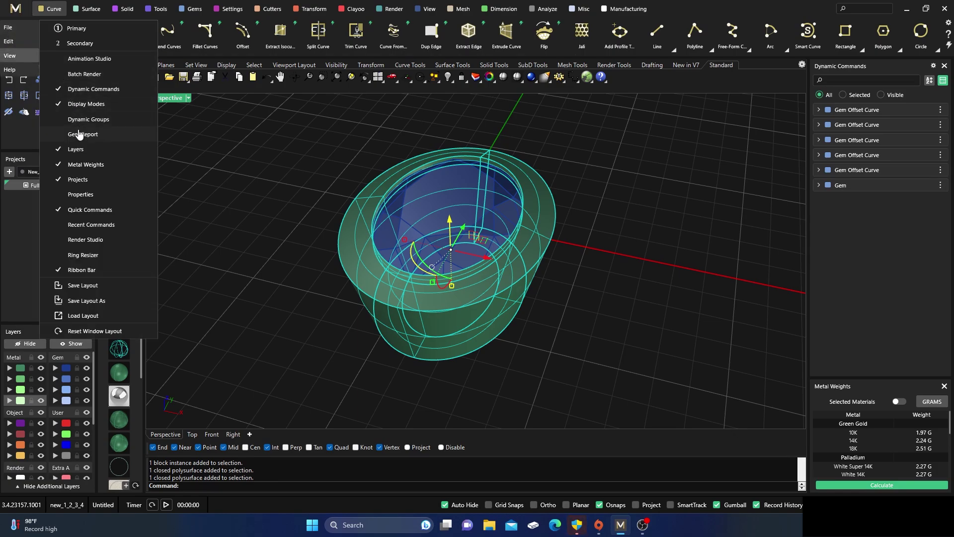
pyautogui.click(80, 194)
pyautogui.click(743, 300)
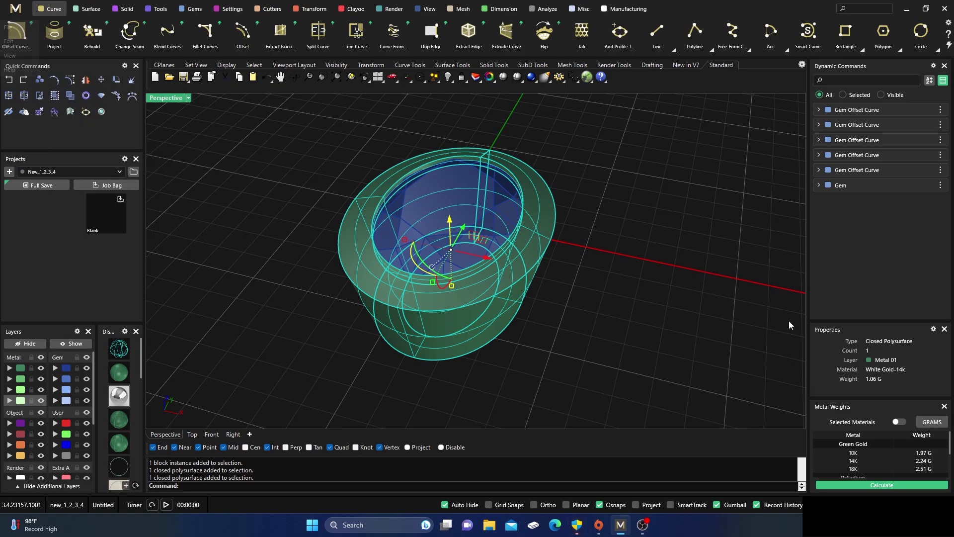
pyautogui.click(704, 269)
pyautogui.click(505, 261)
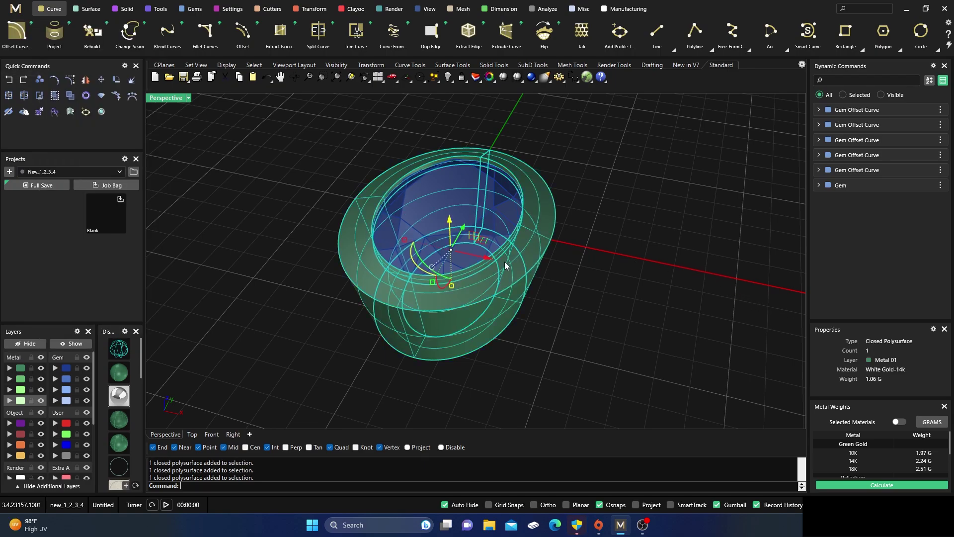
# - Delete the joined bezel body, keeping the gem and its offset curves
pyautogui.click(666, 171)
pyautogui.moveTo(580, 227); pyautogui.dragTo(458, 242, button='right')
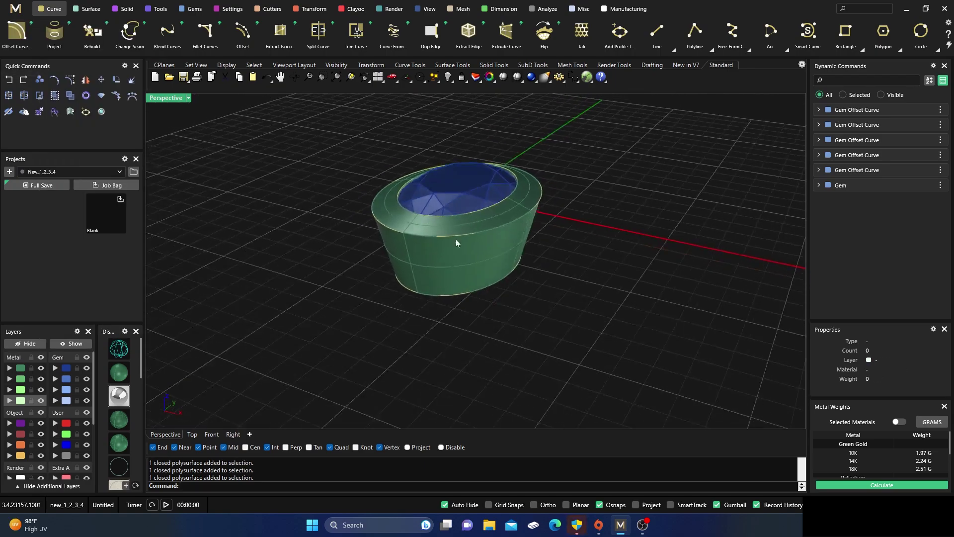
pyautogui.scroll(-5, 409, 307)
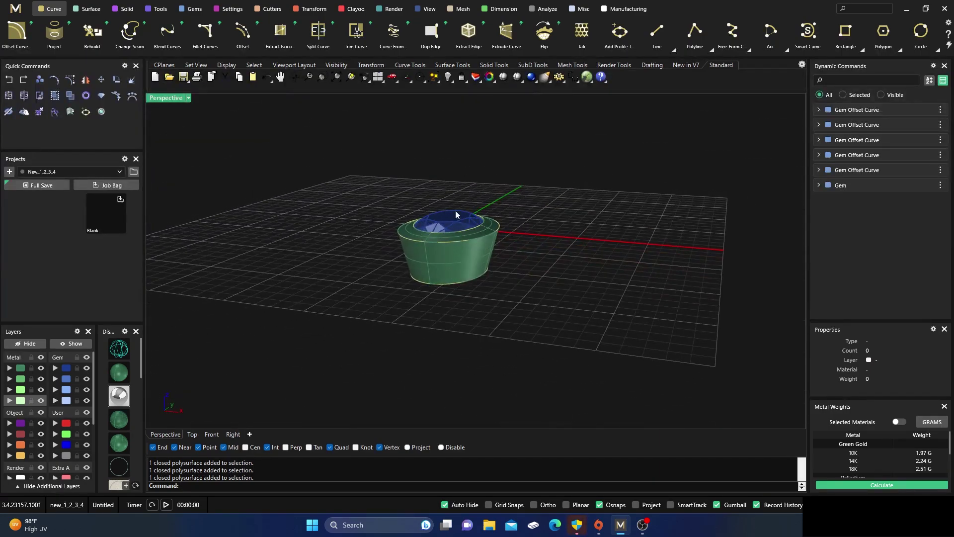
pyautogui.scroll(4, 463, 228)
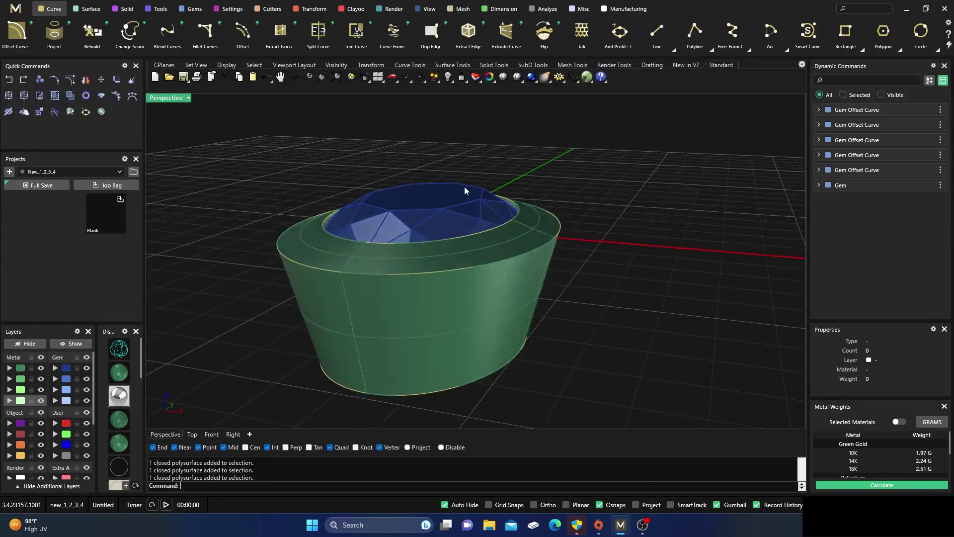
pyautogui.scroll(-3, 466, 185)
pyautogui.scroll(1, 460, 204)
pyautogui.click(405, 313)
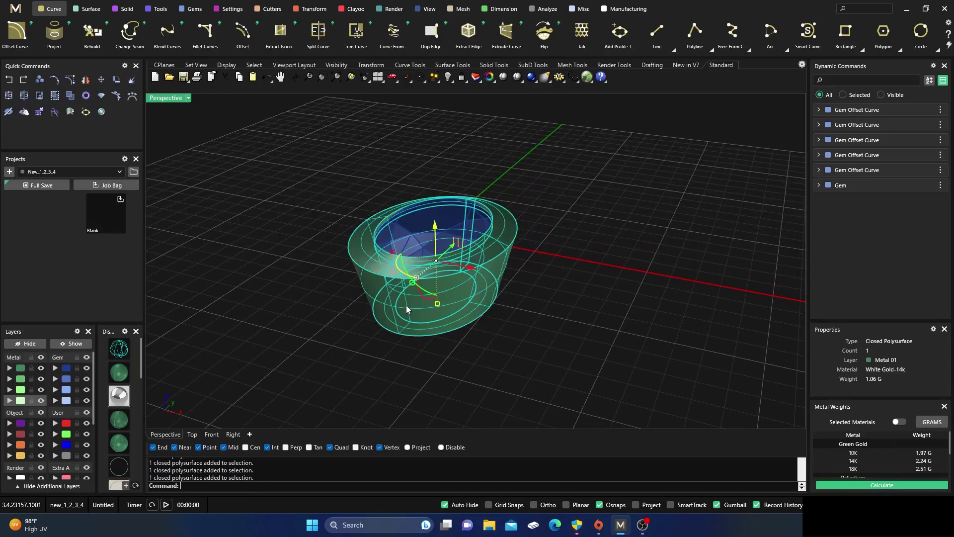
pyautogui.press('Delete')
# - Hide the first gem layer to leave only the gem offset curves on display
pyautogui.scroll(-2, 411, 279)
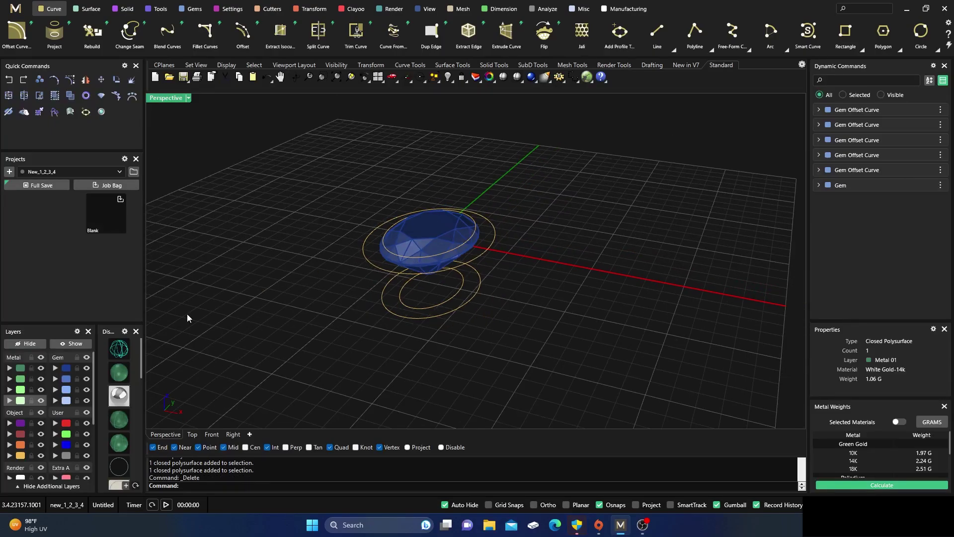
pyautogui.click(87, 369)
pyautogui.scroll(2, 406, 259)
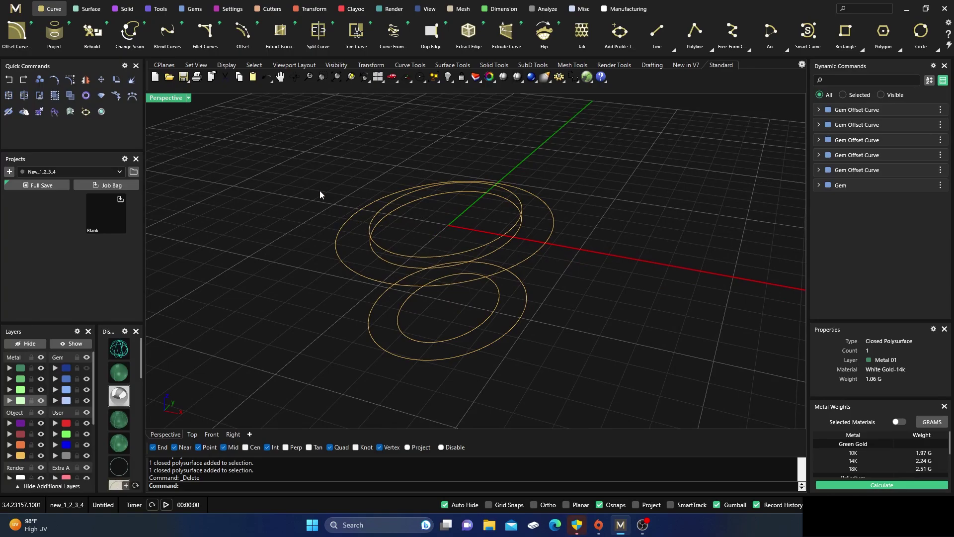
# - Start a loft through the five gem offset curves from outer rim through the inner curves to outer base, on the Metal 01 layer
pyautogui.click(87, 9)
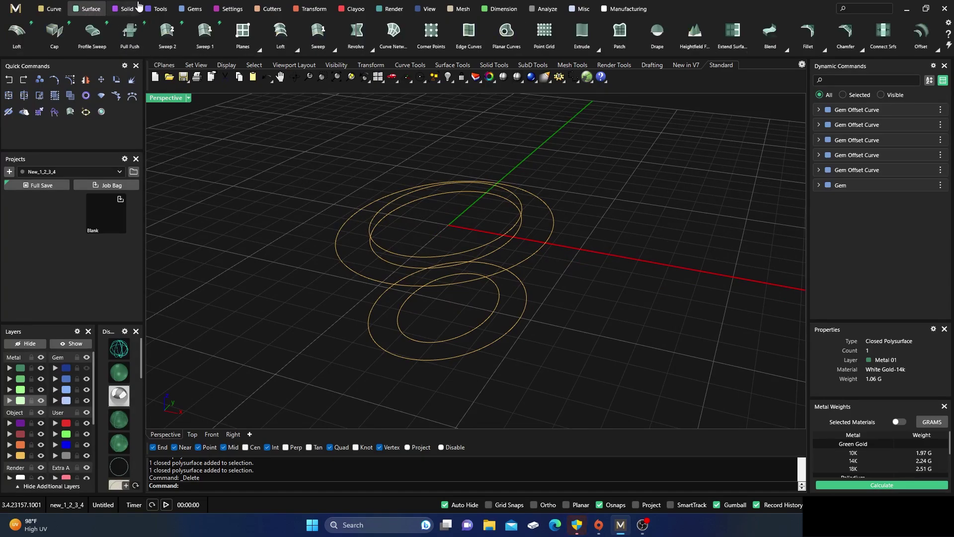
pyautogui.click(279, 31)
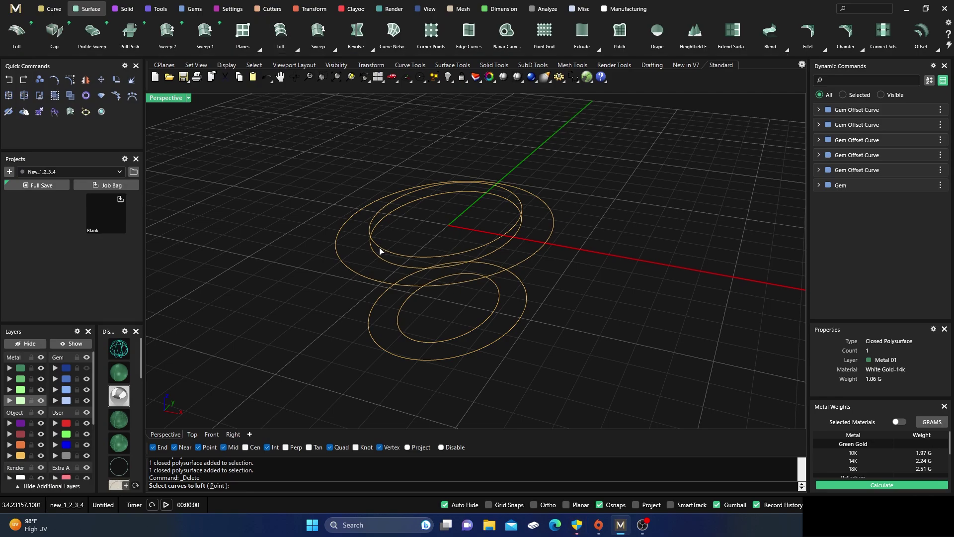
pyautogui.scroll(3, 379, 251)
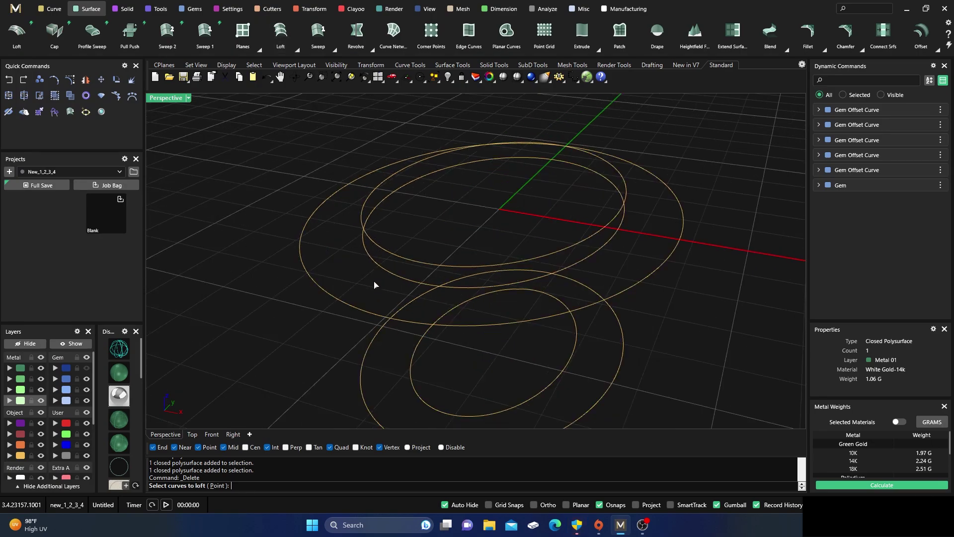
pyautogui.click(299, 254)
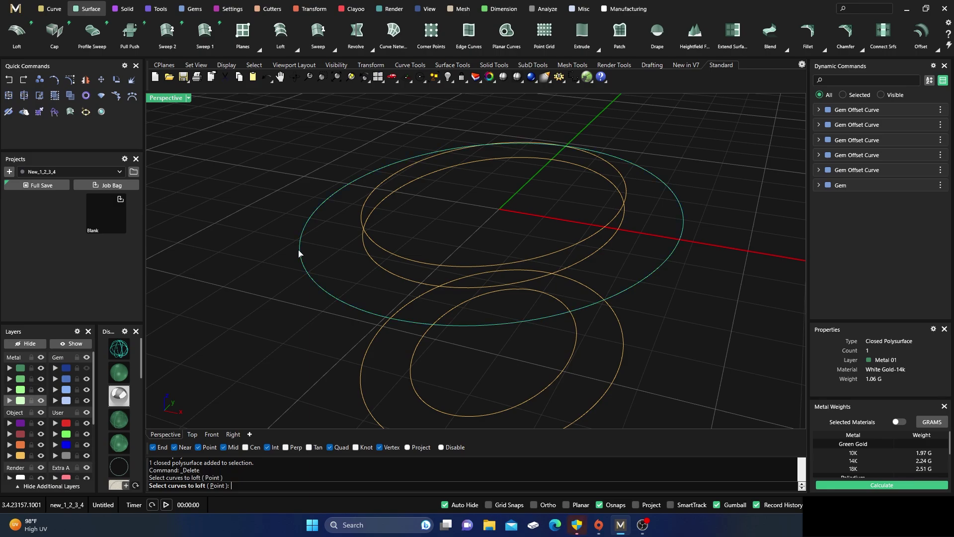
pyautogui.click(363, 215)
pyautogui.click(363, 251)
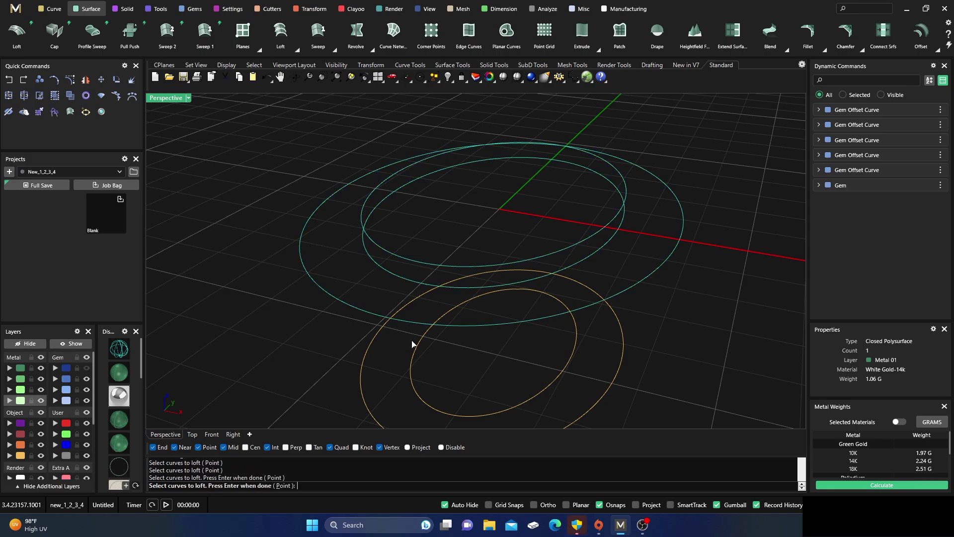
pyautogui.click(410, 371)
pyautogui.click(364, 372)
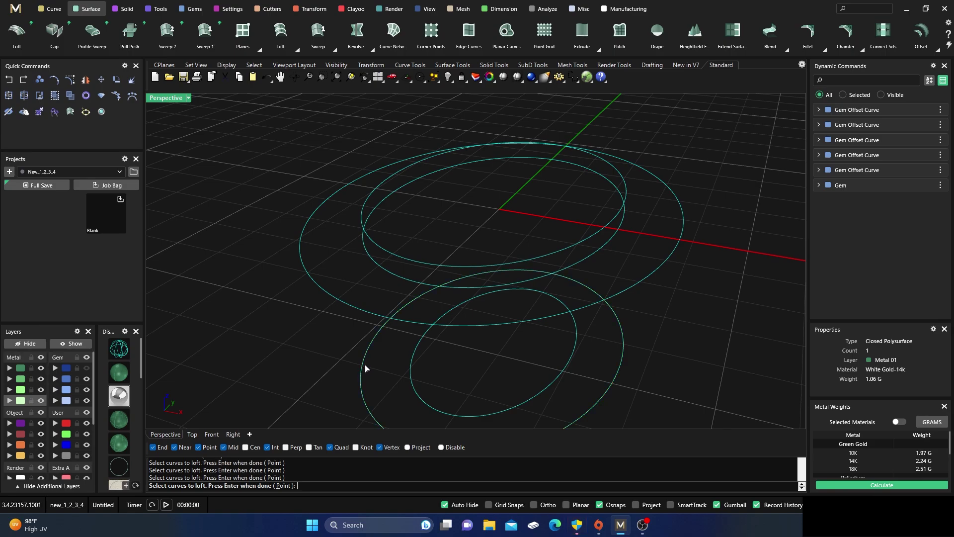
pyautogui.press('Return')
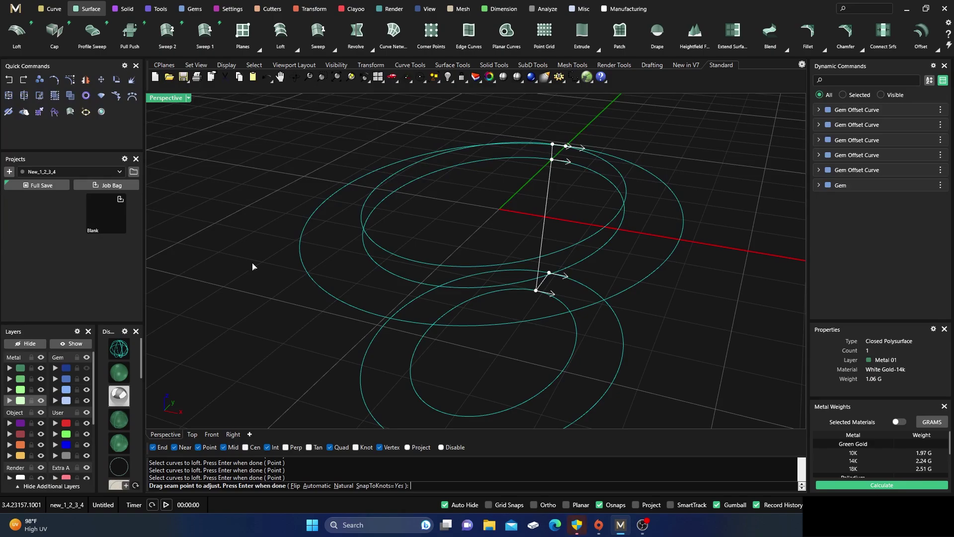
pyautogui.press('Return')
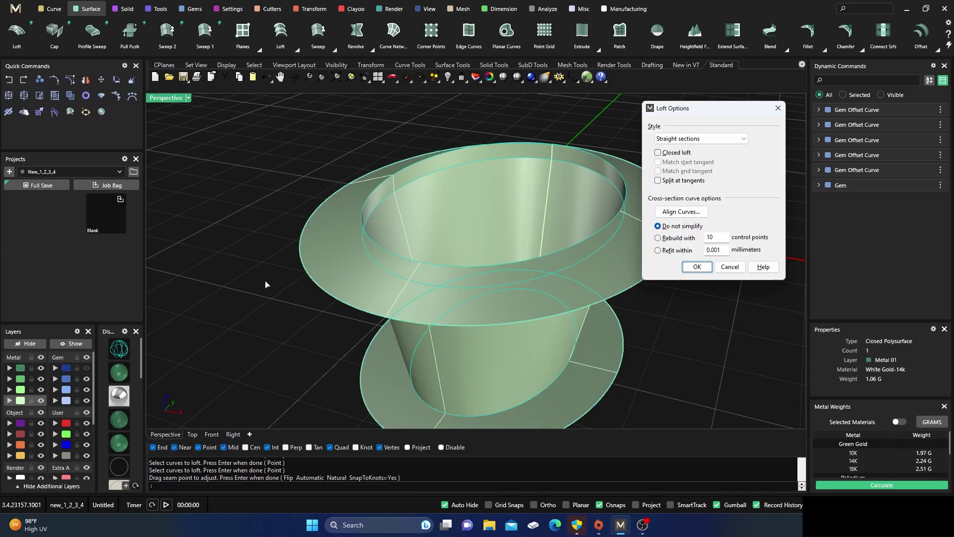
pyautogui.click(18, 369)
pyautogui.scroll(-3, 373, 267)
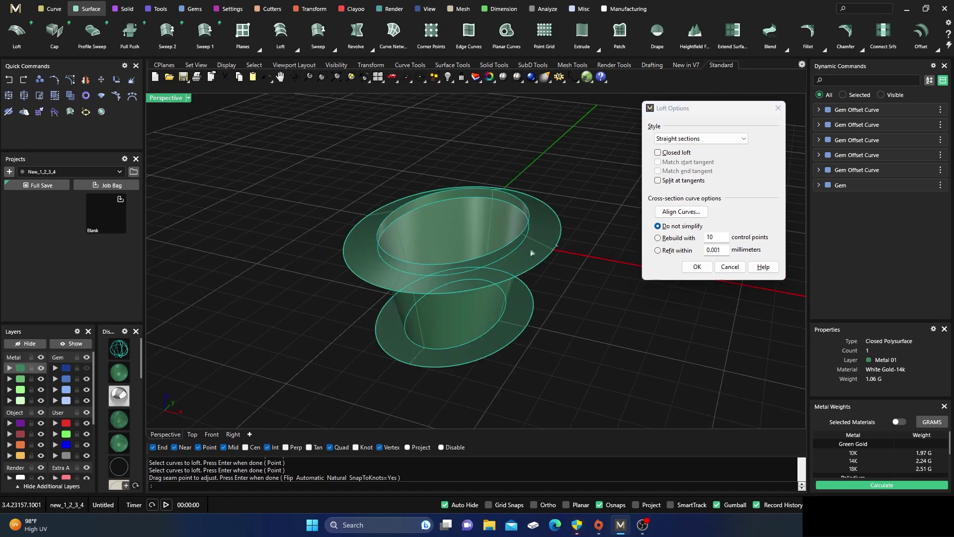
# - Preview the loft in Normal, Loose, Tight and Uniform styles and return the style to Straight sections
pyautogui.click(743, 139)
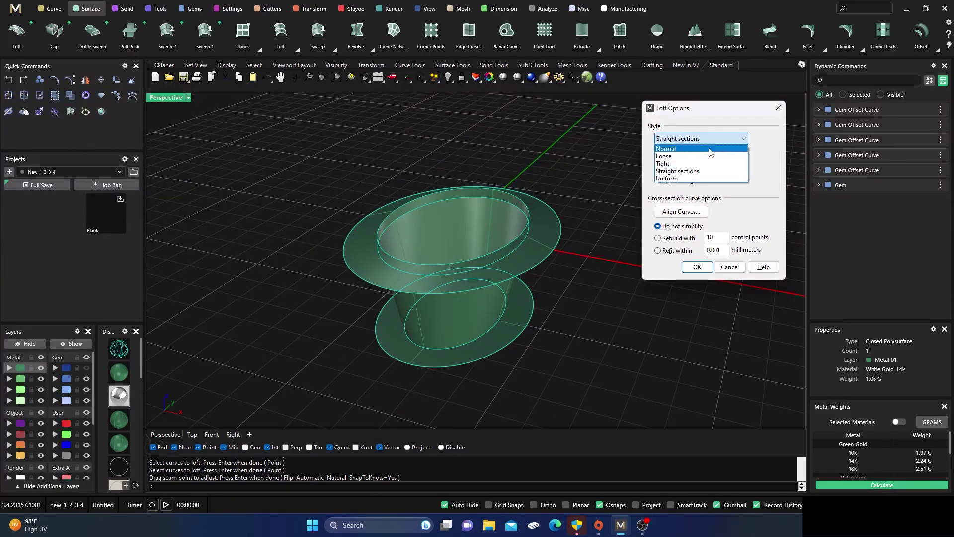
pyautogui.click(711, 150)
pyautogui.click(746, 141)
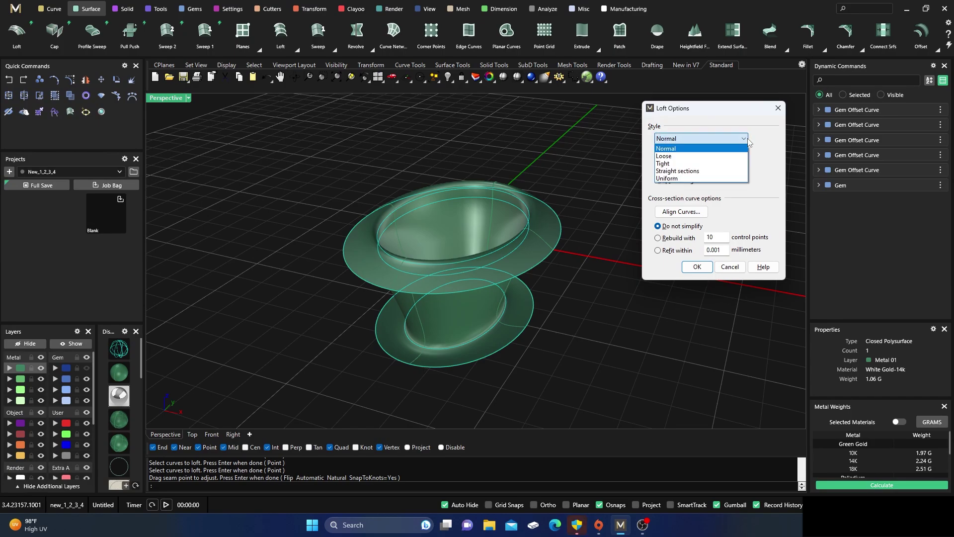
pyautogui.click(692, 156)
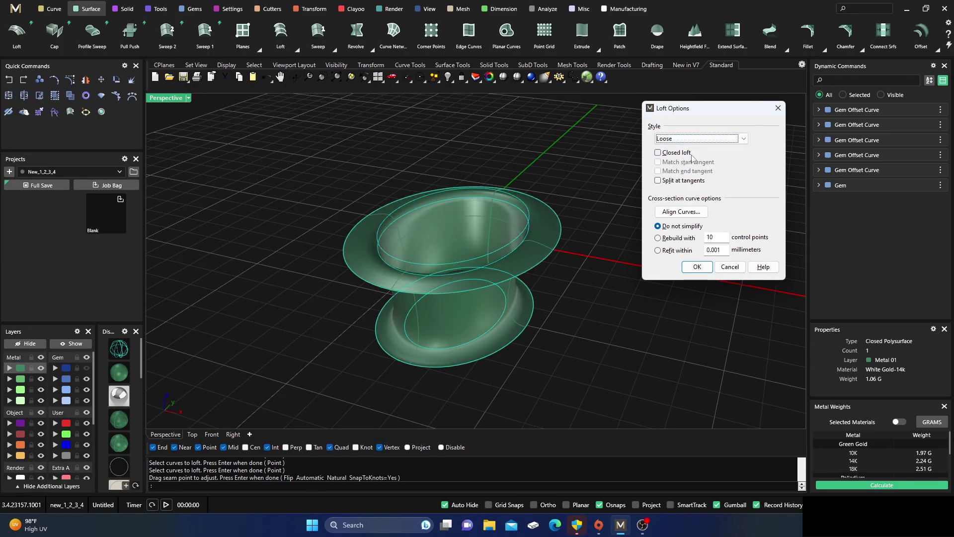
pyautogui.click(739, 140)
pyautogui.click(699, 164)
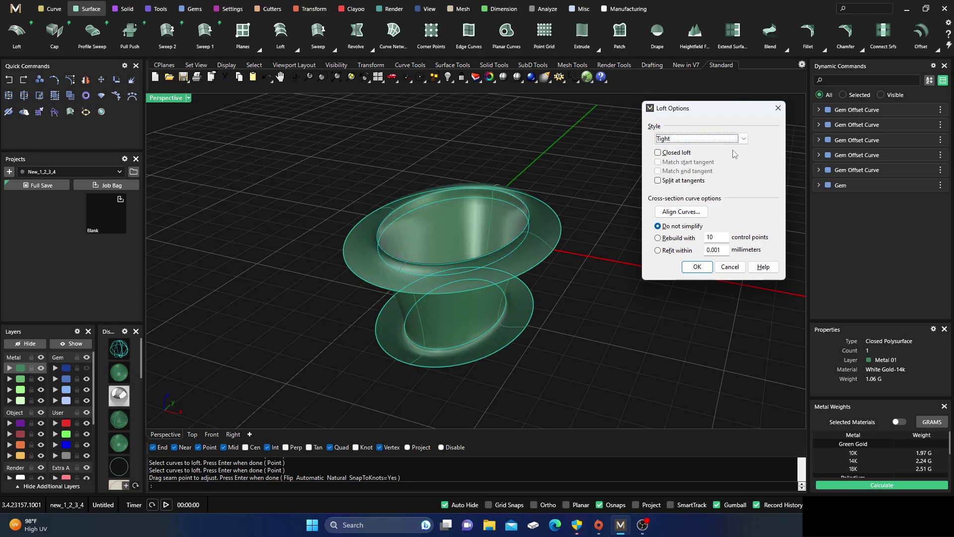
pyautogui.click(745, 140)
pyautogui.press('Down')
pyautogui.press('Down')
pyautogui.press('Return')
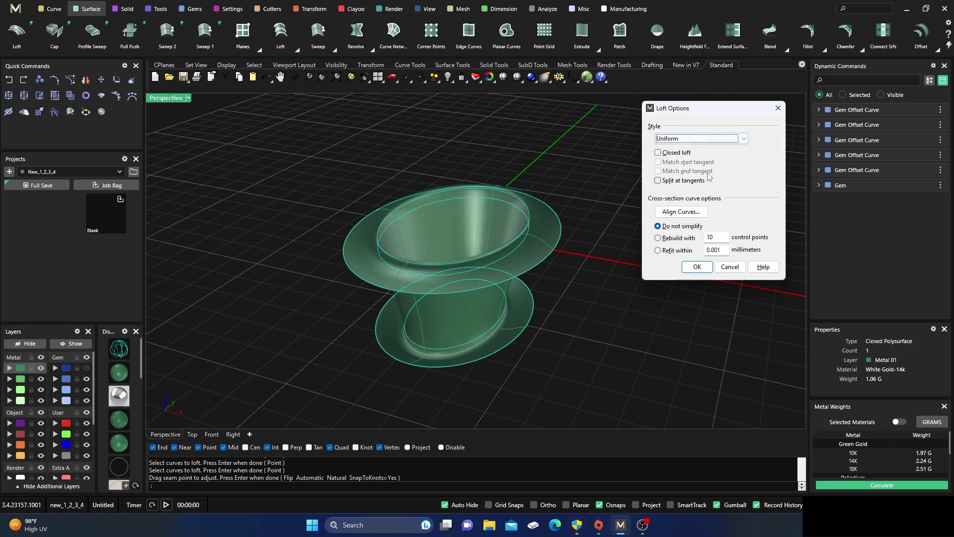
pyautogui.click(744, 141)
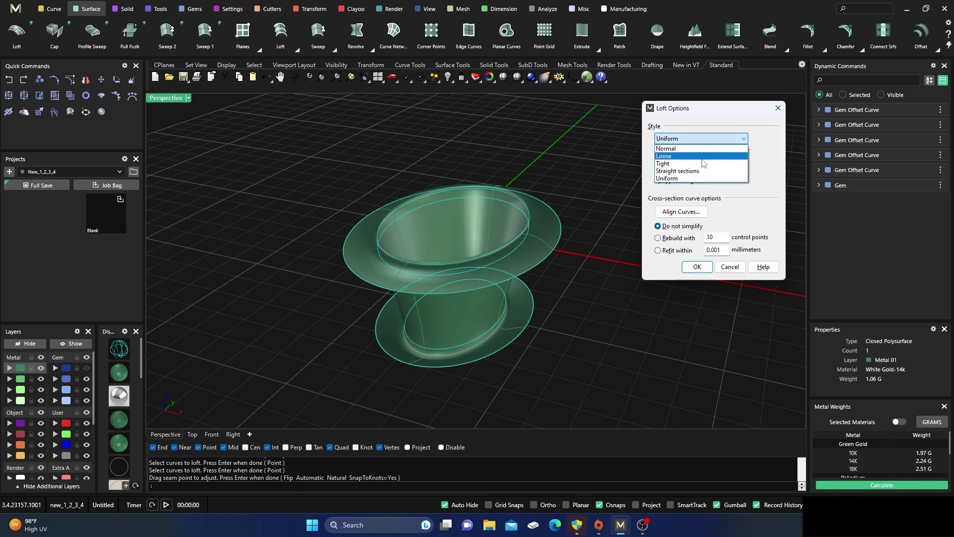
pyautogui.click(667, 172)
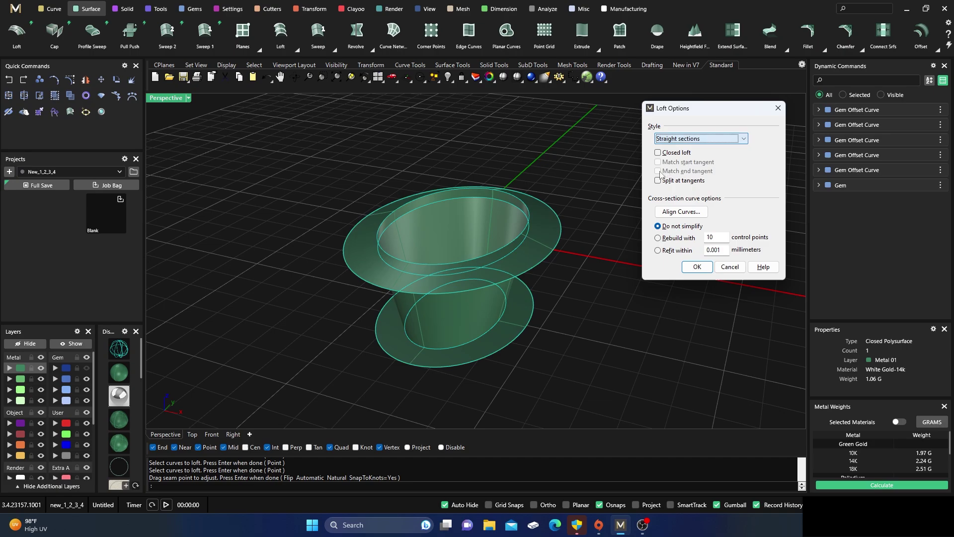
# - Create the loft through the five gem offset curves with Straight sections and no cross-section simplification
pyautogui.click(697, 267)
pyautogui.moveTo(313, 282); pyautogui.dragTo(494, 240, button='right')
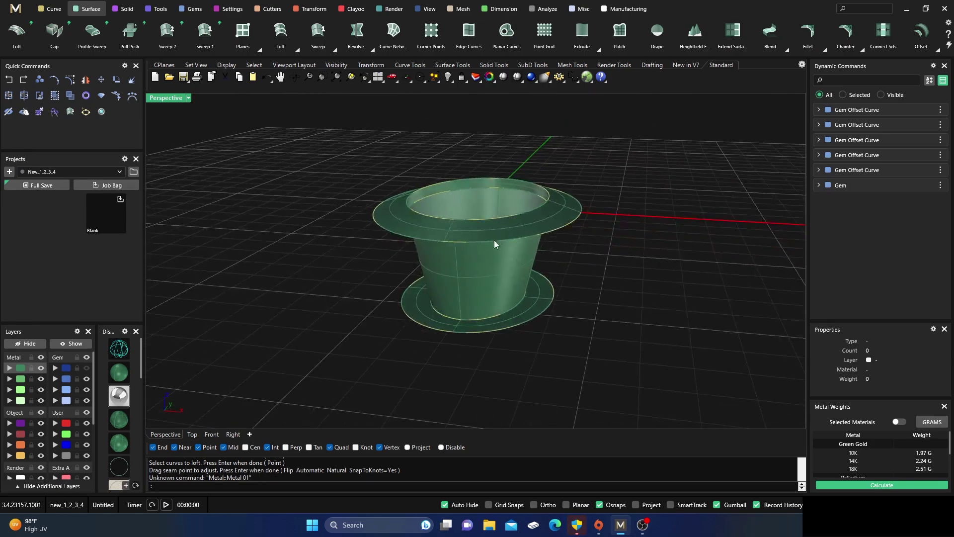
# - Test the loft's history by setting the upper inner gem offset curve's Girdle Spacing to 0, and undo that edit
pyautogui.scroll(3, 531, 213)
pyautogui.click(559, 189)
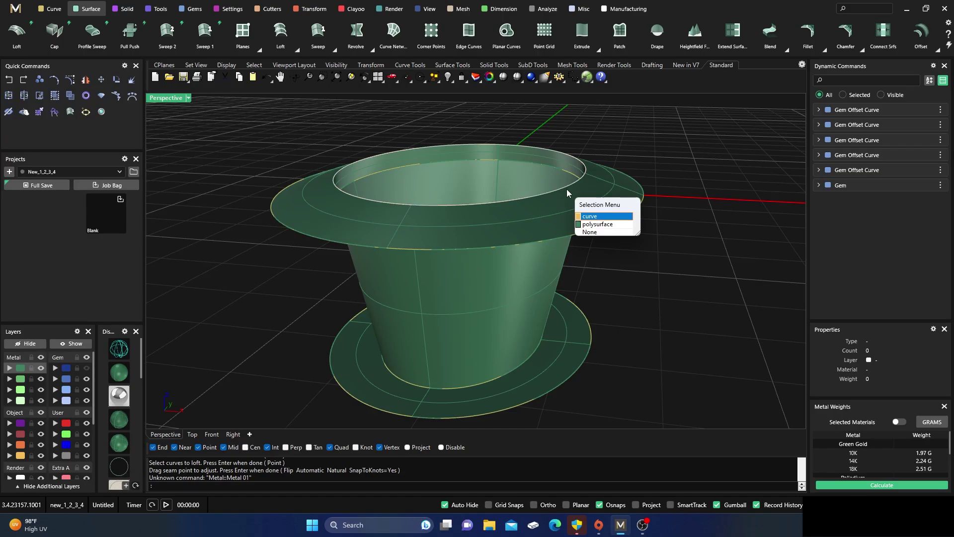
pyautogui.click(589, 220)
pyautogui.click(921, 170)
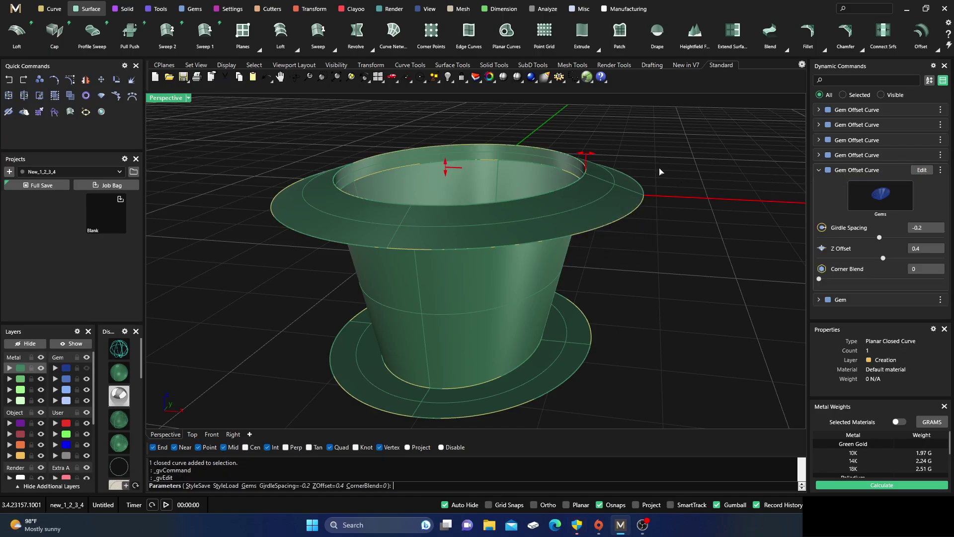
pyautogui.moveTo(593, 156); pyautogui.dragTo(597, 154)
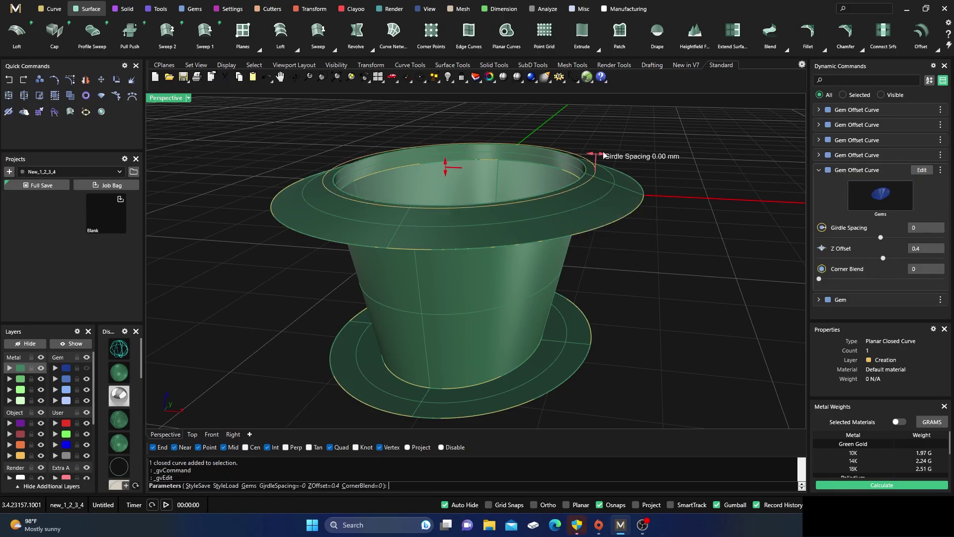
pyautogui.press('Return')
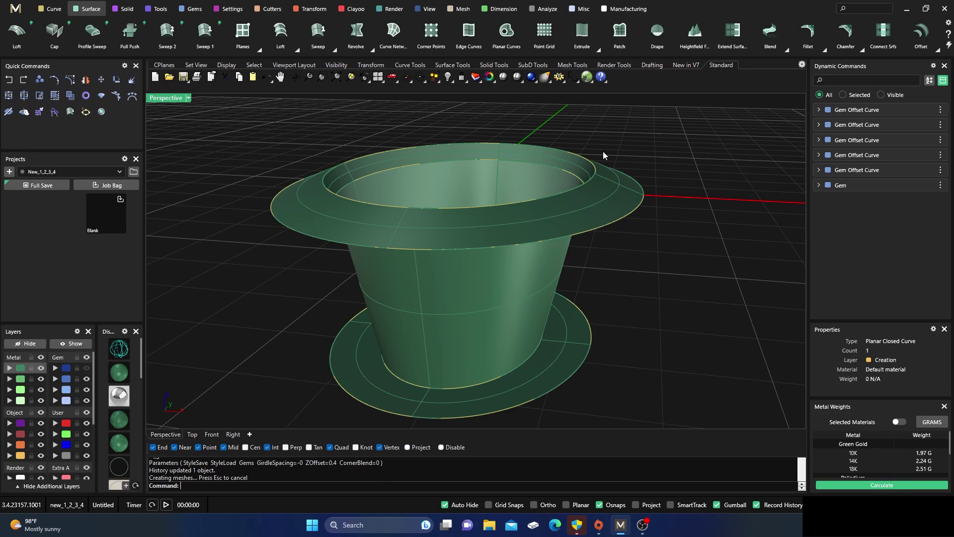
pyautogui.click(23, 81)
pyautogui.click(8, 80)
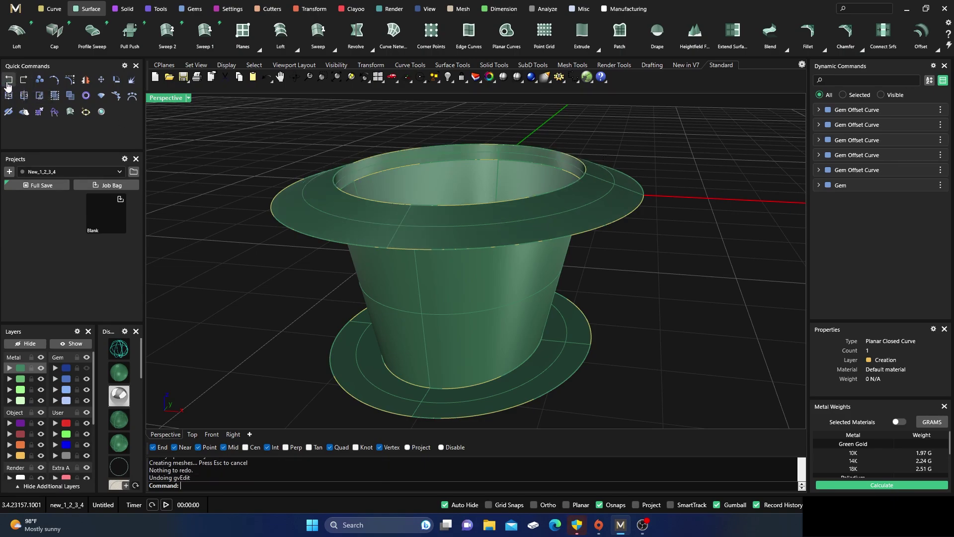
# - Show the first gem layer again and check the gem's fit in the lofted bezel from the side and above
pyautogui.scroll(-3, 442, 169)
pyautogui.moveTo(442, 169); pyautogui.dragTo(265, 269, button='right')
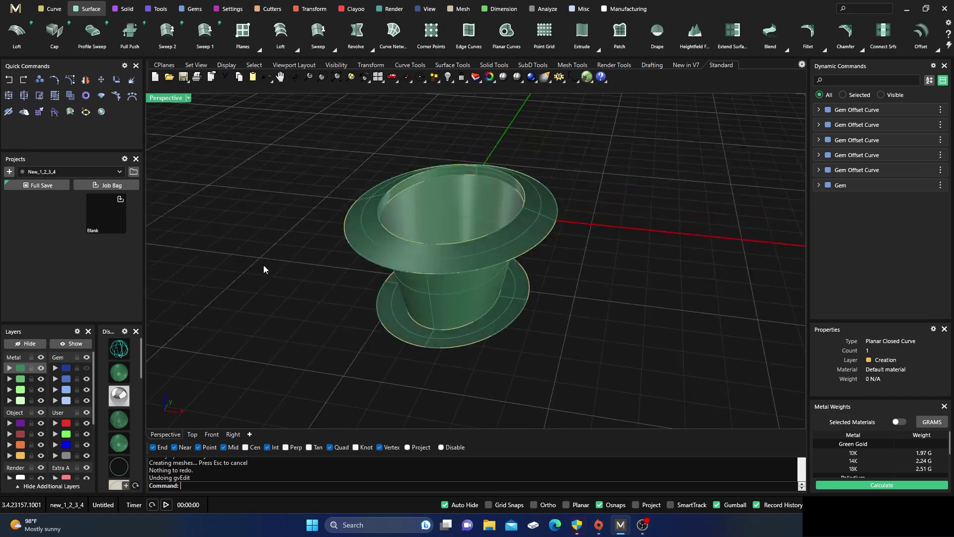
pyautogui.click(86, 368)
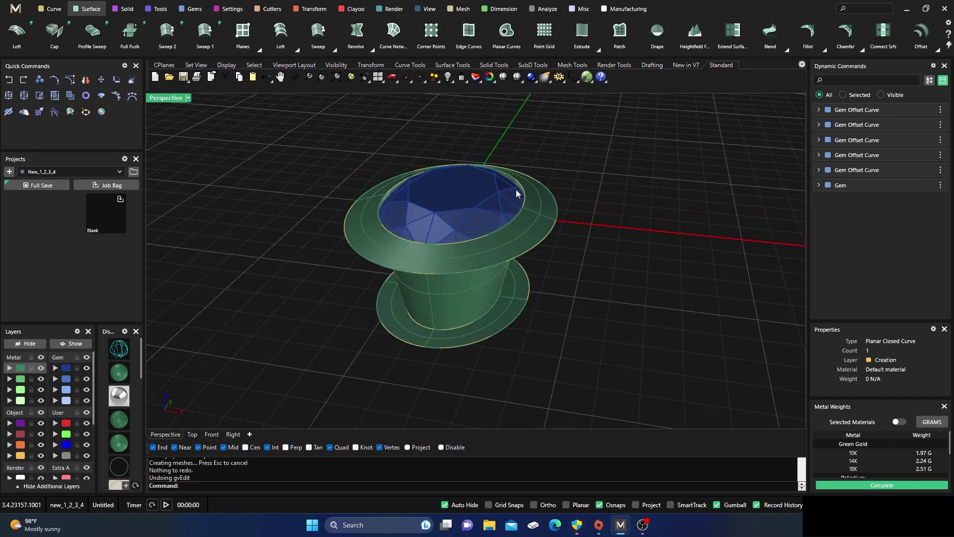
pyautogui.moveTo(517, 194); pyautogui.dragTo(525, 213, button='right')
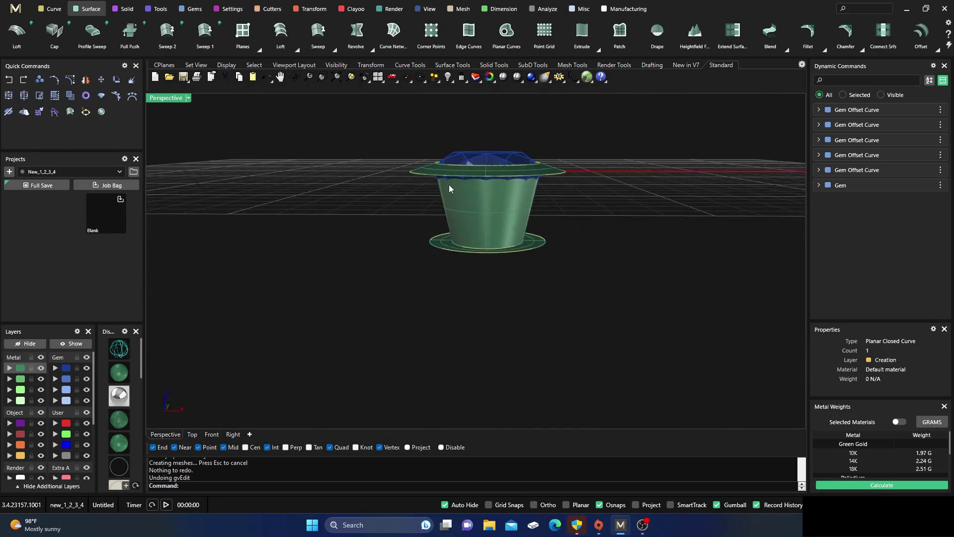
pyautogui.moveTo(472, 252); pyautogui.dragTo(480, 298, button='right')
pyautogui.scroll(3, 479, 298)
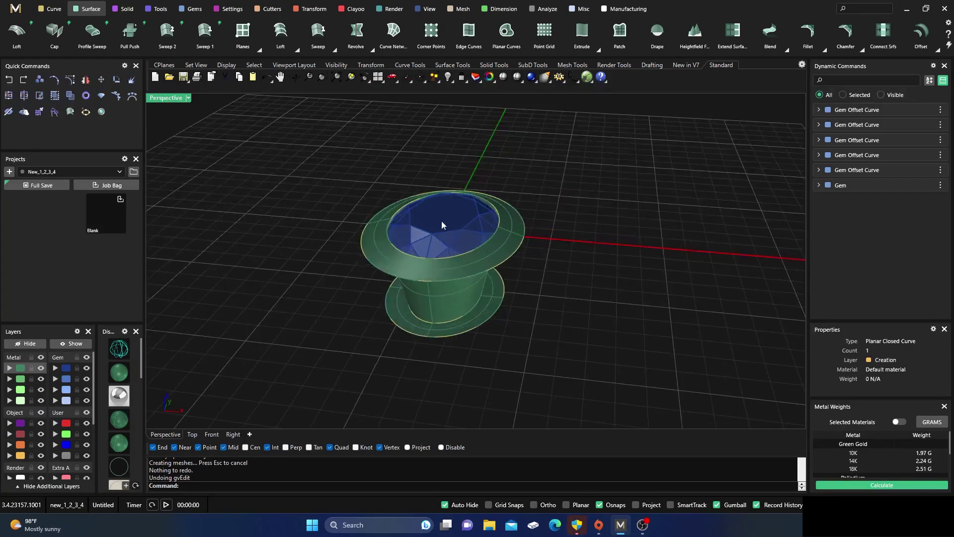
# - Draw a line on the Creation layer from the upper flange's outer edge at the X axis to the lower flange's outer edge
pyautogui.click(49, 9)
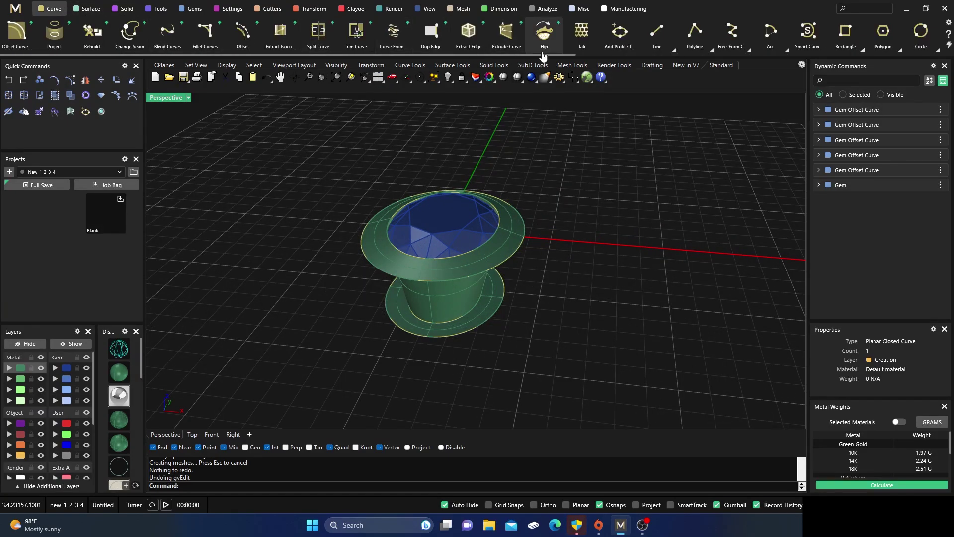
pyautogui.click(657, 32)
pyautogui.moveTo(571, 348); pyautogui.dragTo(491, 324, button='right')
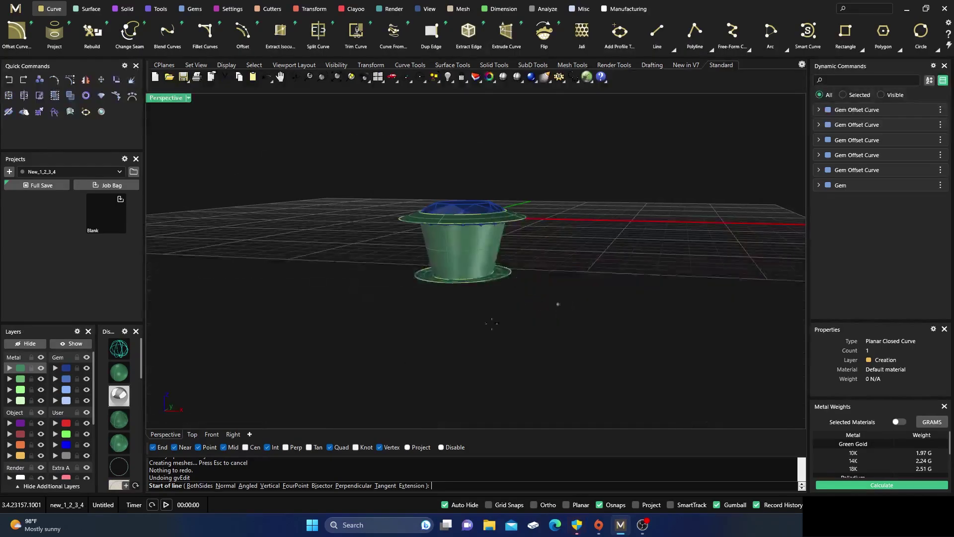
pyautogui.click(21, 457)
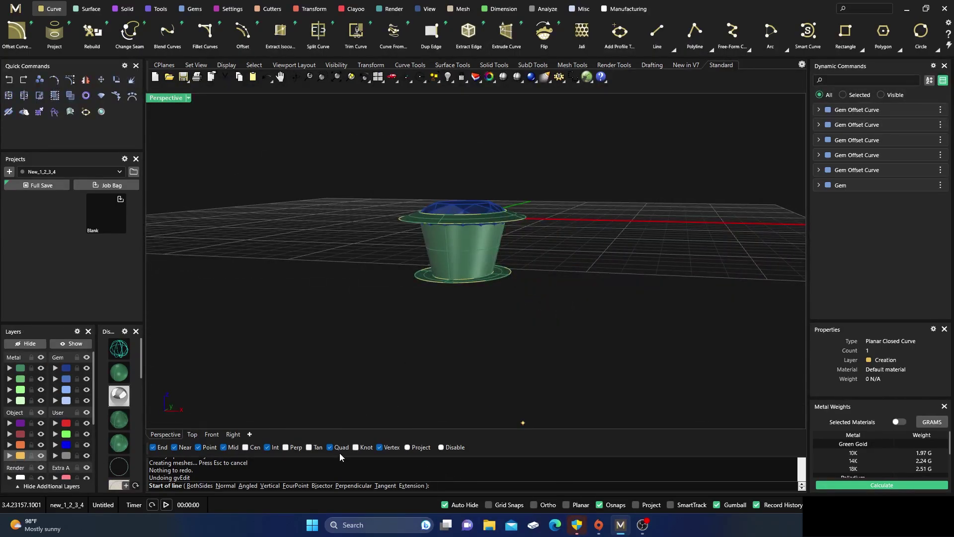
pyautogui.scroll(5, 524, 247)
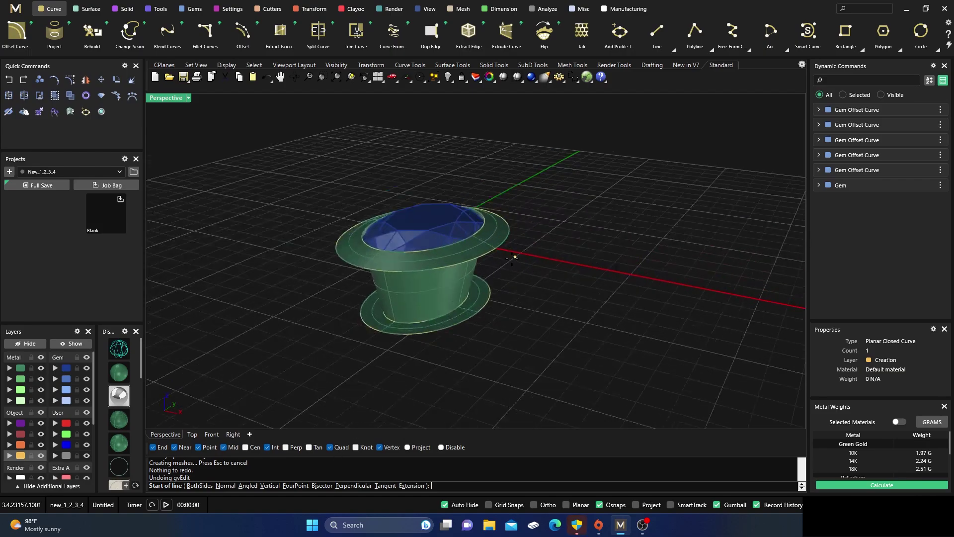
pyautogui.click(490, 245)
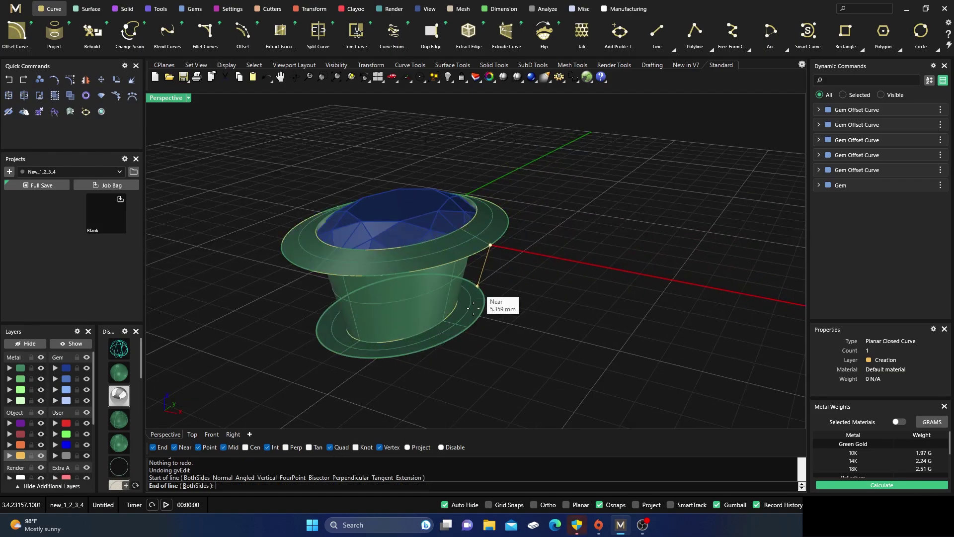
pyautogui.click(468, 333)
# - Divide the slanted side line into 4 segments with points, marking its ends too
pyautogui.moveTo(478, 328); pyautogui.dragTo(541, 219, button='right')
pyautogui.click(535, 237)
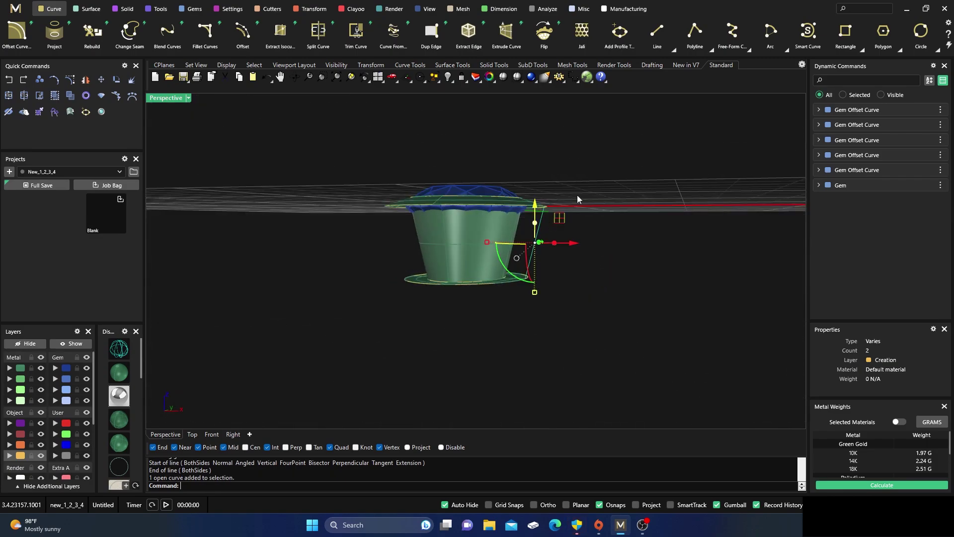
pyautogui.scroll(-1, 770, 31)
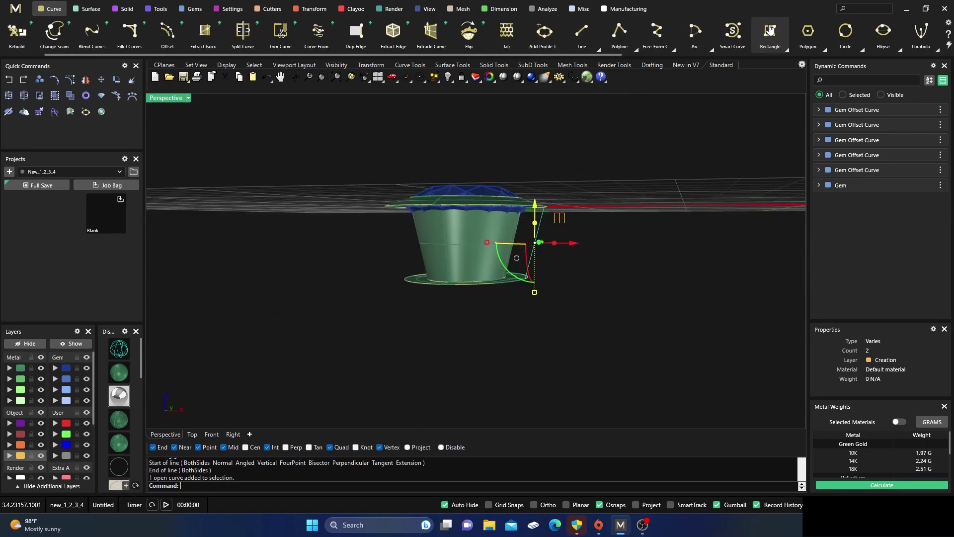
pyautogui.scroll(-3, 770, 31)
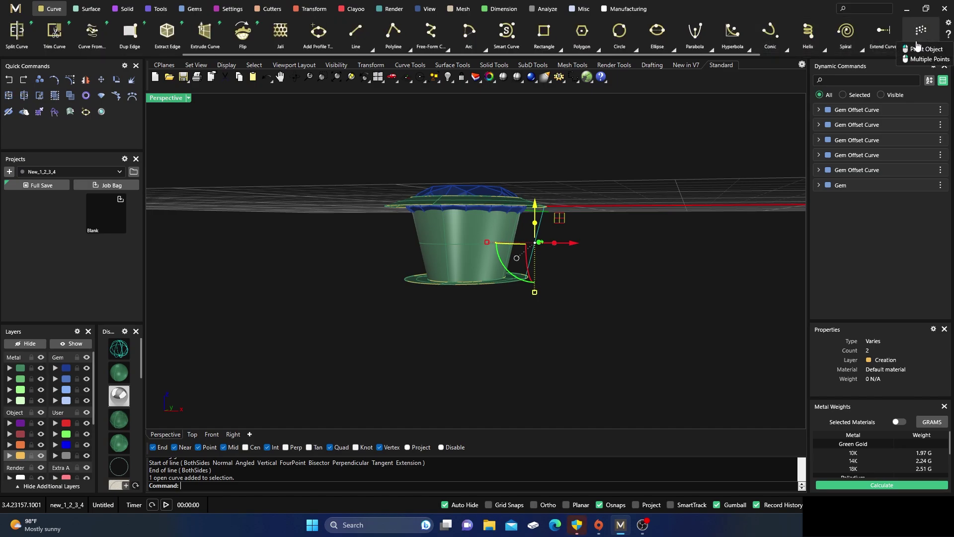
pyautogui.scroll(-3, 870, 32)
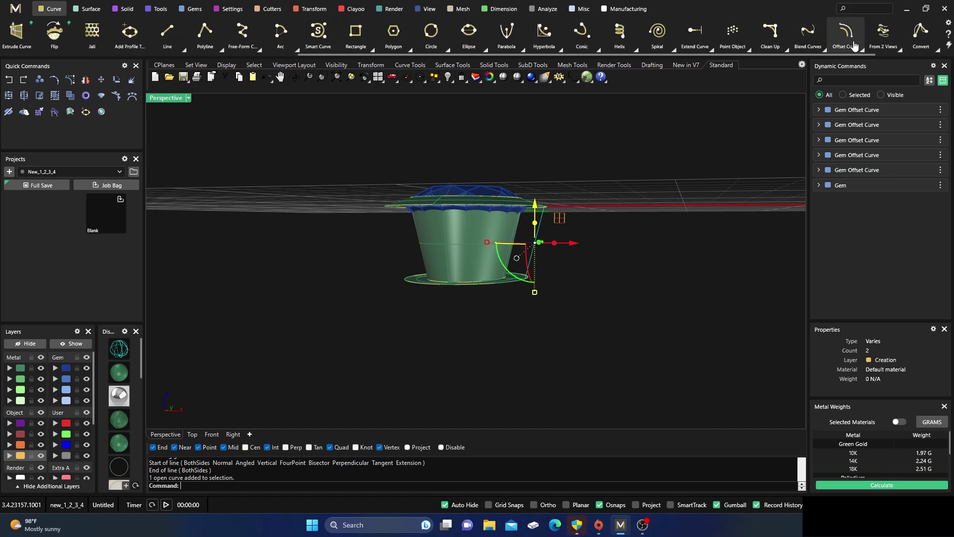
pyautogui.click(749, 51)
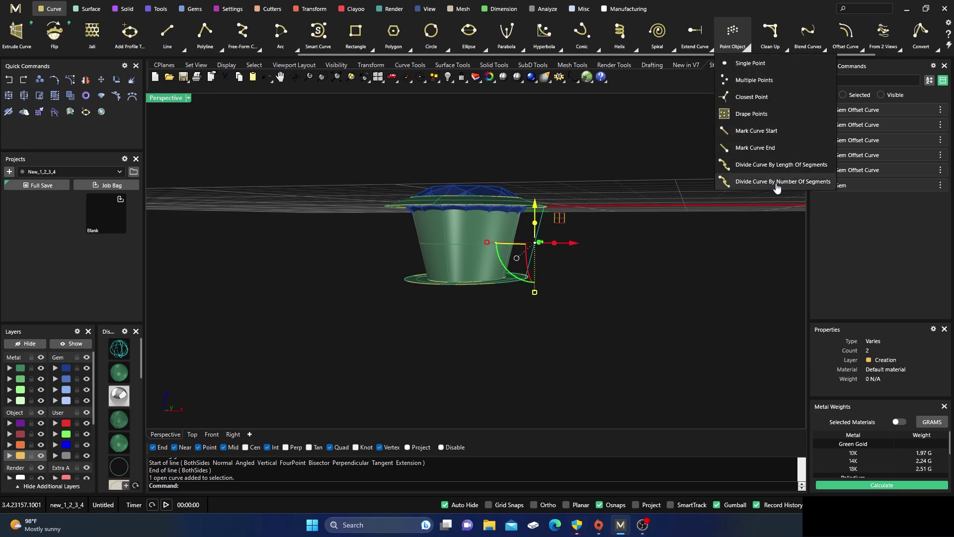
pyautogui.click(805, 182)
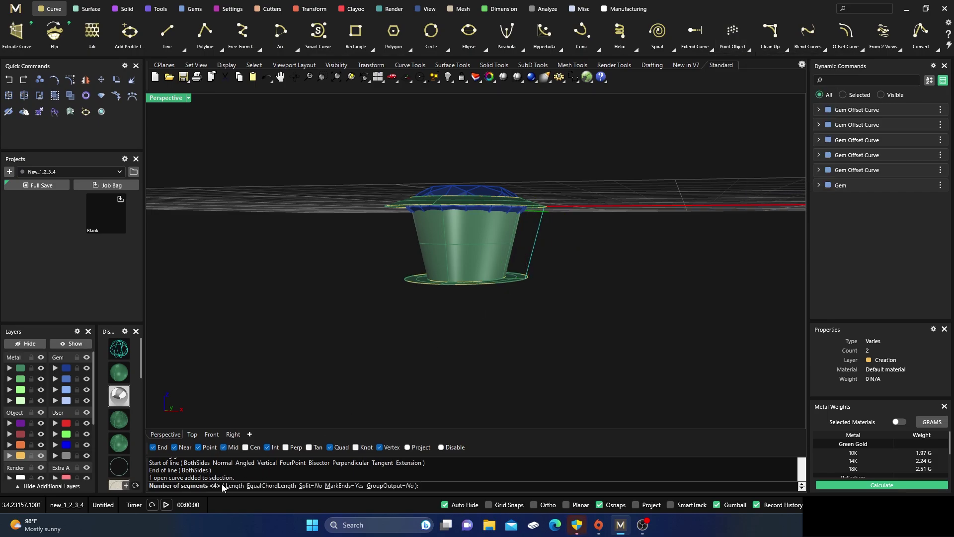
pyautogui.press('Return')
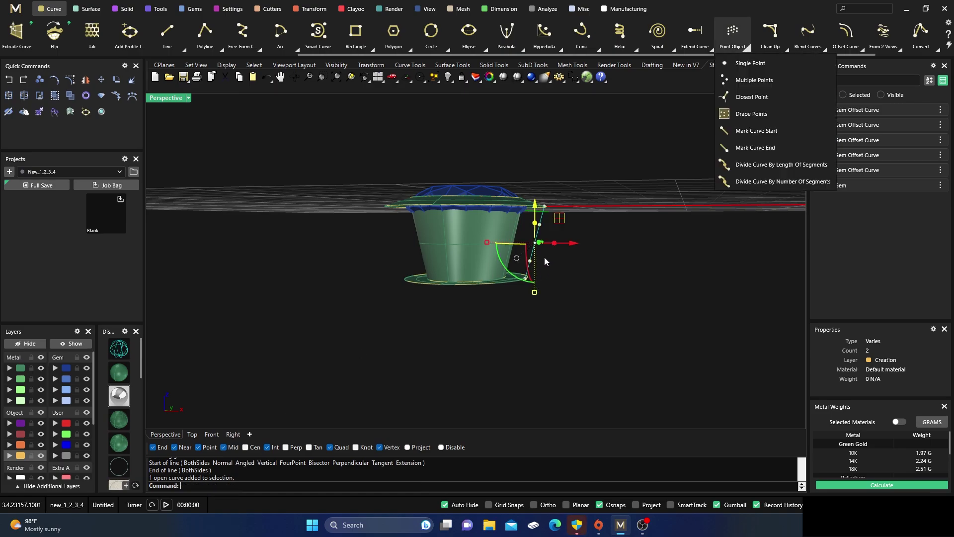
pyautogui.press('Escape')
pyautogui.scroll(4, 561, 238)
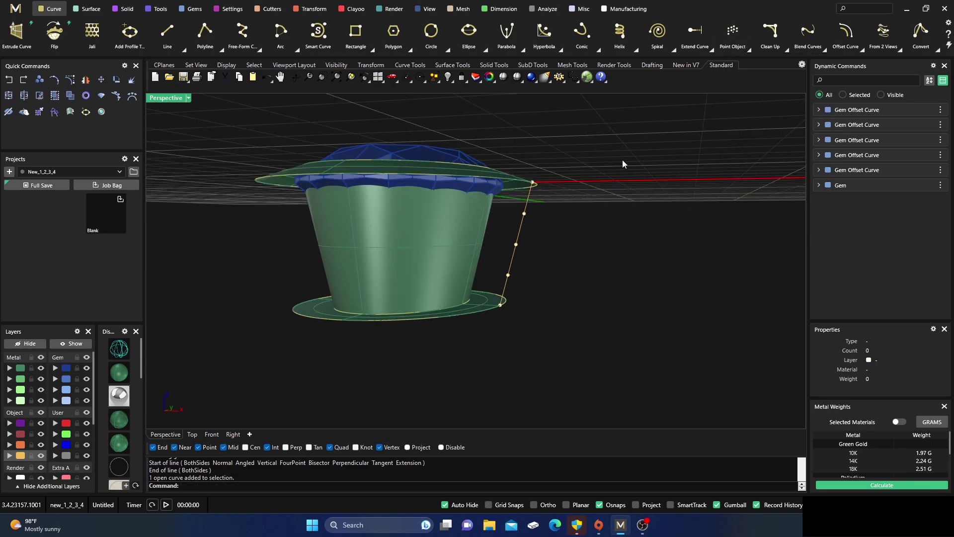
# - In the Front view, draw two circles centred on the line's first and third division points, touching at its midpoint
pyautogui.doubleClick(173, 101)
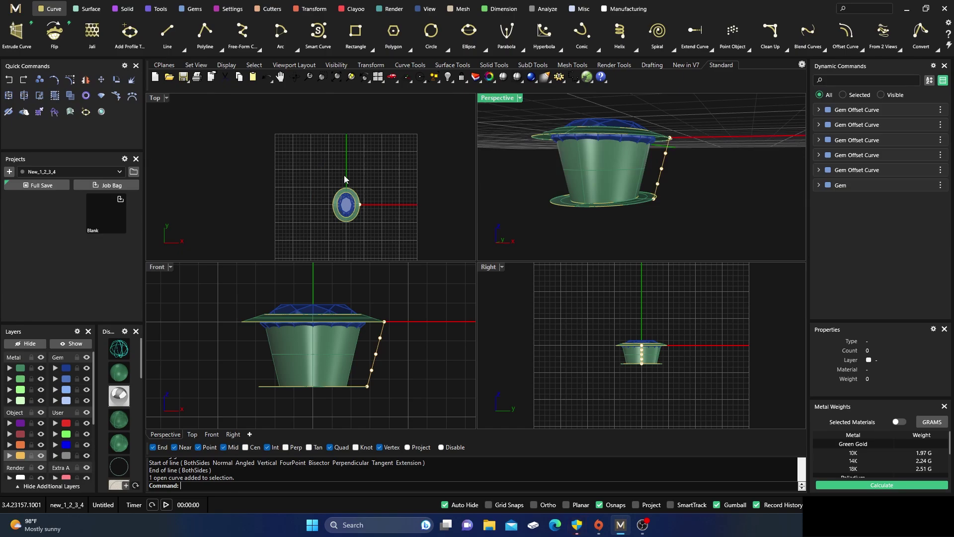
pyautogui.click(431, 33)
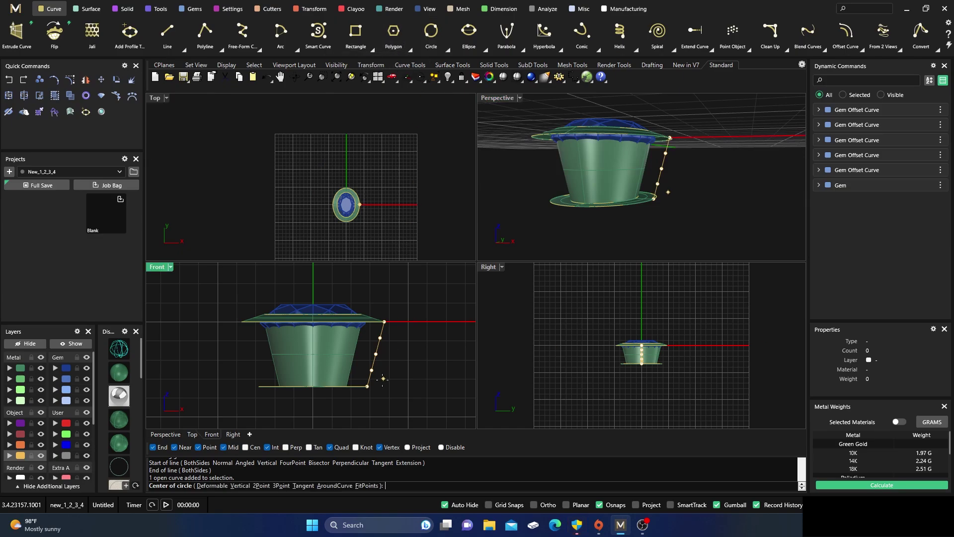
pyautogui.scroll(5, 384, 379)
pyautogui.scroll(-3, 398, 373)
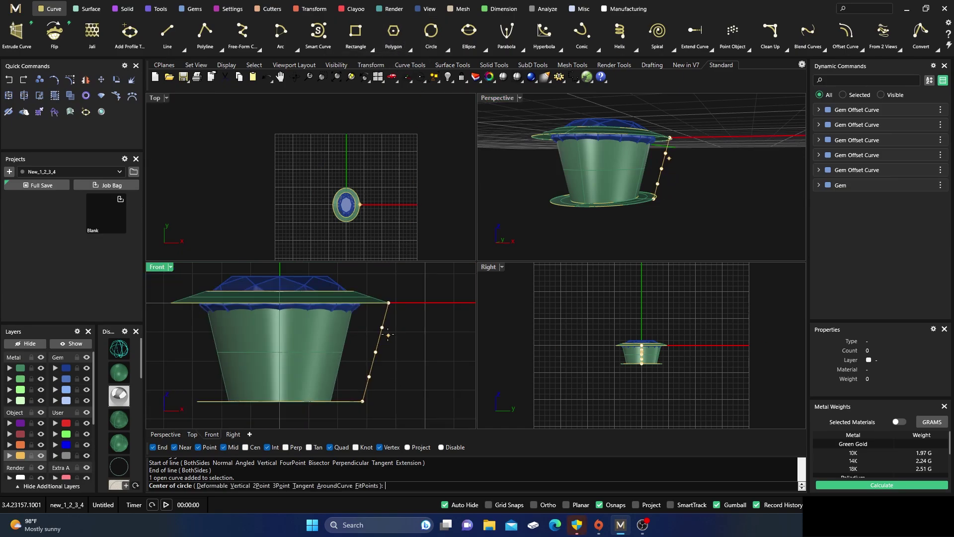
pyautogui.click(381, 327)
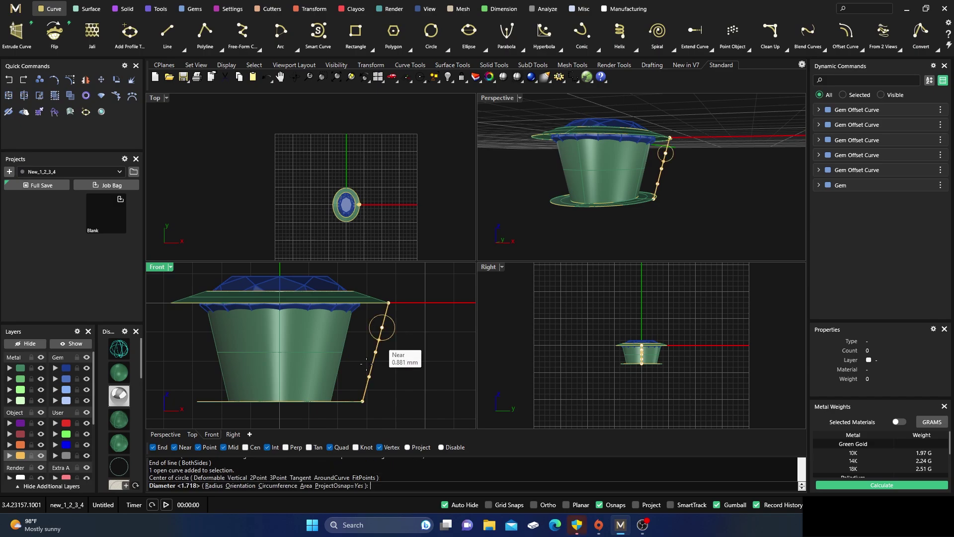
pyautogui.click(388, 304)
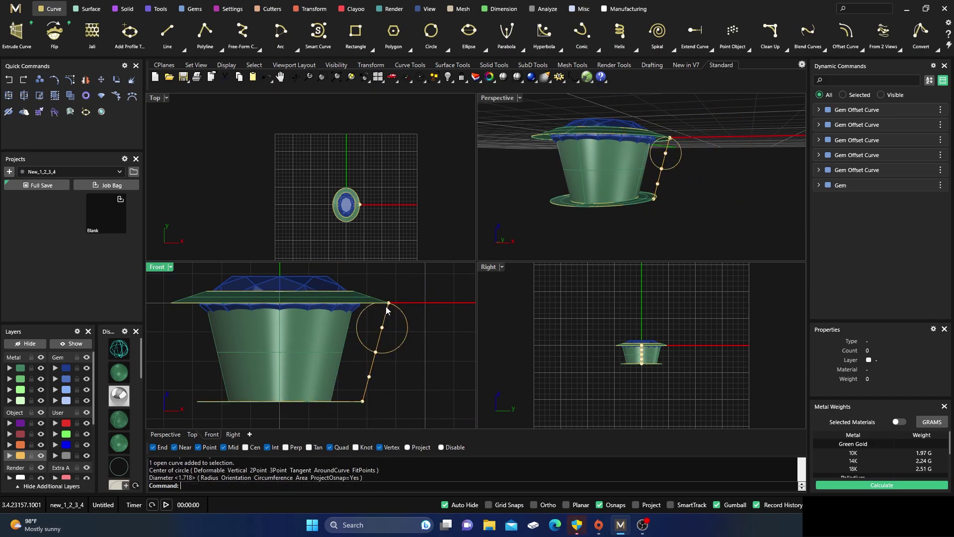
pyautogui.press('Return')
pyautogui.click(368, 377)
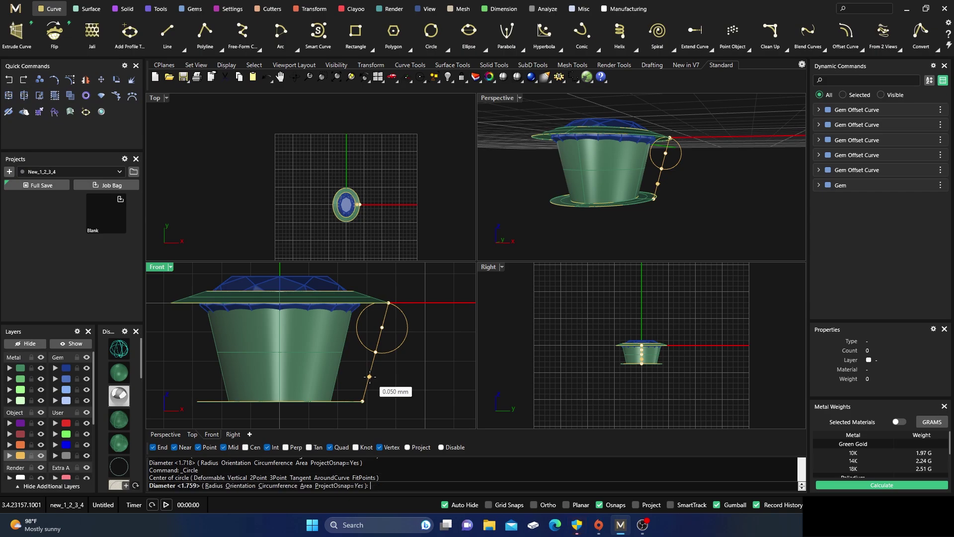
pyautogui.click(374, 353)
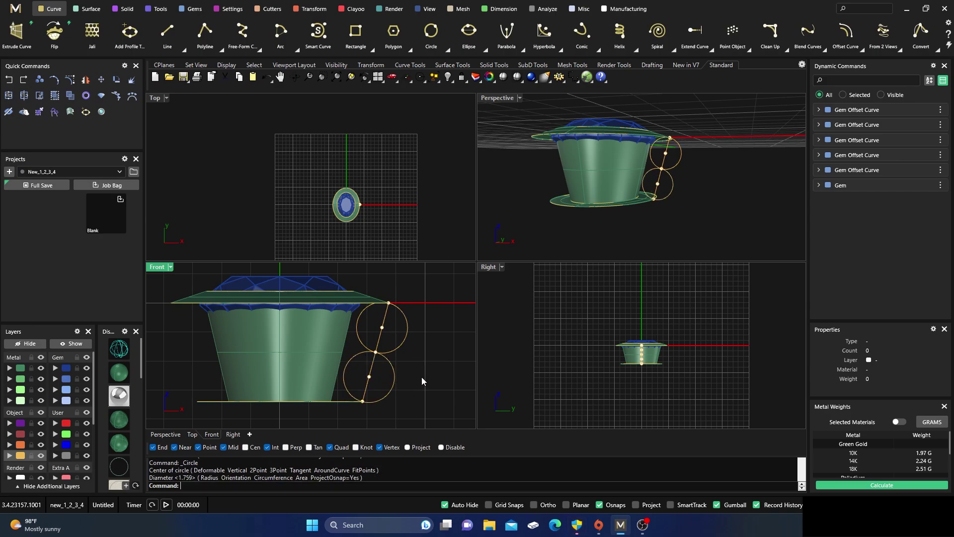
# - Trim away the circles' inner halves and the line pieces, leaving two stacked outward arcs, and accept the history break
pyautogui.moveTo(421, 381); pyautogui.dragTo(365, 326)
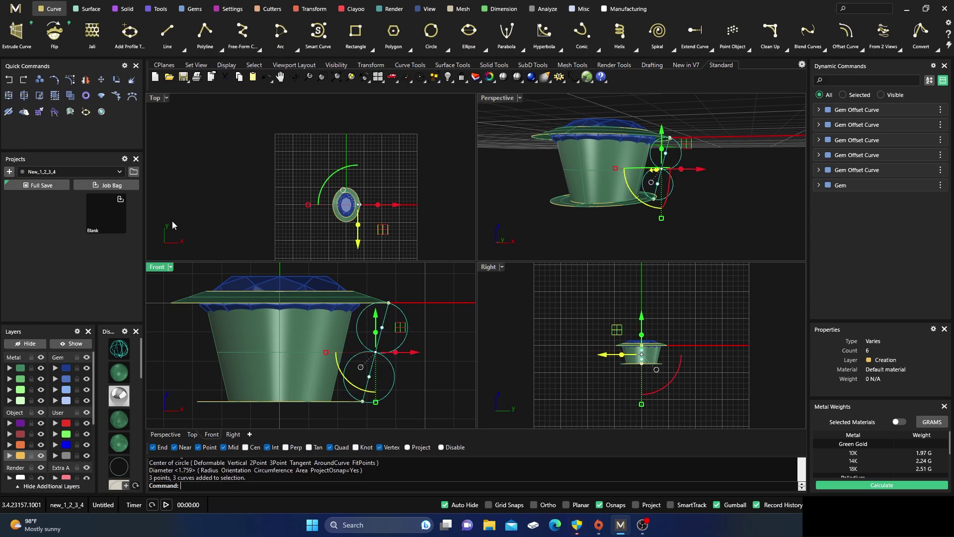
pyautogui.click(39, 96)
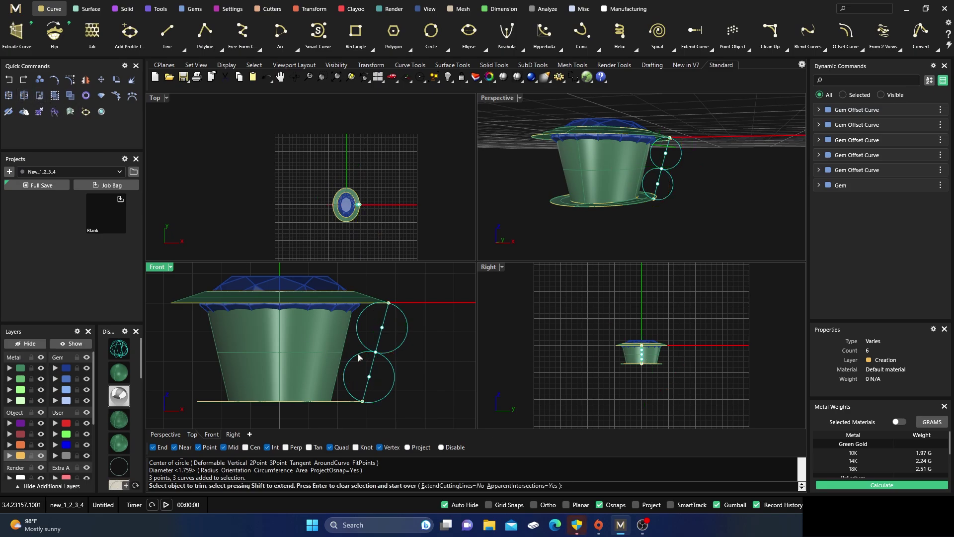
pyautogui.scroll(2, 361, 356)
pyautogui.click(345, 362)
pyautogui.click(376, 364)
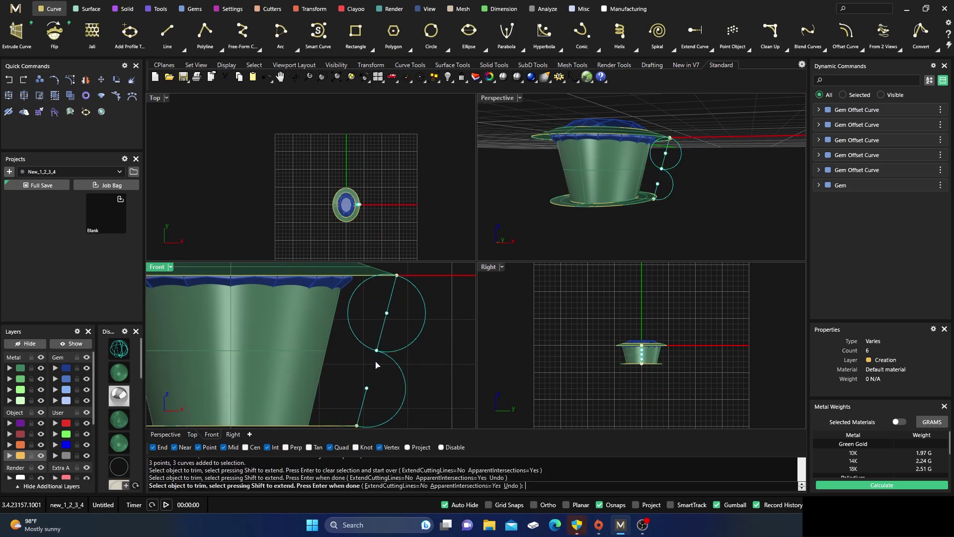
pyautogui.click(363, 413)
pyautogui.click(365, 348)
pyautogui.click(381, 334)
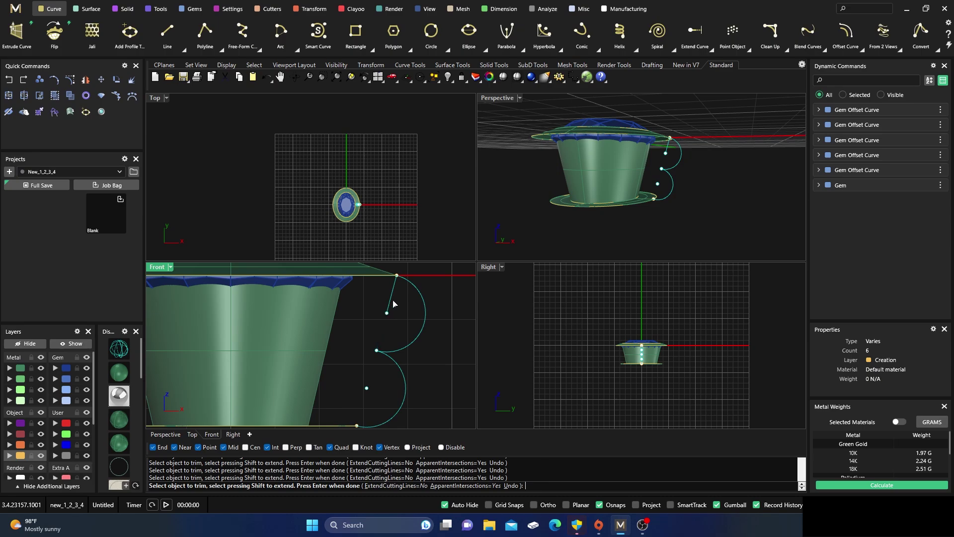
pyautogui.click(390, 300)
pyautogui.scroll(-3, 385, 314)
pyautogui.press('Return')
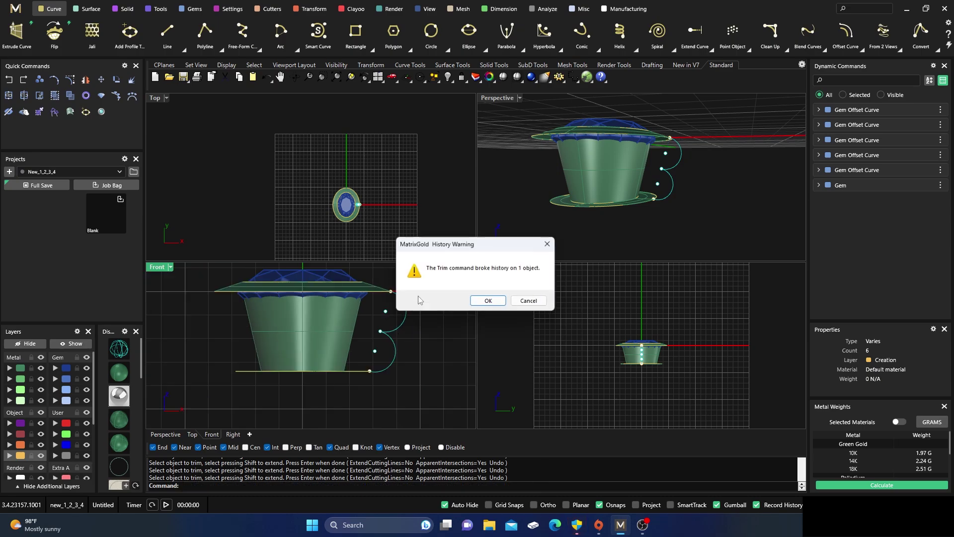
pyautogui.click(487, 301)
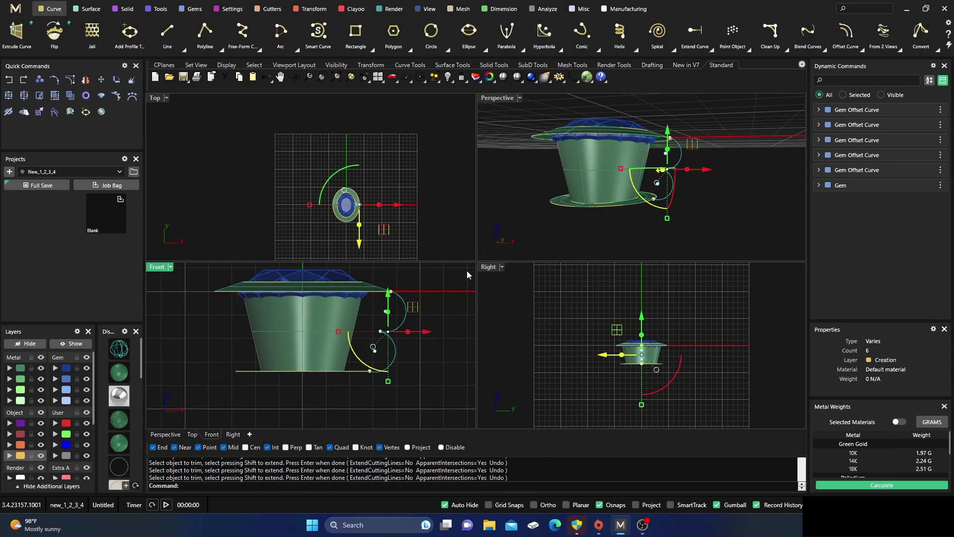
pyautogui.click(524, 227)
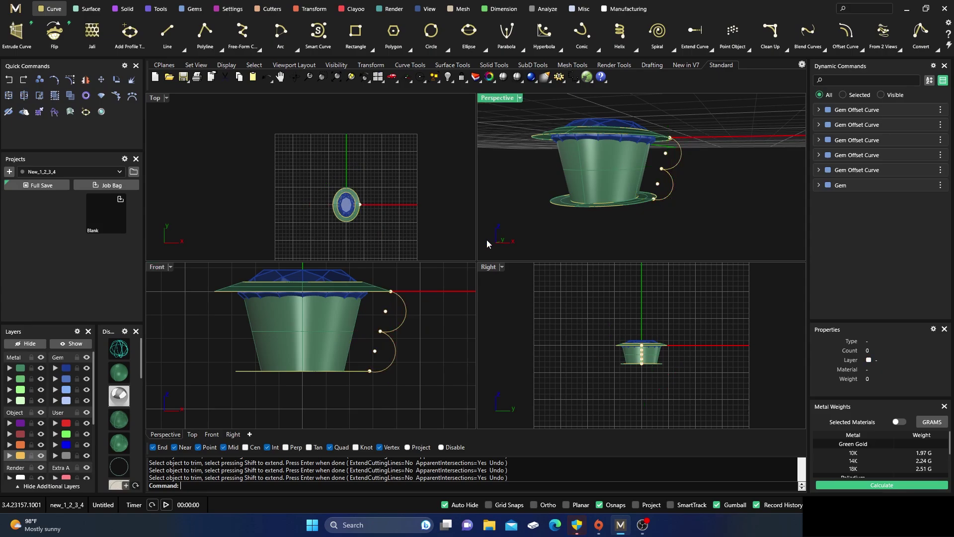
# - Raise the gem offset curve at the upper flange's inner edge to a Z offset of 0.8
pyautogui.doubleClick(507, 99)
pyautogui.moveTo(518, 111); pyautogui.dragTo(544, 191, button='right')
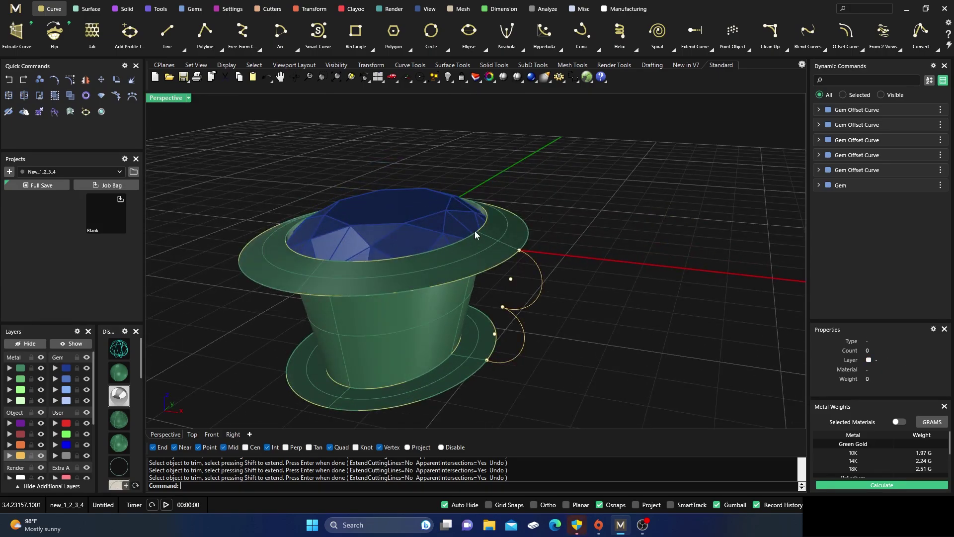
pyautogui.click(475, 231)
pyautogui.click(506, 258)
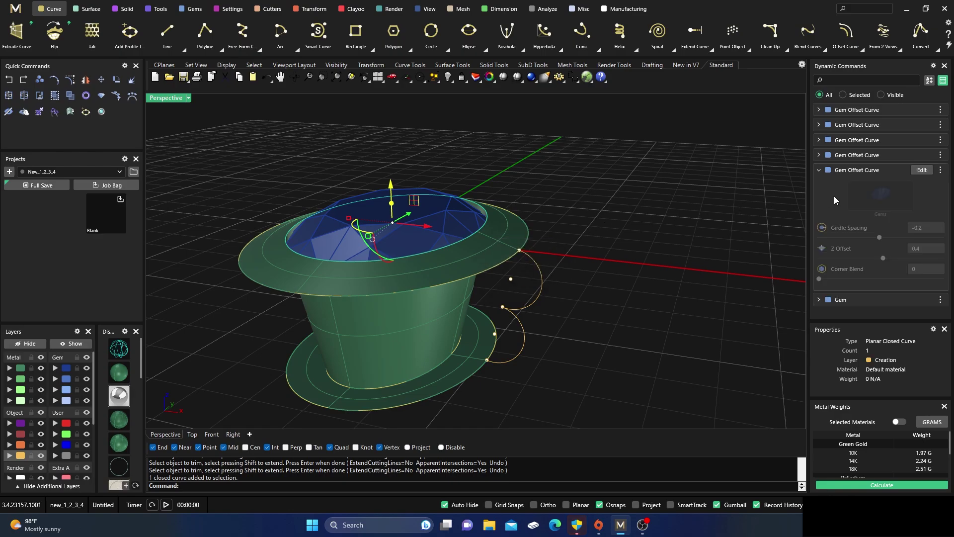
pyautogui.click(922, 170)
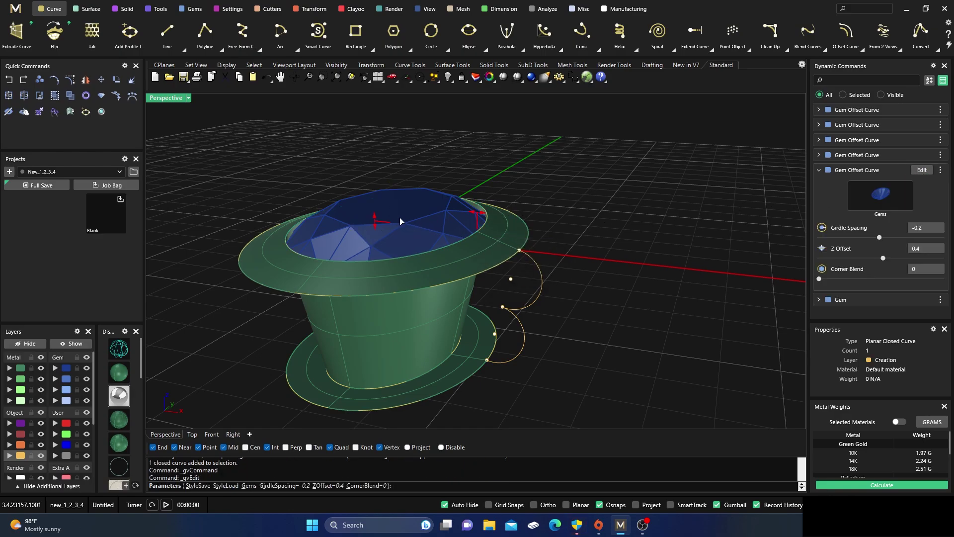
pyautogui.moveTo(374, 221); pyautogui.dragTo(374, 209)
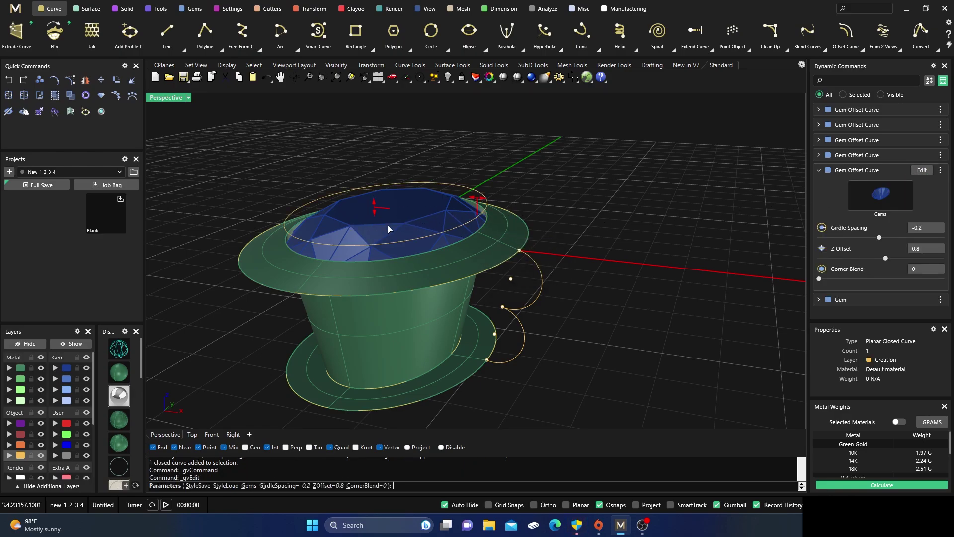
pyautogui.rightClick(388, 229)
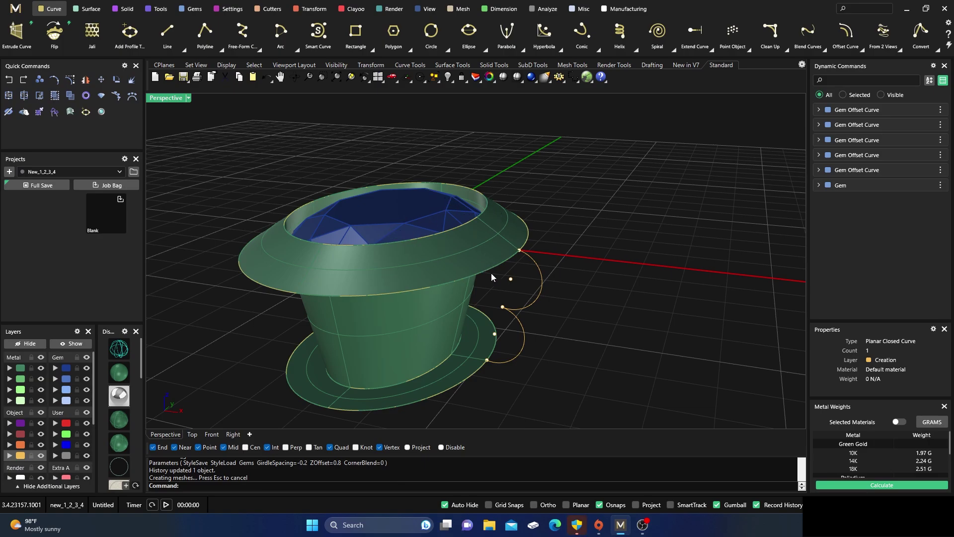
# - Fillet the inner corner where the two stacked arcs meet with radius 0.5, trimming and joining them into one profile
pyautogui.moveTo(491, 273); pyautogui.dragTo(539, 241, button='right')
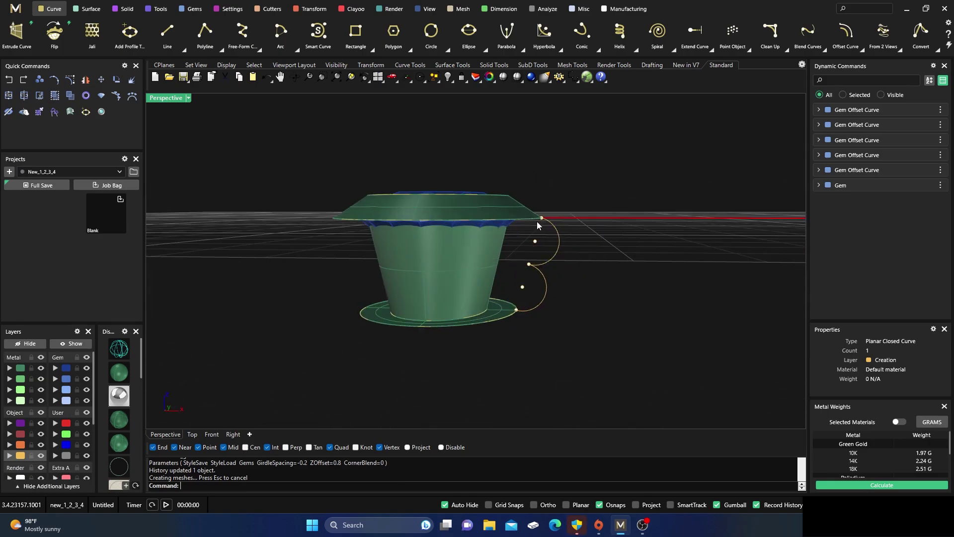
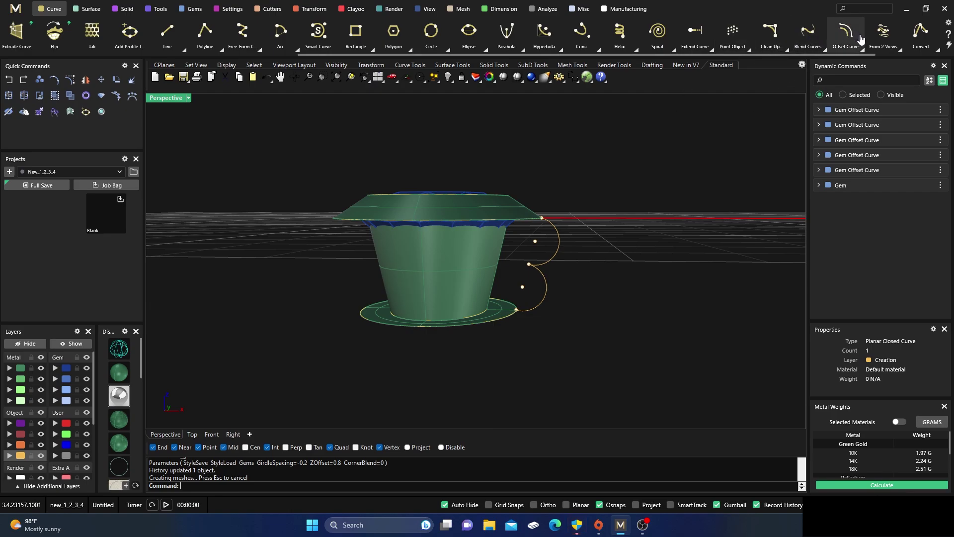
pyautogui.click(785, 47)
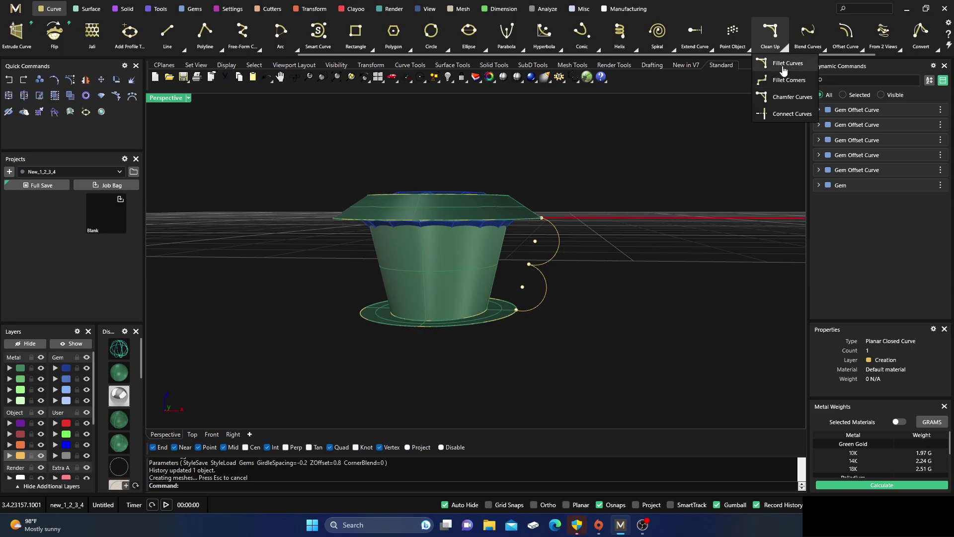
pyautogui.click(784, 66)
pyautogui.scroll(5, 547, 257)
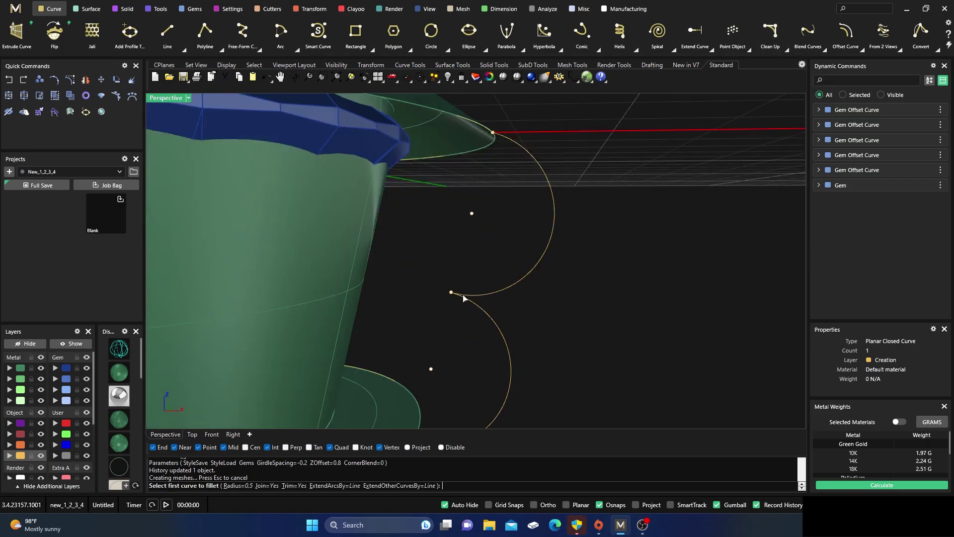
pyautogui.click(479, 298)
pyautogui.click(477, 308)
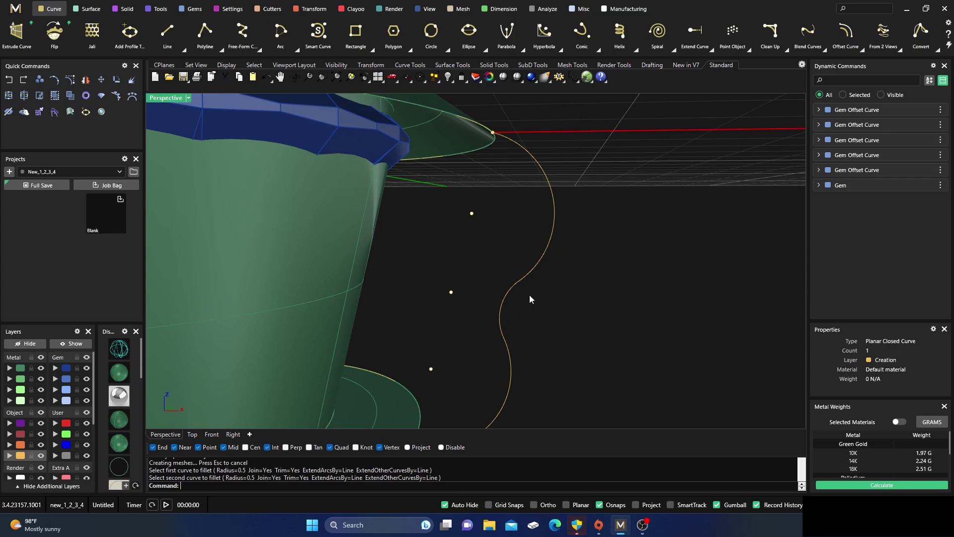
pyautogui.scroll(-5, 549, 209)
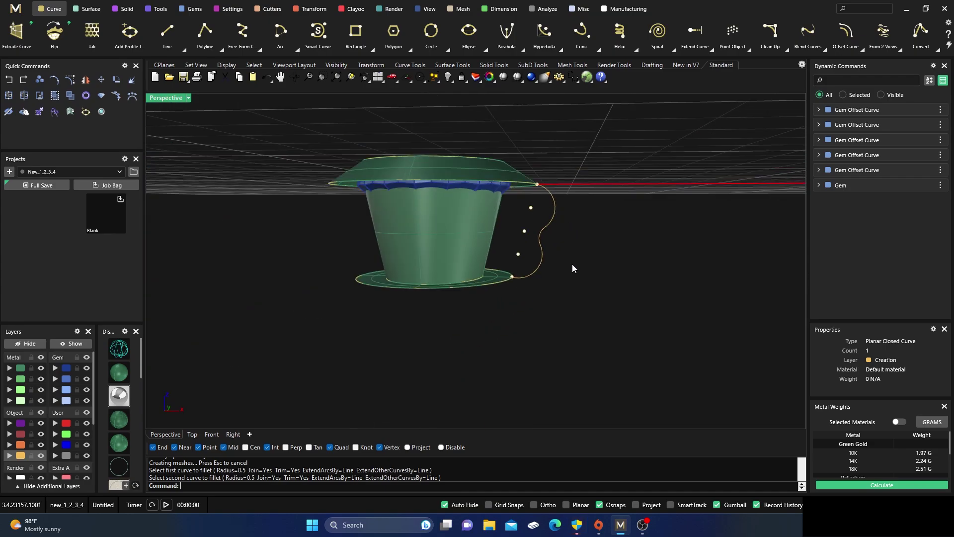
# - Create a Sweep 2 surface using the outer edge curves of both flanges as rails and the filleted scalloped curve as profile
pyautogui.click(91, 10)
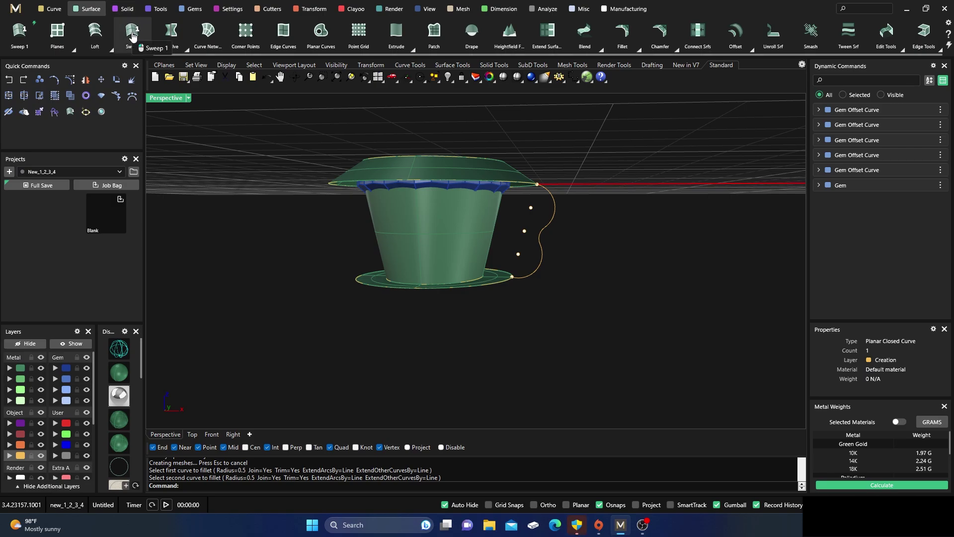
pyautogui.scroll(3, 132, 35)
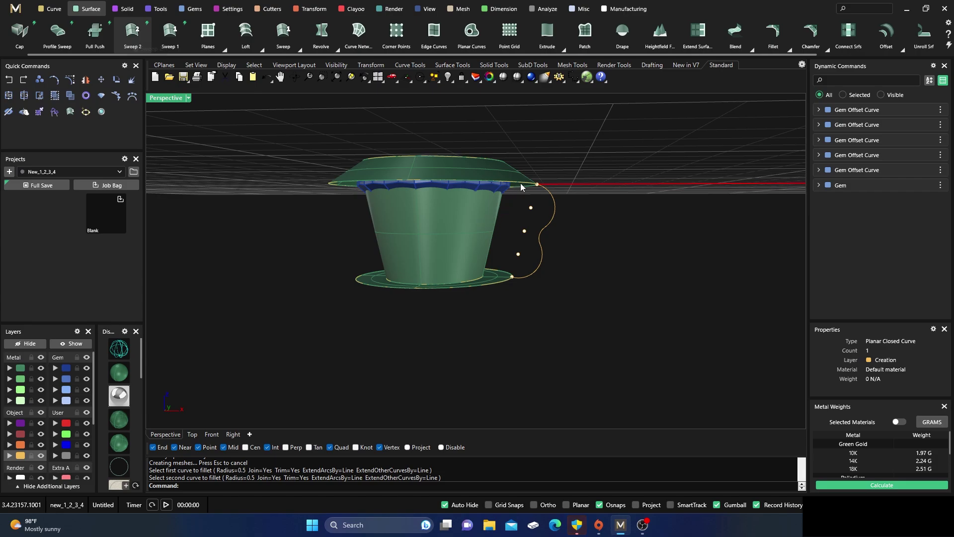
pyautogui.click(505, 284)
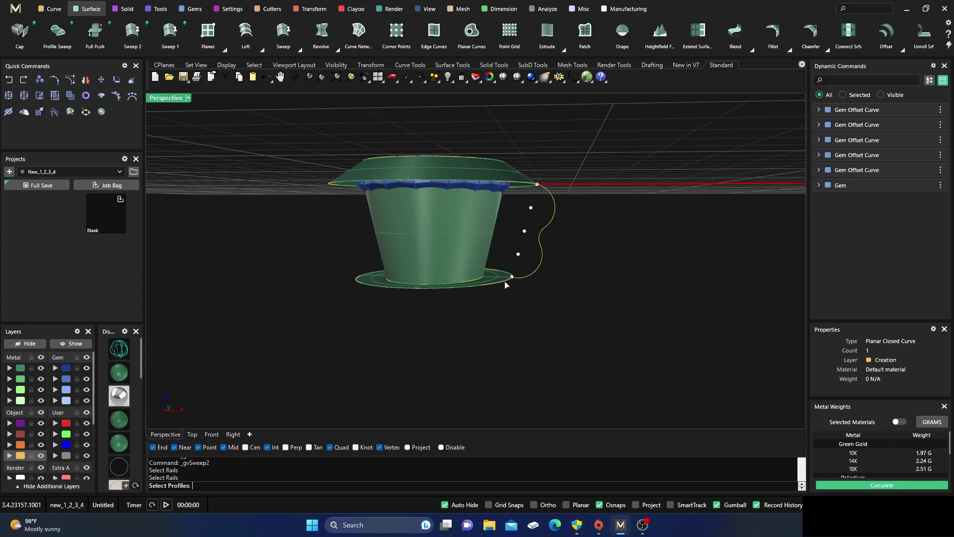
pyautogui.click(540, 270)
pyautogui.press('Return')
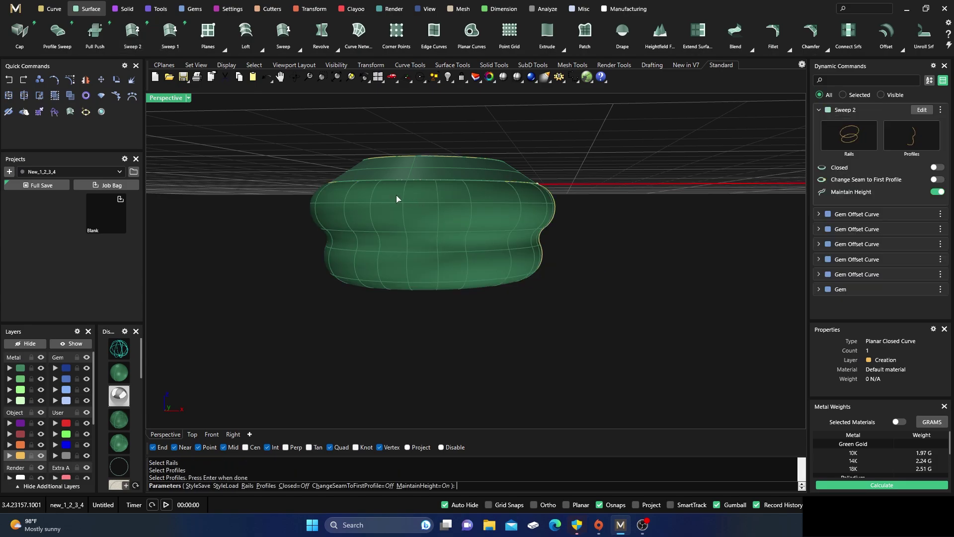
pyautogui.scroll(-5, 540, 215)
pyautogui.moveTo(541, 215); pyautogui.dragTo(461, 286, button='right')
pyautogui.scroll(3, 461, 287)
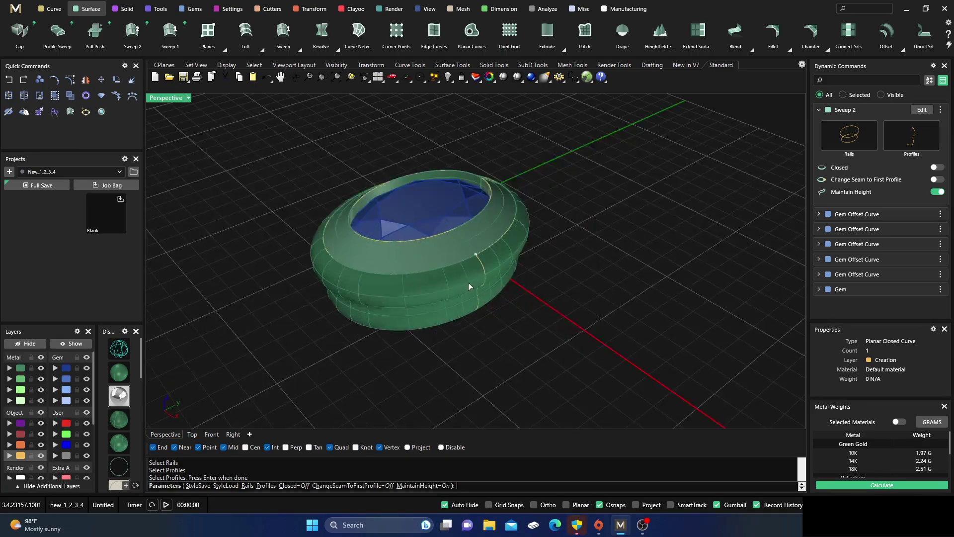
pyautogui.press('Return')
# - Show the scalloped profile's control points and pull the point on its upper bulge slightly outward along the X axis
pyautogui.moveTo(480, 333); pyautogui.dragTo(508, 312, button='right')
pyautogui.click(532, 237)
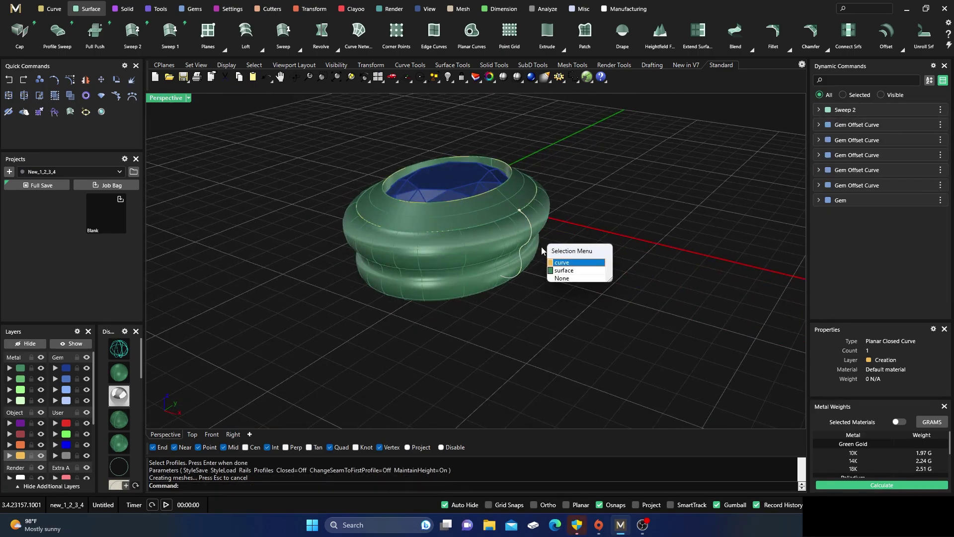
pyautogui.click(559, 261)
pyautogui.click(72, 83)
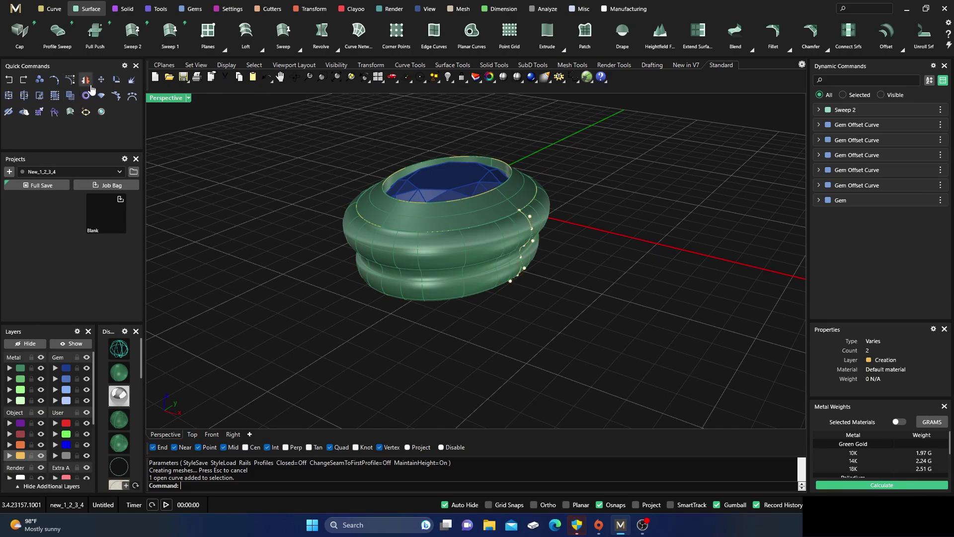
pyautogui.moveTo(234, 228); pyautogui.dragTo(290, 223, button='right')
pyautogui.click(553, 224)
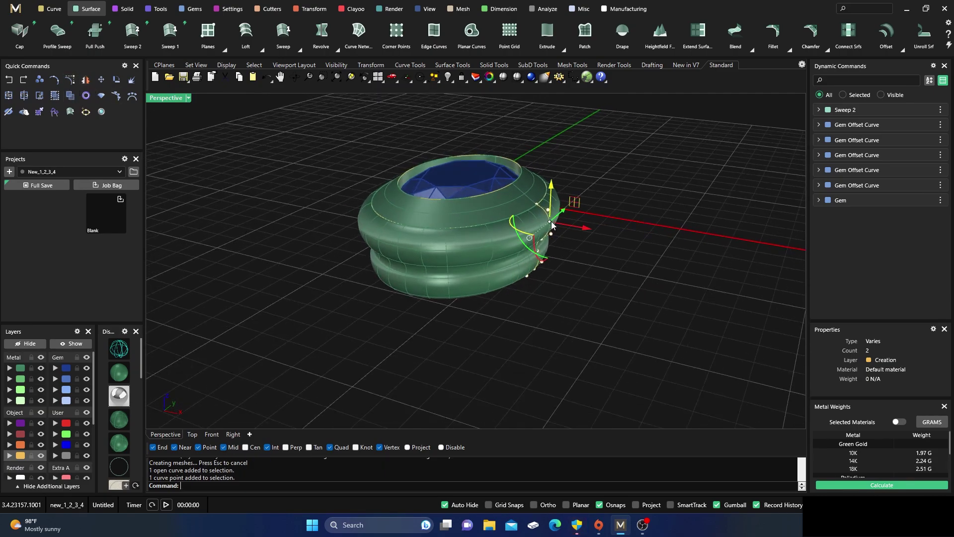
pyautogui.moveTo(584, 231)
pyautogui.mouseDown()
pyautogui.moveTo(610, 234)
pyautogui.moveTo(597, 230)
pyautogui.mouseUp()
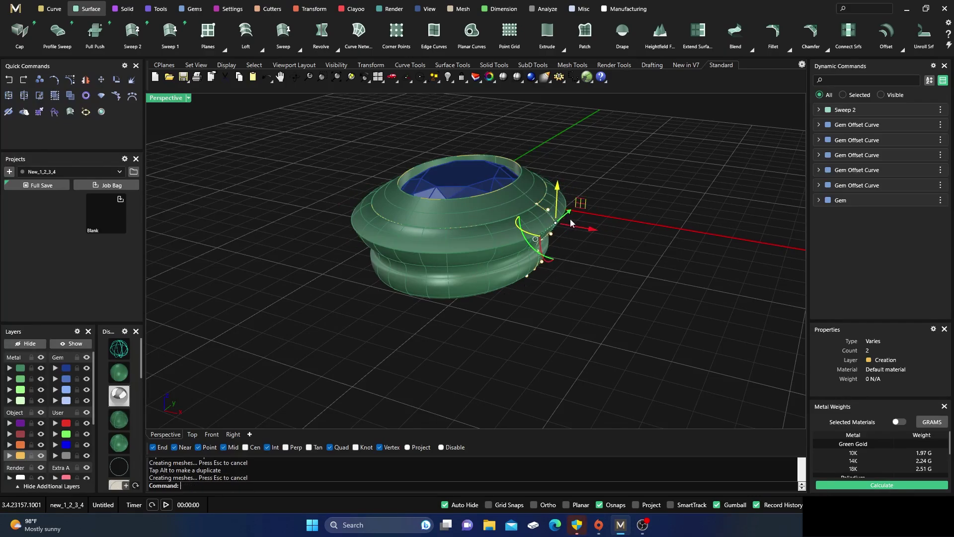
# - Try to show control points on the gem offset curve at the upper flange's outer edge
pyautogui.press('F10')
pyautogui.scroll(3, 531, 212)
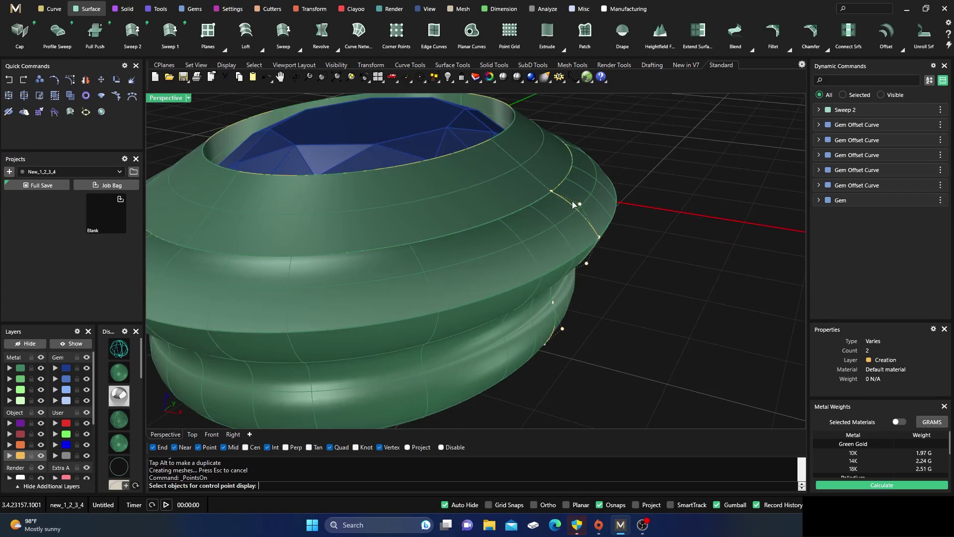
pyautogui.click(573, 173)
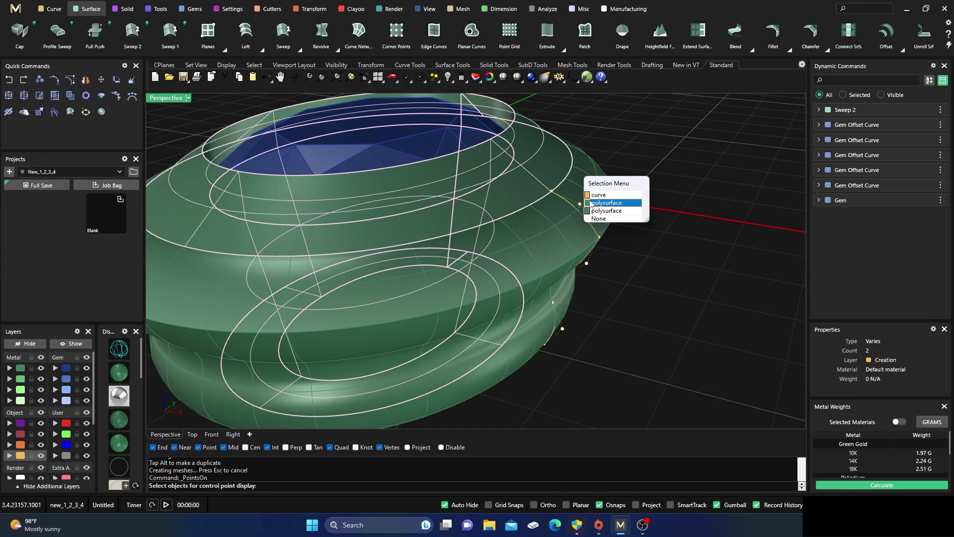
pyautogui.click(591, 203)
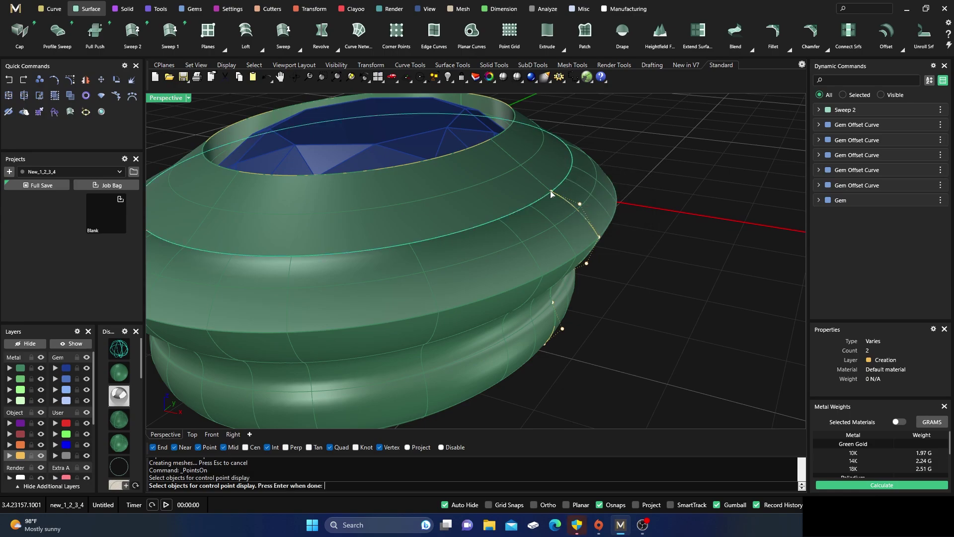
pyautogui.scroll(-2, 657, 284)
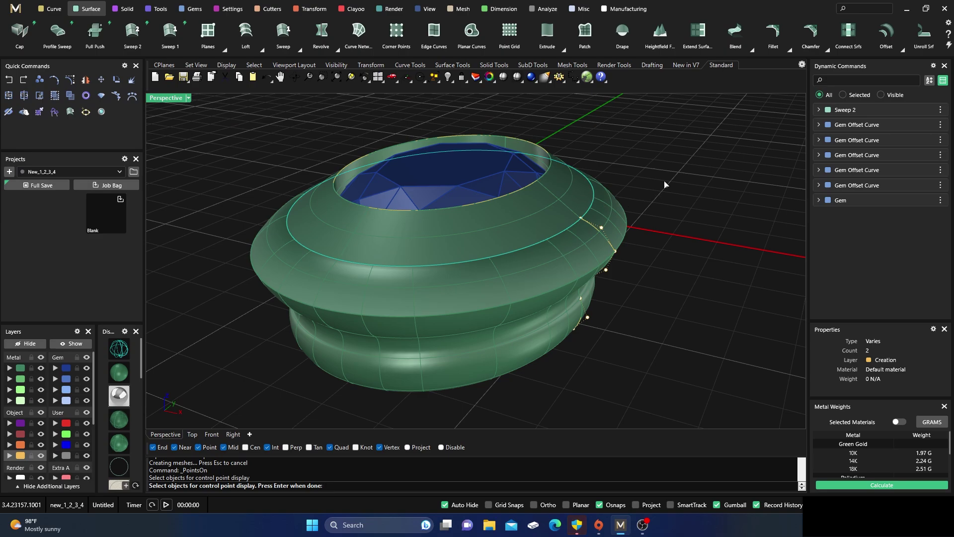
pyautogui.press('Return')
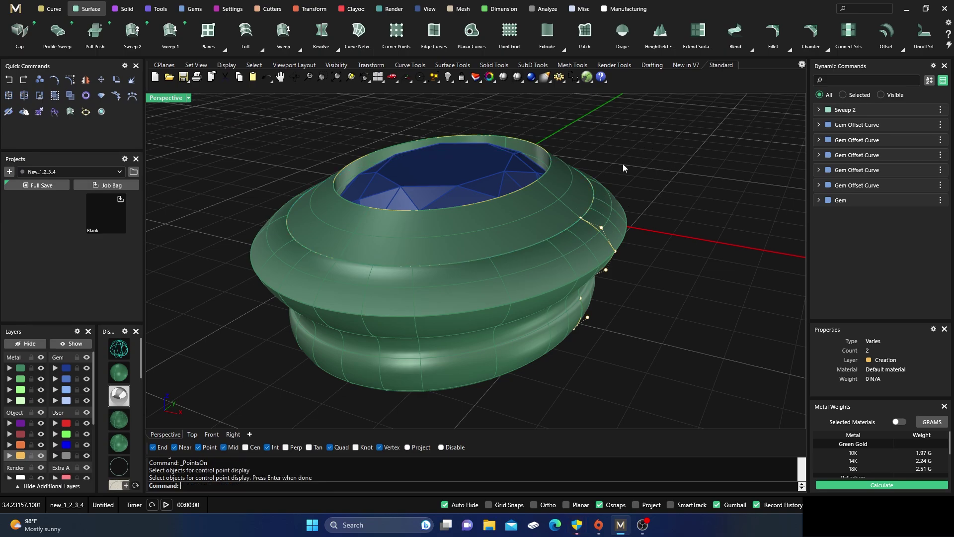
# - Try a girdle spacing of 1.4 on the gem offset curve at the upper flange's outer edge and undo that edit
pyautogui.click(606, 211)
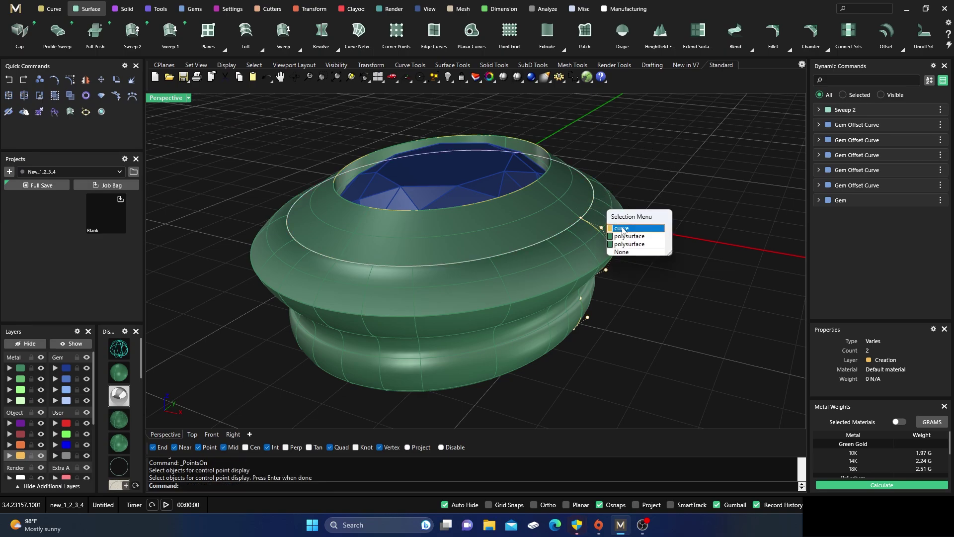
pyautogui.click(620, 227)
pyautogui.click(920, 149)
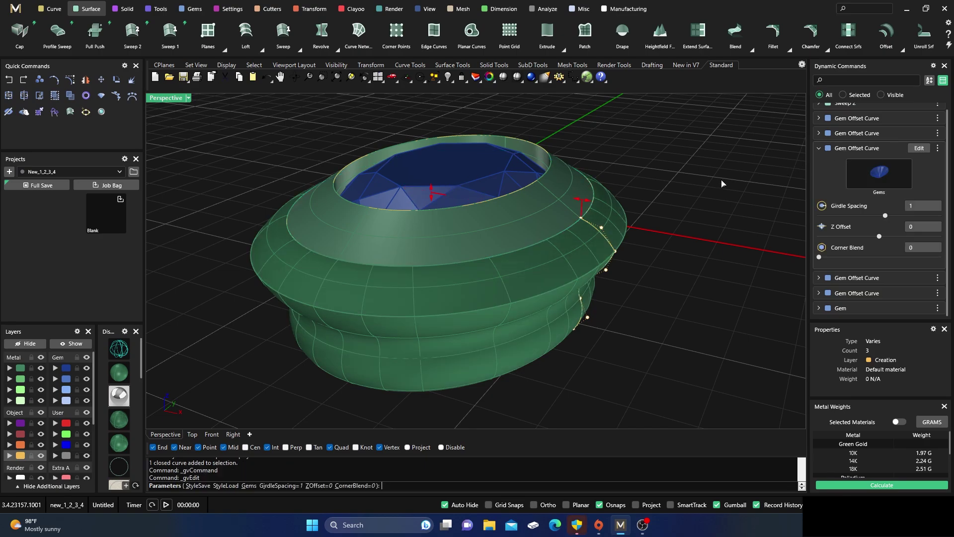
pyautogui.moveTo(592, 209); pyautogui.dragTo(607, 207)
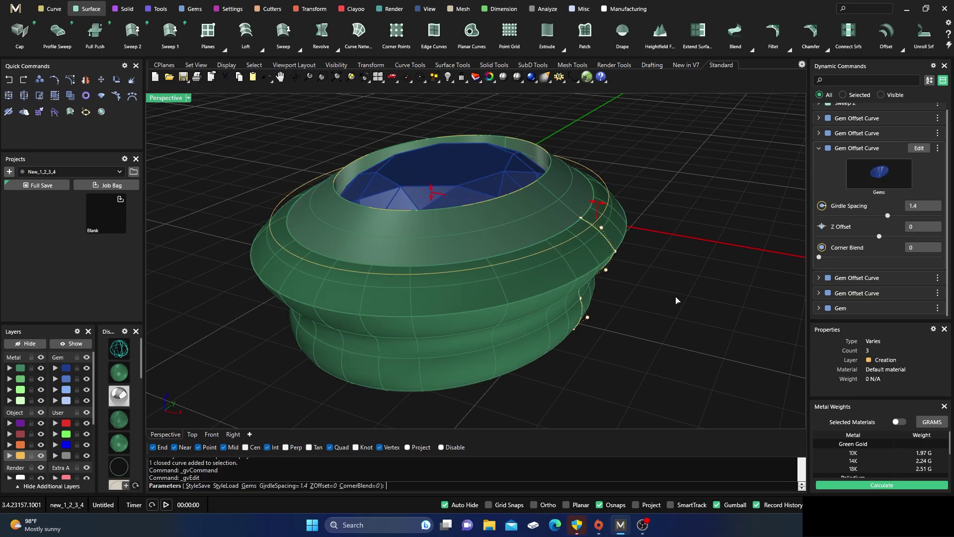
pyautogui.rightClick(653, 323)
pyautogui.moveTo(649, 325); pyautogui.dragTo(636, 205, button='right')
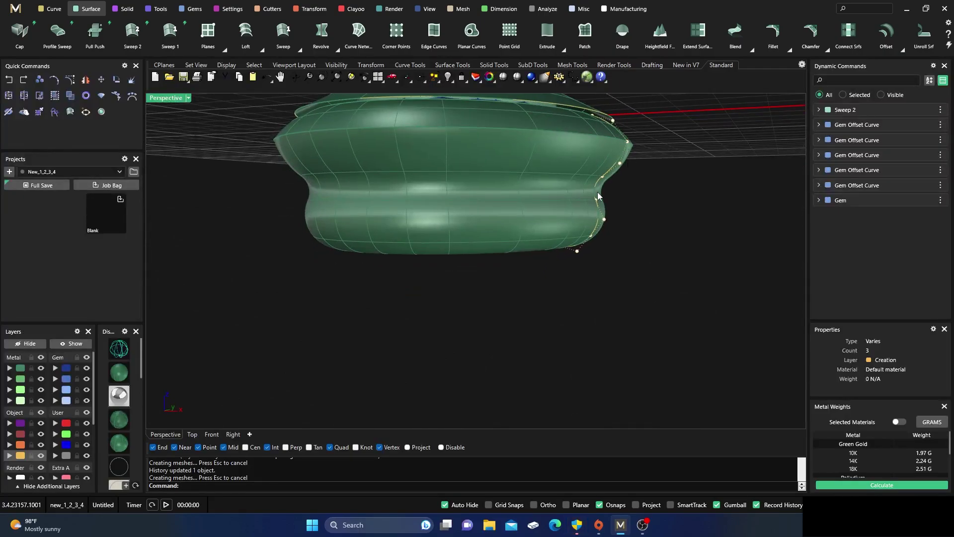
pyautogui.moveTo(440, 212); pyautogui.dragTo(437, 275, button='right')
pyautogui.click(8, 80)
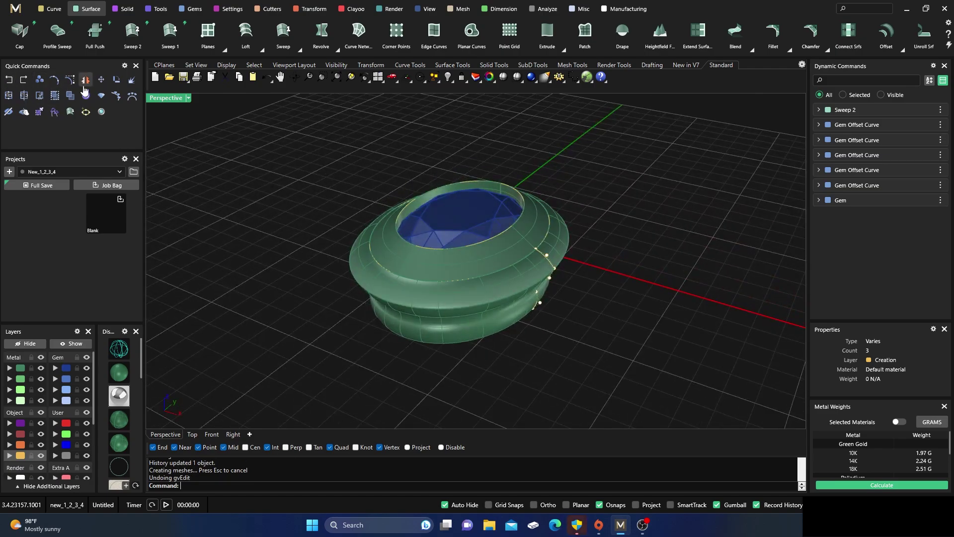
# - Narrow the opening in the underside by setting its gem offset curve's girdle spacing to -1.8
pyautogui.moveTo(488, 275); pyautogui.dragTo(505, 202, button='right')
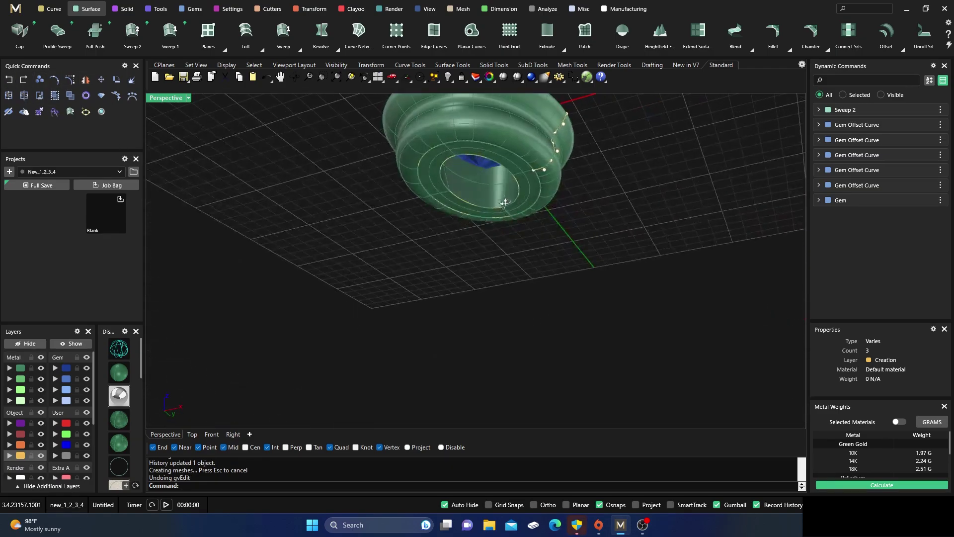
pyautogui.click(519, 186)
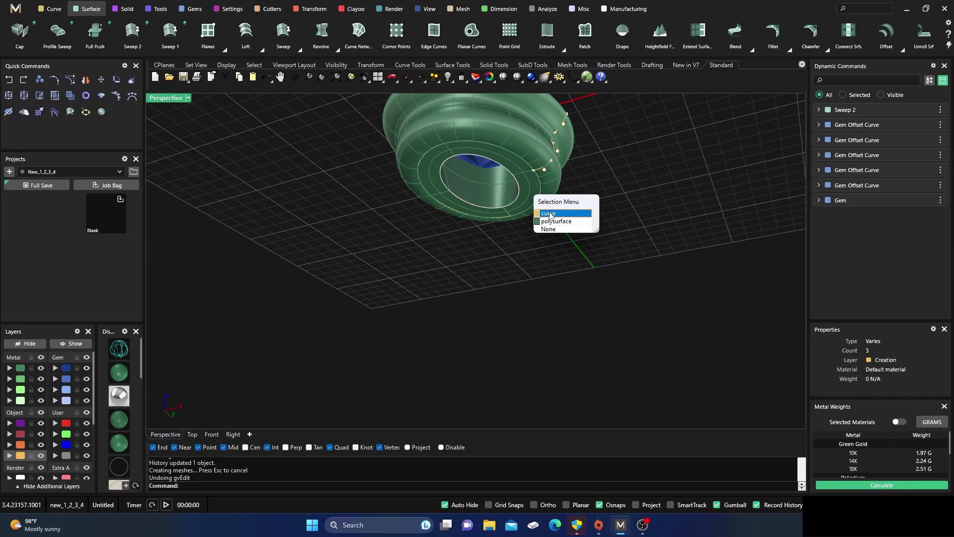
pyautogui.click(551, 213)
pyautogui.click(919, 133)
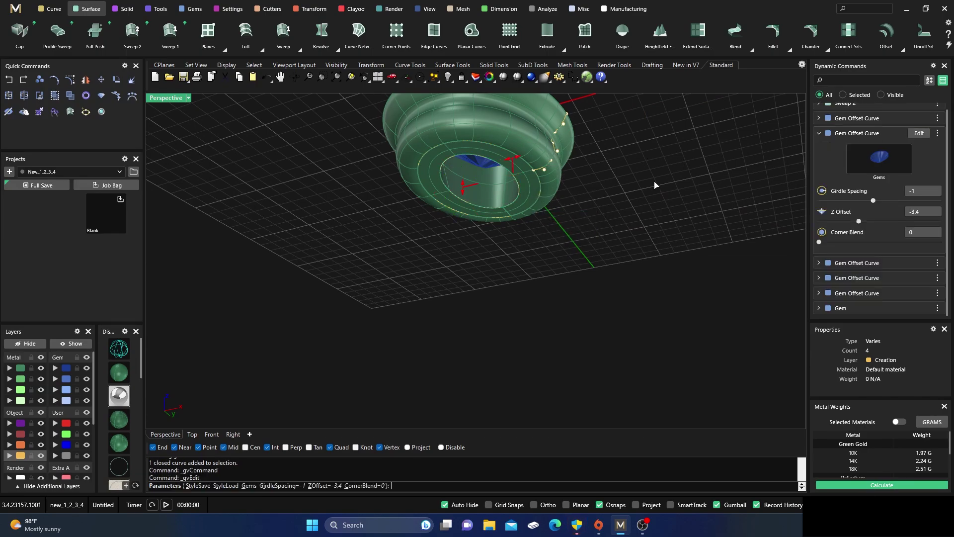
pyautogui.moveTo(523, 169); pyautogui.dragTo(521, 191)
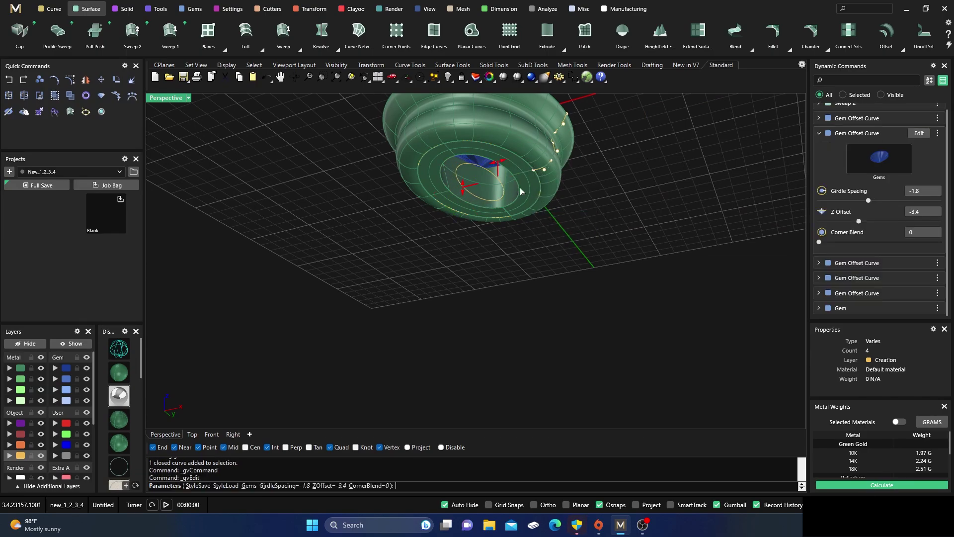
pyautogui.rightClick(541, 286)
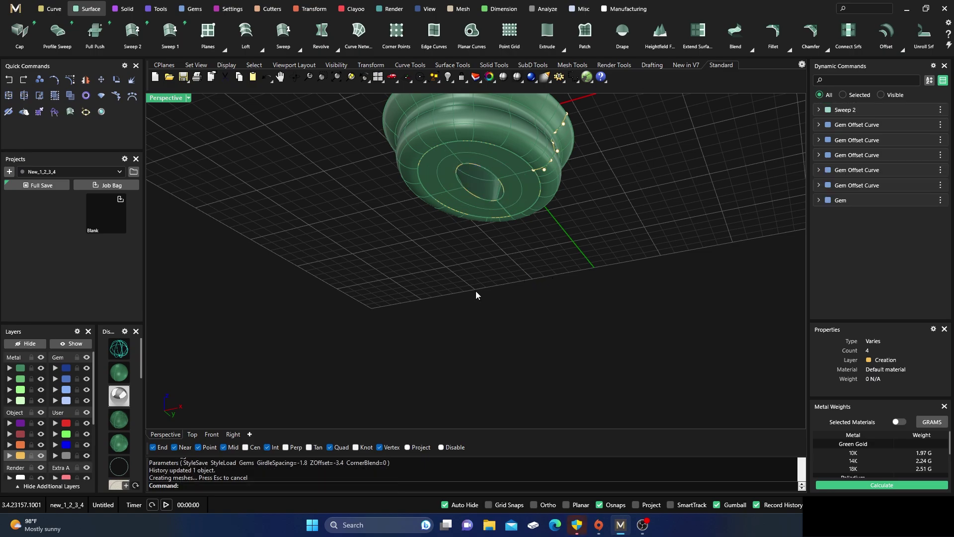
# - Edit the centre gem and change its shape to Cushion
pyautogui.scroll(-5, 475, 291)
pyautogui.moveTo(476, 292); pyautogui.dragTo(372, 370, button='right')
pyautogui.scroll(6, 480, 260)
pyautogui.moveTo(462, 264); pyautogui.dragTo(515, 286, button='right')
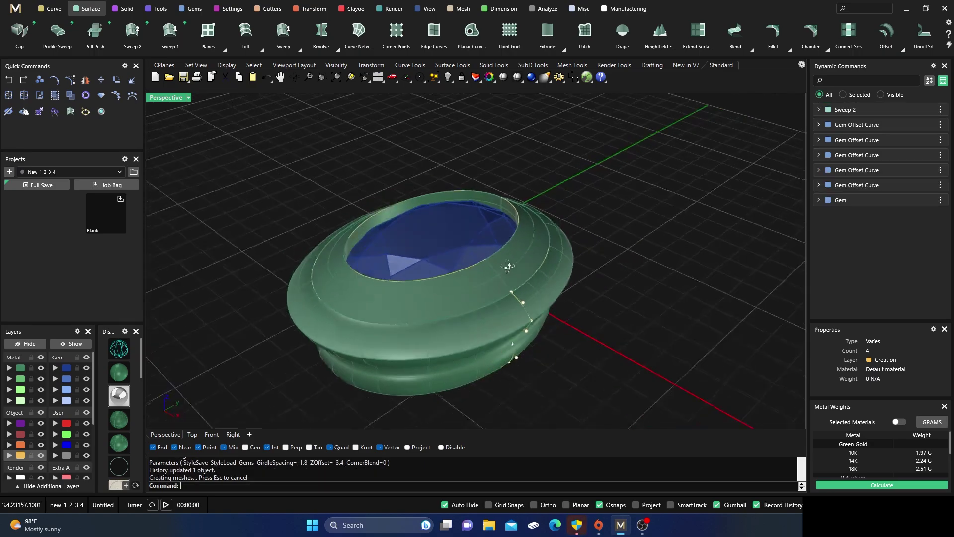
pyautogui.scroll(-5, 497, 213)
pyautogui.moveTo(497, 213); pyautogui.dragTo(492, 246, button='right')
pyautogui.scroll(3, 477, 268)
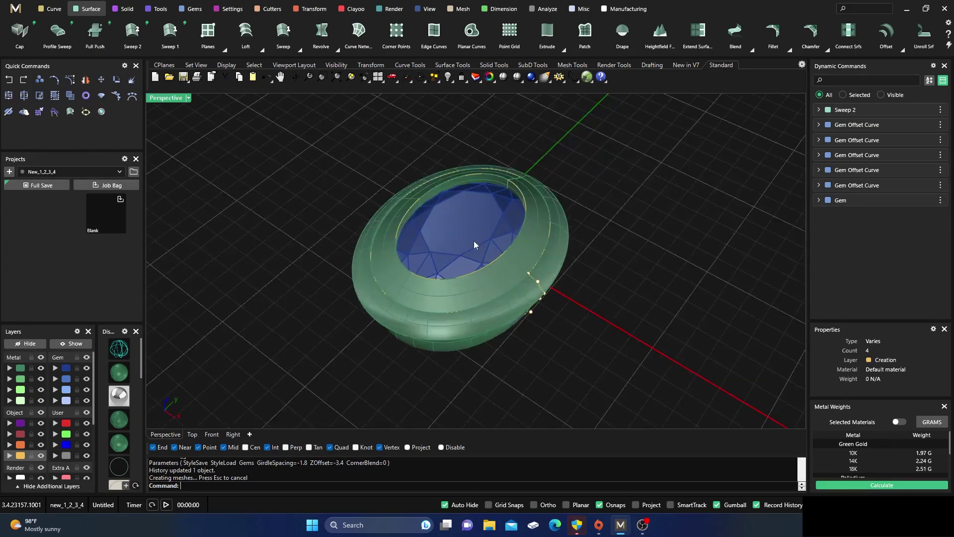
pyautogui.click(527, 218)
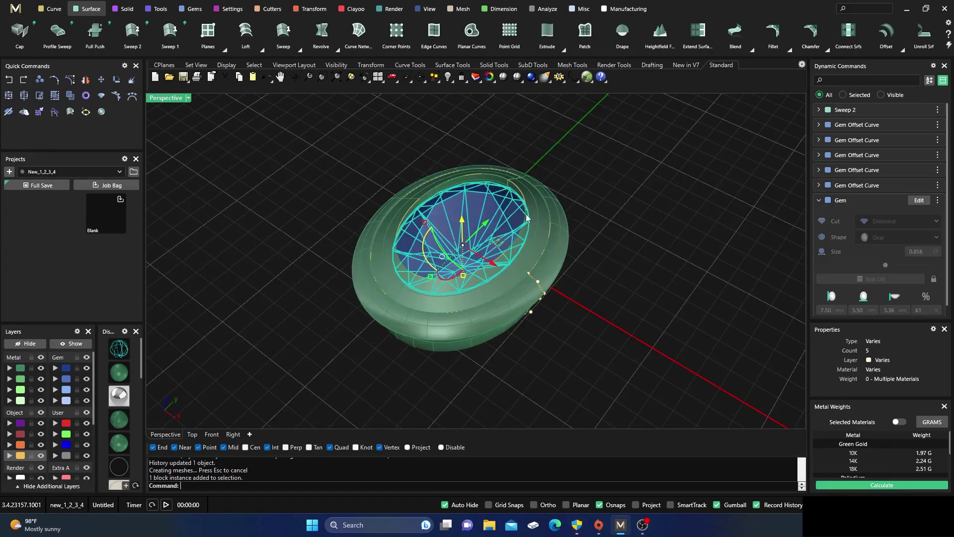
pyautogui.click(919, 201)
pyautogui.click(877, 238)
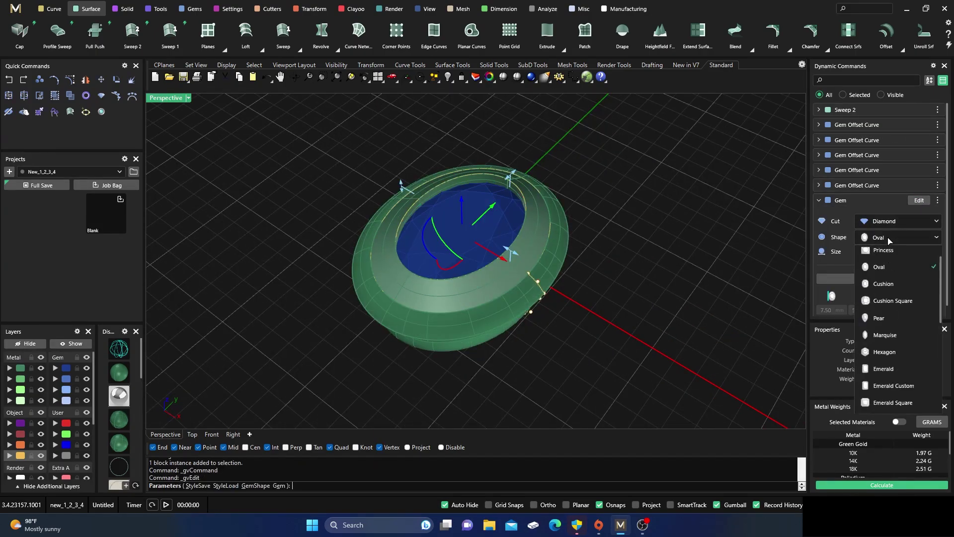
pyautogui.click(878, 290)
pyautogui.scroll(5, 721, 293)
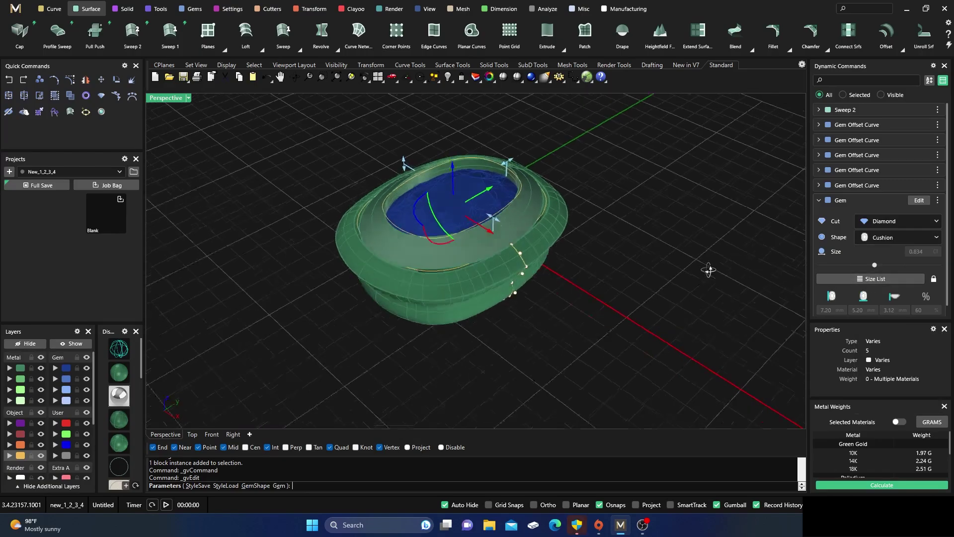
# - Inspect the side wall around the cushion gem and accept the gem shape edit
pyautogui.moveTo(522, 271); pyautogui.dragTo(547, 169, button='right')
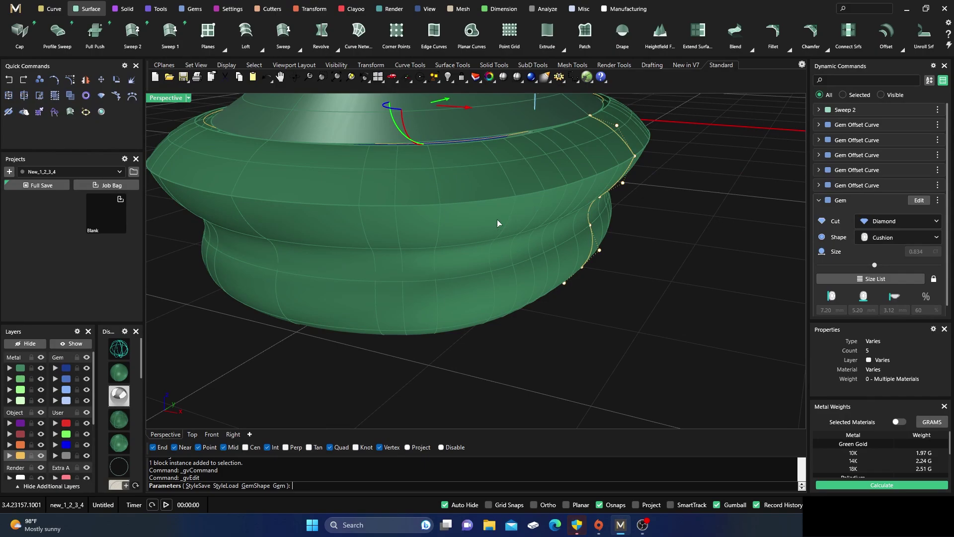
pyautogui.scroll(-5, 498, 223)
pyautogui.moveTo(498, 223); pyautogui.dragTo(528, 211, button='right')
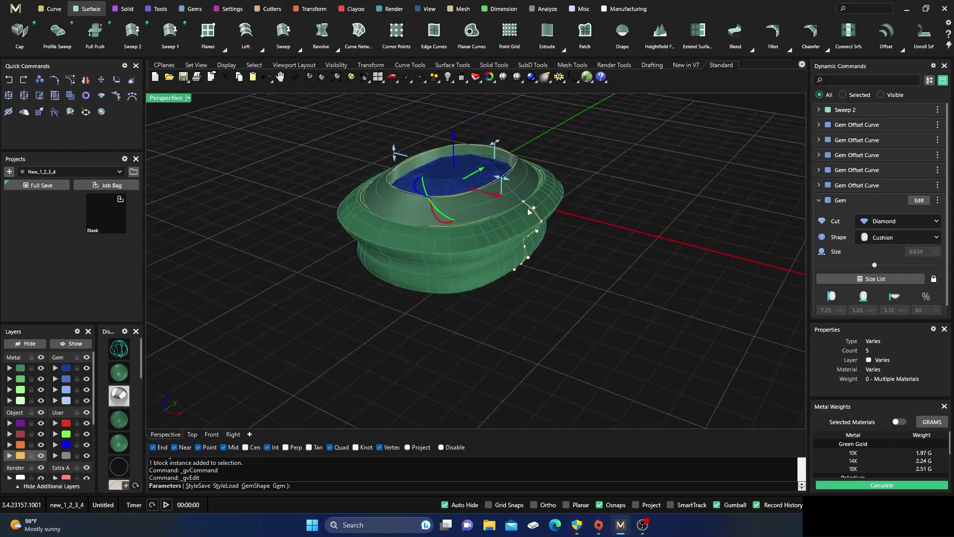
pyautogui.scroll(3, 529, 211)
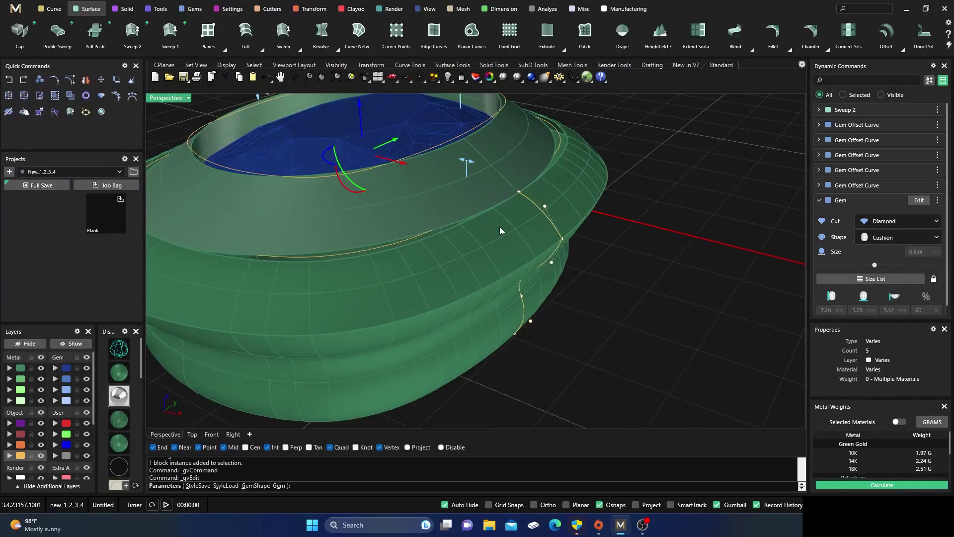
pyautogui.press('Return')
# - Move the upper end point of the side wall profile slightly inward to close the gap at the upper flange
pyautogui.moveTo(509, 238); pyautogui.dragTo(572, 219, button='right')
pyautogui.scroll(2, 597, 212)
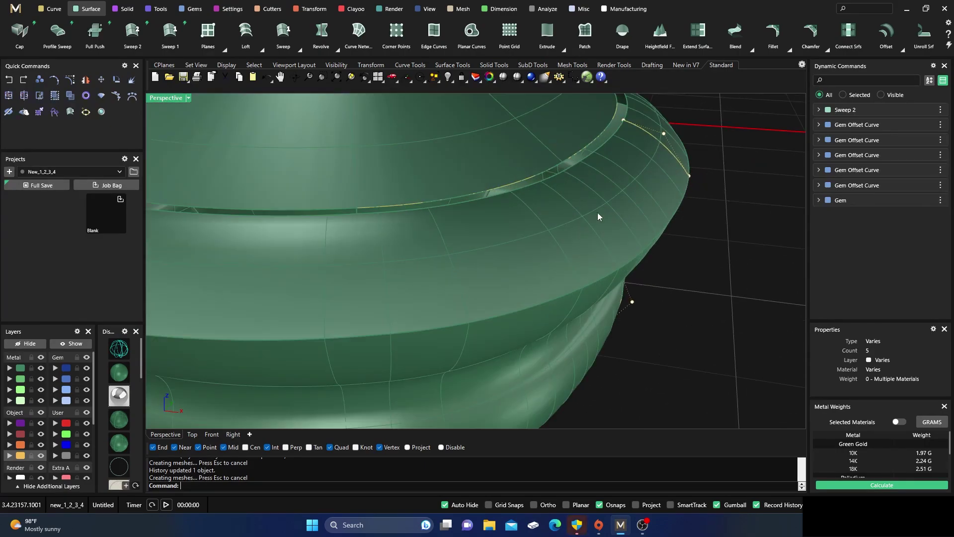
pyautogui.click(624, 121)
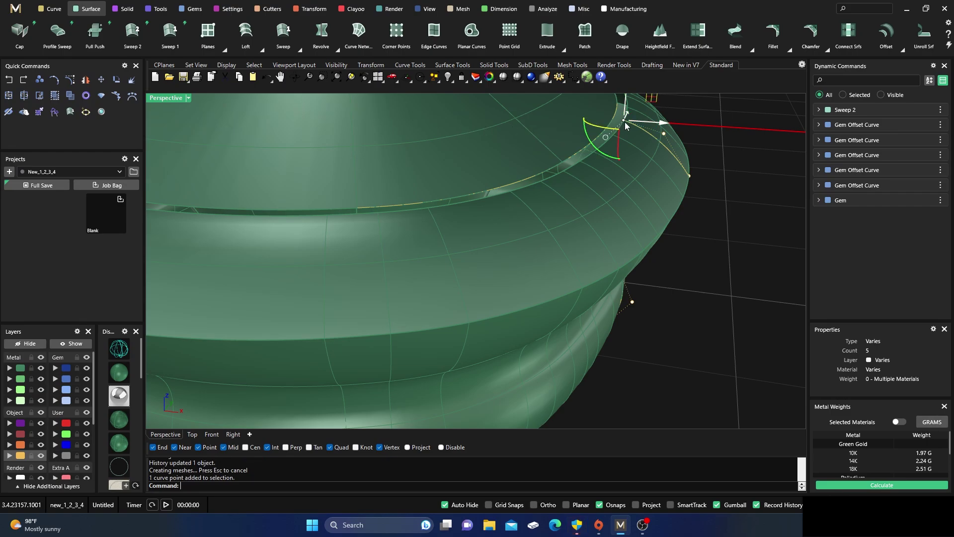
pyautogui.moveTo(626, 122); pyautogui.dragTo(612, 119)
# - Move the lower end point of the side wall profile slightly inward to meet the underside's edge and clear the selection
pyautogui.moveTo(576, 167); pyautogui.dragTo(561, 284, button='right')
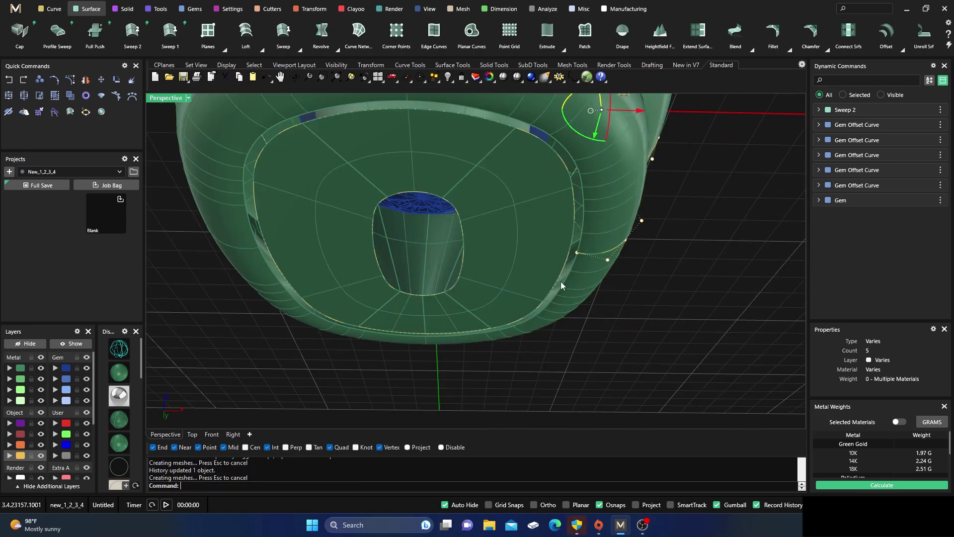
pyautogui.click(577, 252)
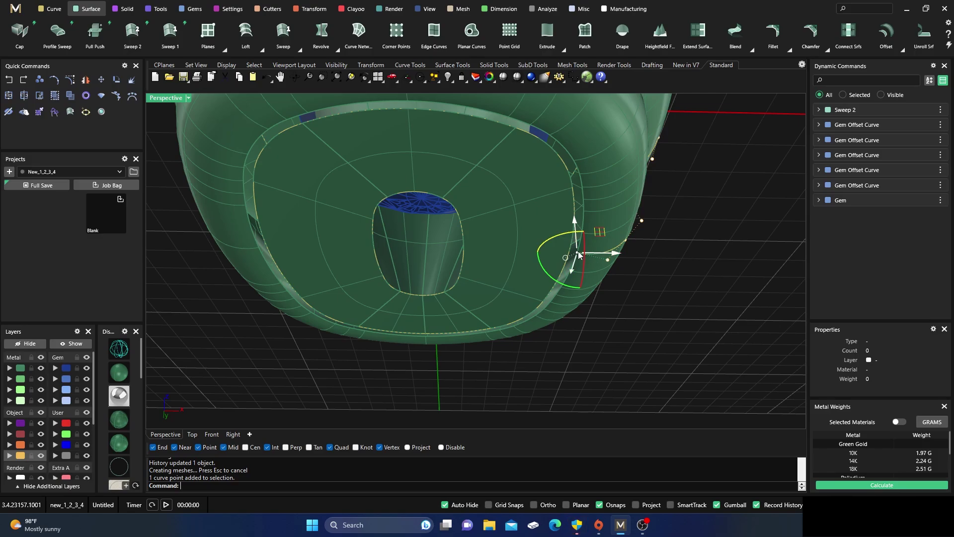
pyautogui.moveTo(578, 254); pyautogui.dragTo(570, 252)
pyautogui.moveTo(532, 293); pyautogui.dragTo(399, 315, button='right')
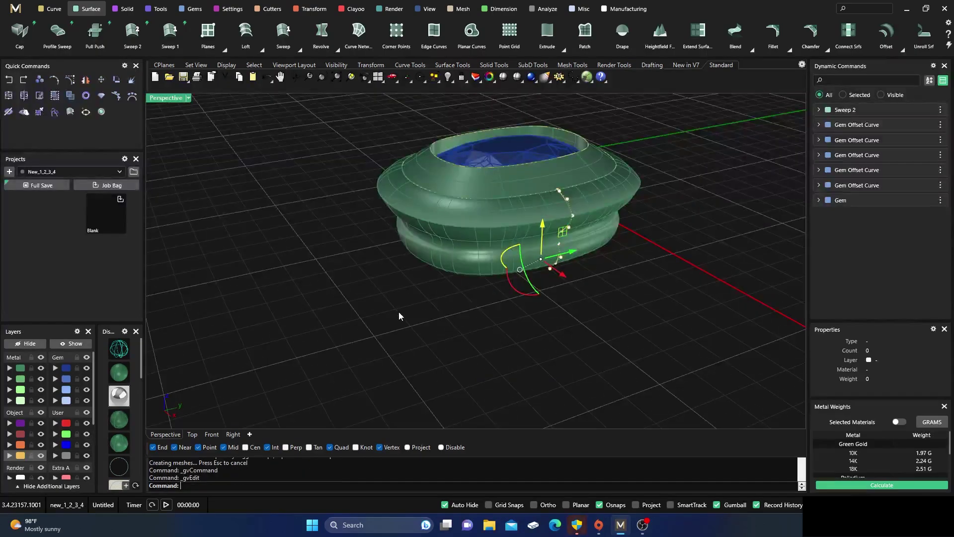
pyautogui.click(371, 277)
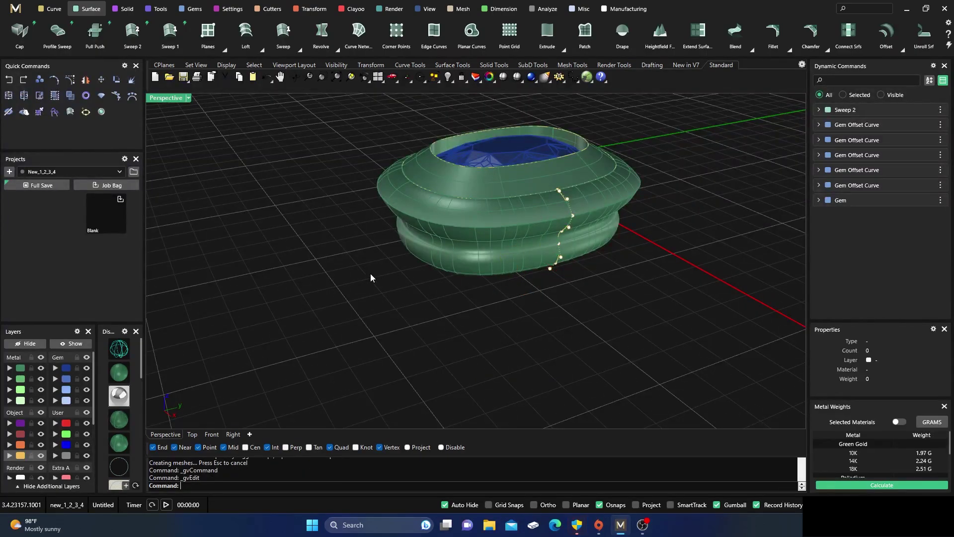
# - Join the two polysurfaces on the Metal 01 layer into one closed solid, accepting the broken history
pyautogui.click(21, 368)
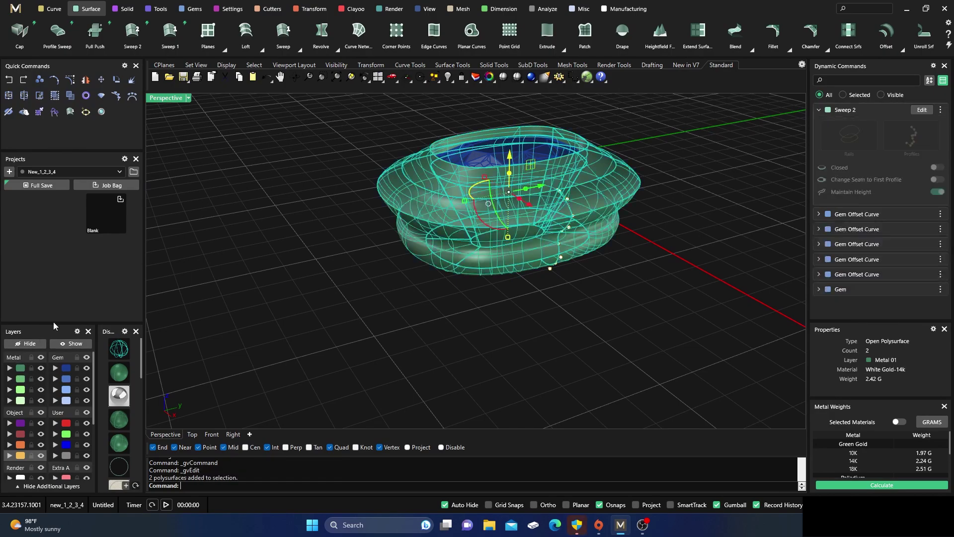
pyautogui.click(9, 95)
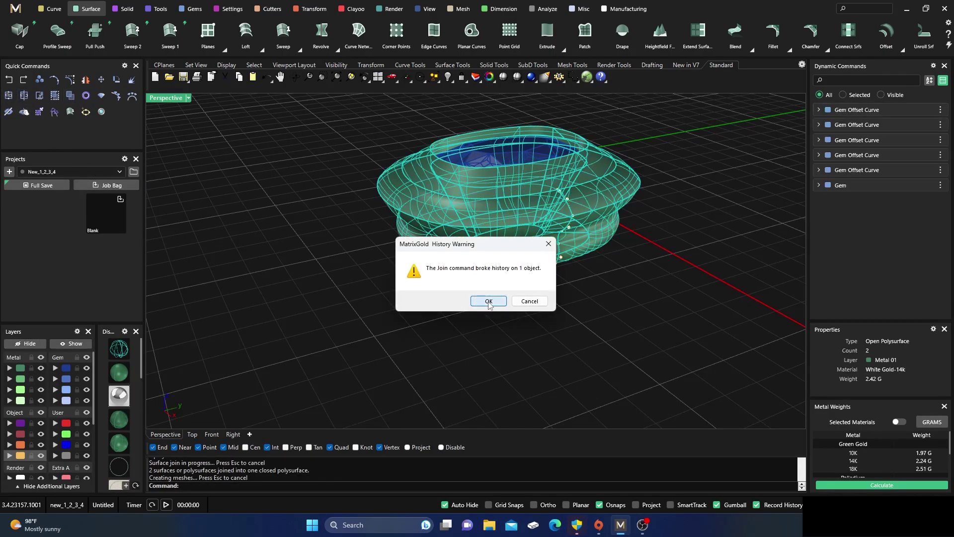
pyautogui.click(488, 301)
pyautogui.click(353, 250)
# - Select the joined setting to check its object type and examine its form from above and from the side
pyautogui.moveTo(353, 250); pyautogui.dragTo(382, 282, button='right')
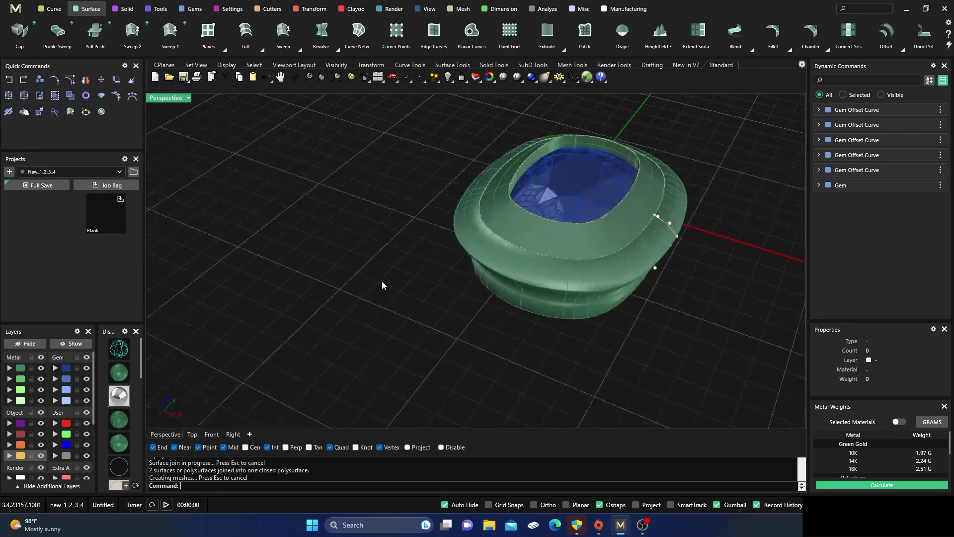
pyautogui.scroll(-3, 382, 281)
pyautogui.click(521, 261)
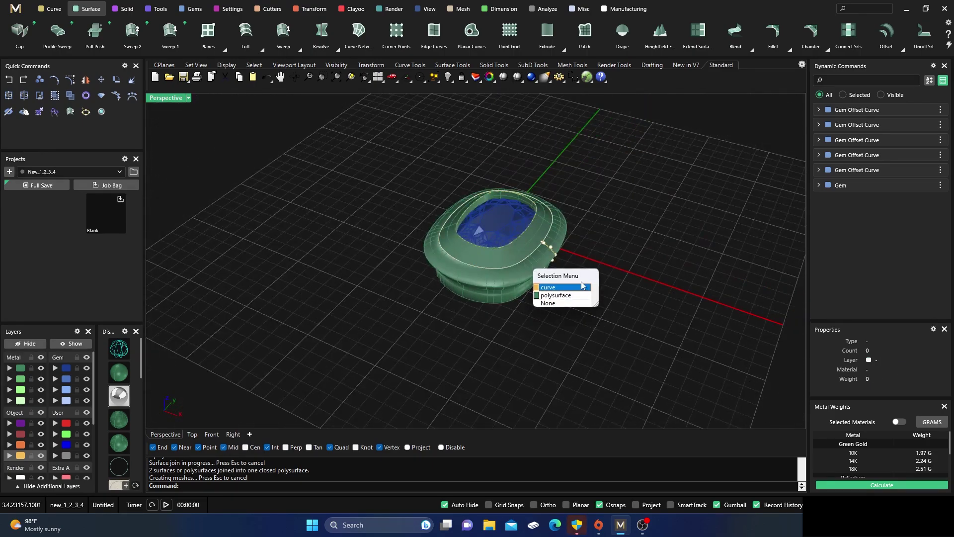
pyautogui.click(551, 295)
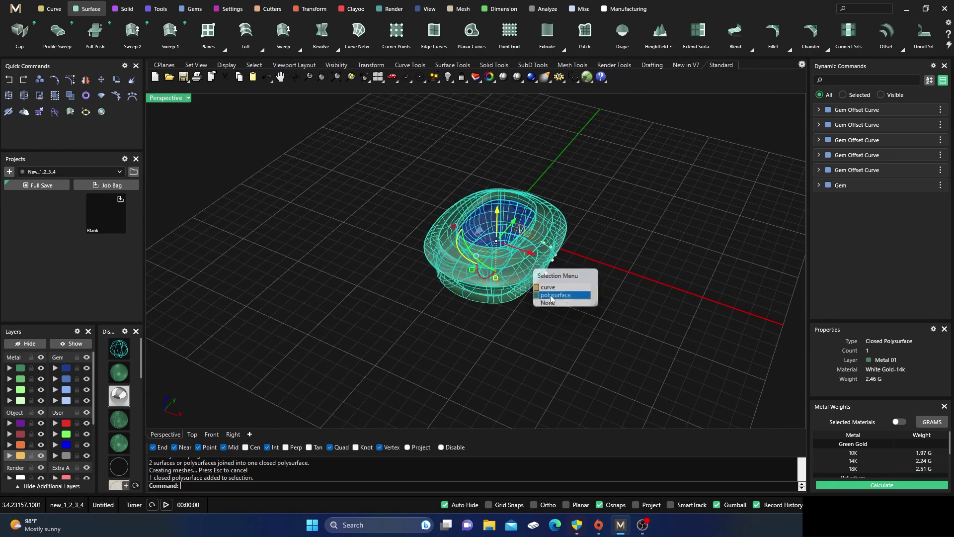
pyautogui.scroll(3, 509, 320)
pyautogui.click(512, 320)
pyautogui.scroll(-4, 515, 321)
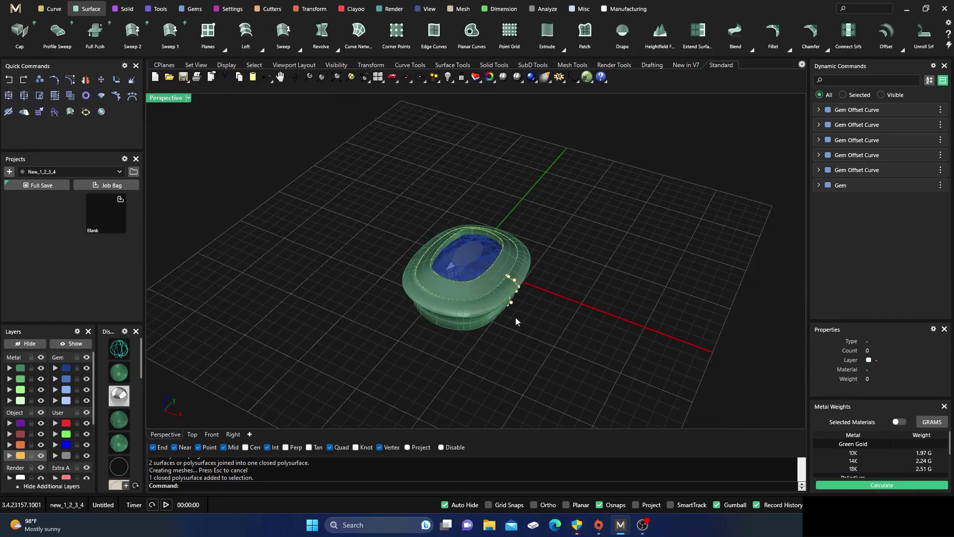
pyautogui.moveTo(516, 319); pyautogui.dragTo(487, 287, button='right')
pyautogui.scroll(8, 450, 216)
pyautogui.scroll(-7, 455, 219)
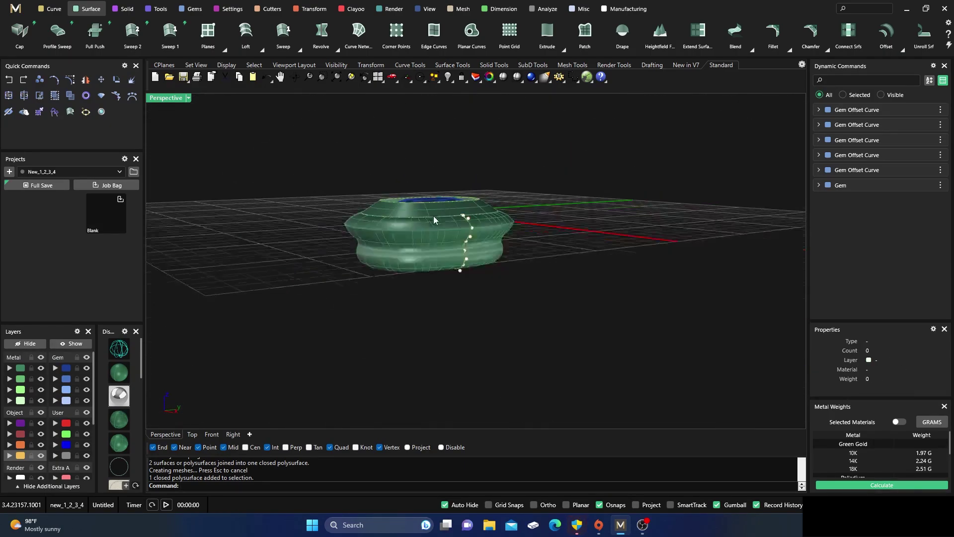
pyautogui.moveTo(433, 216); pyautogui.dragTo(459, 259, button='right')
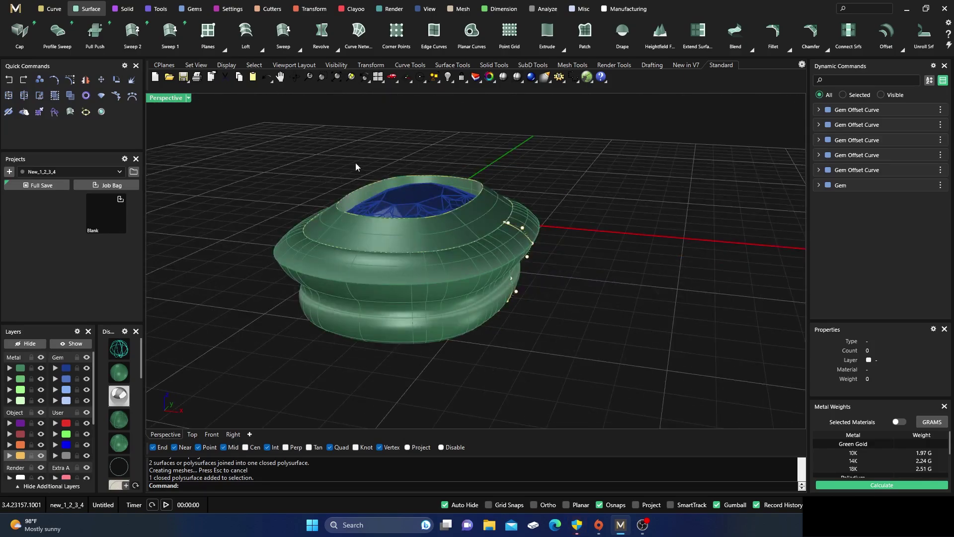
pyautogui.scroll(-3, 355, 164)
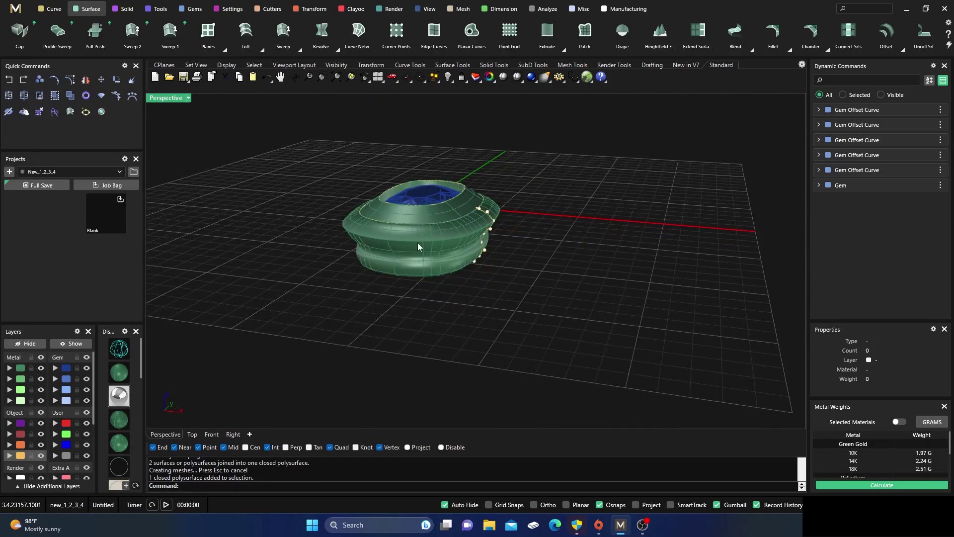
# - Delete the joined setting and all its construction curves while the gem layer is hidden, and show the gem again
pyautogui.hotkey('ctrl', 'a')
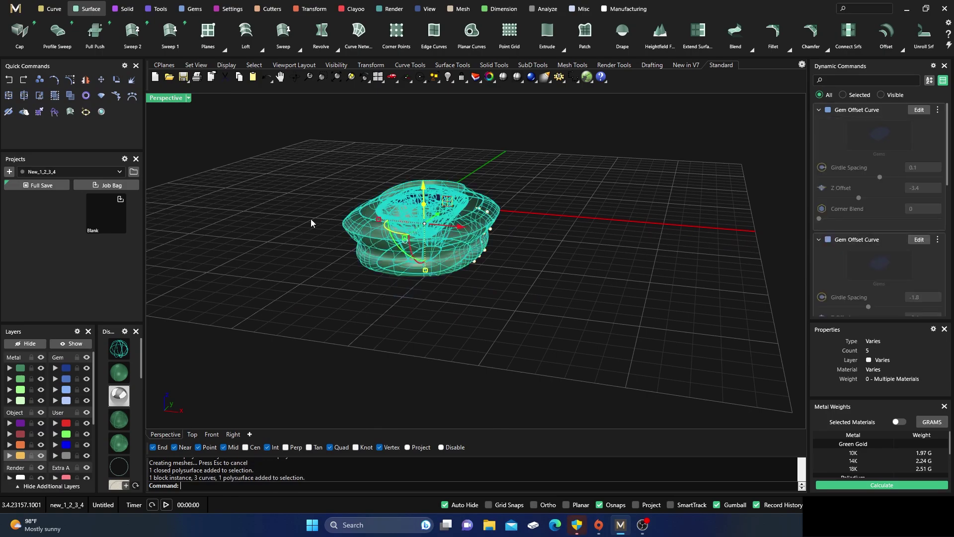
pyautogui.press('Escape')
pyautogui.click(87, 368)
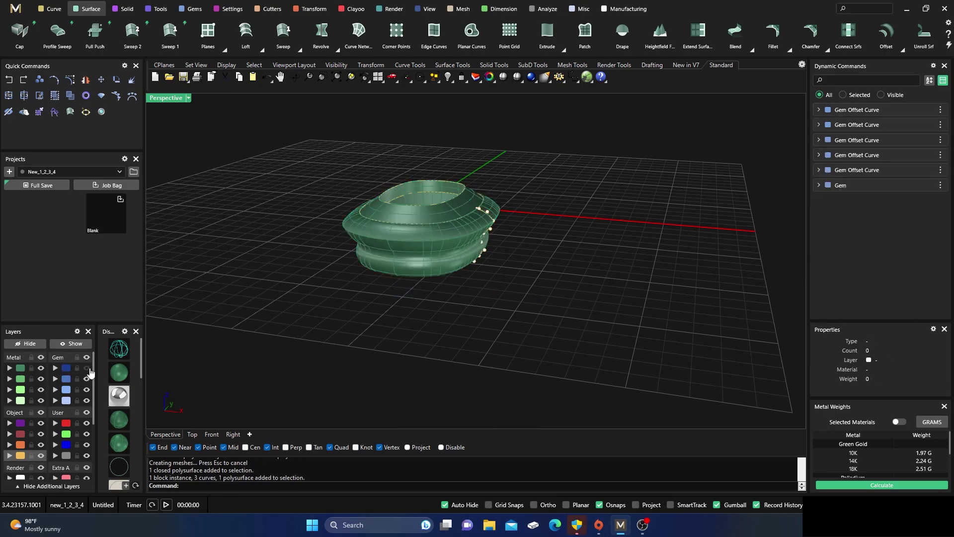
pyautogui.moveTo(319, 126); pyautogui.dragTo(597, 383)
pyautogui.press('Delete')
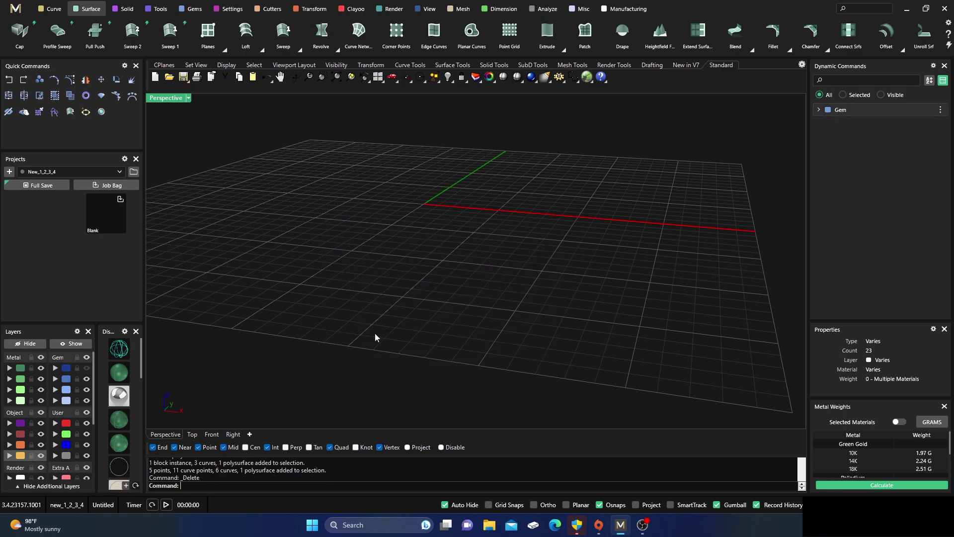
pyautogui.click(87, 368)
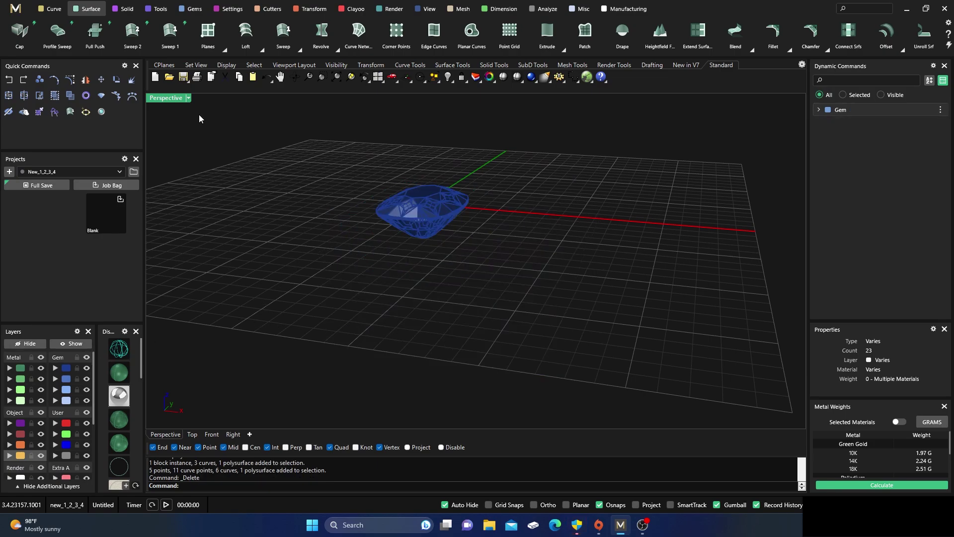
pyautogui.doubleClick(174, 98)
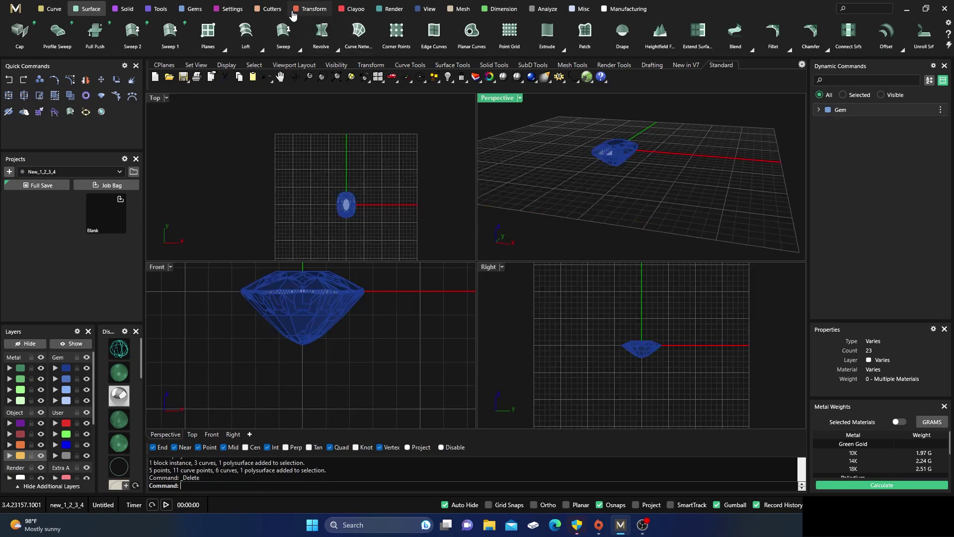
pyautogui.click(229, 8)
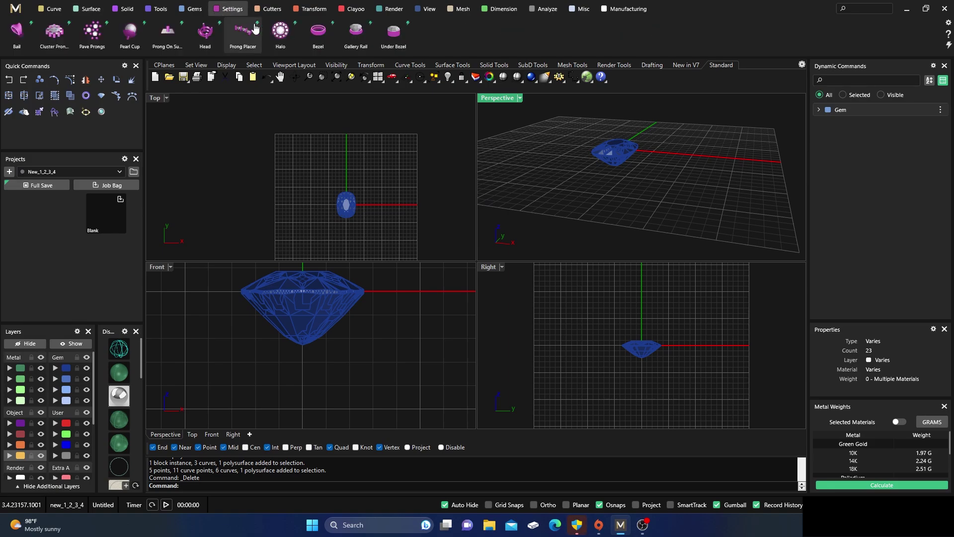
pyautogui.click(318, 31)
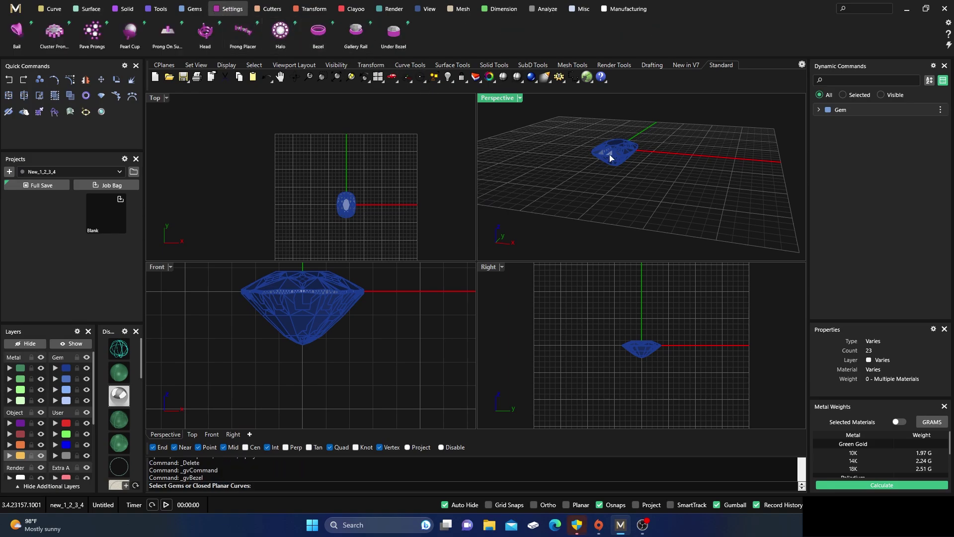
pyautogui.doubleClick(503, 99)
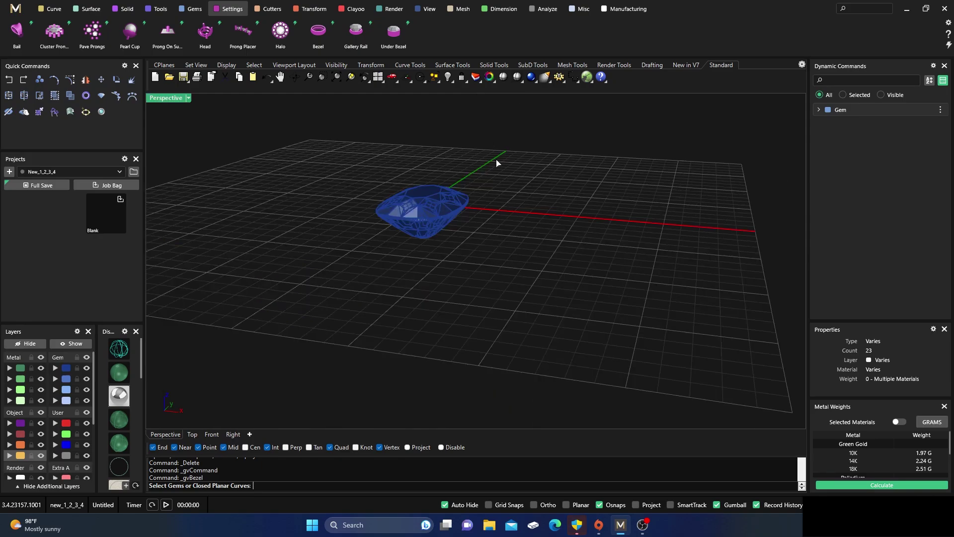
pyautogui.scroll(5, 518, 186)
pyautogui.click(464, 253)
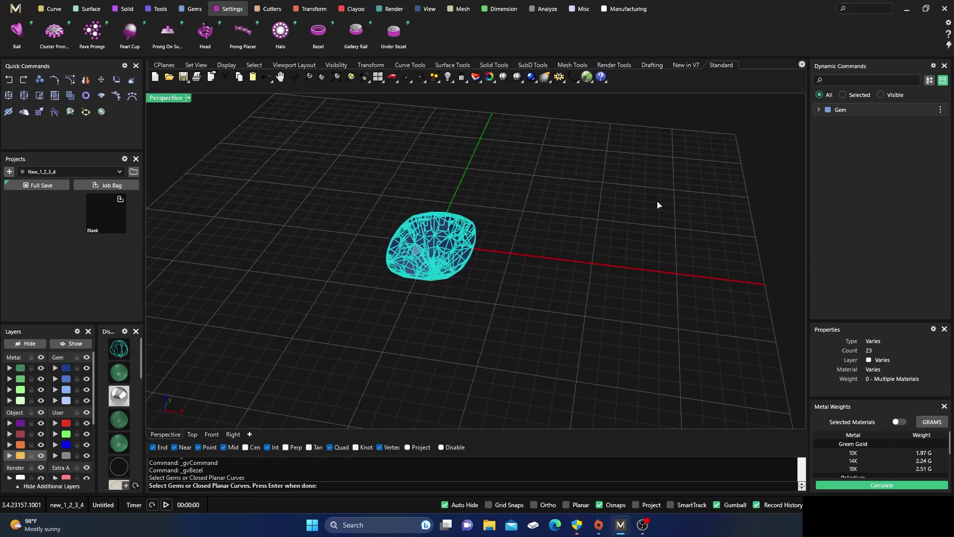
pyautogui.press('Return')
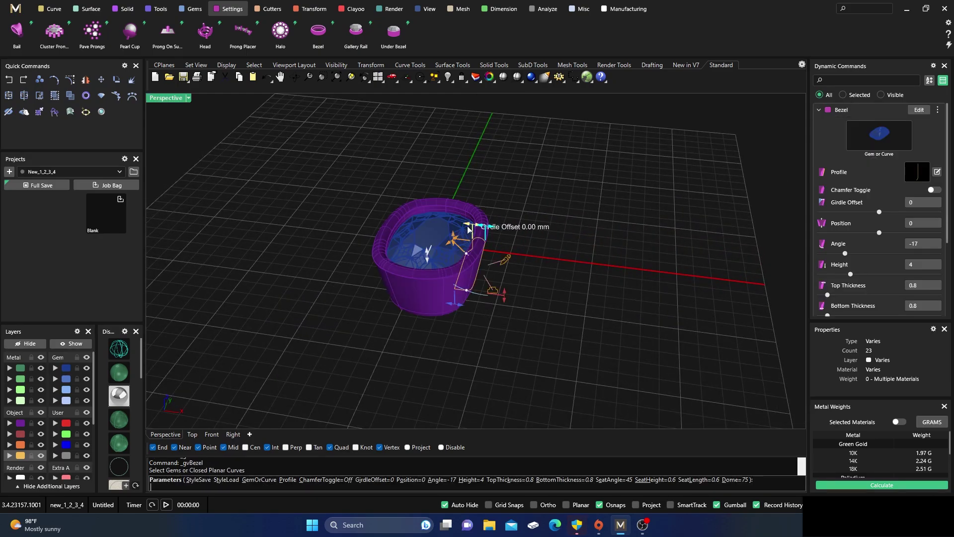
pyautogui.moveTo(522, 283); pyautogui.dragTo(526, 287, button='right')
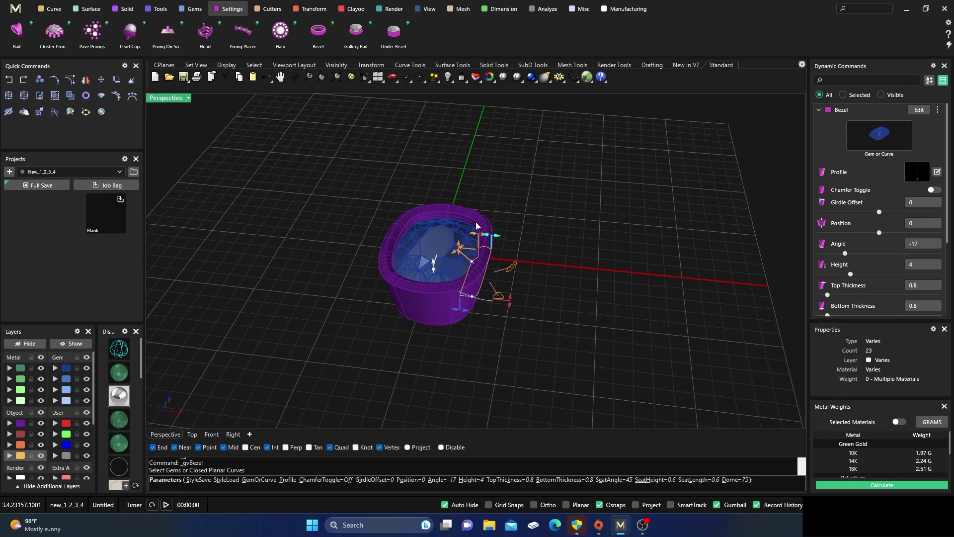
pyautogui.press('Escape')
# - Edit the centre gem, change its shape to Oval and accept the edit
pyautogui.click(424, 246)
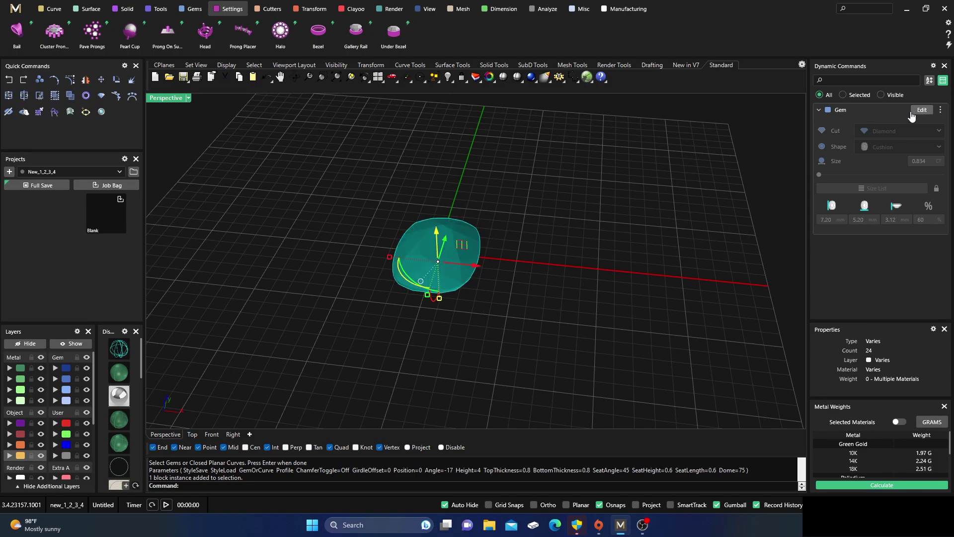
pyautogui.click(921, 111)
pyautogui.click(882, 148)
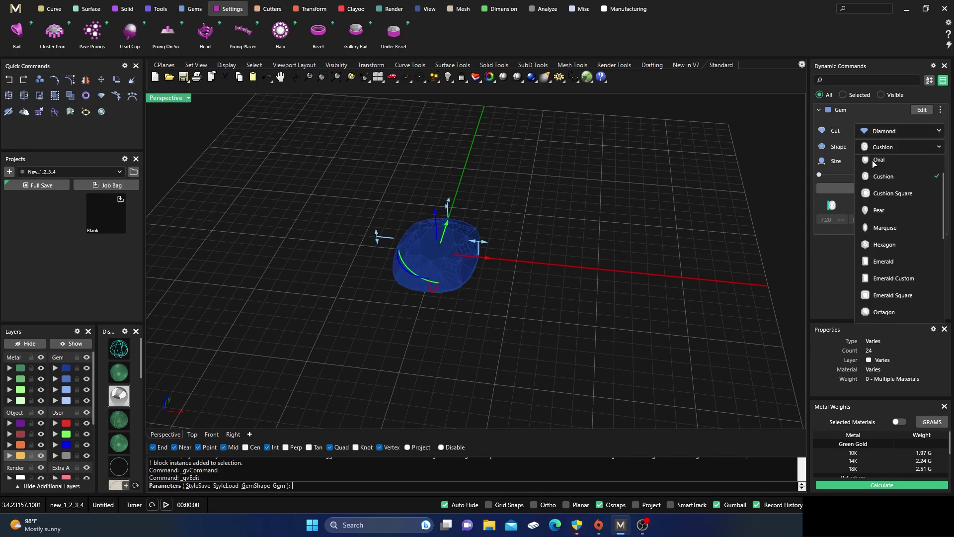
pyautogui.click(874, 168)
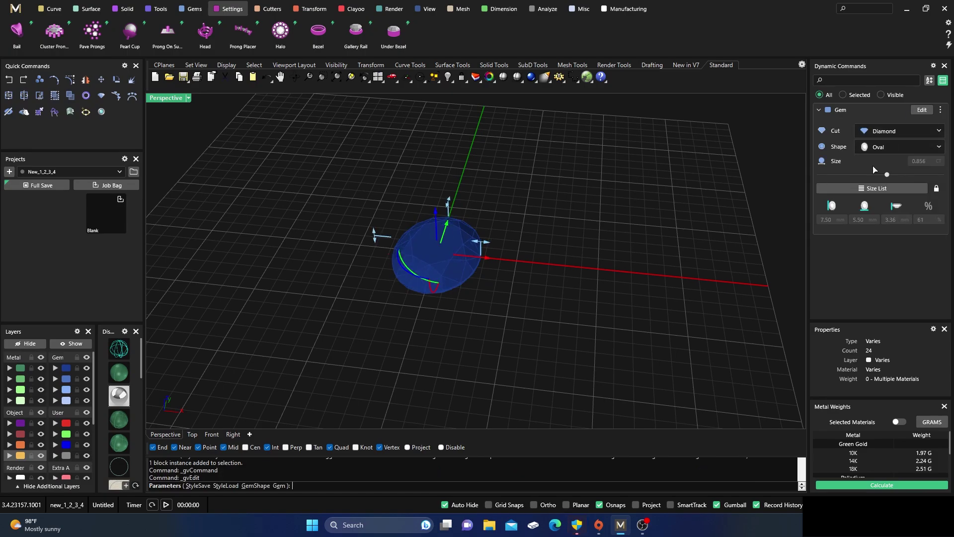
pyautogui.scroll(5, 446, 255)
pyautogui.rightClick(445, 255)
# - Build a bezel around the oval gem and enable its chamfer
pyautogui.click(436, 231)
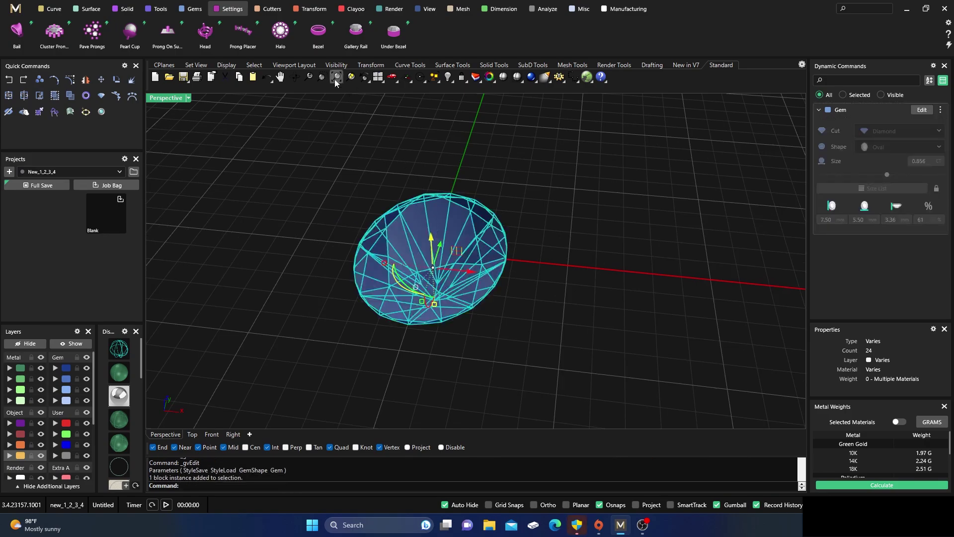
pyautogui.click(318, 32)
pyautogui.scroll(-2, 448, 291)
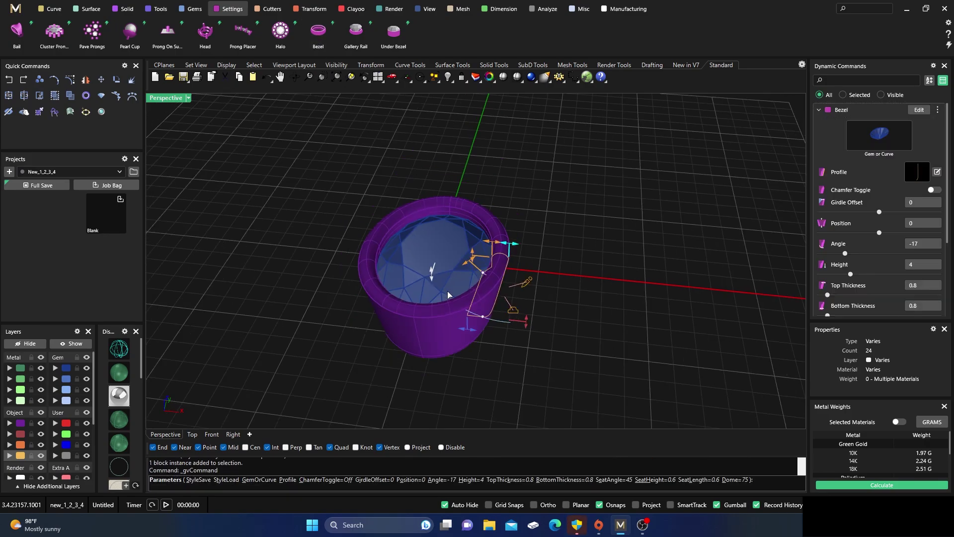
pyautogui.moveTo(447, 291); pyautogui.dragTo(539, 276, button='right')
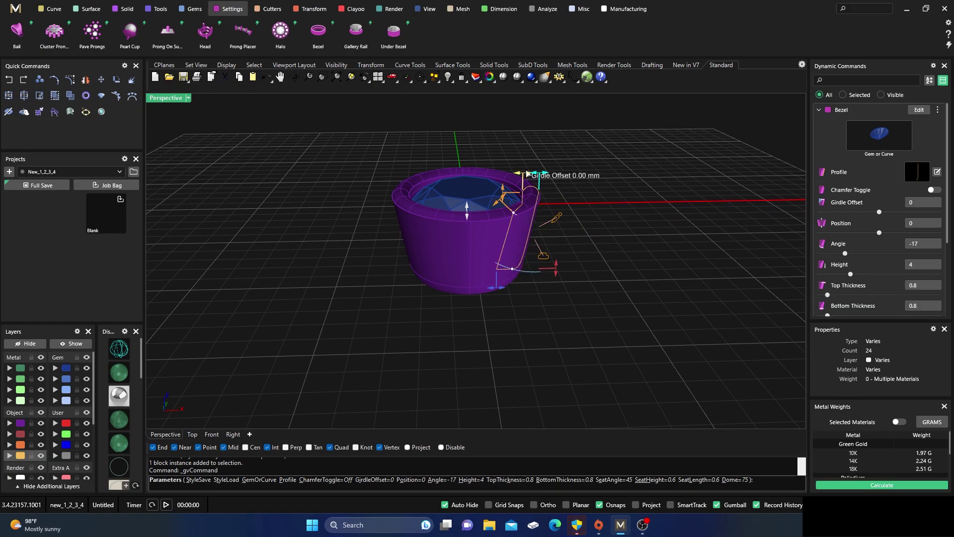
pyautogui.scroll(3, 523, 183)
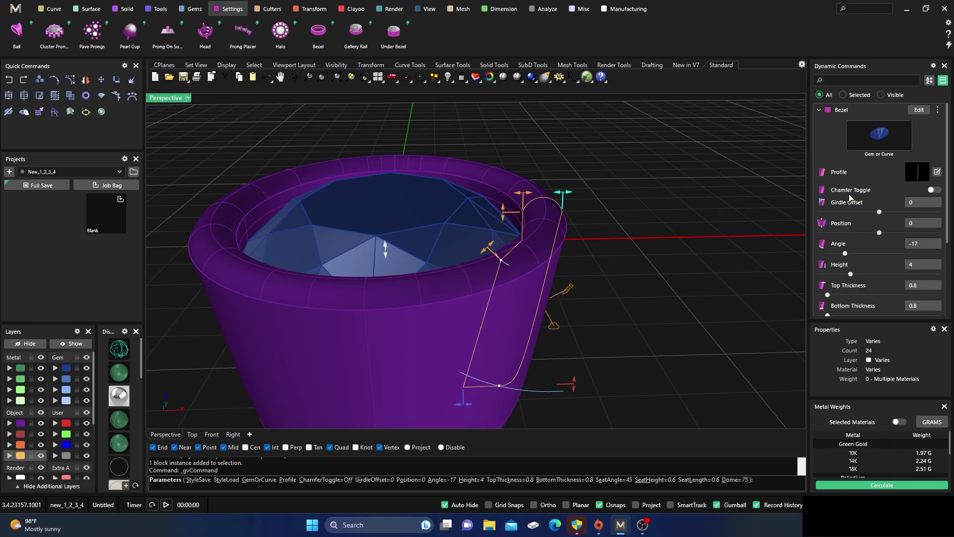
pyautogui.click(934, 189)
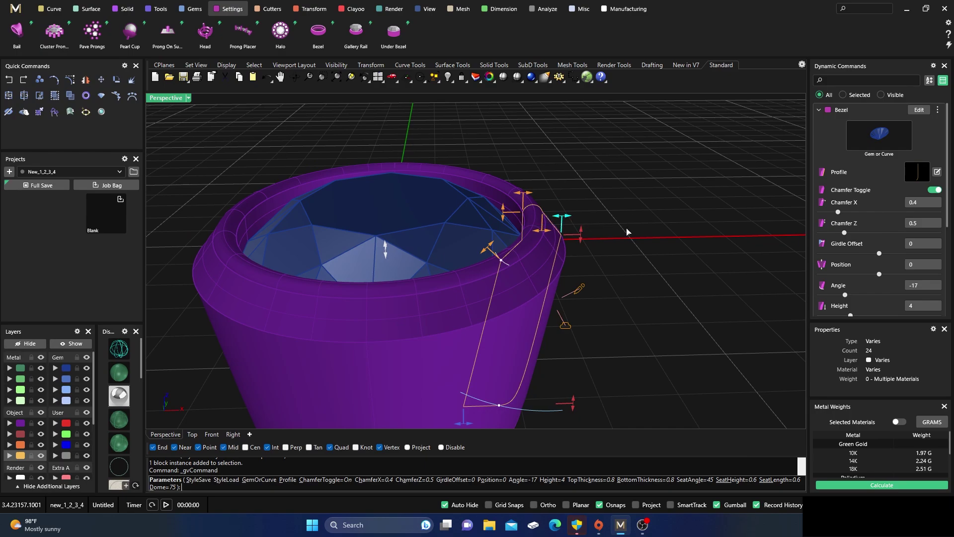
# - Examine the bezel's chamfered rim, turning the chamfer off and back on to compare the two rim shapes
pyautogui.scroll(-3, 628, 232)
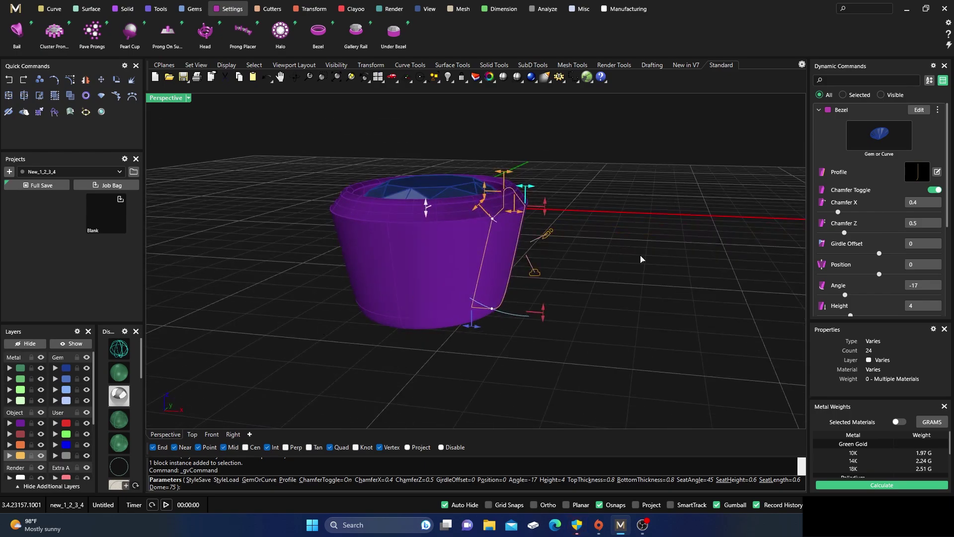
pyautogui.scroll(3, 564, 184)
pyautogui.scroll(-2, 564, 179)
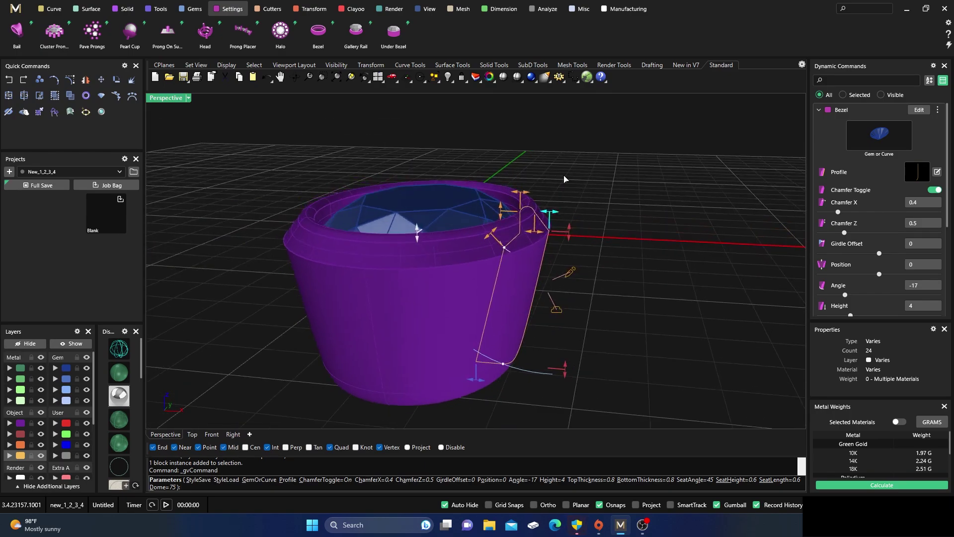
pyautogui.scroll(3, 557, 199)
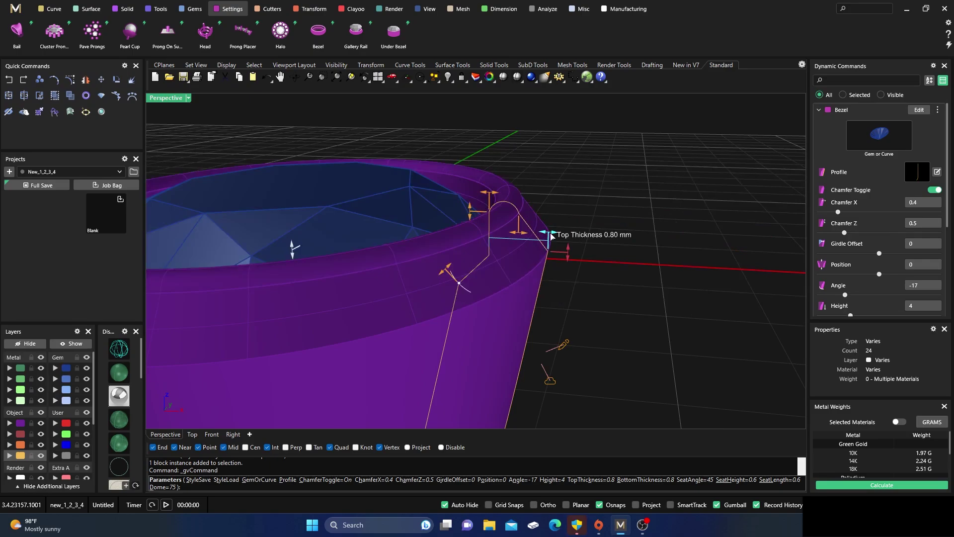
pyautogui.click(936, 190)
pyautogui.click(938, 191)
pyautogui.click(939, 190)
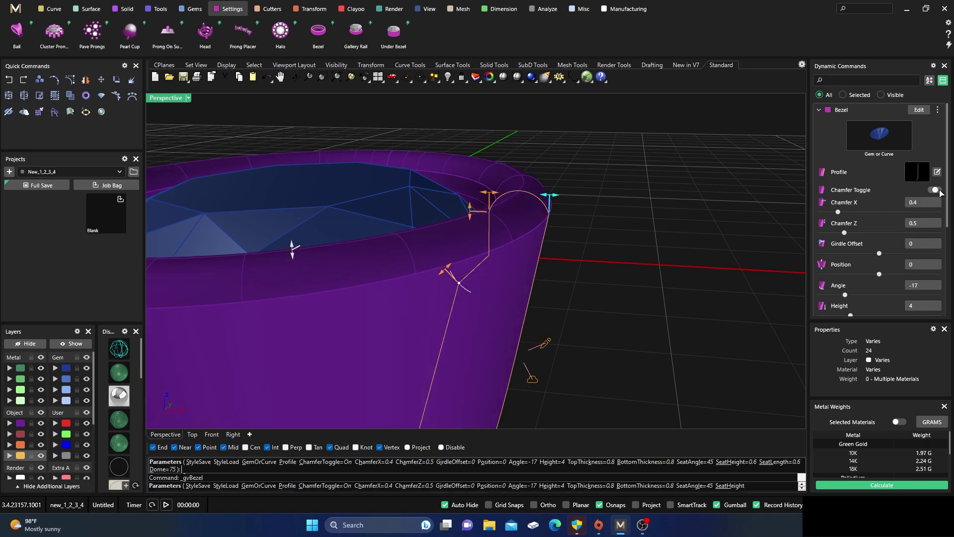
pyautogui.click(939, 190)
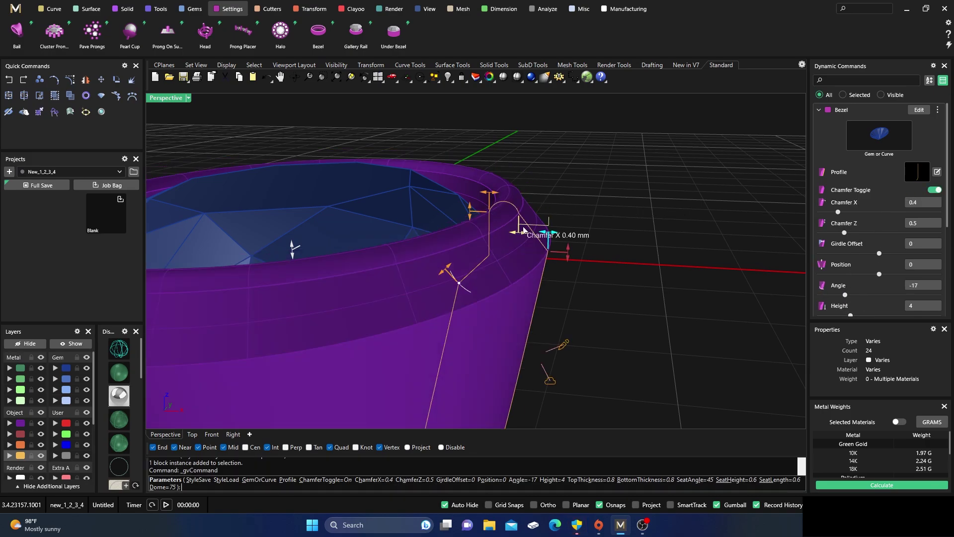
pyautogui.moveTo(543, 235)
pyautogui.mouseDown()
pyautogui.moveTo(529, 234)
pyautogui.moveTo(544, 235)
pyautogui.mouseUp()
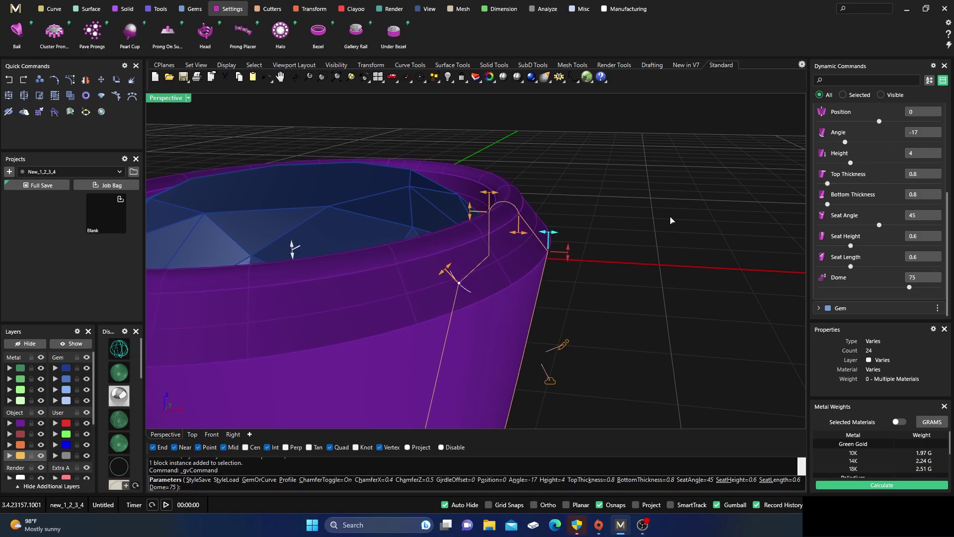
# - Flatten the bezel's rim by setting Dome to 0 and widen the chamfer to a Chamfer X of 0.51
pyautogui.moveTo(910, 288); pyautogui.dragTo(799, 296)
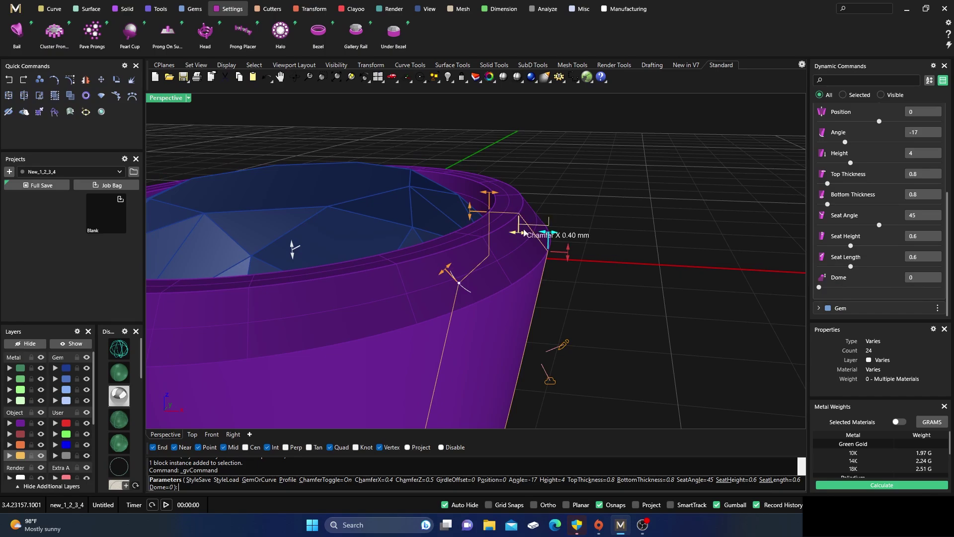
pyautogui.moveTo(548, 232); pyautogui.dragTo(516, 222)
pyautogui.scroll(-4, 592, 174)
pyautogui.moveTo(595, 189); pyautogui.dragTo(580, 185, button='right')
pyautogui.scroll(2, 870, 189)
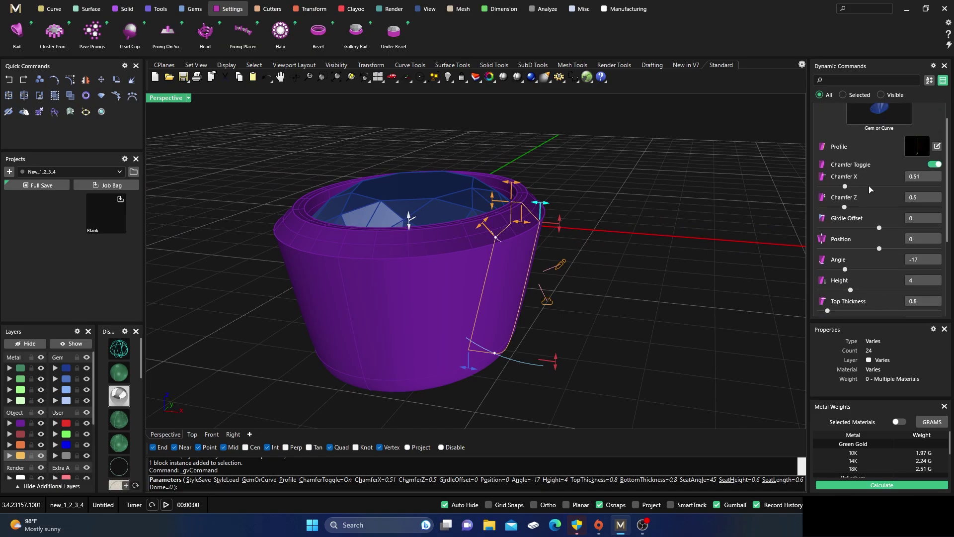
# - Replace the bezel's wall profile with library profile 18 (1) and close the projects window
pyautogui.click(917, 148)
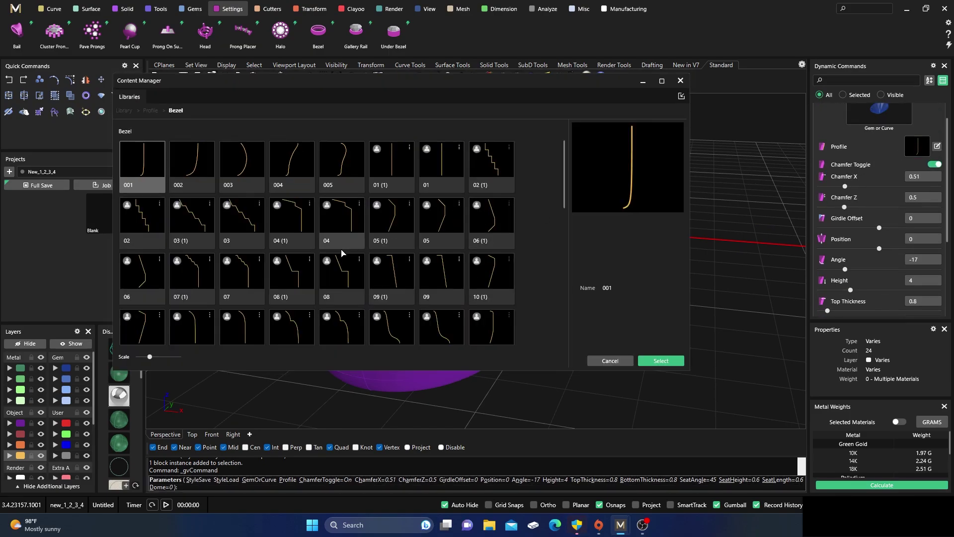
pyautogui.scroll(-3, 342, 254)
pyautogui.click(489, 249)
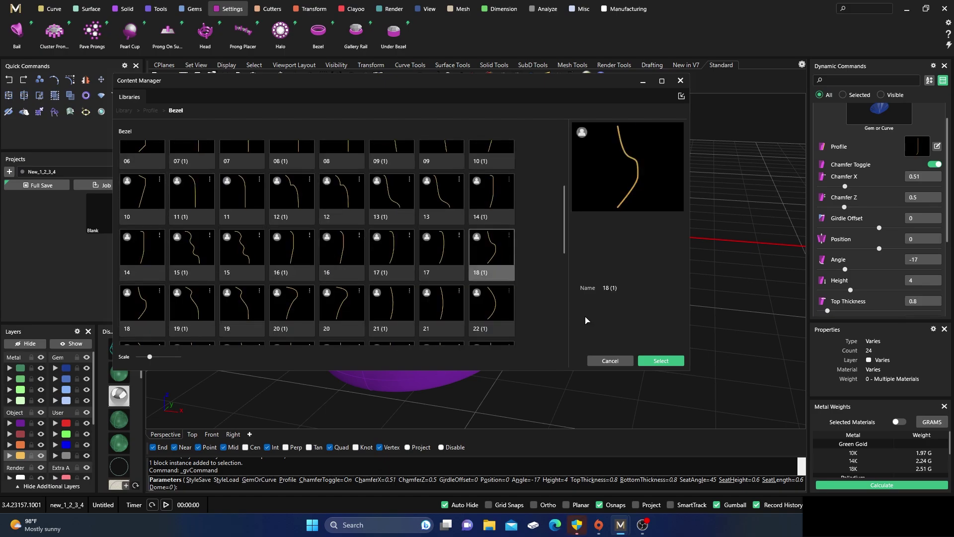
pyautogui.click(663, 363)
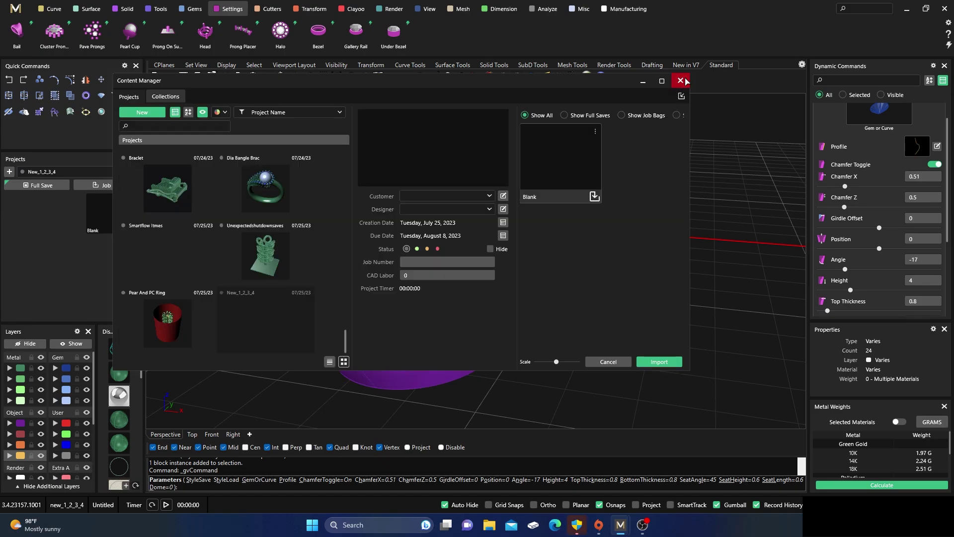
pyautogui.click(680, 81)
pyautogui.moveTo(547, 291); pyautogui.dragTo(512, 311, button='right')
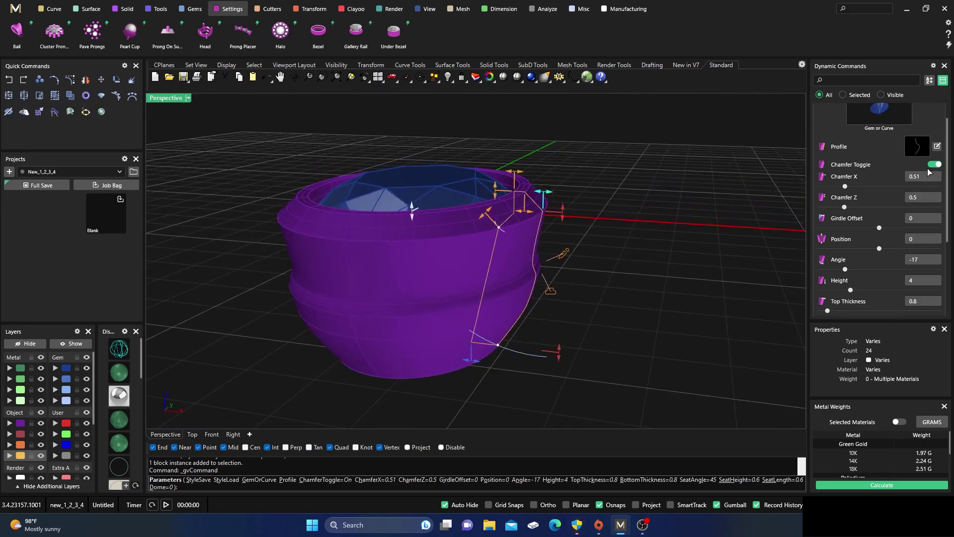
# - Open the bezel's profile for editing beside the model and move its upper control point outward to bulge the upper wall
pyautogui.click(937, 146)
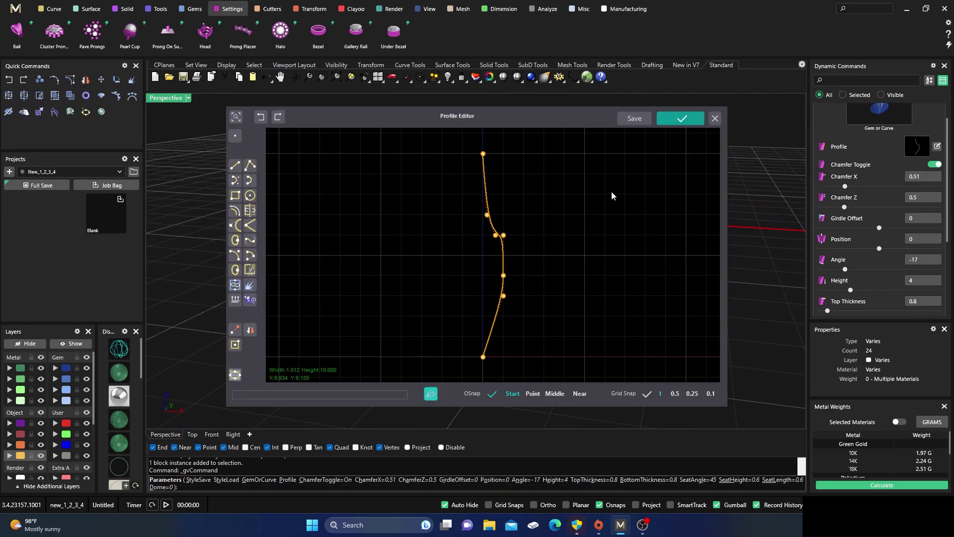
pyautogui.moveTo(542, 132); pyautogui.dragTo(339, 142)
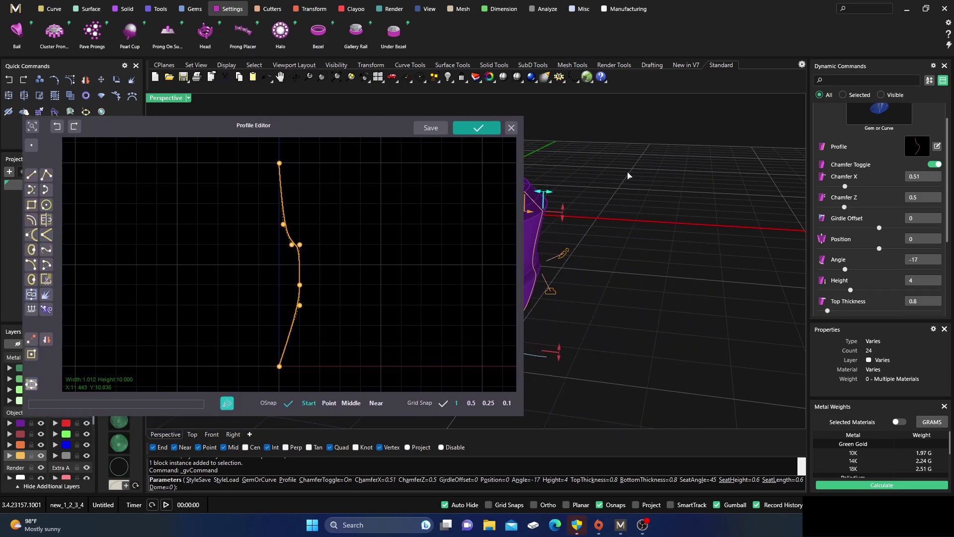
pyautogui.scroll(5, 629, 226)
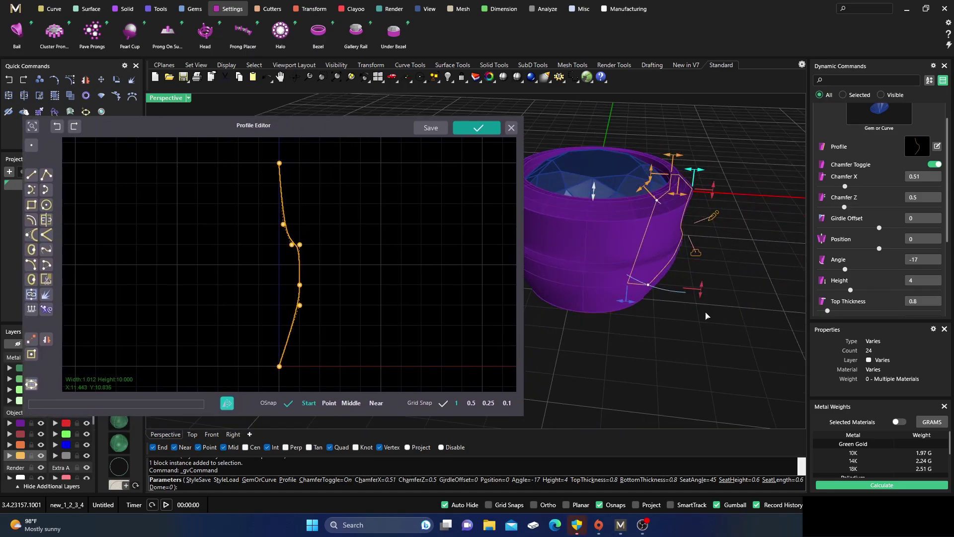
pyautogui.scroll(-3, 729, 341)
pyautogui.moveTo(729, 340); pyautogui.dragTo(696, 326, button='right')
pyautogui.scroll(4, 642, 222)
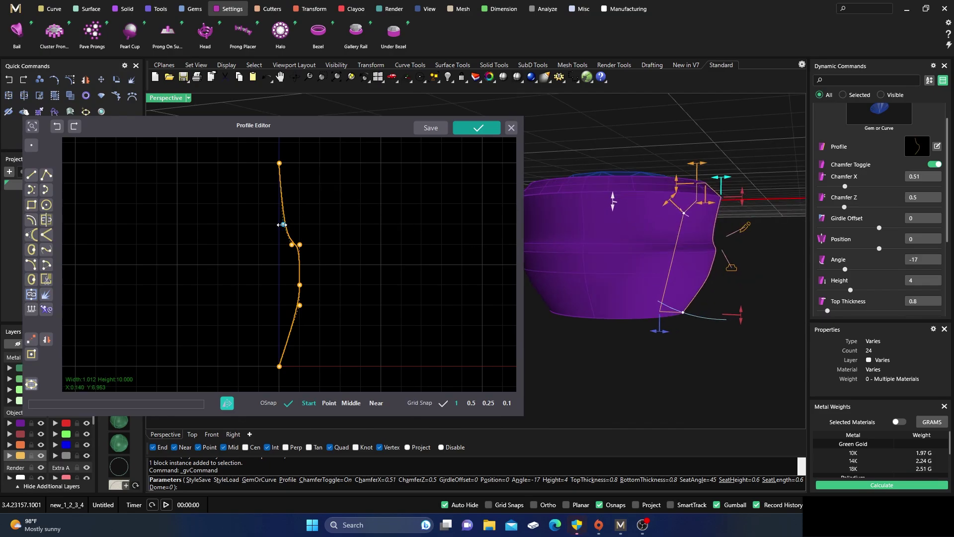
pyautogui.moveTo(282, 224); pyautogui.dragTo(318, 181)
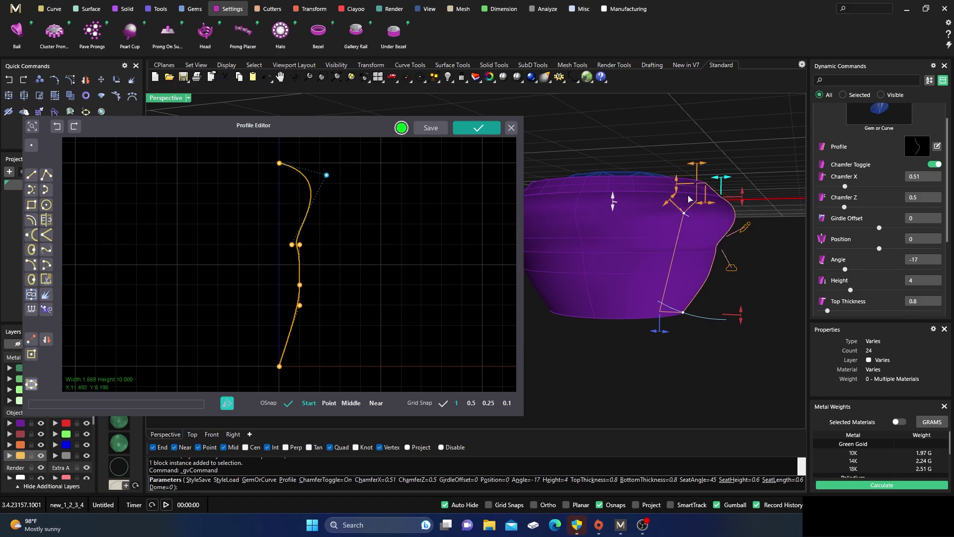
# - Move the profile's middle and lower control points to form a wide upper bulge, a sharper step and a rounded base
pyautogui.scroll(3, 293, 245)
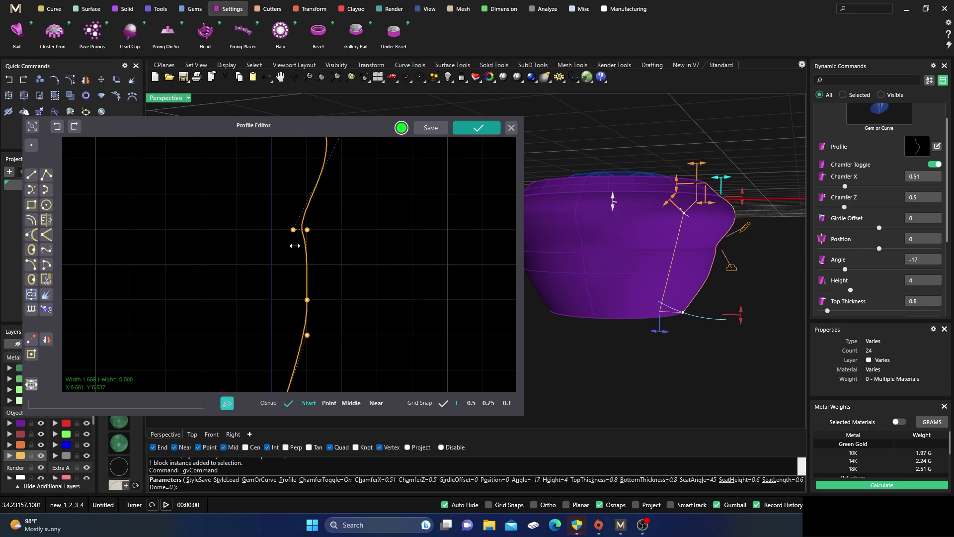
pyautogui.moveTo(293, 229); pyautogui.dragTo(356, 191)
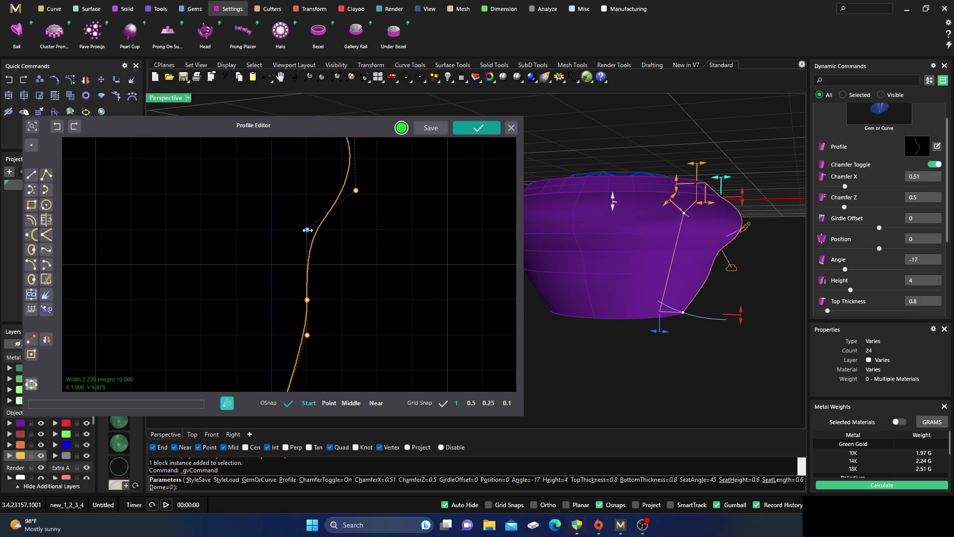
pyautogui.moveTo(308, 230); pyautogui.dragTo(360, 272)
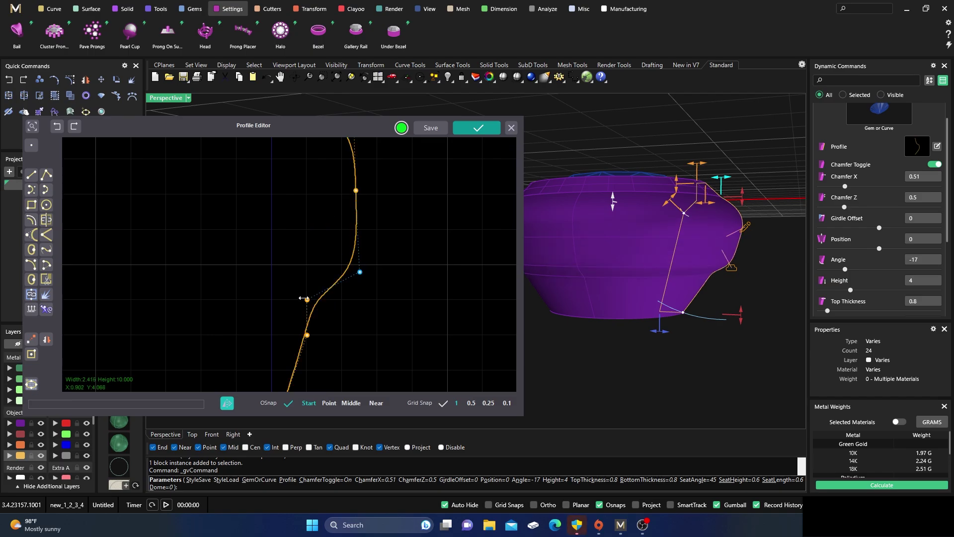
pyautogui.moveTo(308, 300); pyautogui.dragTo(314, 260)
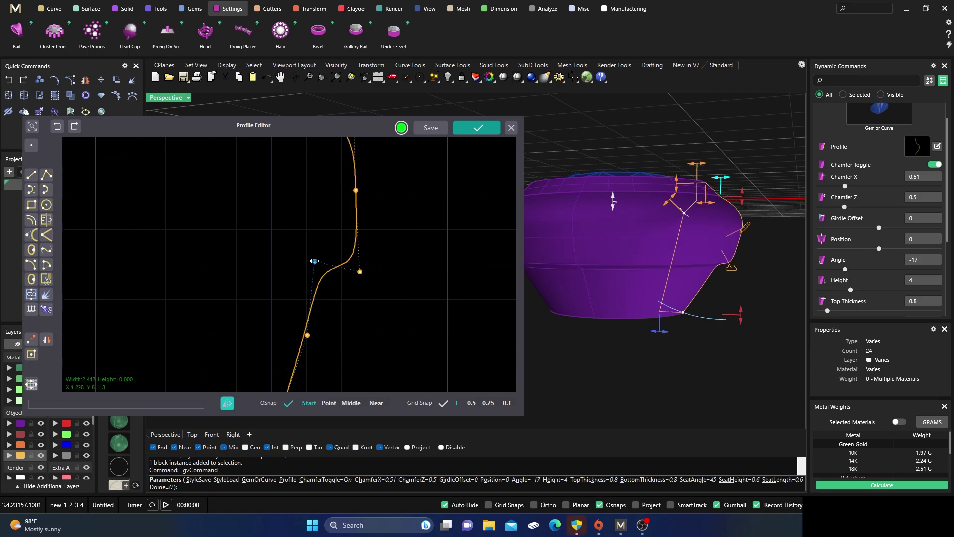
pyautogui.scroll(-2, 344, 290)
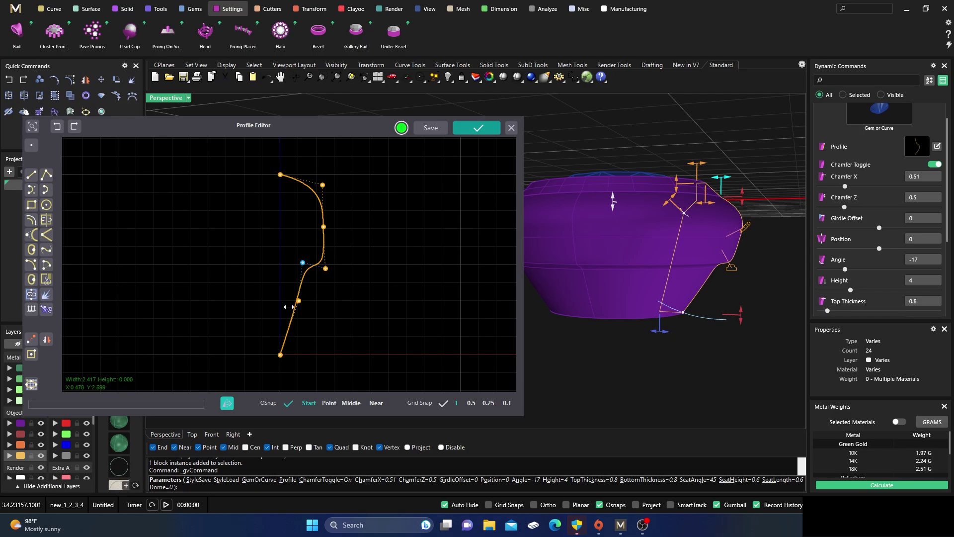
pyautogui.moveTo(297, 300); pyautogui.dragTo(320, 358)
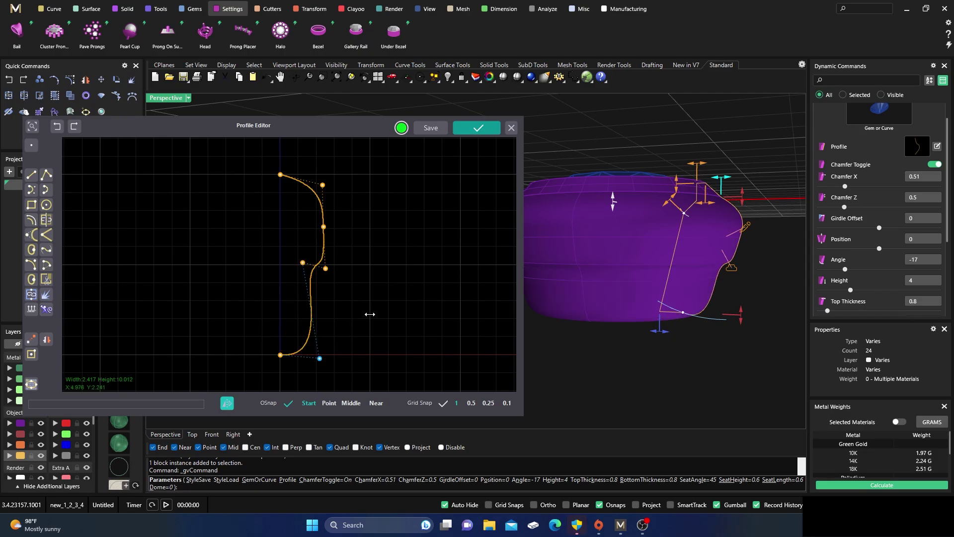
# - Move the control point in the upper bulge inward to form a groove, and close the profile editor without applying the edits
pyautogui.scroll(-8, 659, 231)
pyautogui.moveTo(659, 232); pyautogui.dragTo(641, 343, button='right')
pyautogui.scroll(7, 634, 337)
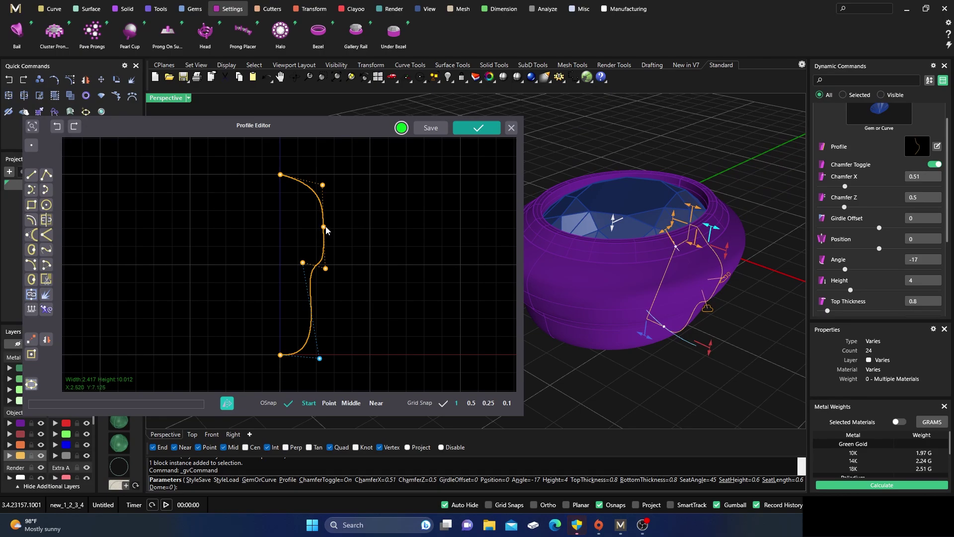
pyautogui.moveTo(323, 226); pyautogui.dragTo(288, 226)
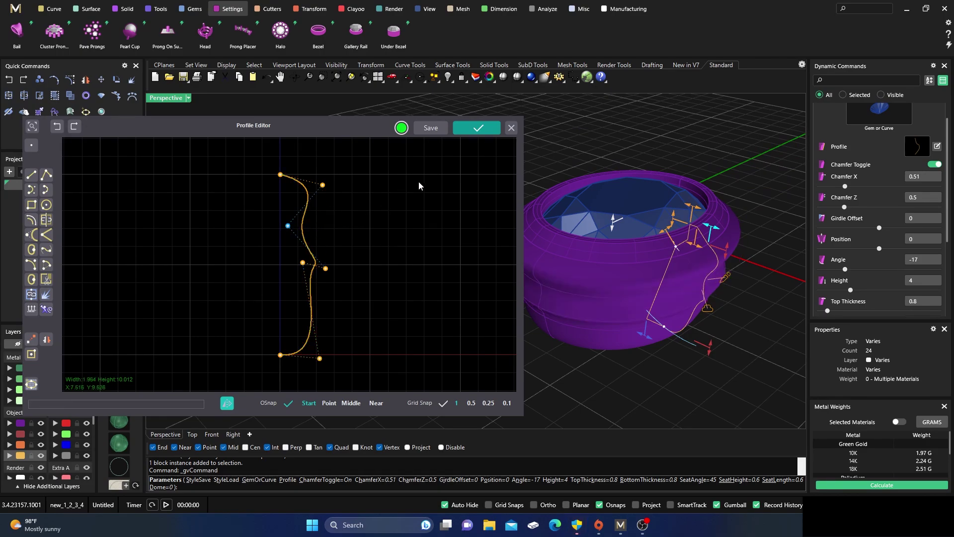
pyautogui.click(511, 130)
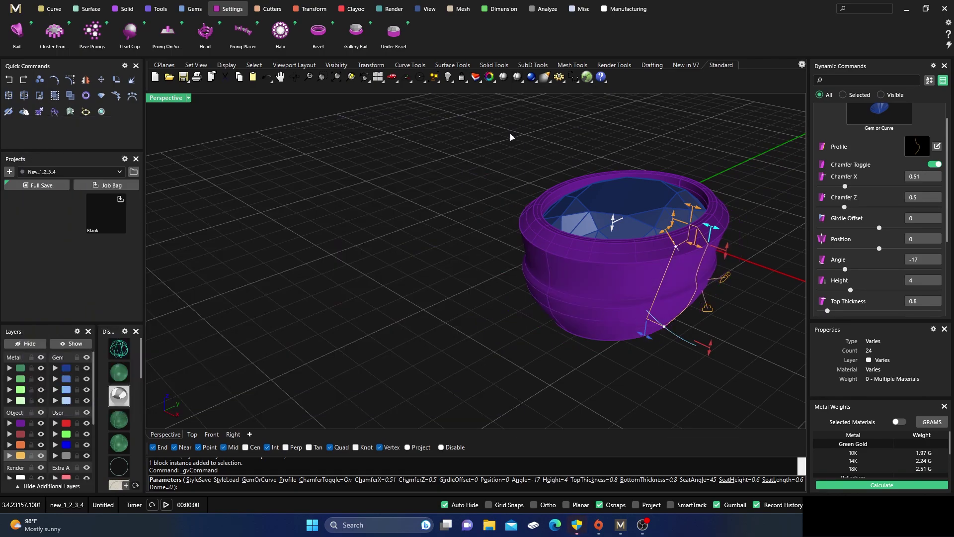
# - Replace the bezel's wall profile with library profile 15 from the Bezel collection
pyautogui.scroll(-5, 398, 283)
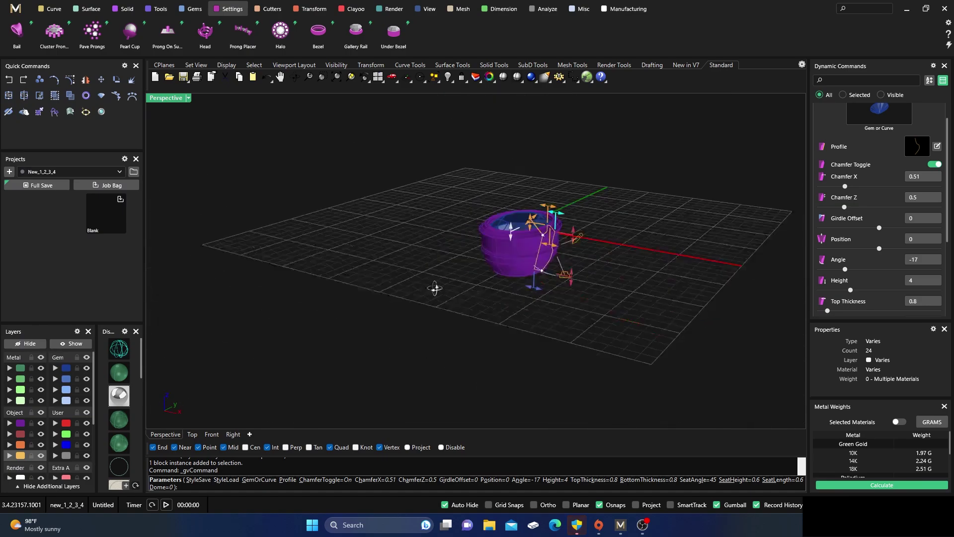
pyautogui.click(922, 149)
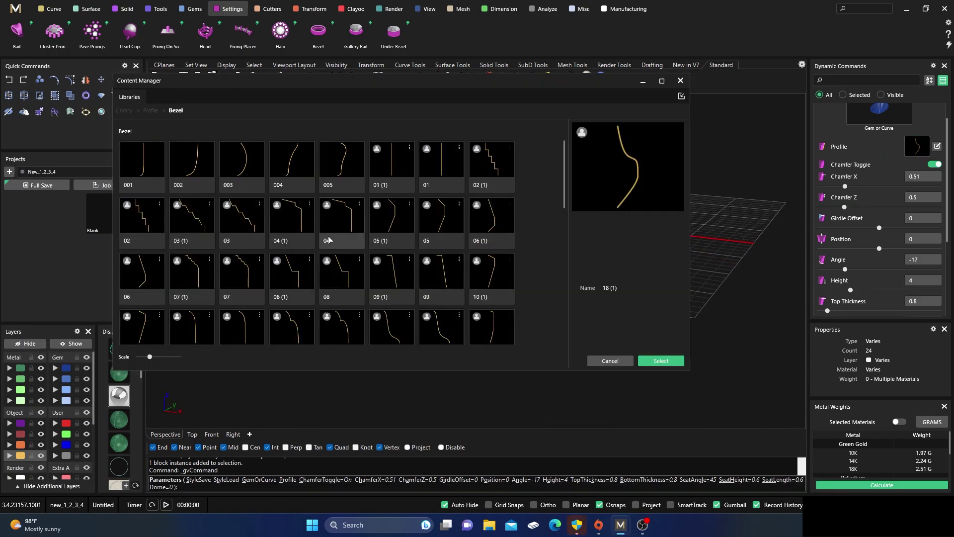
pyautogui.scroll(-3, 286, 227)
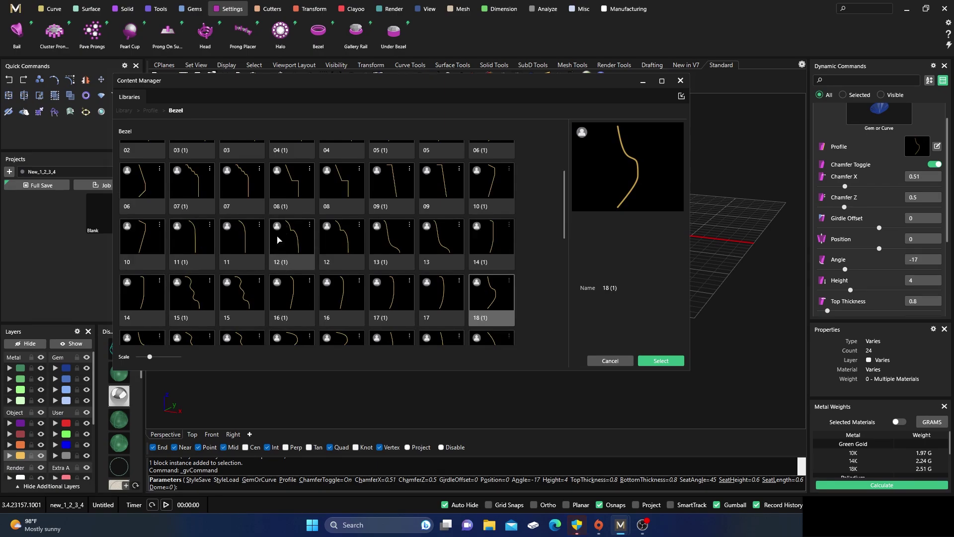
pyautogui.click(249, 287)
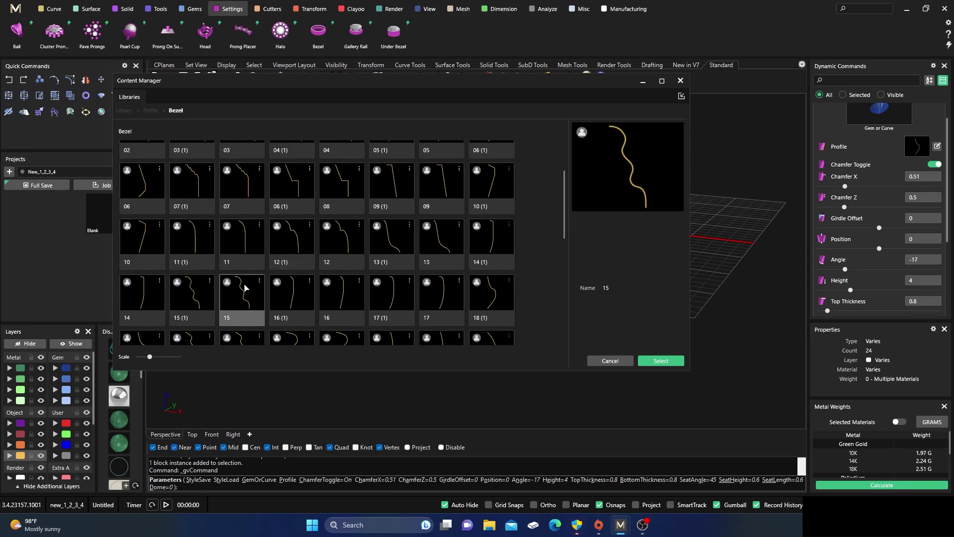
pyautogui.click(671, 362)
pyautogui.click(680, 80)
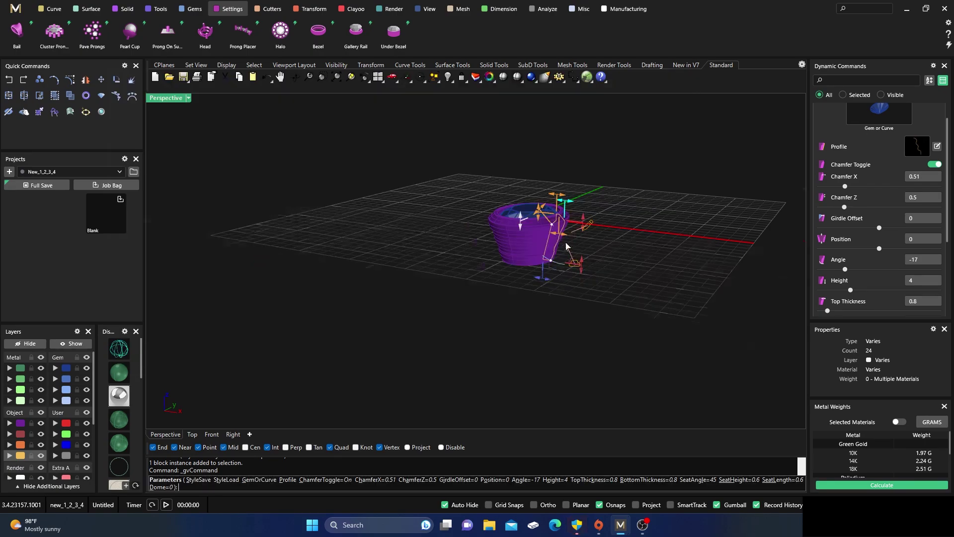
# - Set the bezel rim's Chamfer X to 0.67 mm and Chamfer Z to 0.46 mm
pyautogui.scroll(5, 566, 246)
pyautogui.scroll(-5, 544, 260)
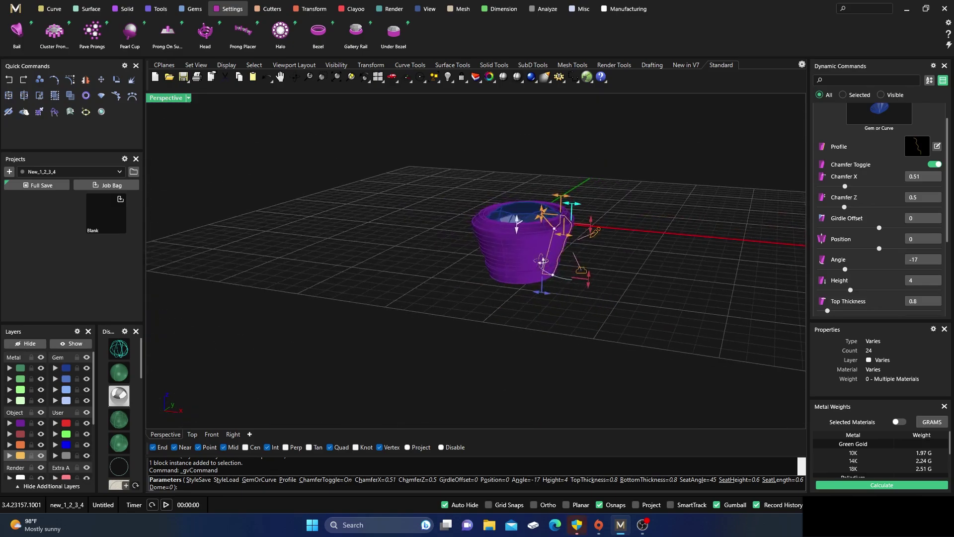
pyautogui.scroll(4, 543, 261)
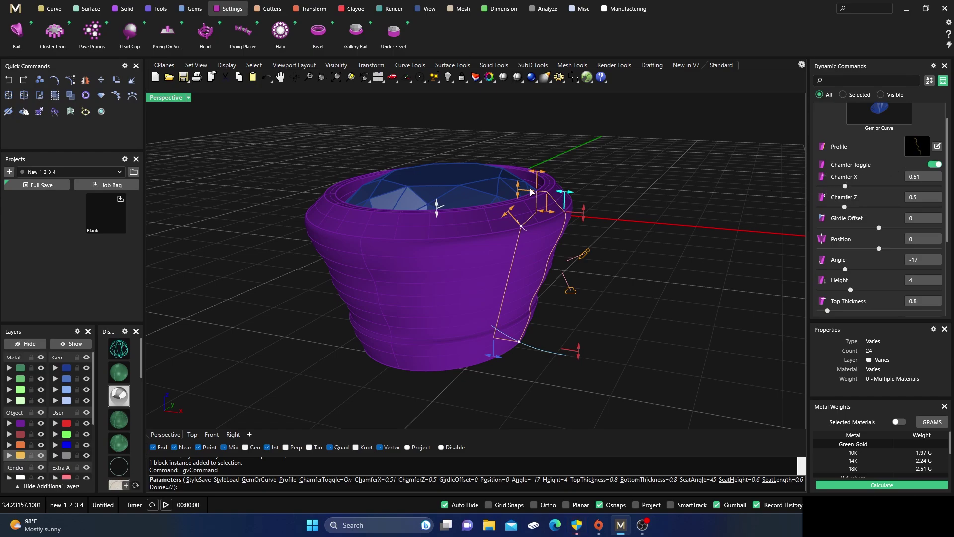
pyautogui.moveTo(551, 213); pyautogui.dragTo(542, 213)
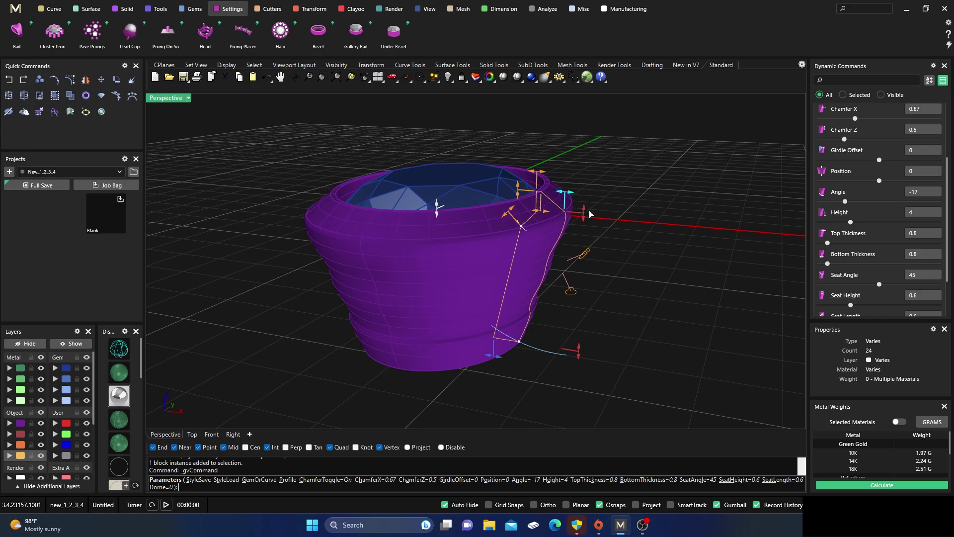
pyautogui.moveTo(847, 143); pyautogui.dragTo(844, 143)
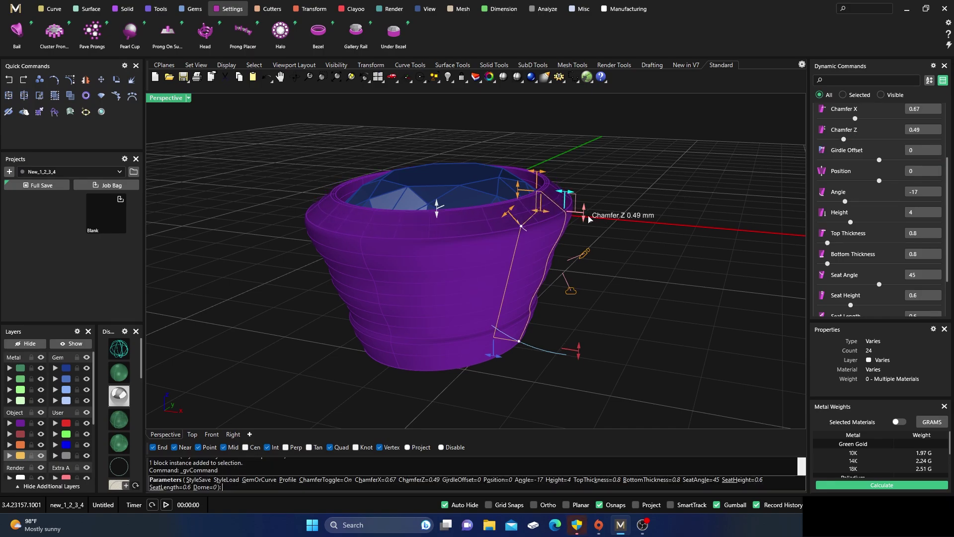
pyautogui.moveTo(584, 217)
pyautogui.mouseDown()
pyautogui.moveTo(580, 241)
pyautogui.moveTo(581, 206)
pyautogui.moveTo(572, 230)
pyautogui.moveTo(573, 213)
pyautogui.mouseUp()
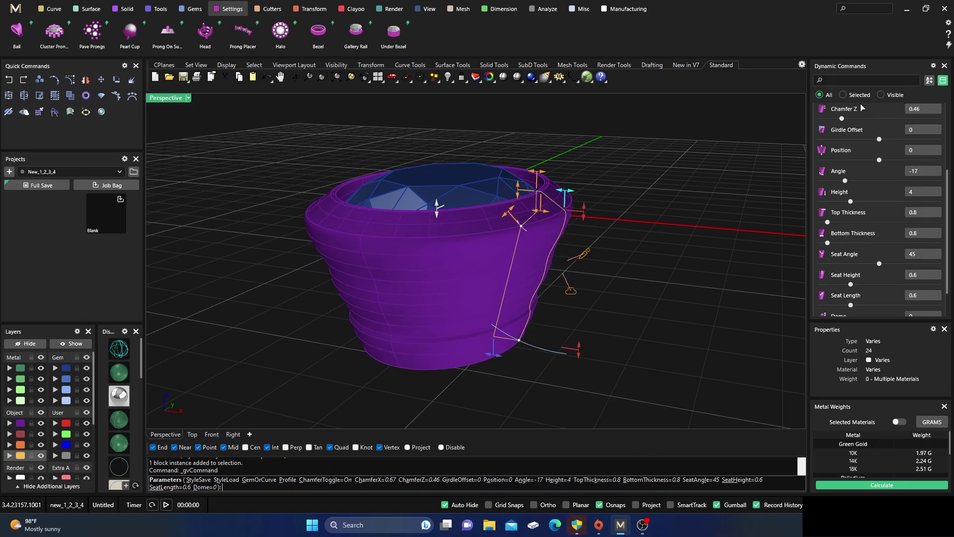
# - Test a girdle offset of 1 mm around the gem and bring the offset back to -0.01 mm
pyautogui.scroll(-5, 361, 204)
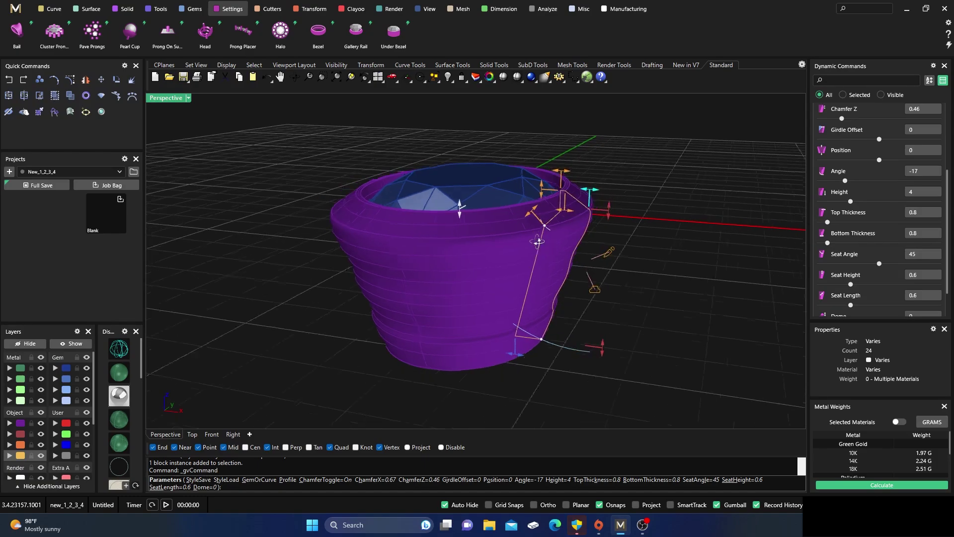
pyautogui.scroll(4, 470, 256)
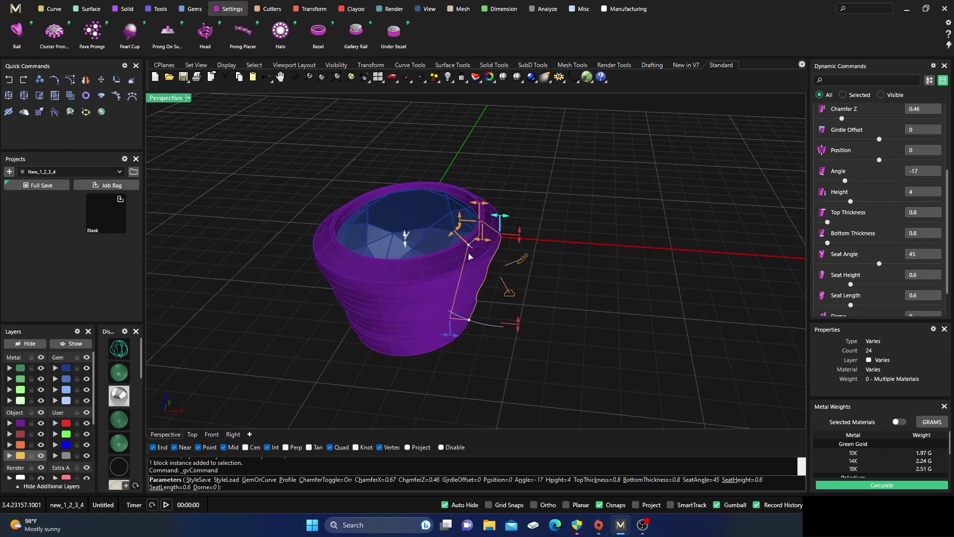
pyautogui.scroll(2, 438, 254)
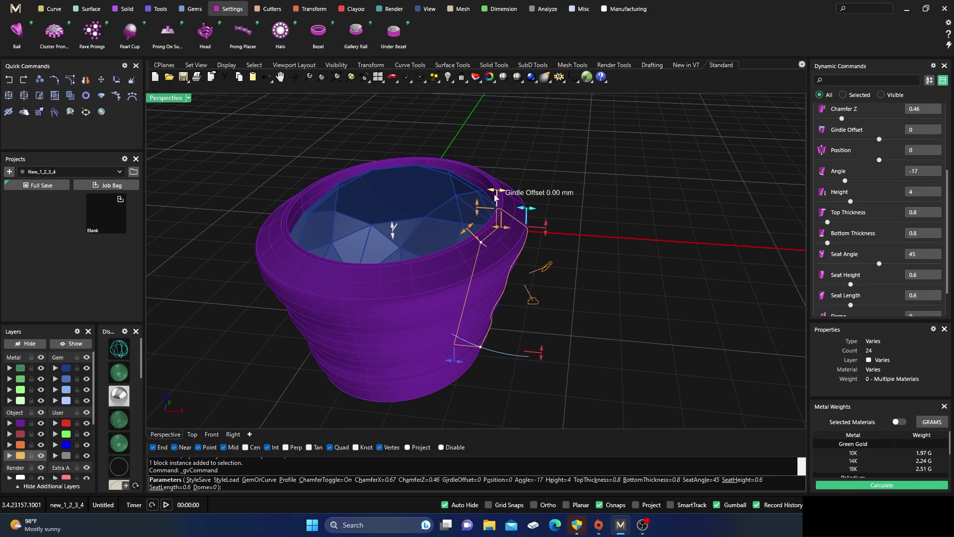
pyautogui.moveTo(495, 193); pyautogui.dragTo(535, 193)
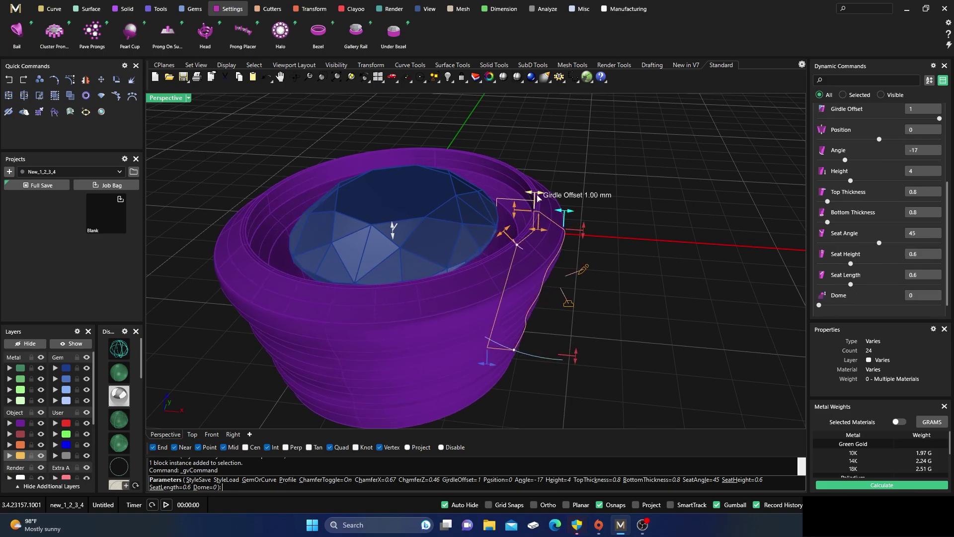
pyautogui.moveTo(535, 195); pyautogui.dragTo(497, 194)
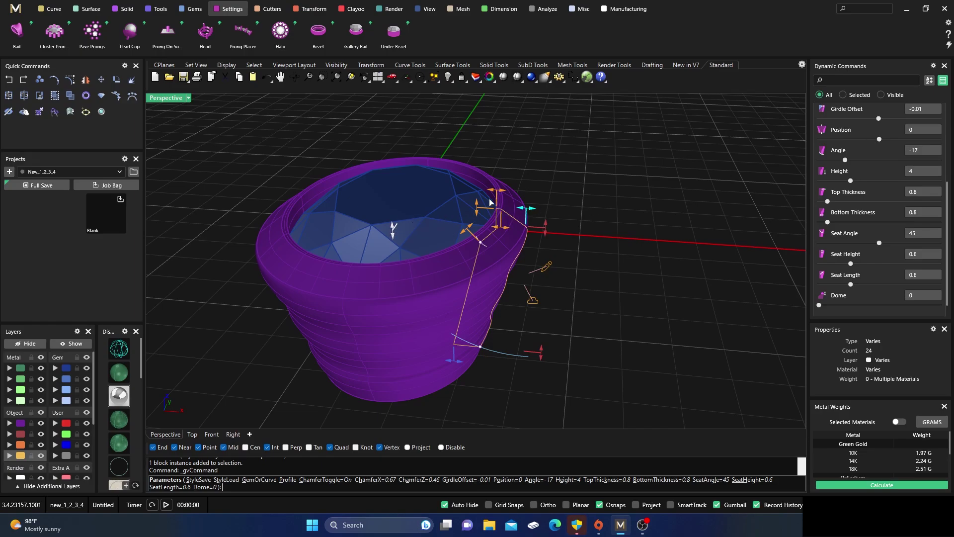
# - Lower the bezel relative to the gem by trying positions of -0.41 and -0.2 mm and settling on -0.14 mm
pyautogui.moveTo(878, 140)
pyautogui.mouseDown()
pyautogui.moveTo(888, 141)
pyautogui.moveTo(875, 140)
pyautogui.mouseUp()
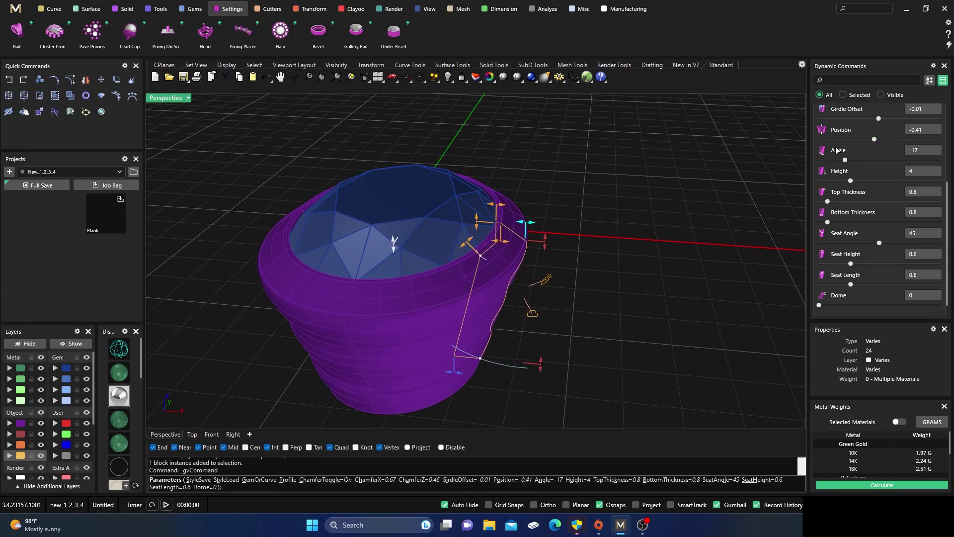
pyautogui.moveTo(875, 141); pyautogui.dragTo(878, 144)
pyautogui.moveTo(396, 237)
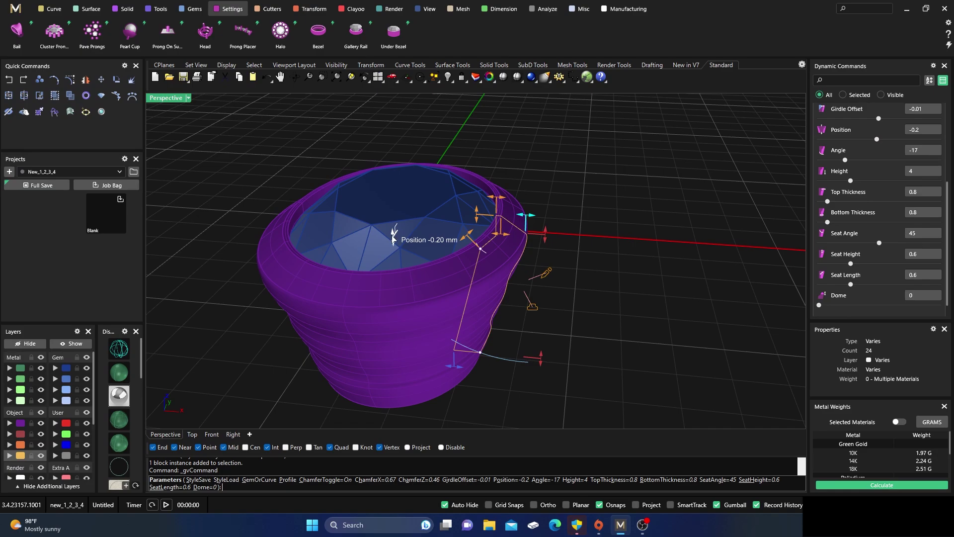
pyautogui.moveTo(393, 238); pyautogui.dragTo(402, 239)
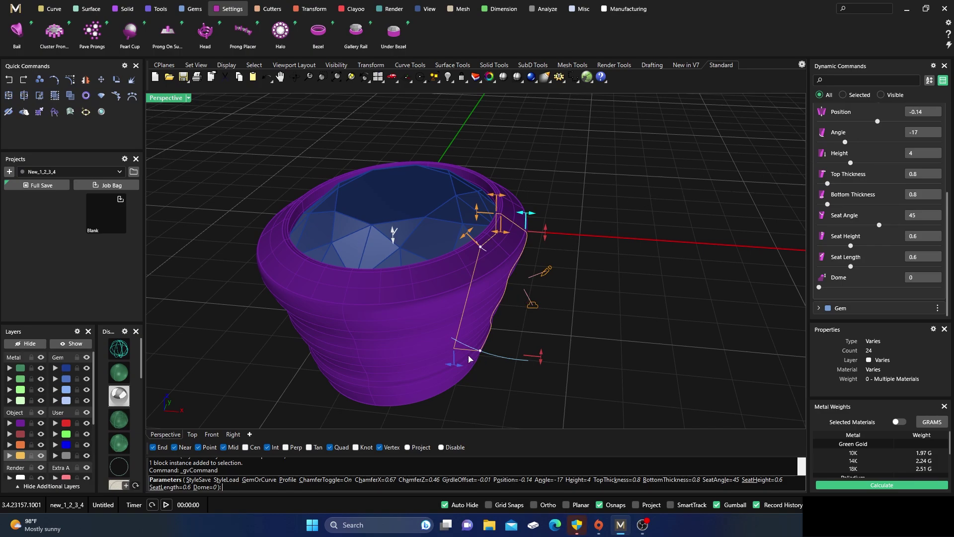
# - Flare the bezel wall outward to an angle of 30 degrees and increase the angle to 60 degrees
pyautogui.moveTo(480, 350)
pyautogui.moveTo(481, 354); pyautogui.dragTo(612, 375)
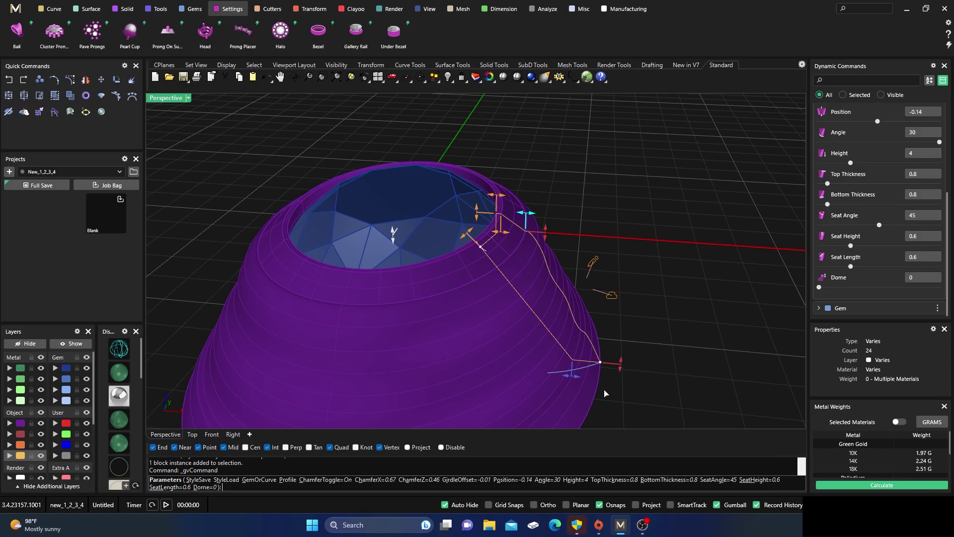
pyautogui.moveTo(601, 364)
pyautogui.click(913, 133)
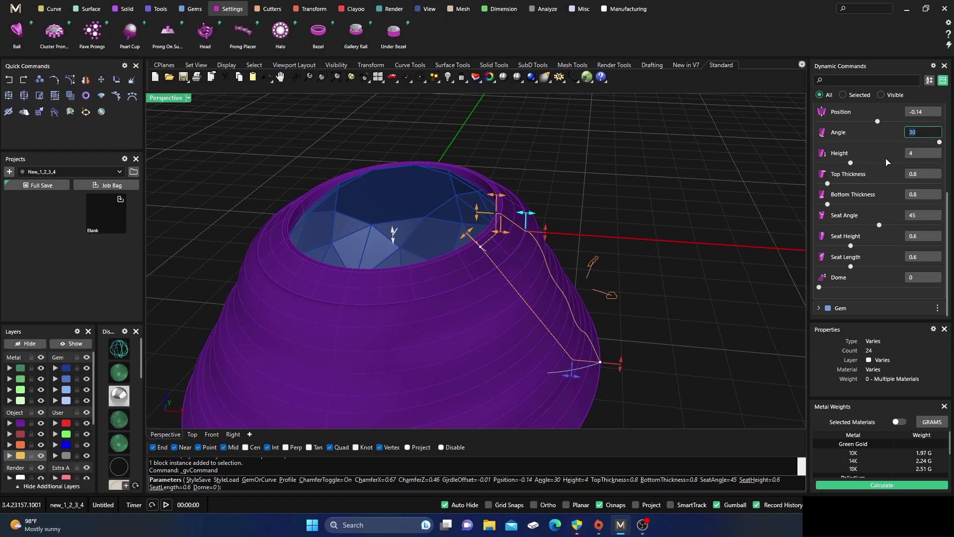
pyautogui.press('Tab')
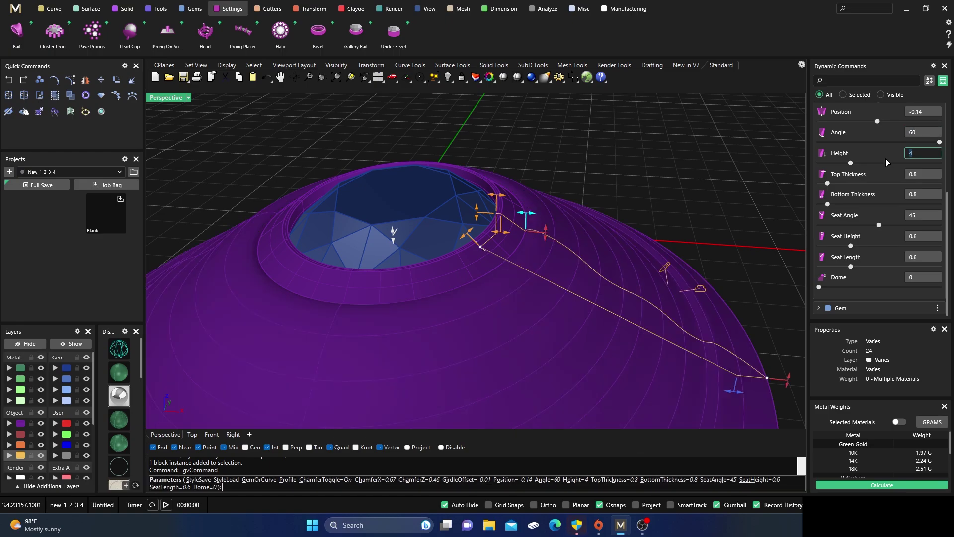
# - Examine the flared bezel and its gem opening from above and from the side
pyautogui.scroll(-8, 607, 186)
pyautogui.moveTo(605, 187); pyautogui.dragTo(561, 260, button='right')
pyautogui.scroll(4, 557, 227)
pyautogui.scroll(-4, 557, 226)
pyautogui.scroll(2, 562, 259)
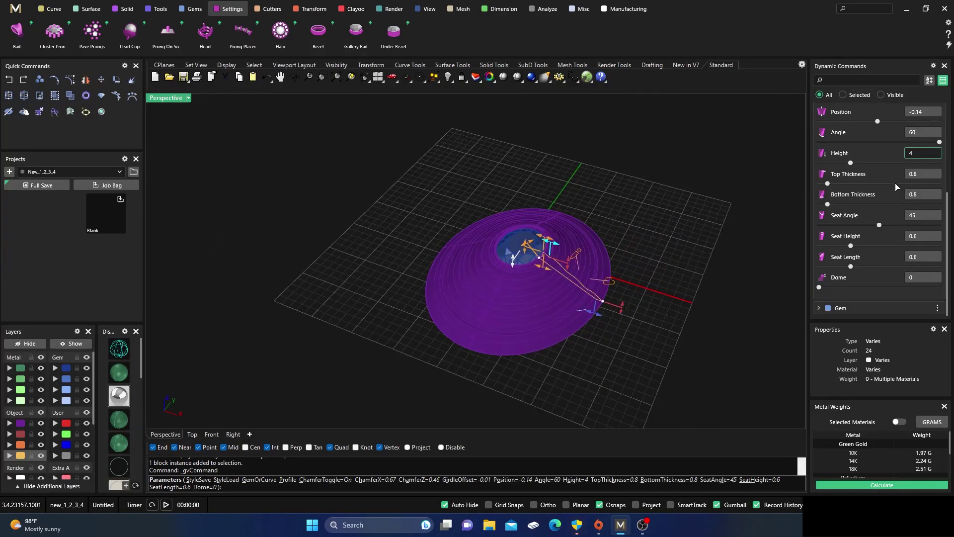
pyautogui.scroll(2, 878, 192)
pyautogui.scroll(3, 463, 270)
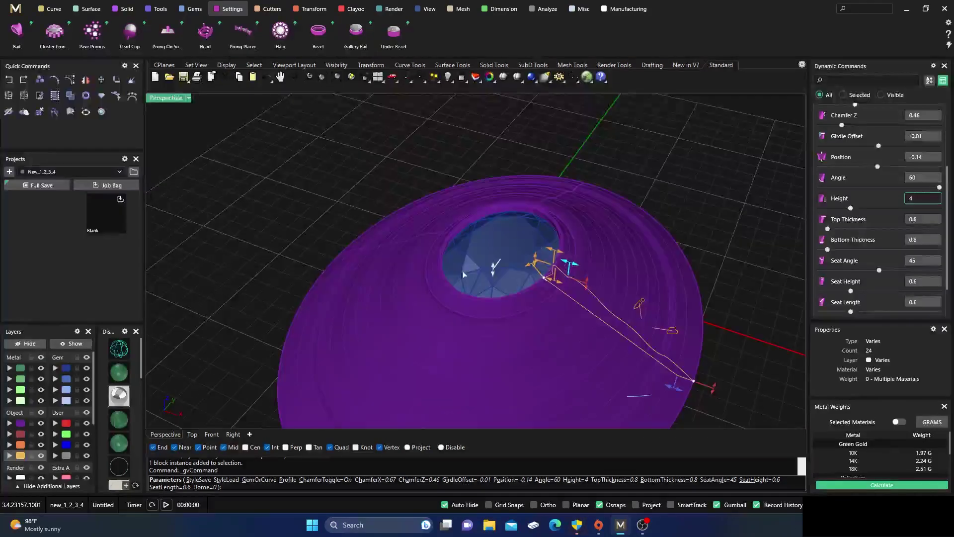
pyautogui.scroll(-2, 440, 257)
pyautogui.moveTo(486, 302); pyautogui.dragTo(492, 314, button='right')
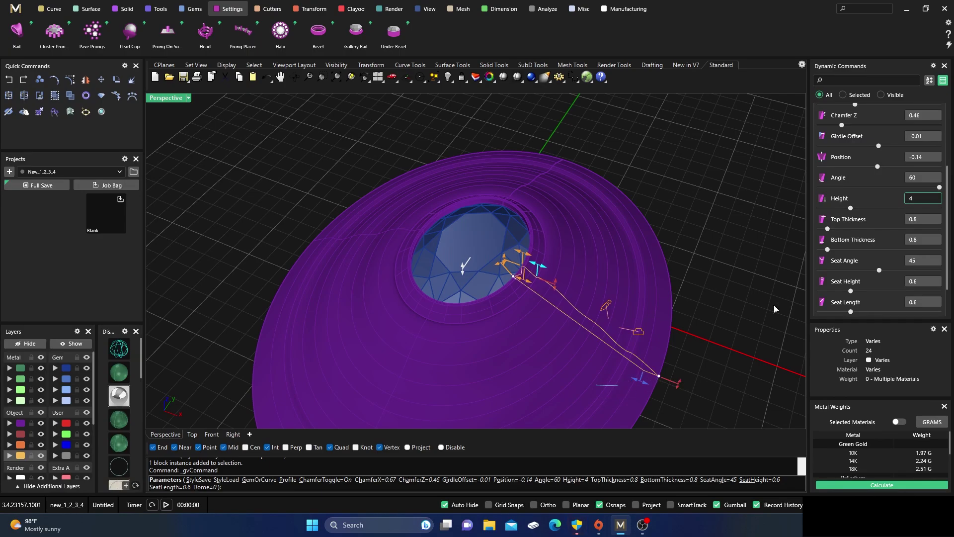
pyautogui.moveTo(758, 344); pyautogui.dragTo(721, 292, button='right')
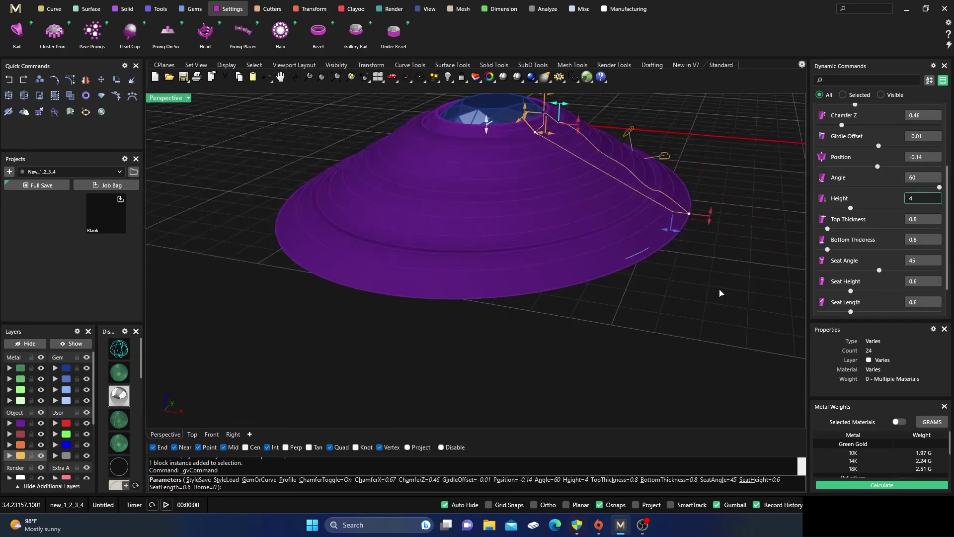
# - Pull the bezel's wall angle in to 24 degrees and further inward to -4 degrees
pyautogui.moveTo(636, 257)
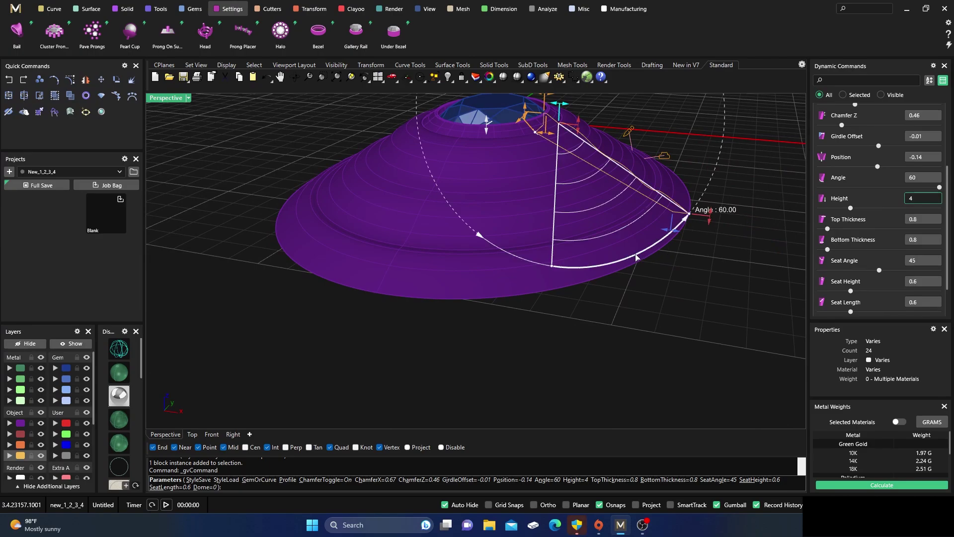
pyautogui.moveTo(626, 259); pyautogui.dragTo(621, 244)
pyautogui.scroll(-6, 549, 379)
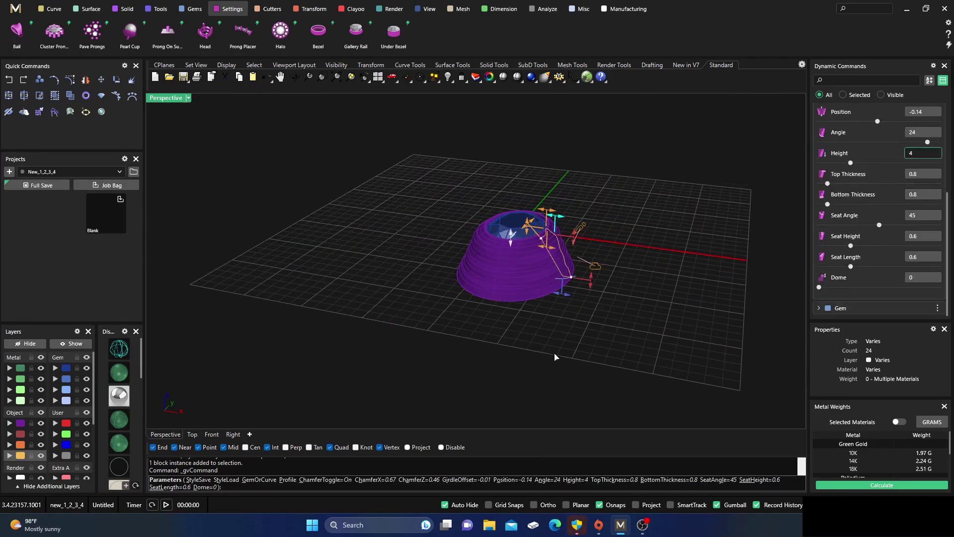
pyautogui.moveTo(554, 355); pyautogui.dragTo(572, 253, button='right')
pyautogui.scroll(5, 568, 319)
pyautogui.moveTo(571, 252)
pyautogui.moveTo(572, 252); pyautogui.dragTo(548, 232)
# - Set the bezel's bottom thickness to 1.18 mm, height to 4.06 mm and top thickness to 2.06 mm
pyautogui.moveTo(497, 253)
pyautogui.moveTo(499, 250); pyautogui.dragTo(527, 258)
pyautogui.moveTo(526, 259); pyautogui.dragTo(711, 217, button='right')
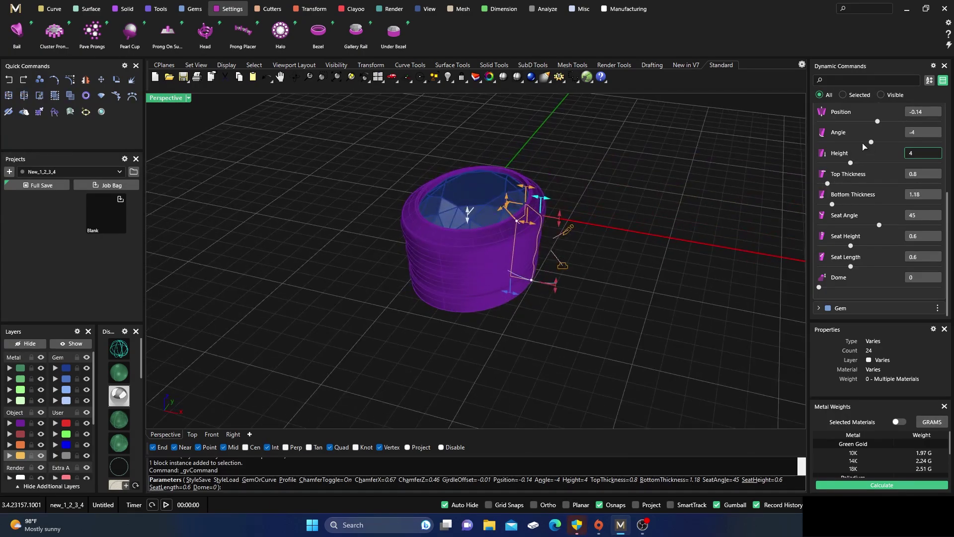
pyautogui.moveTo(851, 166); pyautogui.dragTo(843, 184)
pyautogui.scroll(2, 579, 219)
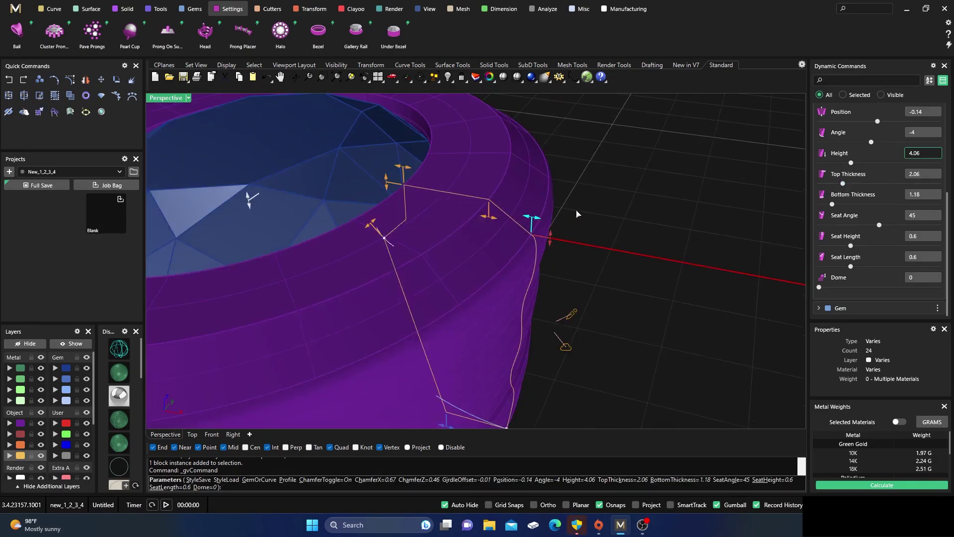
# - Widen the rim's Chamfer X to 1.049 mm and set the top thickness to 1.05 mm
pyautogui.scroll(2, 577, 218)
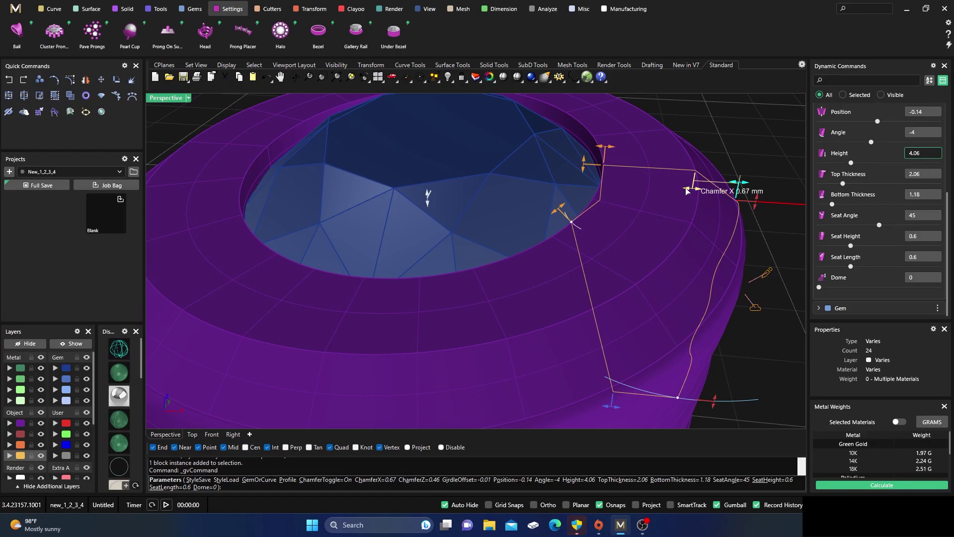
pyautogui.moveTo(688, 191); pyautogui.dragTo(629, 178)
pyautogui.scroll(-4, 607, 197)
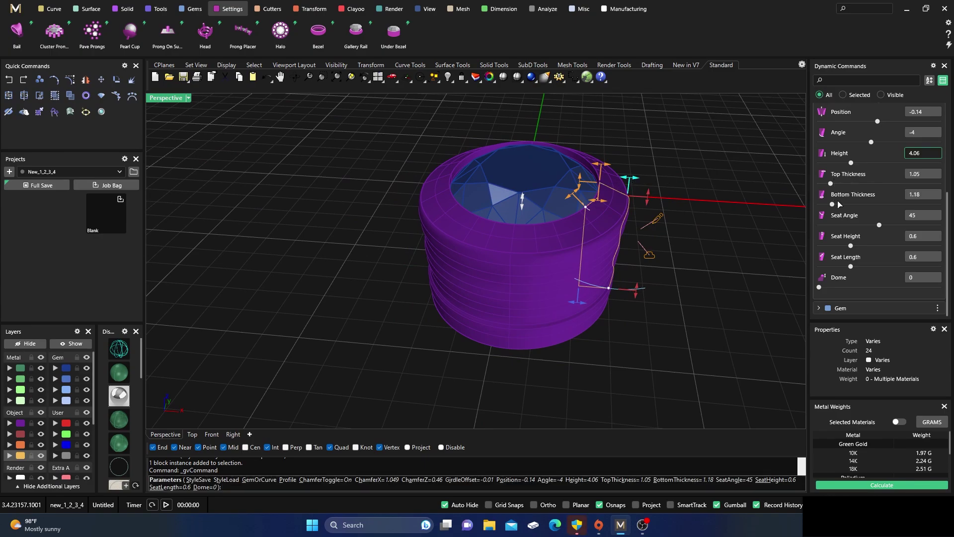
# - Try a bottom thickness of 2.22 mm, settle it at 1.48 mm and set the bezel's height to 3.86 mm
pyautogui.moveTo(603, 298); pyautogui.dragTo(556, 295)
pyautogui.scroll(-3, 535, 359)
pyautogui.moveTo(542, 271); pyautogui.dragTo(541, 234, button='right')
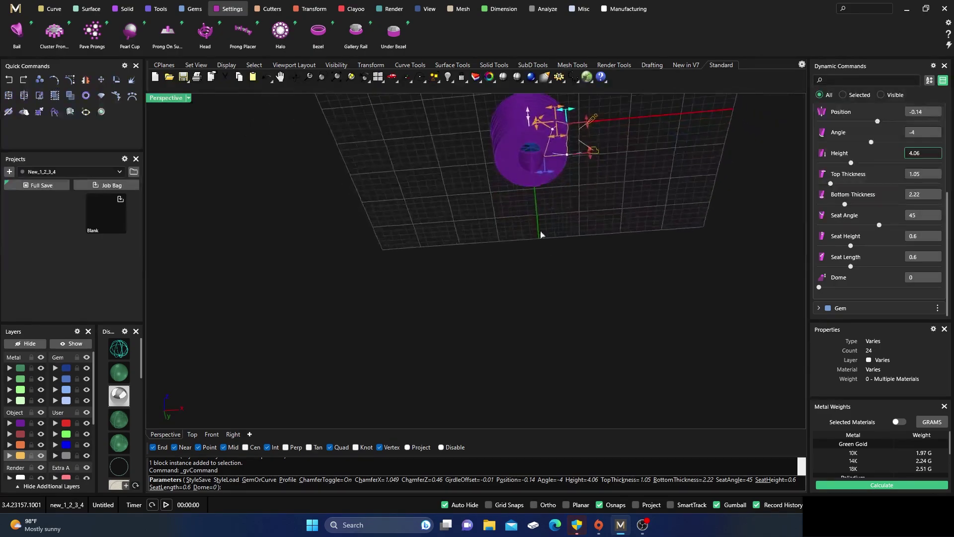
pyautogui.scroll(3, 539, 192)
pyautogui.moveTo(535, 174)
pyautogui.mouseDown()
pyautogui.moveTo(563, 177)
pyautogui.moveTo(538, 184)
pyautogui.moveTo(552, 176)
pyautogui.mouseUp()
pyautogui.moveTo(634, 212); pyautogui.dragTo(596, 289, button='right')
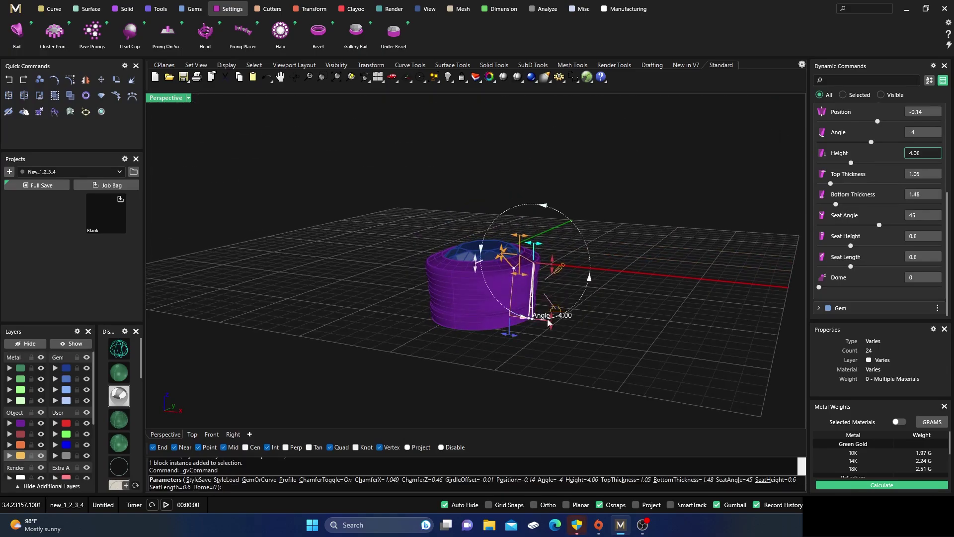
pyautogui.moveTo(551, 322)
pyautogui.mouseDown()
pyautogui.moveTo(554, 359)
pyautogui.moveTo(557, 323)
pyautogui.mouseUp()
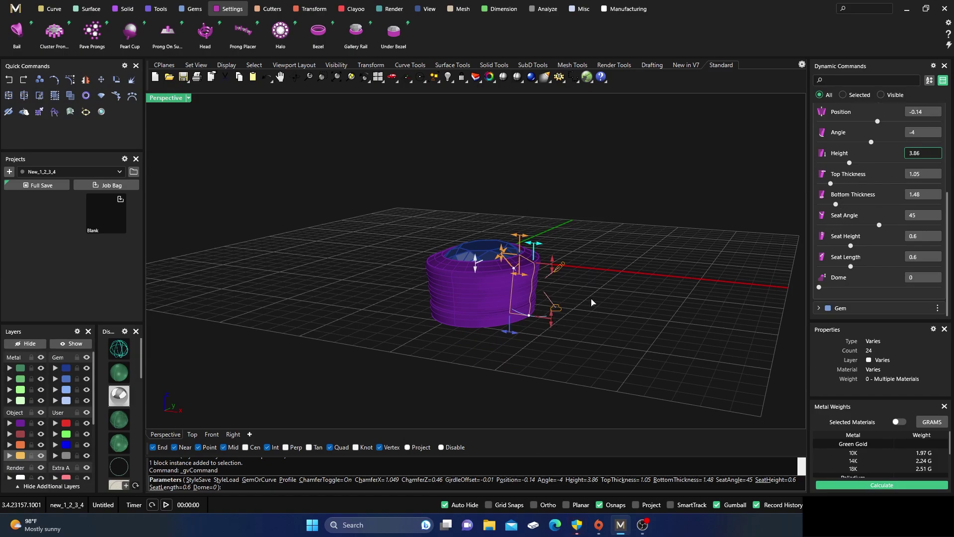
# - Show all four viewports and switch the display mode to wireframe
pyautogui.doubleClick(161, 98)
pyautogui.click(122, 350)
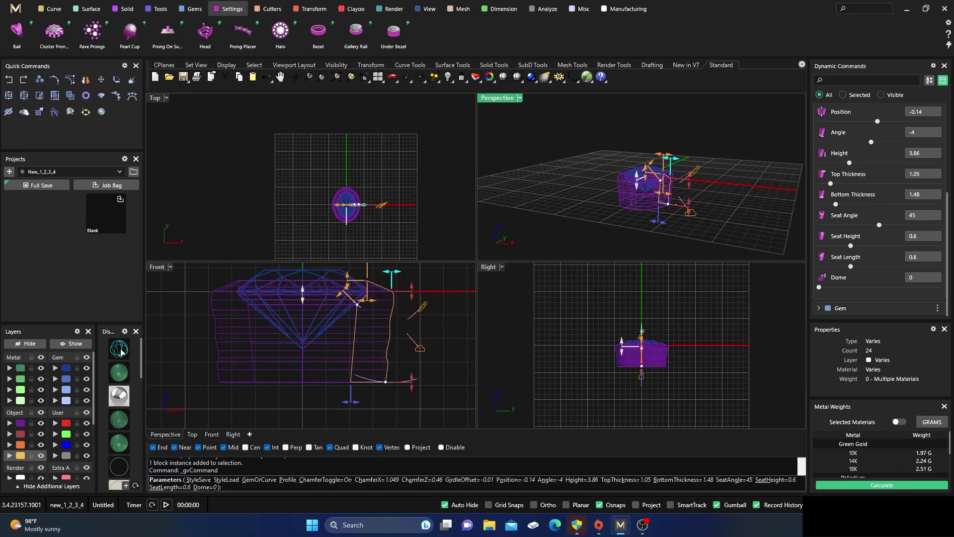
# - Try a seat angle of 77 degrees, settle it at 46, and set the bezel's seat length to 0.6 mm
pyautogui.scroll(4, 309, 292)
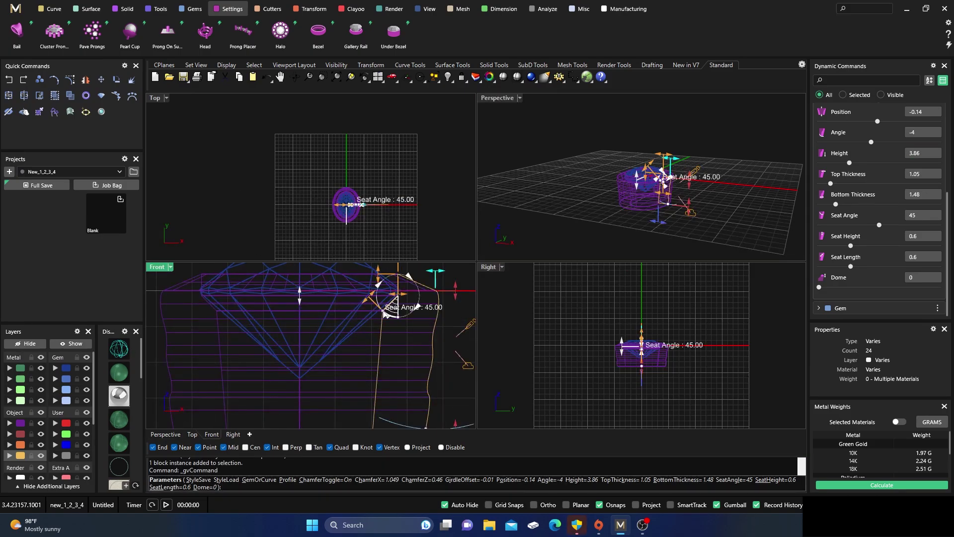
pyautogui.scroll(3, 386, 314)
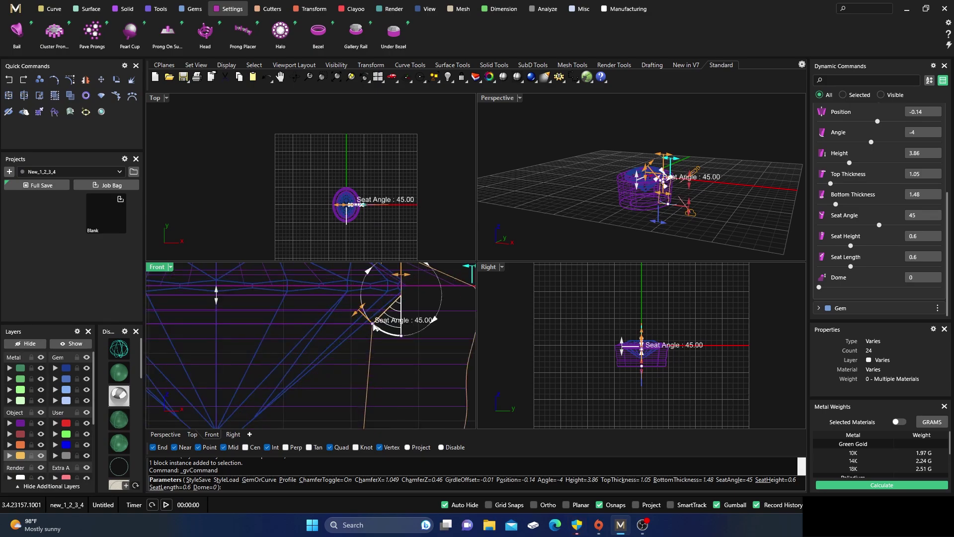
pyautogui.moveTo(374, 326); pyautogui.dragTo(376, 304)
pyautogui.moveTo(376, 325)
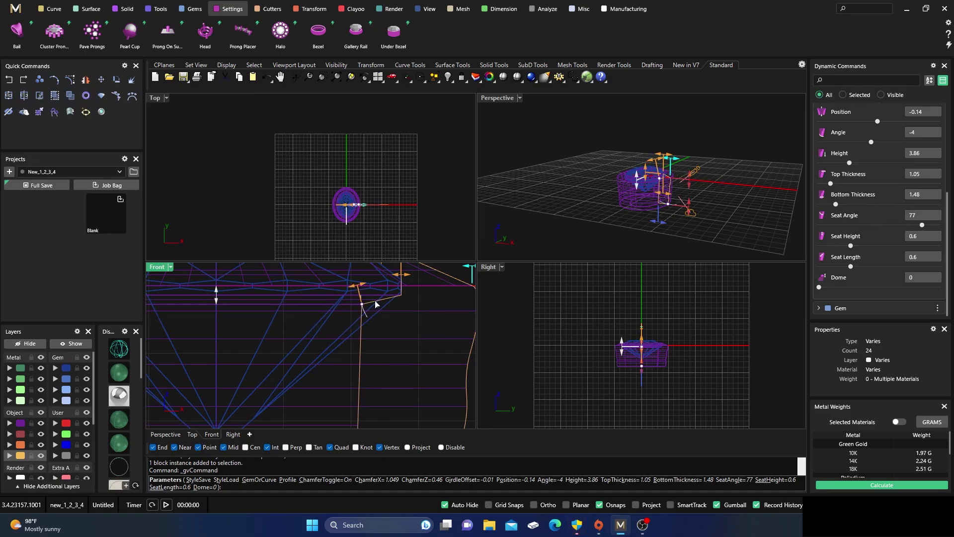
pyautogui.moveTo(360, 311)
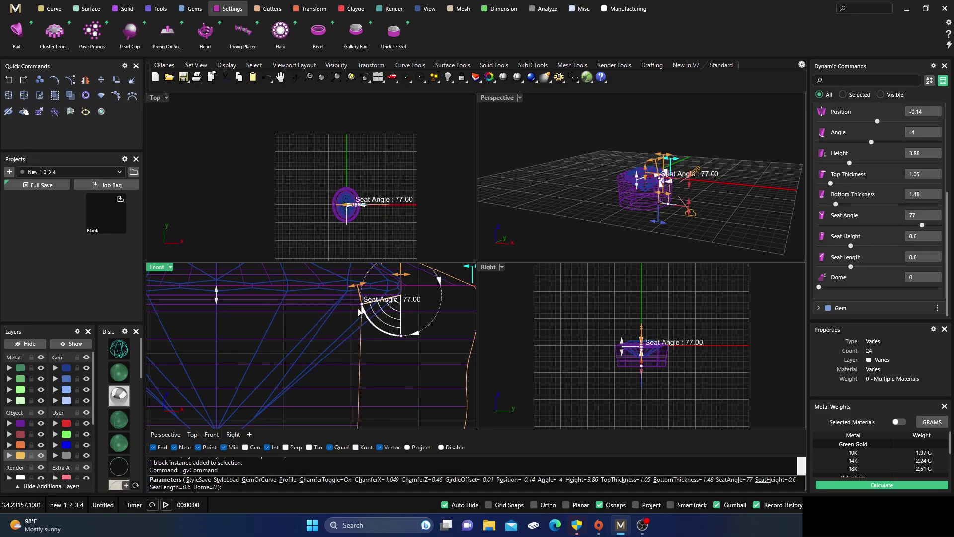
pyautogui.moveTo(362, 307)
pyautogui.mouseDown()
pyautogui.moveTo(391, 315)
pyautogui.moveTo(389, 292)
pyautogui.moveTo(311, 370)
pyautogui.moveTo(379, 292)
pyautogui.moveTo(365, 322)
pyautogui.moveTo(281, 379)
pyautogui.moveTo(393, 313)
pyautogui.moveTo(373, 320)
pyautogui.moveTo(368, 298)
pyautogui.mouseUp()
pyautogui.moveTo(367, 305)
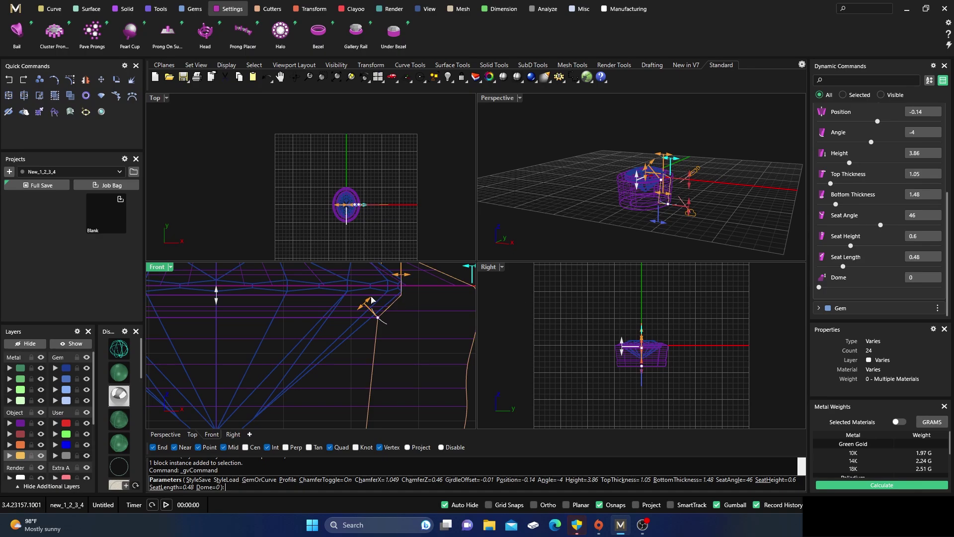
pyautogui.moveTo(365, 304); pyautogui.dragTo(341, 321)
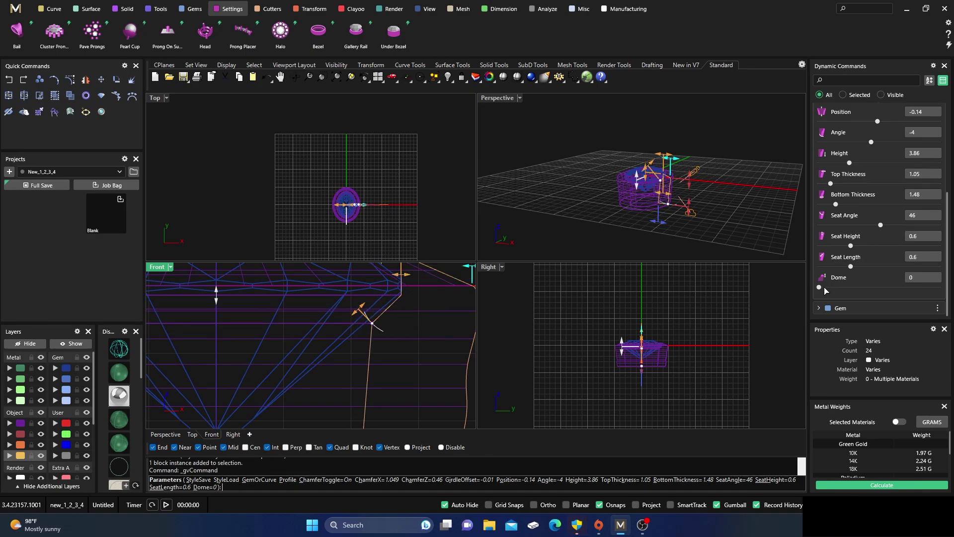
# - Maximize the Perspective viewport and switch the bezel and gem from wireframe to a shaded display mode
pyautogui.scroll(5, 870, 245)
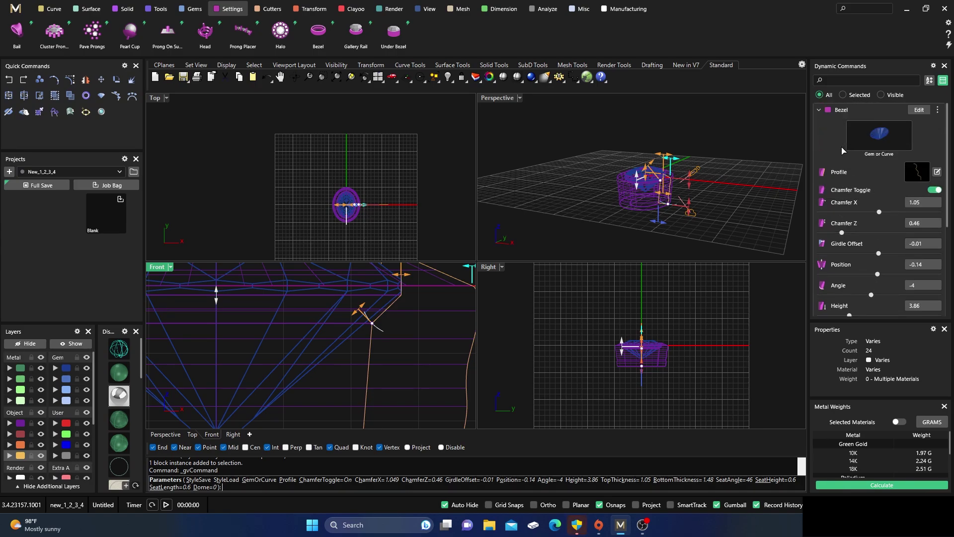
pyautogui.doubleClick(495, 99)
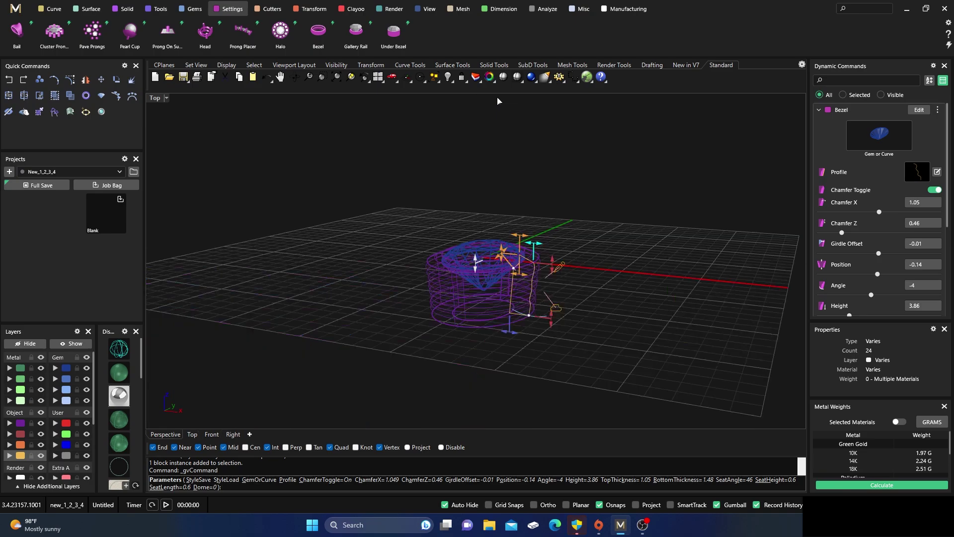
pyautogui.scroll(2, 458, 236)
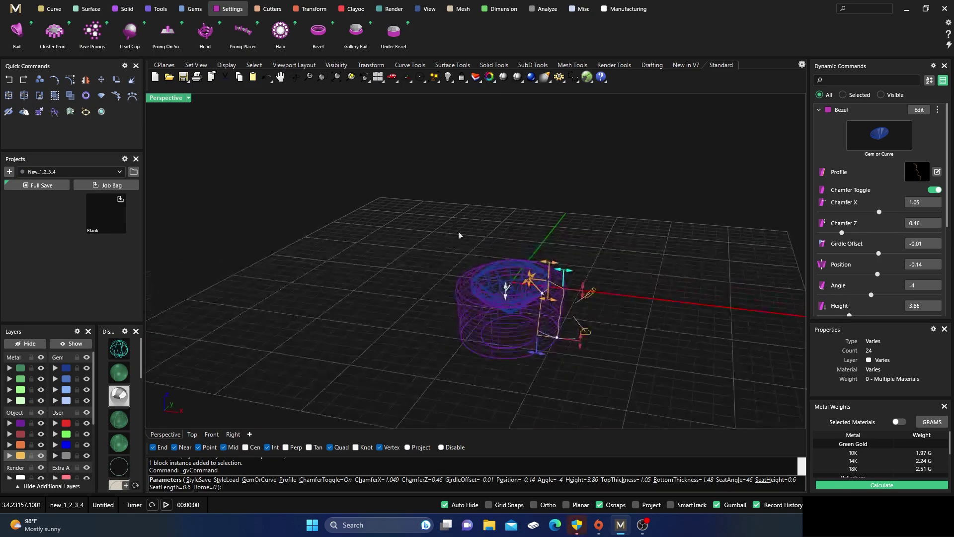
pyautogui.click(122, 375)
pyautogui.scroll(3, 479, 294)
pyautogui.scroll(-4, 480, 294)
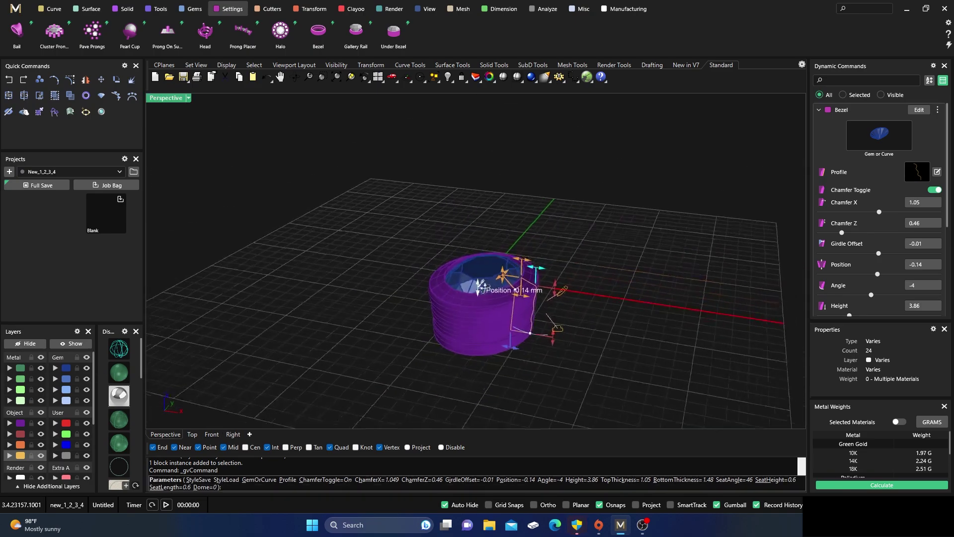
# - Browse the Bezel style sheets in the Content Manager and preview 11.json without loading it
pyautogui.click(938, 110)
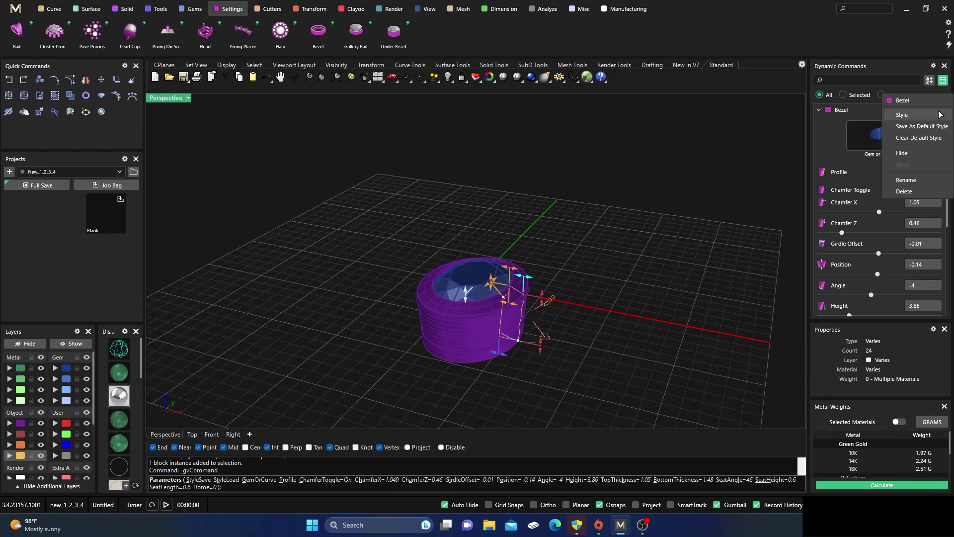
pyautogui.click(905, 115)
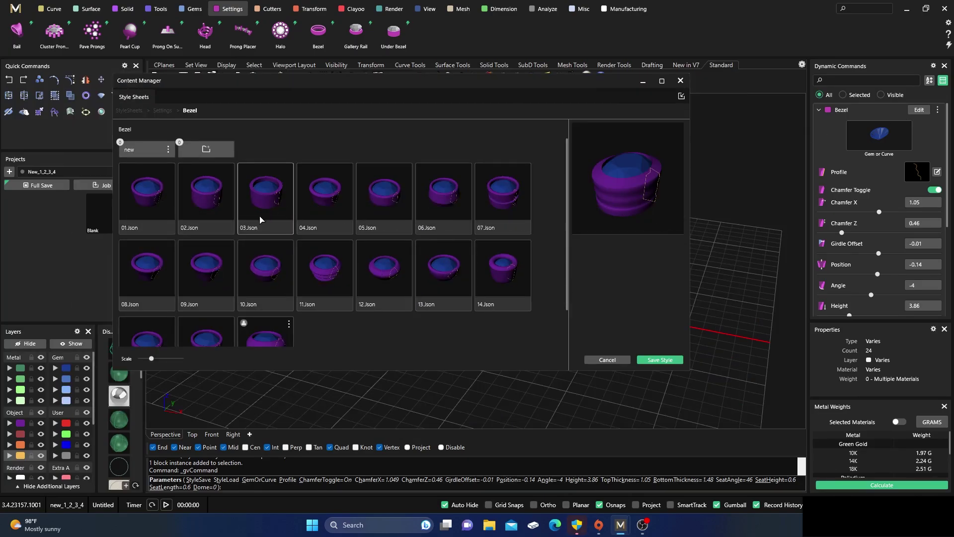
pyautogui.scroll(-1, 259, 217)
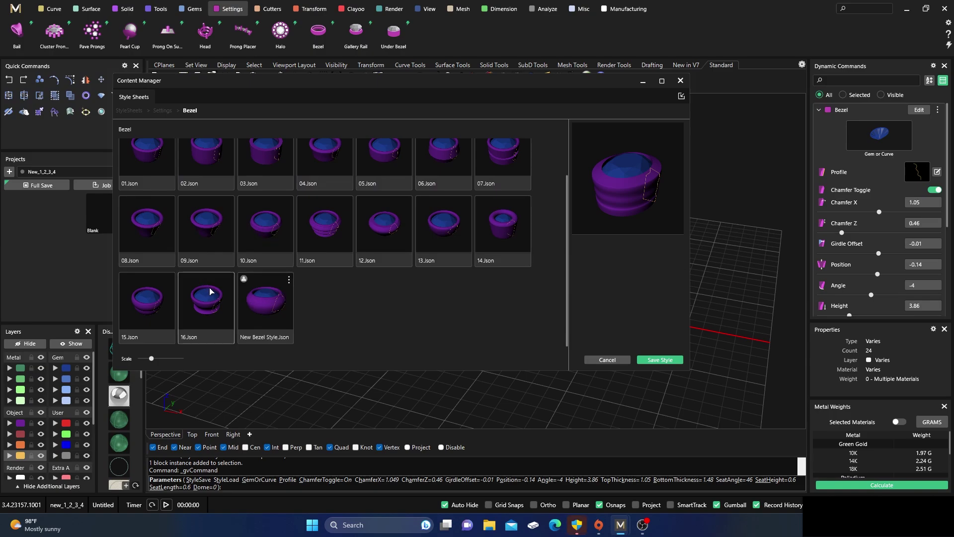
pyautogui.scroll(1, 223, 282)
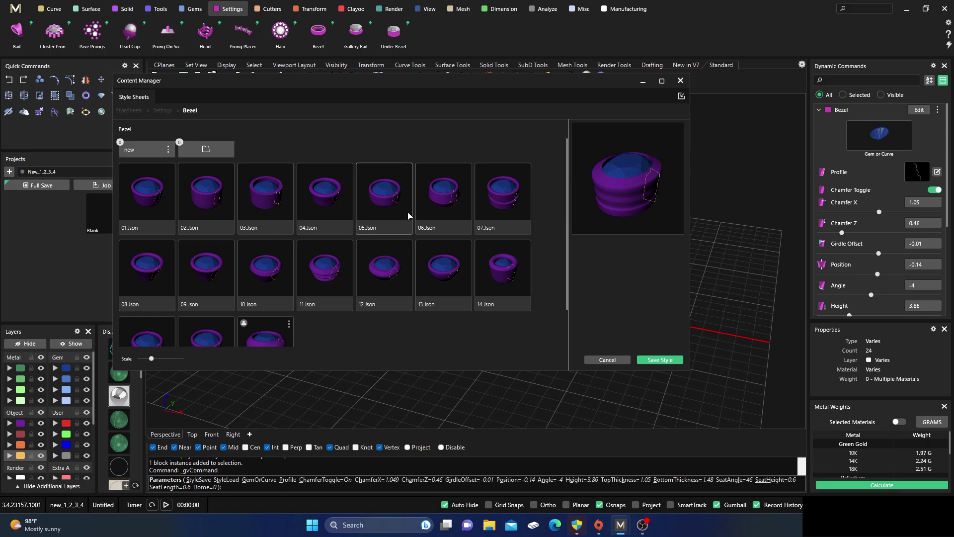
pyautogui.click(329, 278)
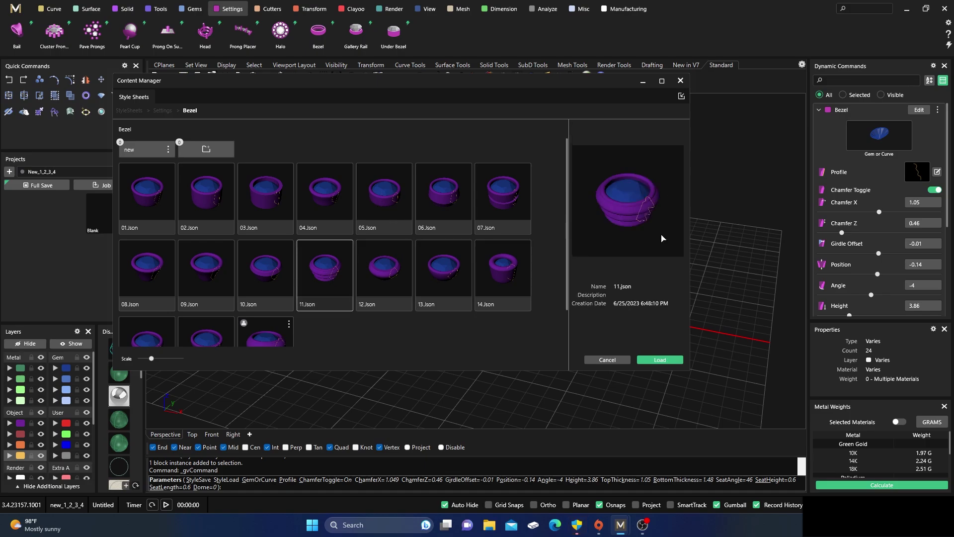
pyautogui.click(680, 80)
pyautogui.scroll(-2, 578, 289)
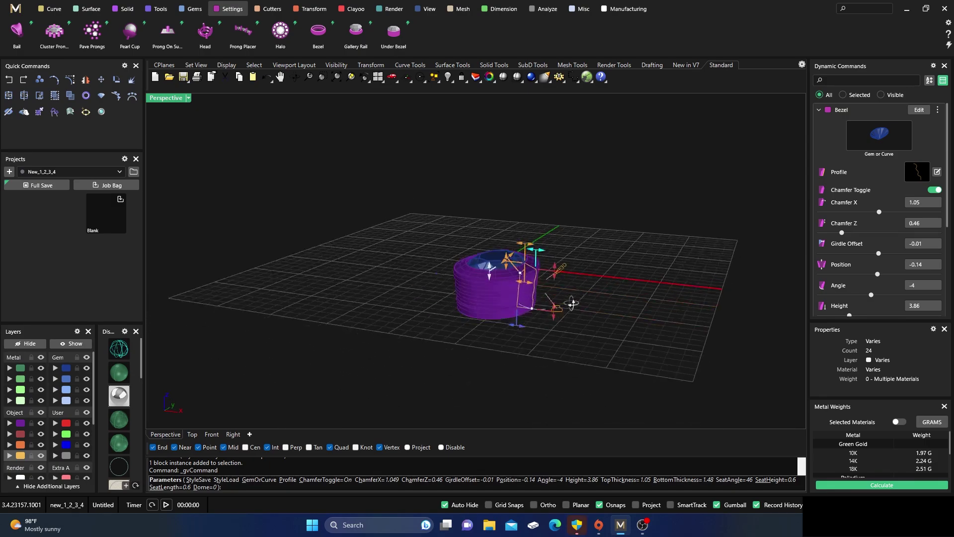
pyautogui.click(938, 110)
pyautogui.click(544, 239)
pyautogui.click(937, 110)
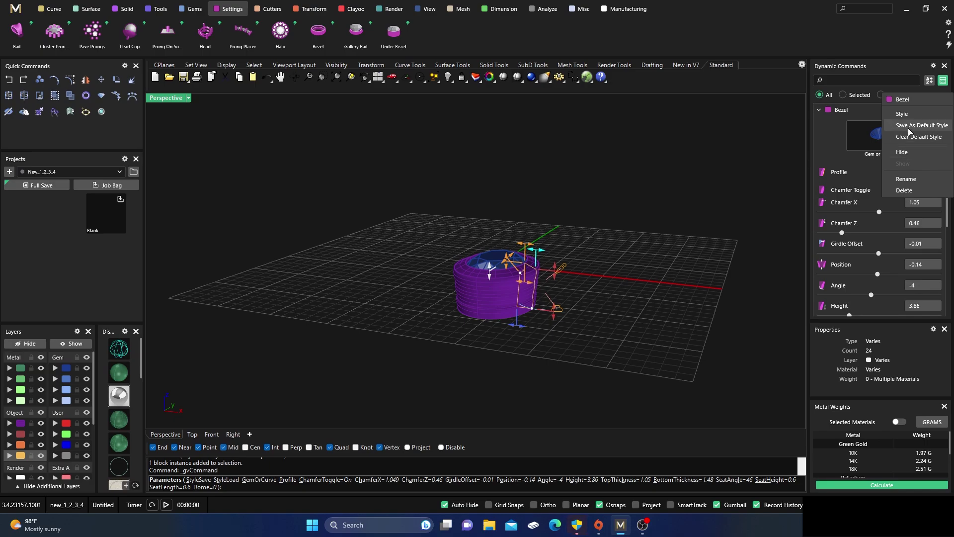
pyautogui.click(844, 145)
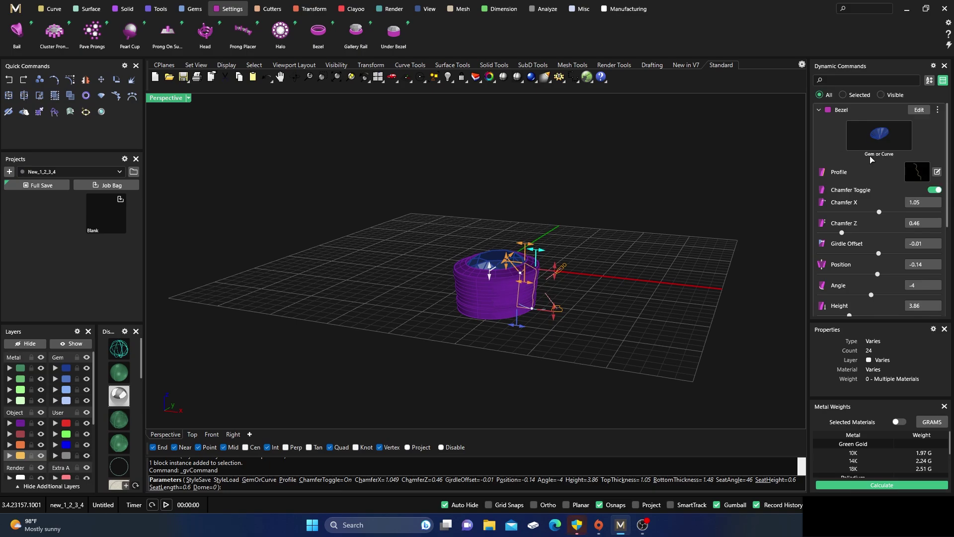
pyautogui.click(937, 110)
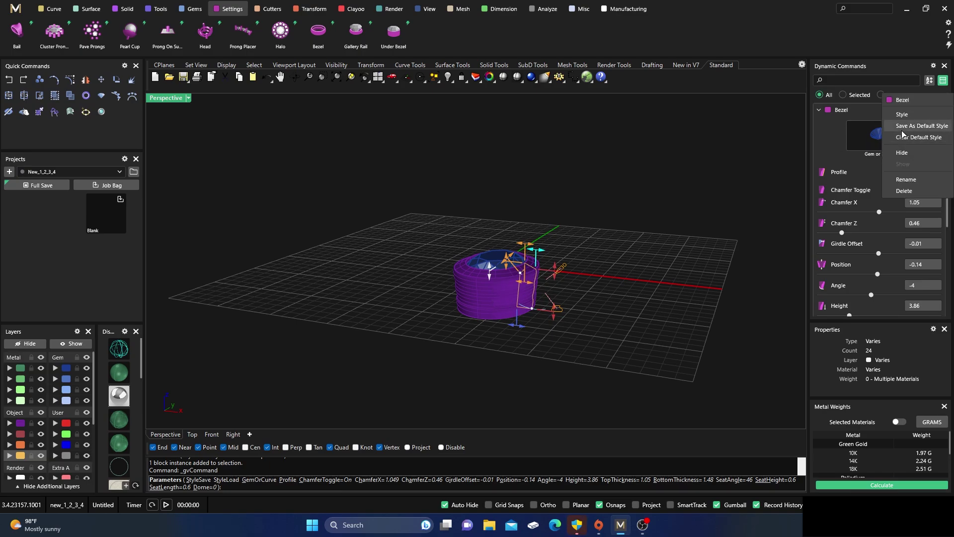
pyautogui.click(621, 232)
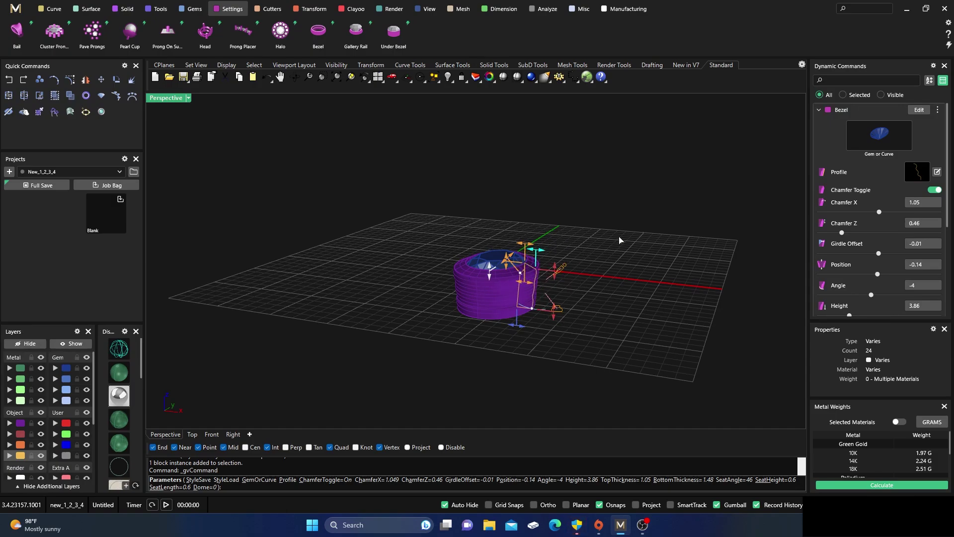
# - Clear the Bezel builder's default style
pyautogui.click(938, 110)
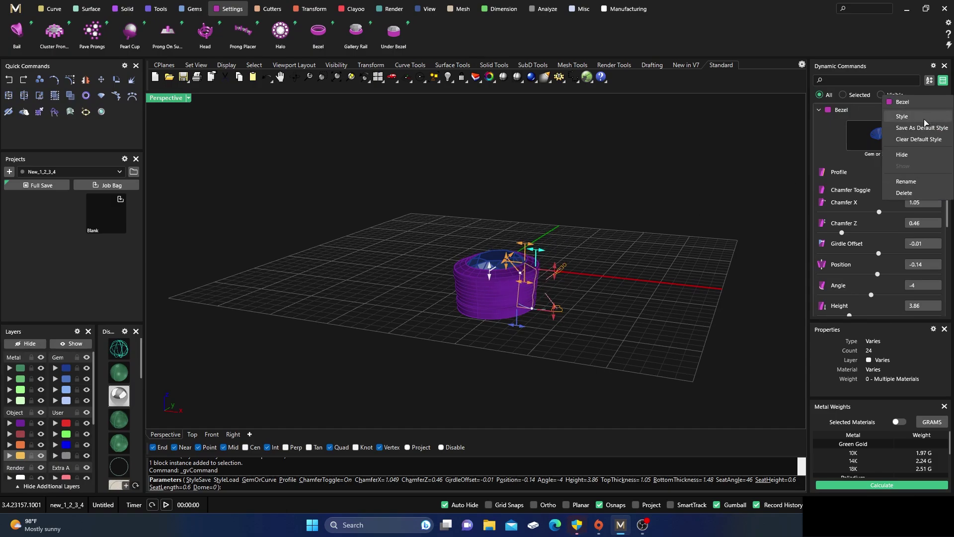
pyautogui.click(909, 140)
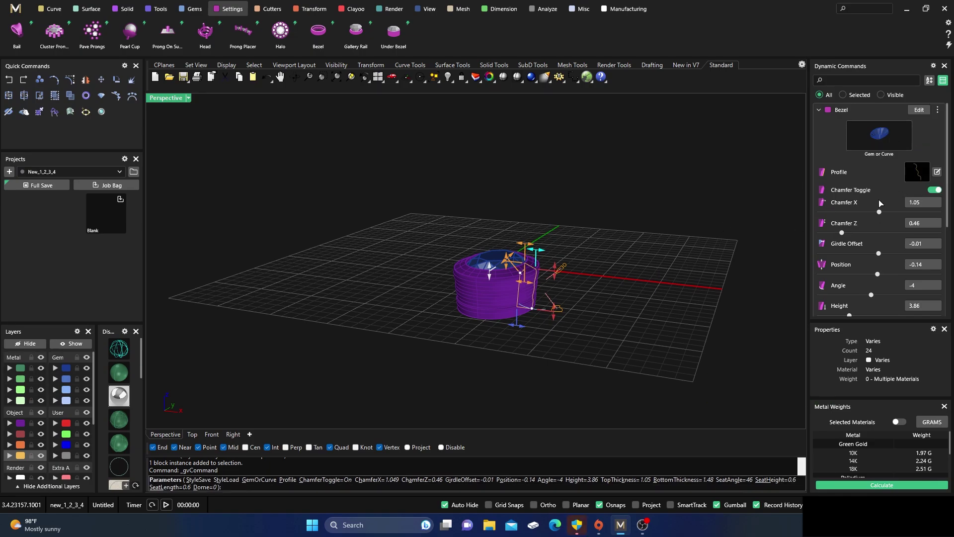
# - Inspect the shaded bezel and its gem from the side and from above at several distances
pyautogui.scroll(5, 515, 320)
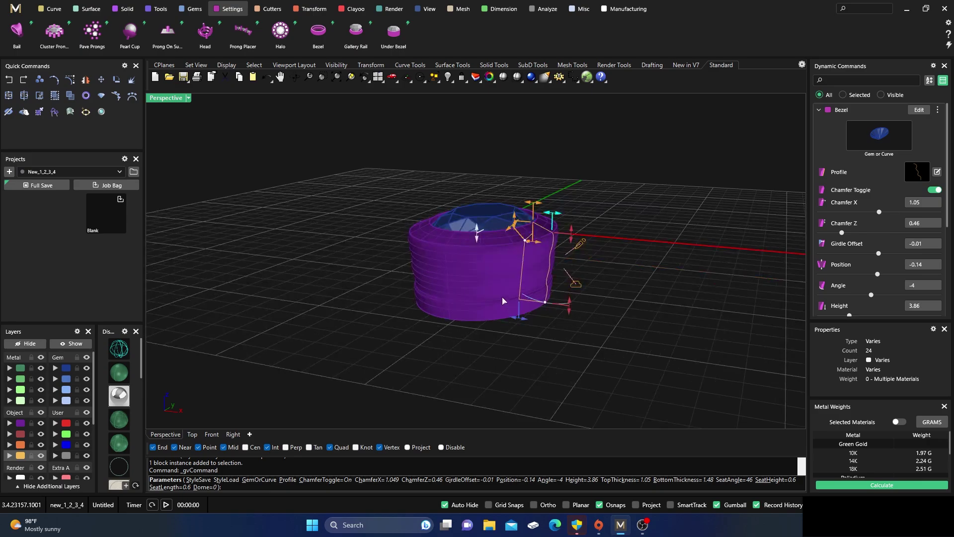
pyautogui.moveTo(546, 166); pyautogui.dragTo(495, 305, button='right')
pyautogui.scroll(-5, 546, 190)
pyautogui.scroll(3, 495, 304)
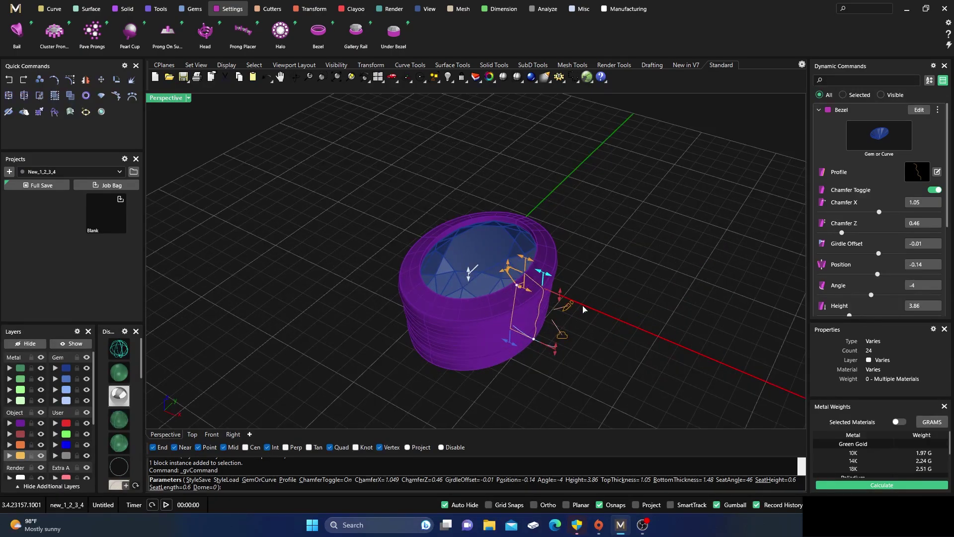
pyautogui.scroll(-2, 522, 294)
pyautogui.scroll(4, 505, 316)
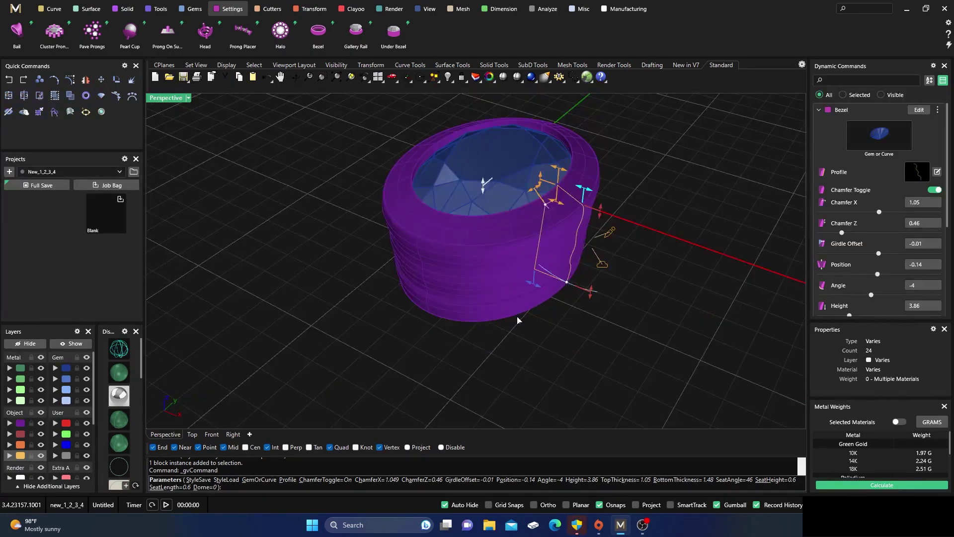
pyautogui.scroll(-2, 528, 328)
pyautogui.moveTo(528, 328); pyautogui.dragTo(505, 326, button='right')
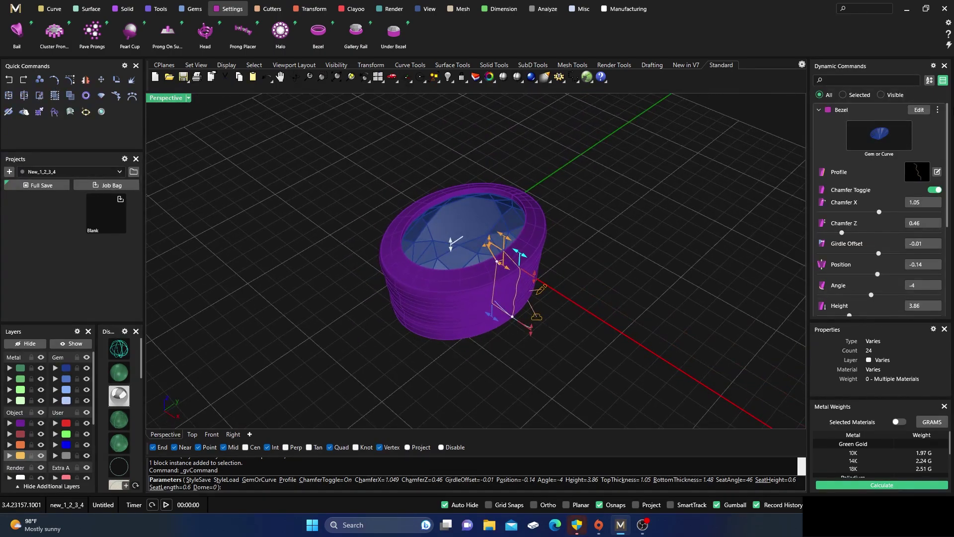
pyautogui.click(938, 109)
pyautogui.click(592, 182)
pyautogui.scroll(-4, 552, 311)
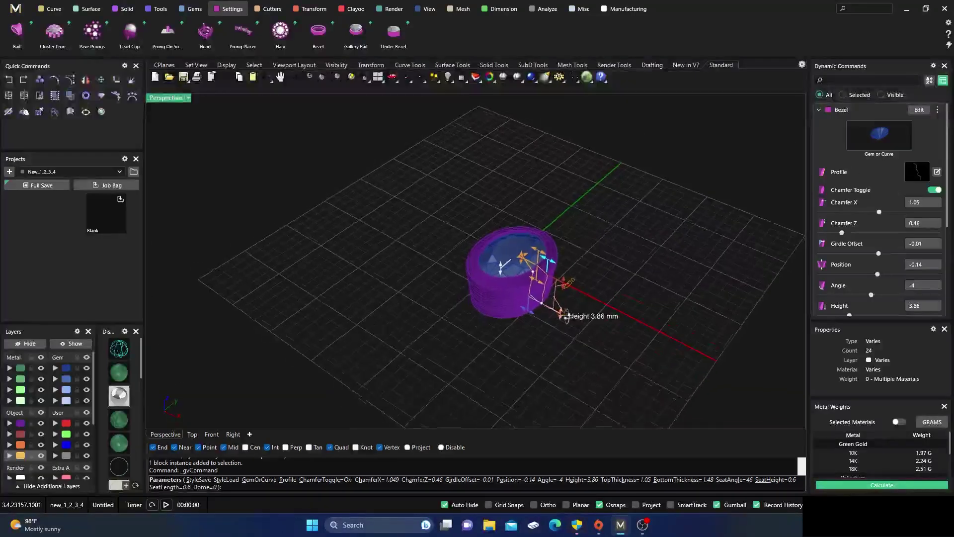
pyautogui.scroll(3, 547, 288)
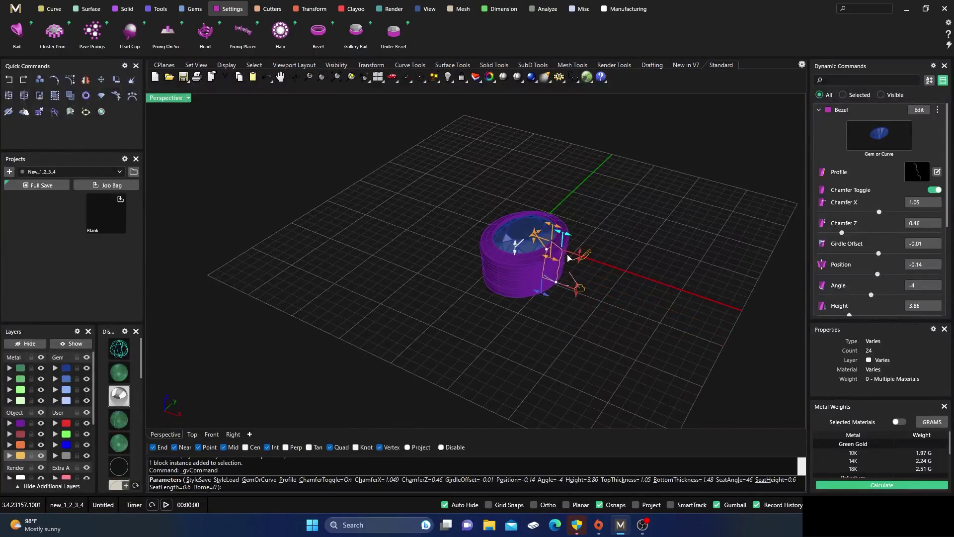
pyautogui.click(938, 110)
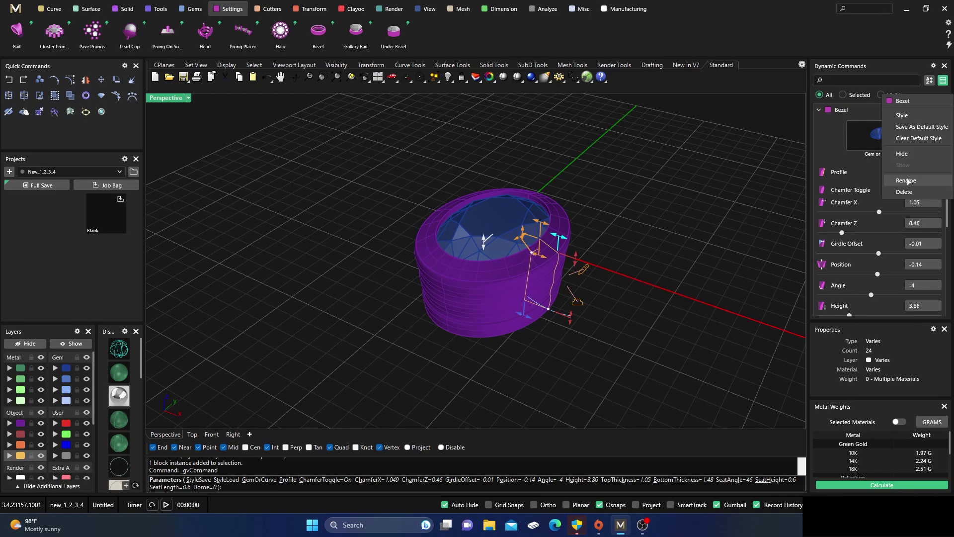
pyautogui.click(746, 162)
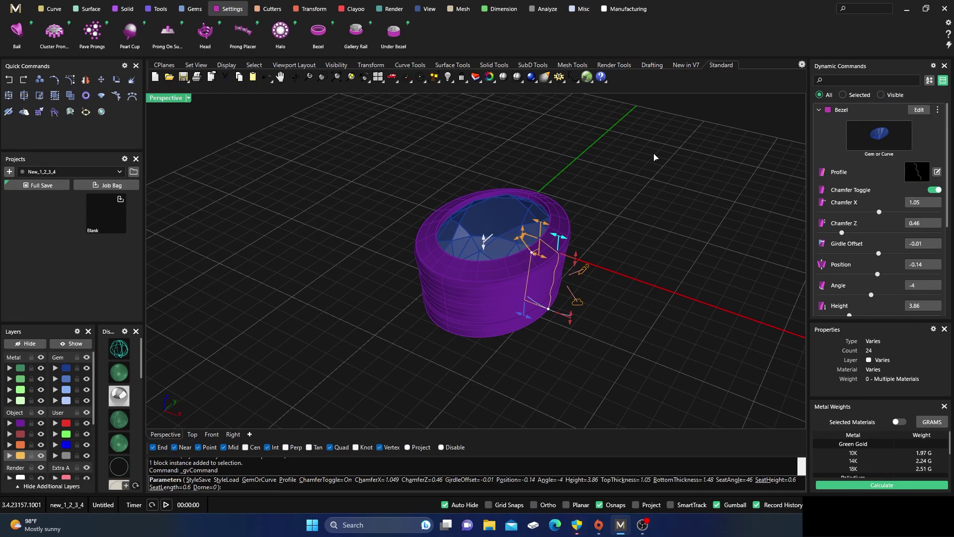
# - Open the gem inside the bezel for editing and change its shape from Oval to Octagon
pyautogui.scroll(2, 500, 264)
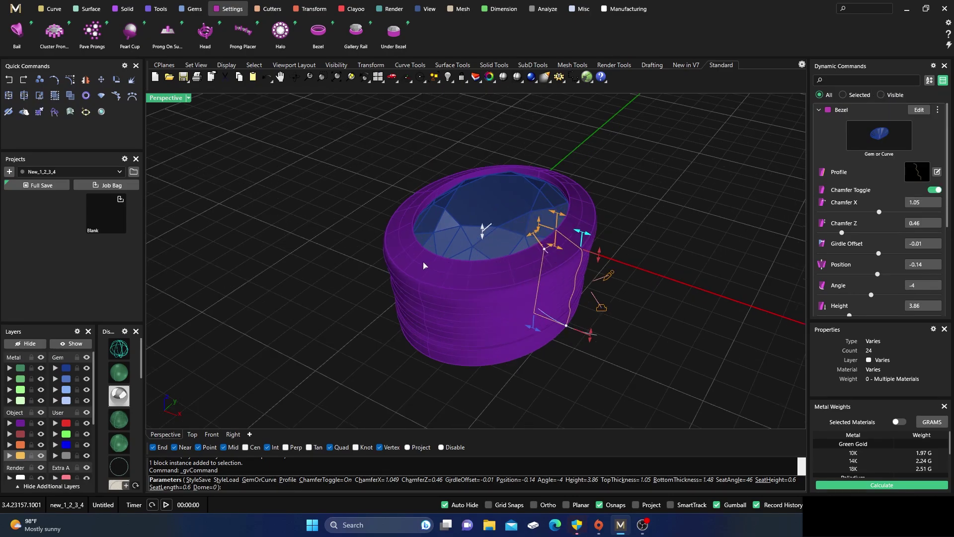
pyautogui.scroll(-3, 424, 265)
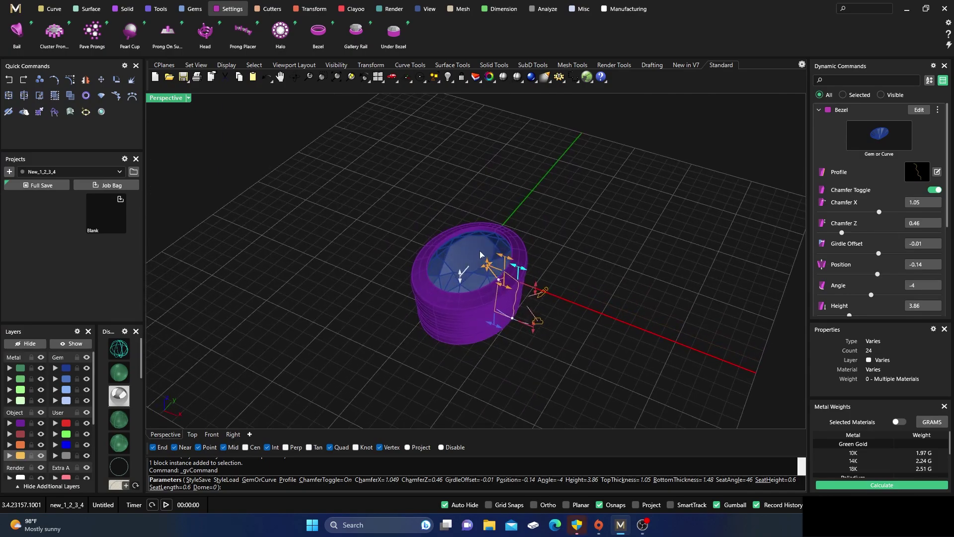
pyautogui.scroll(1, 481, 302)
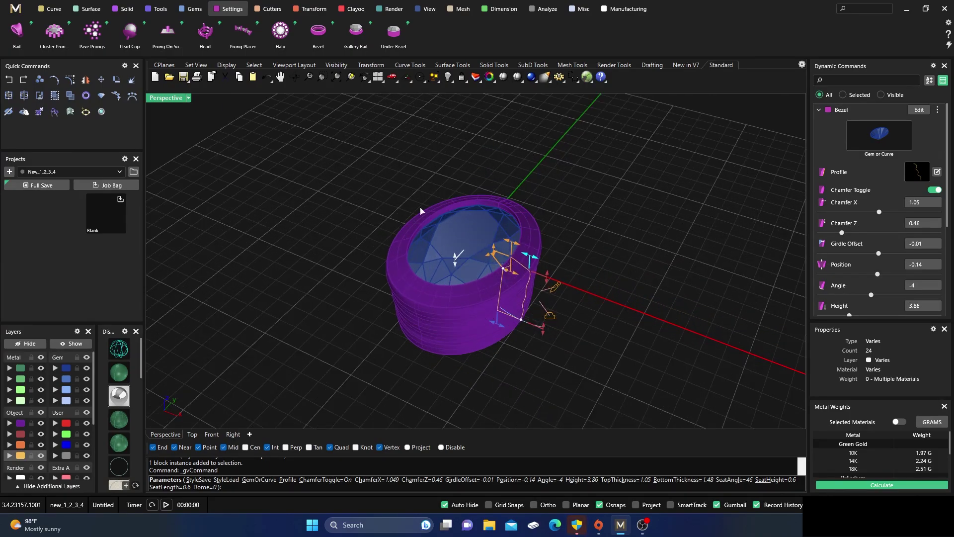
pyautogui.click(478, 227)
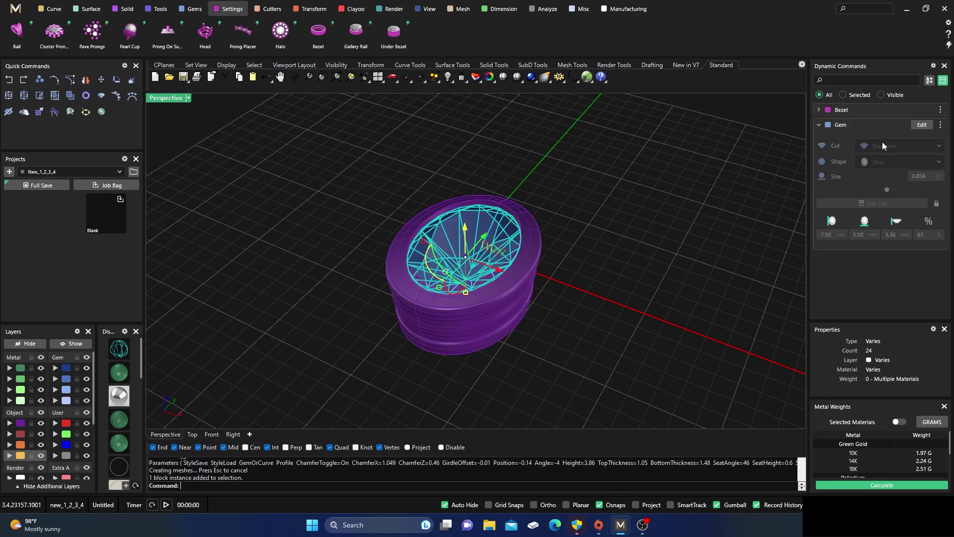
pyautogui.click(922, 125)
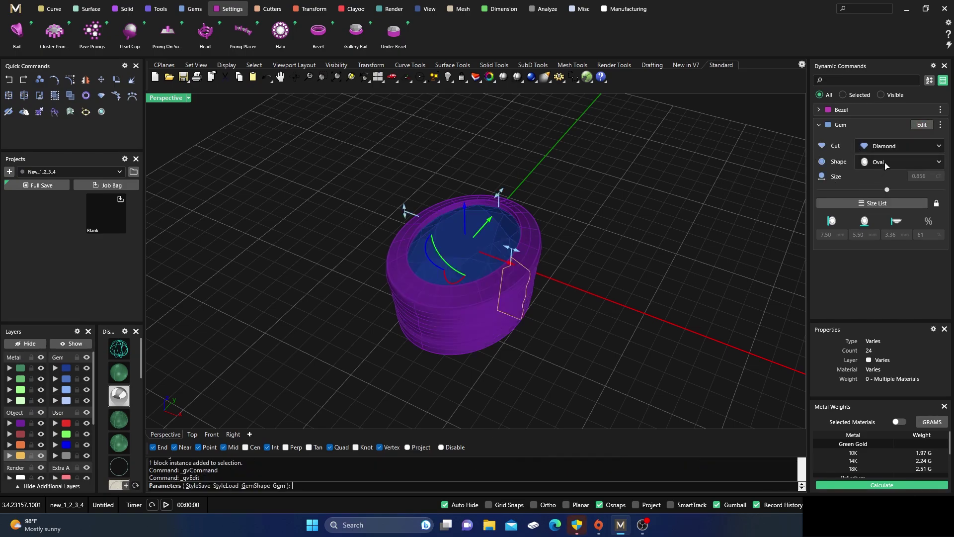
pyautogui.click(886, 163)
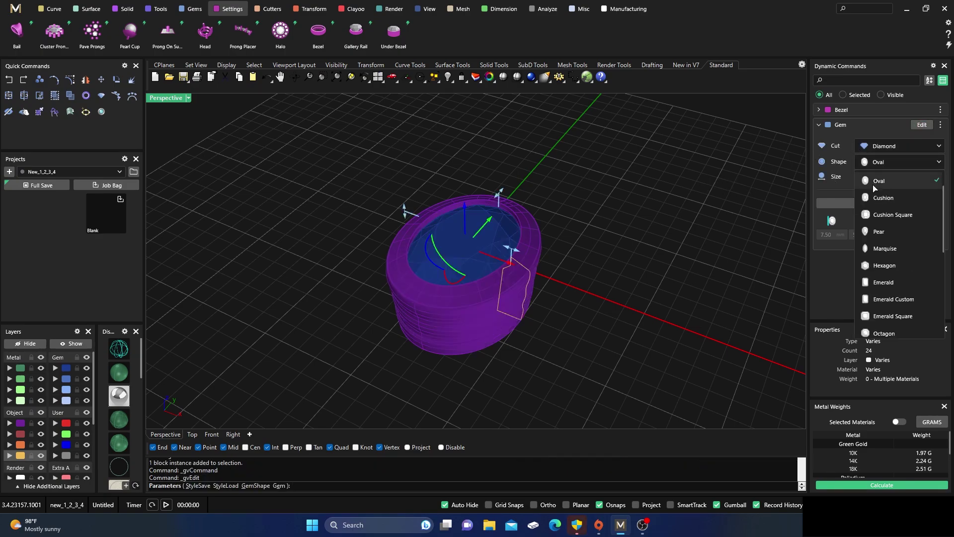
pyautogui.click(884, 329)
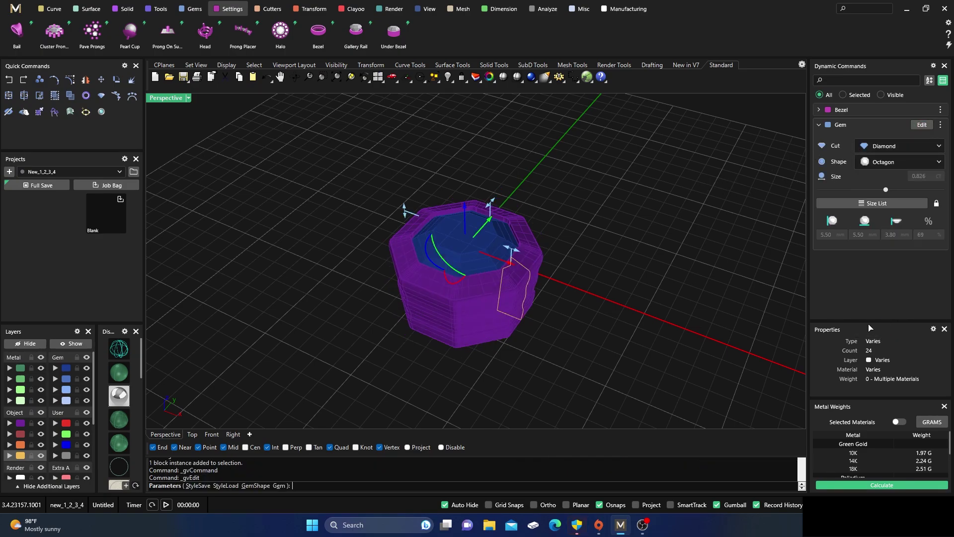
# - Try the Radiant shape and the Half Moon shape on the gem that the bezel follows
pyautogui.click(892, 168)
pyautogui.click(888, 219)
pyautogui.click(903, 159)
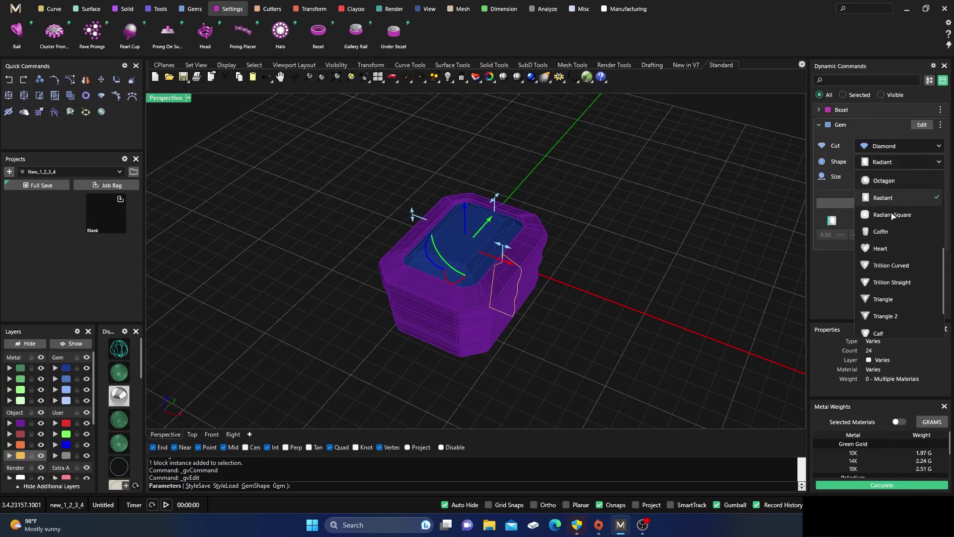
pyautogui.scroll(-1, 891, 273)
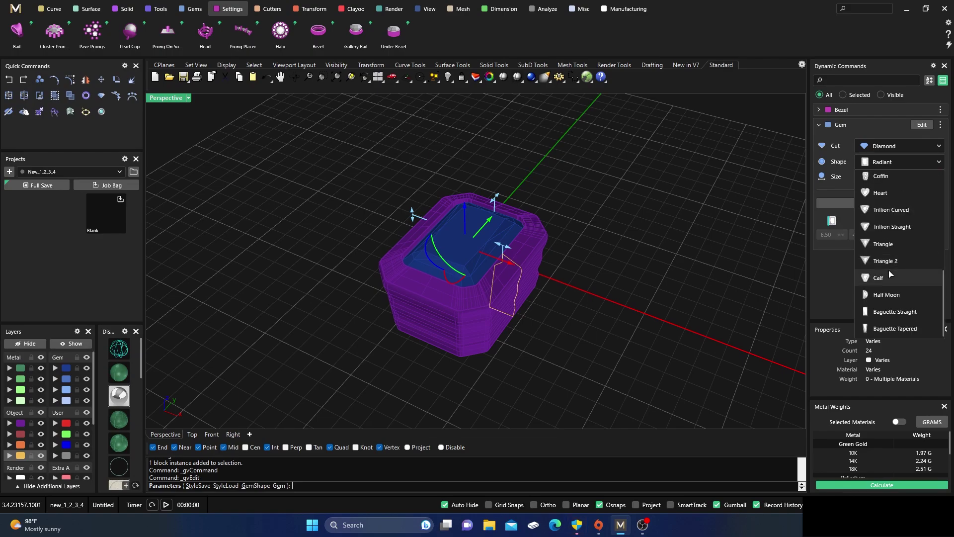
pyautogui.click(889, 298)
pyautogui.scroll(2, 571, 272)
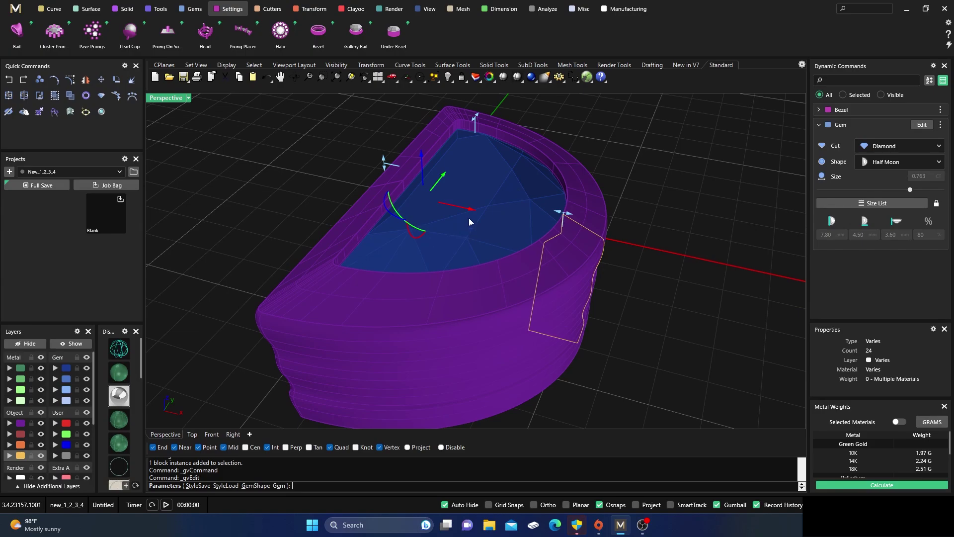
pyautogui.scroll(-2, 469, 217)
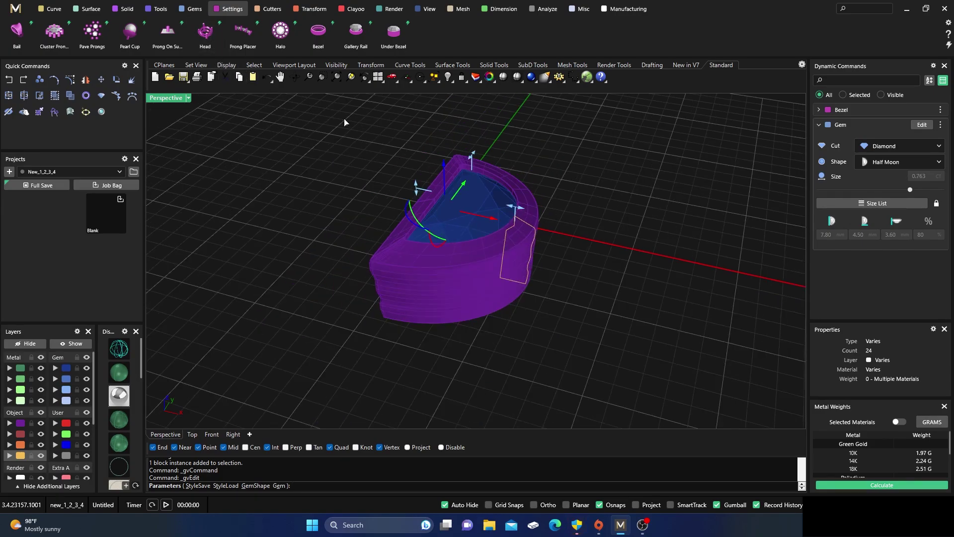
# - Set the shape of the gem in the bezel to Triangle 2, keeping the Diamond cut
pyautogui.click(942, 165)
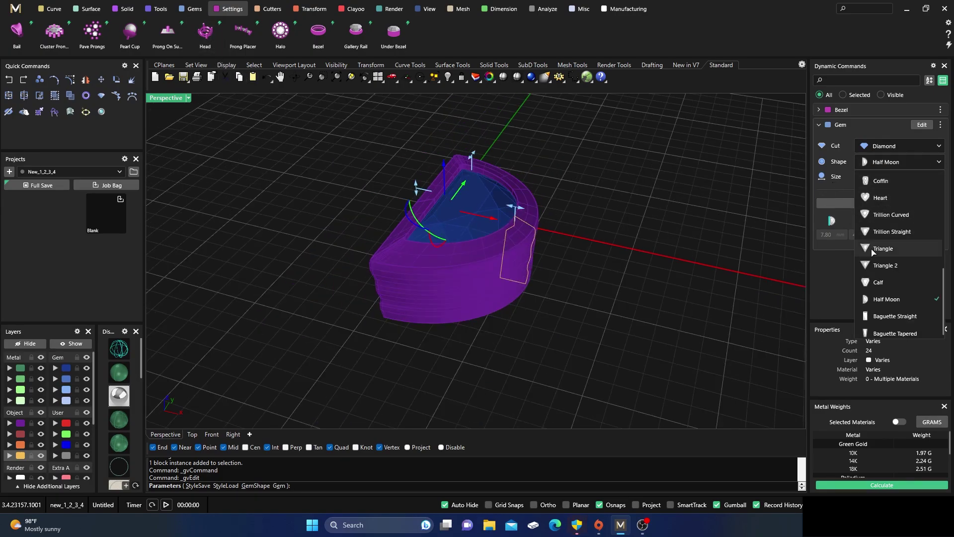
pyautogui.click(885, 269)
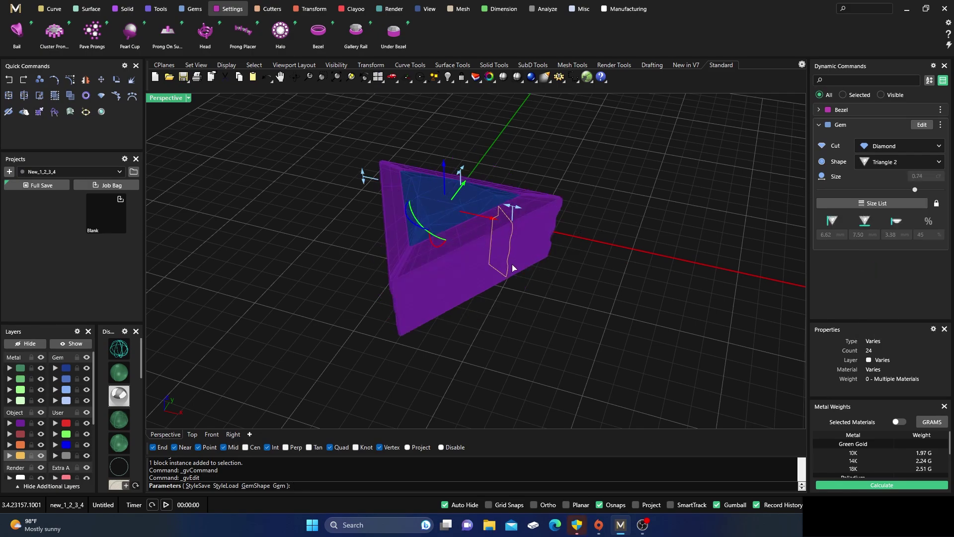
pyautogui.scroll(-5, 539, 311)
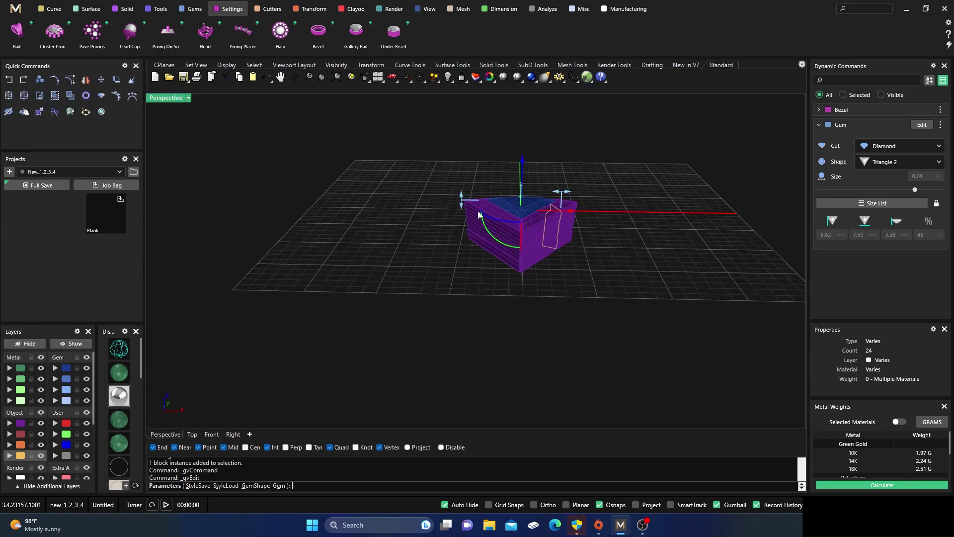
pyautogui.scroll(5, 550, 172)
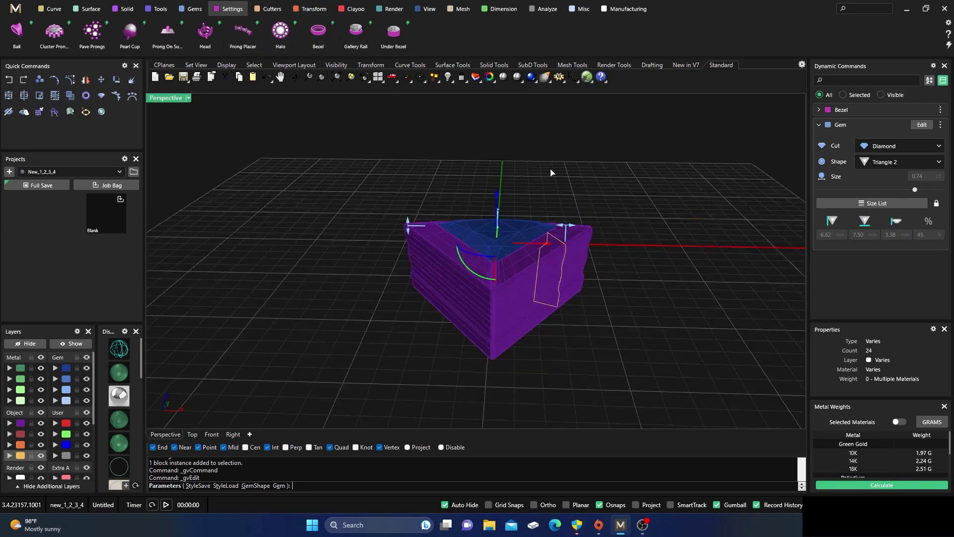
pyautogui.scroll(-5, 550, 174)
pyautogui.moveTo(550, 174); pyautogui.dragTo(444, 272, button='right')
pyautogui.scroll(8, 443, 273)
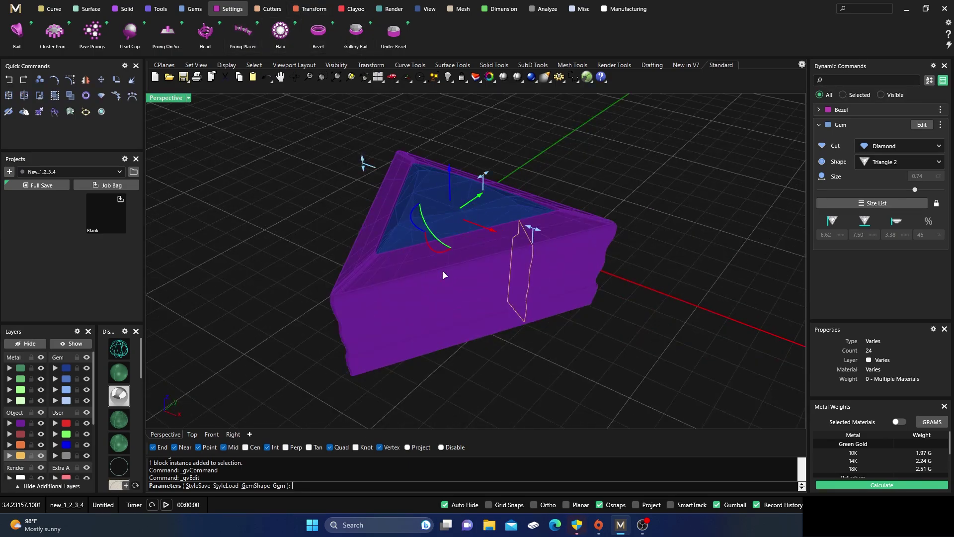